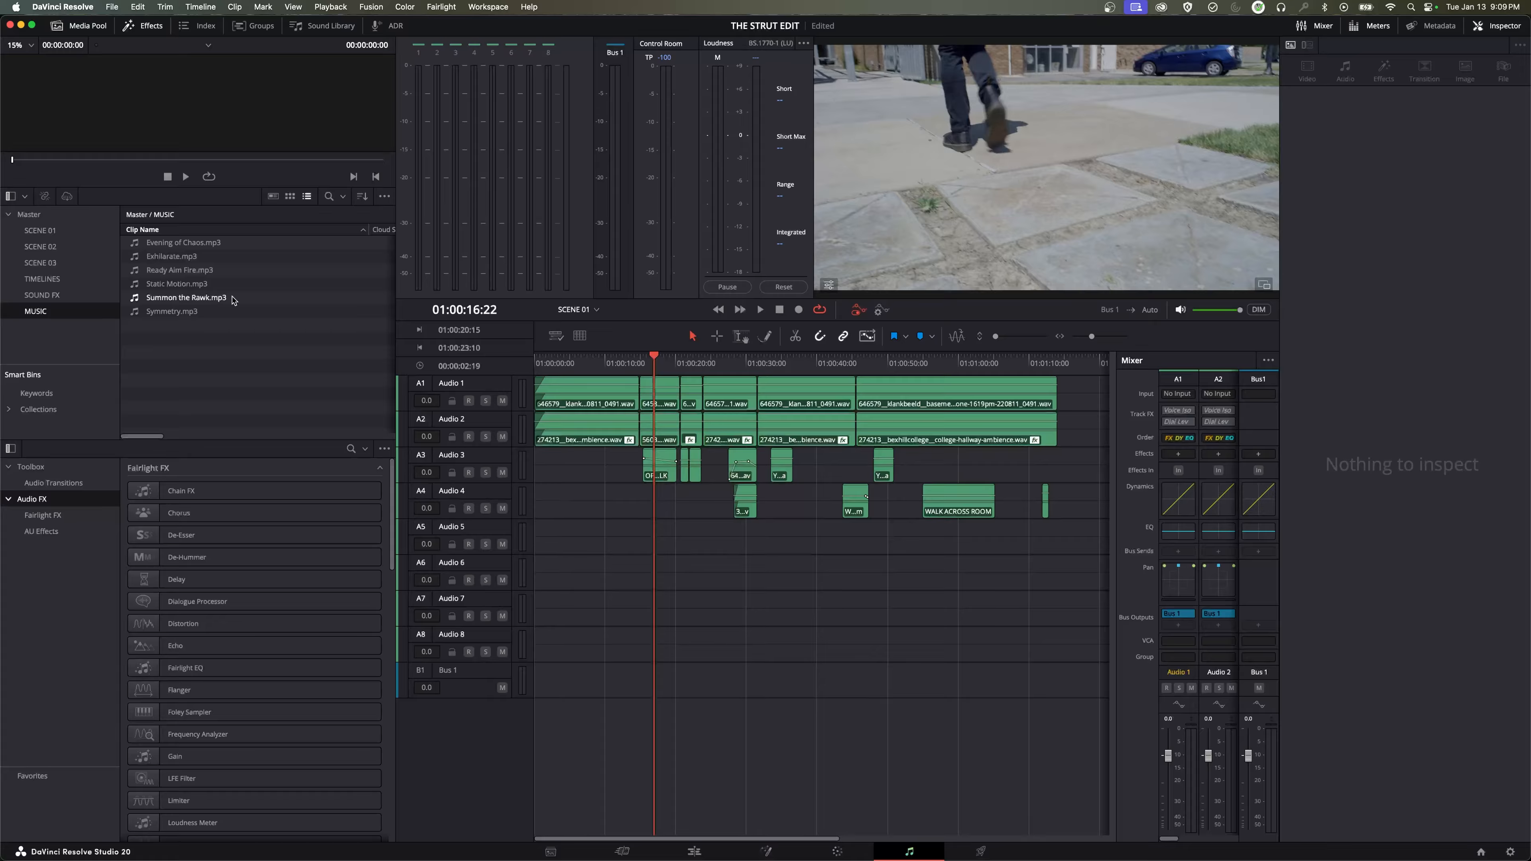
# Step: Audition Static Motion.mp3 from the MUSIC bin and place it on Audio 5 at the start of the timeline
pyautogui.click(181, 284)
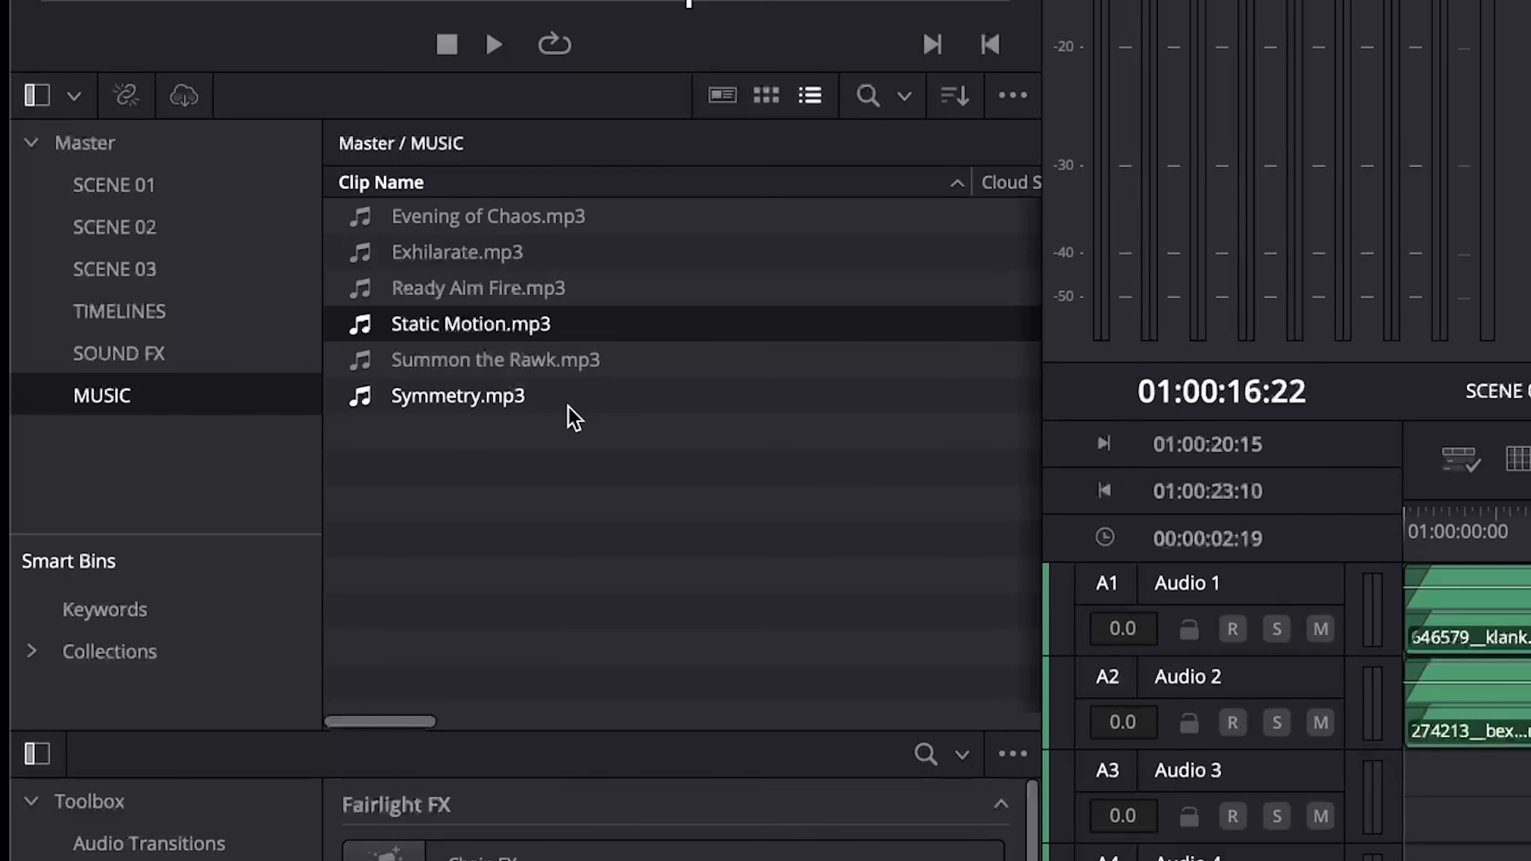
pyautogui.click(465, 263)
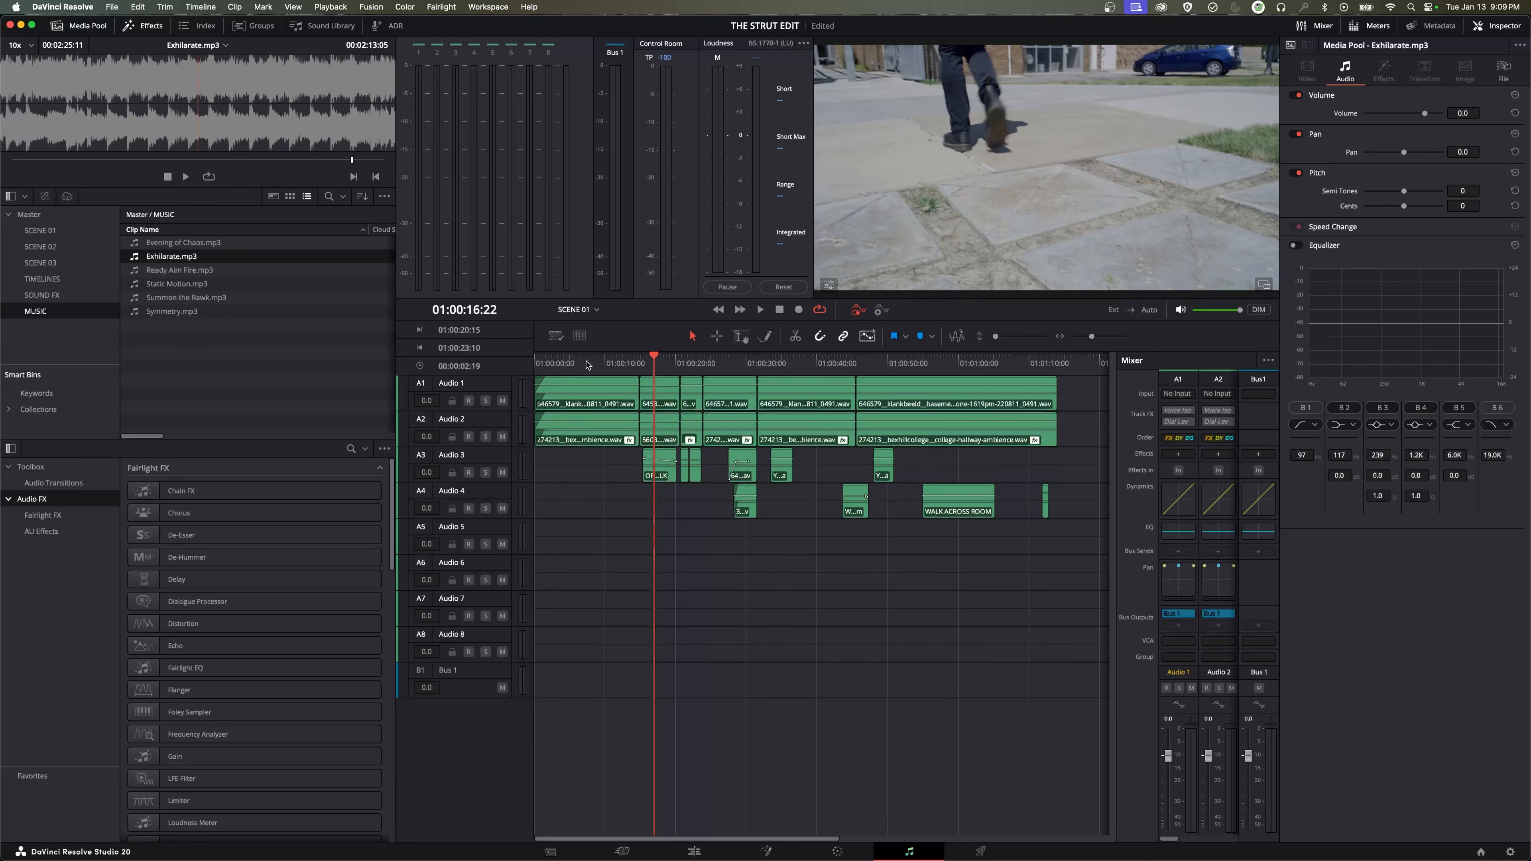
pyautogui.press('Home')
pyautogui.click(177, 283)
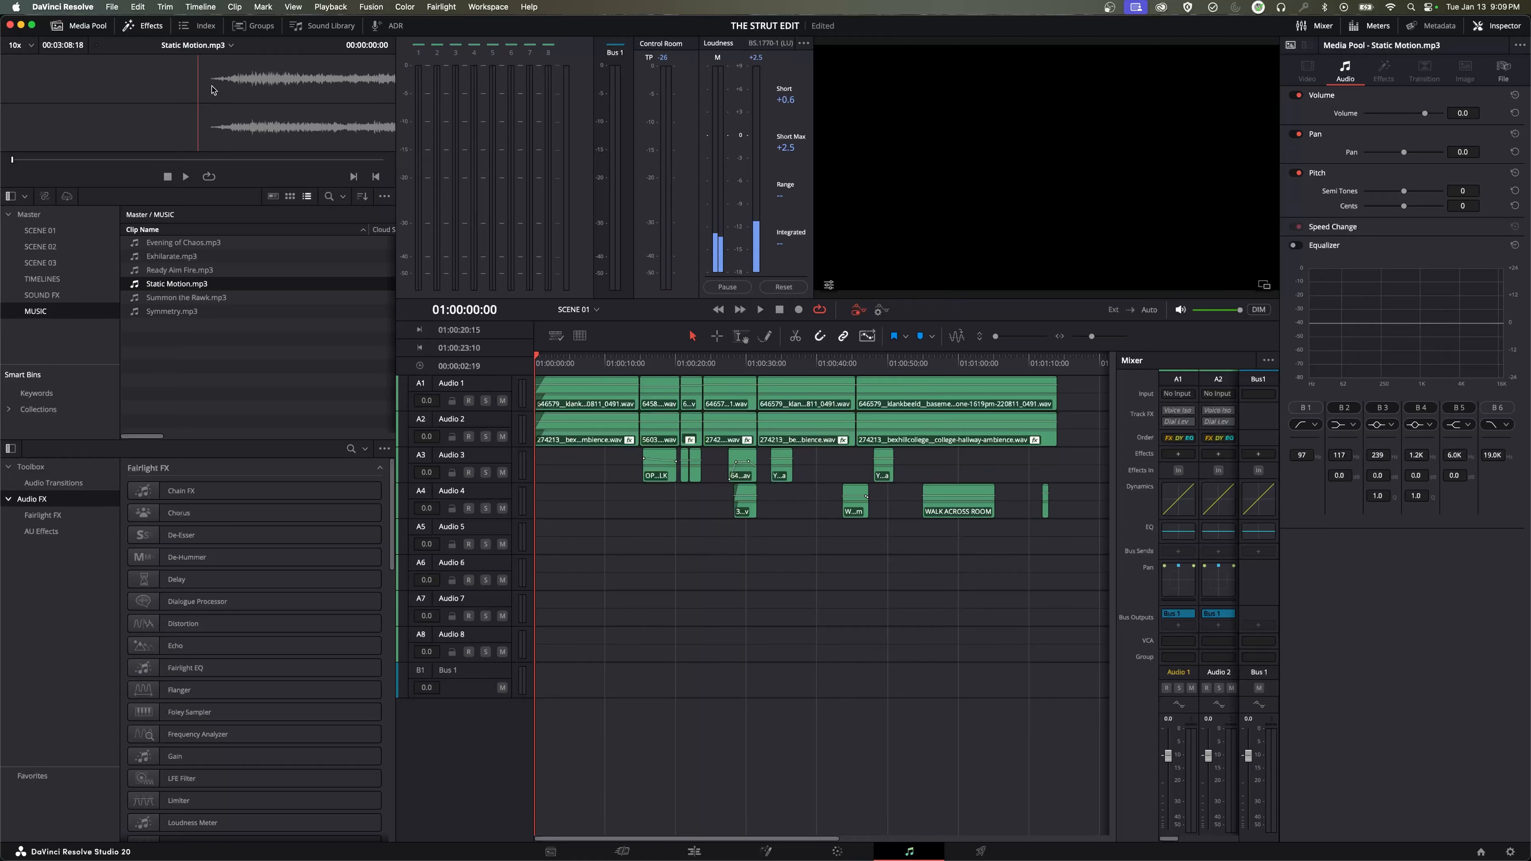
pyautogui.click(185, 177)
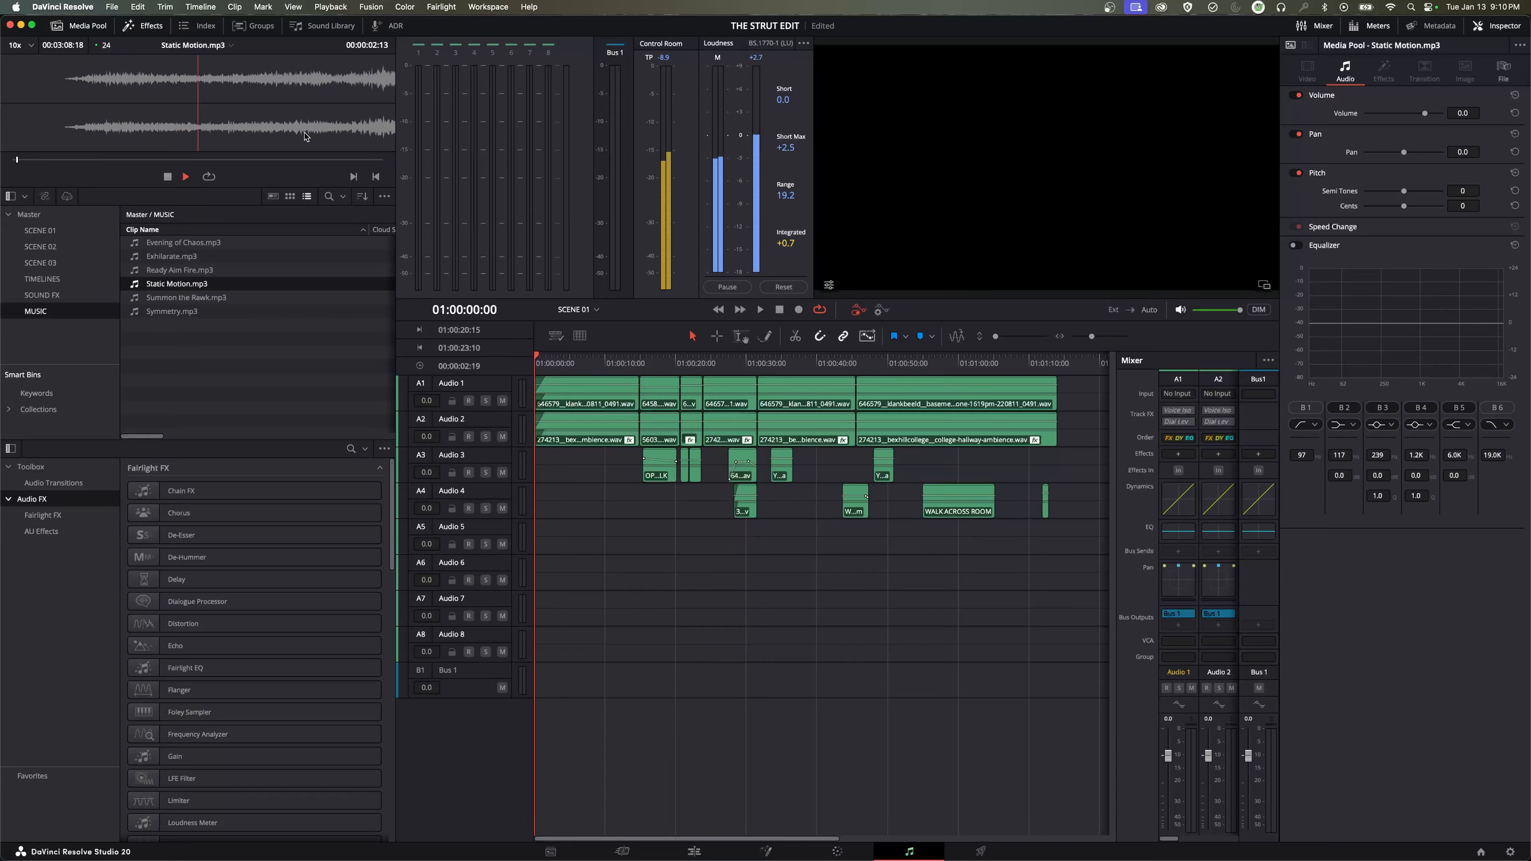
pyautogui.press('space')
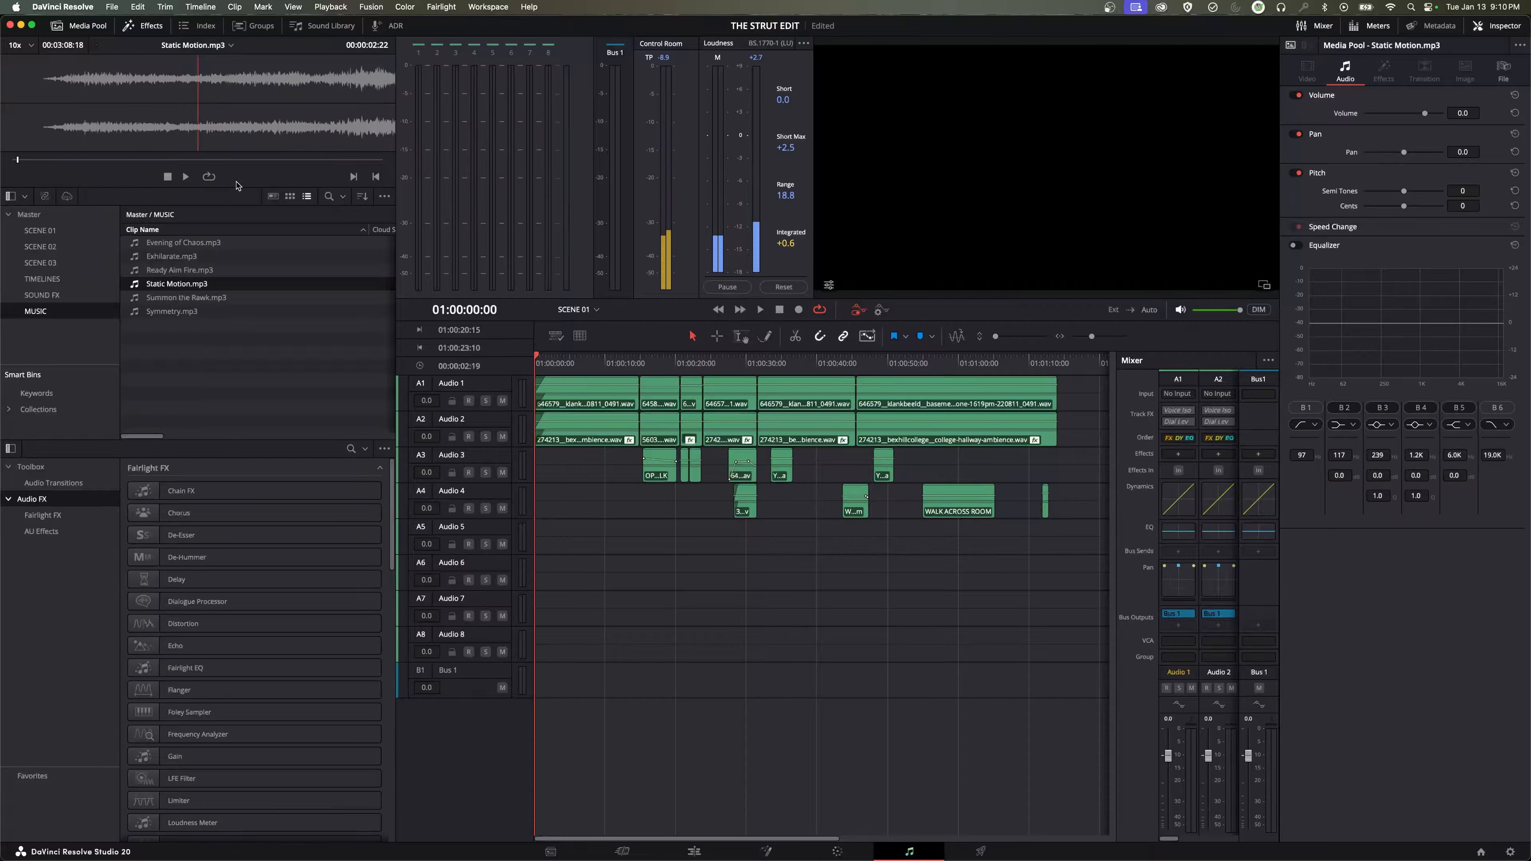
pyautogui.moveTo(390, 284); pyautogui.dragTo(496, 620)
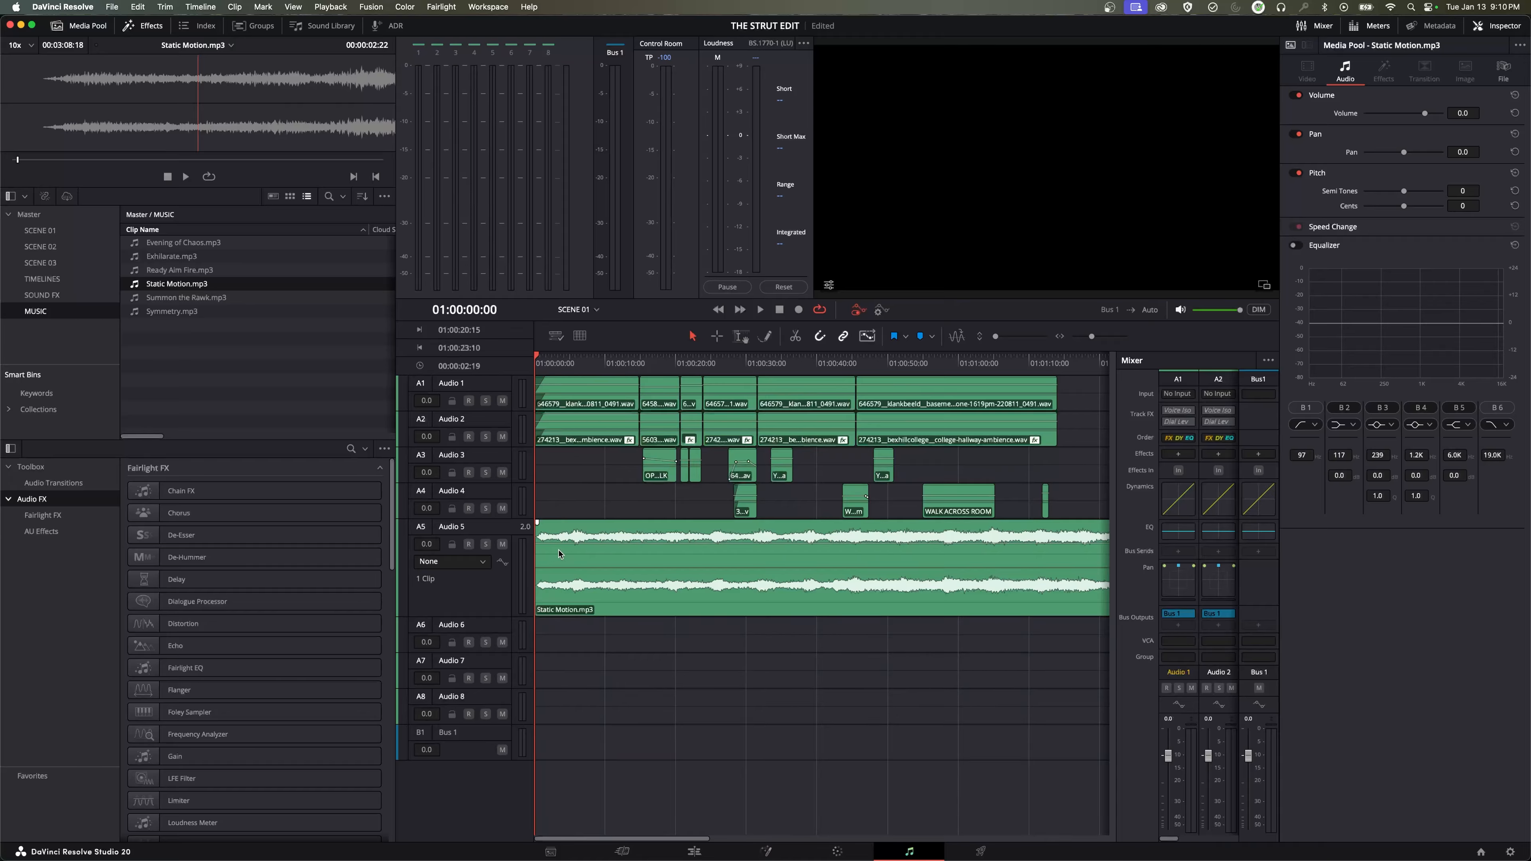
# Step: Trim the silence off the beginning of the Static Motion clip on Audio 5, keeping it at the timeline start
pyautogui.press('space')
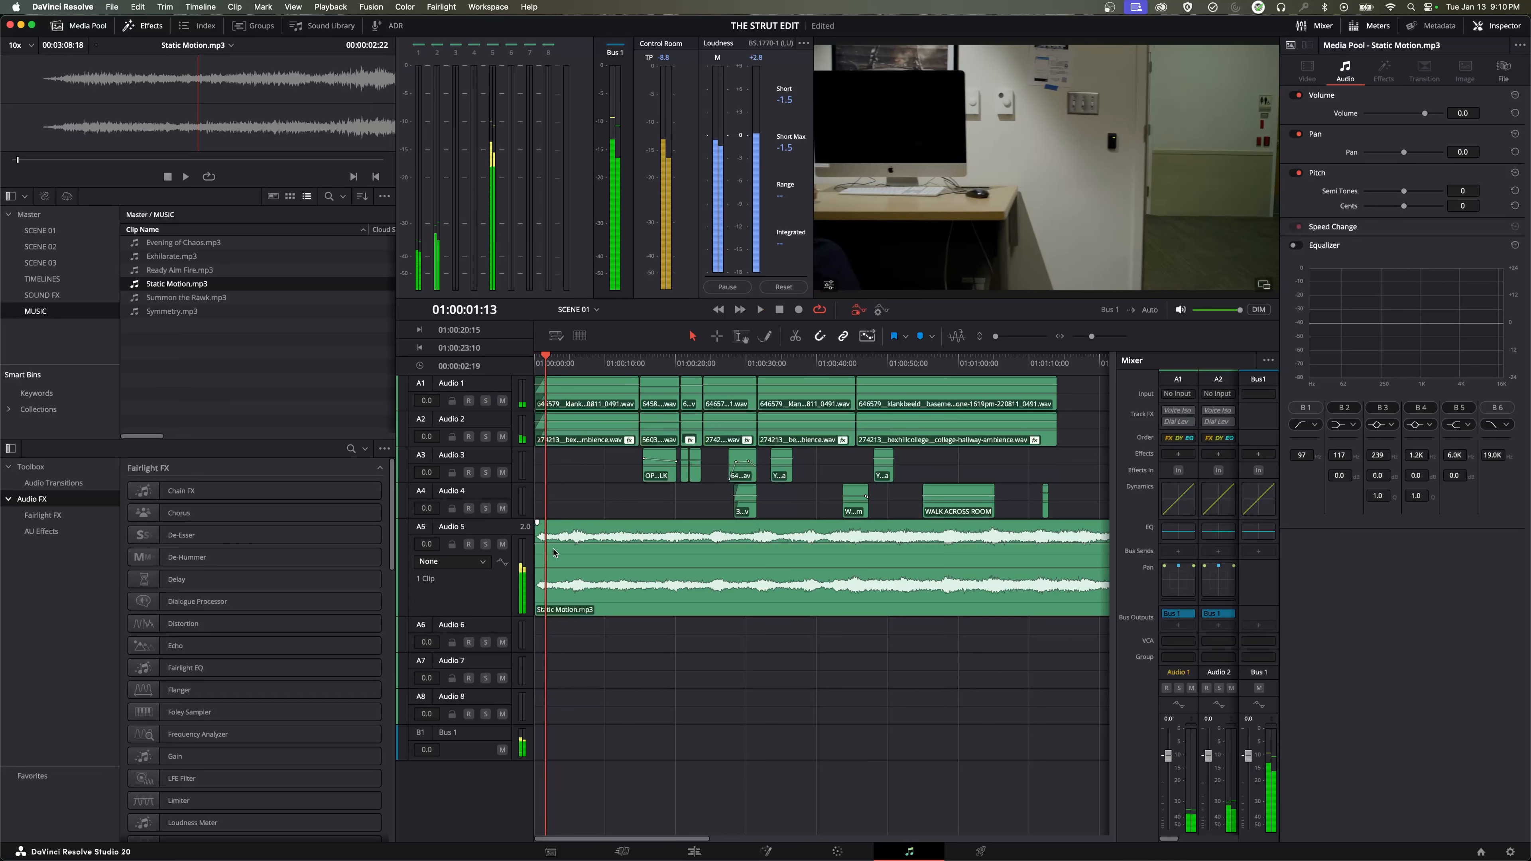
pyautogui.scroll(5, 553, 551)
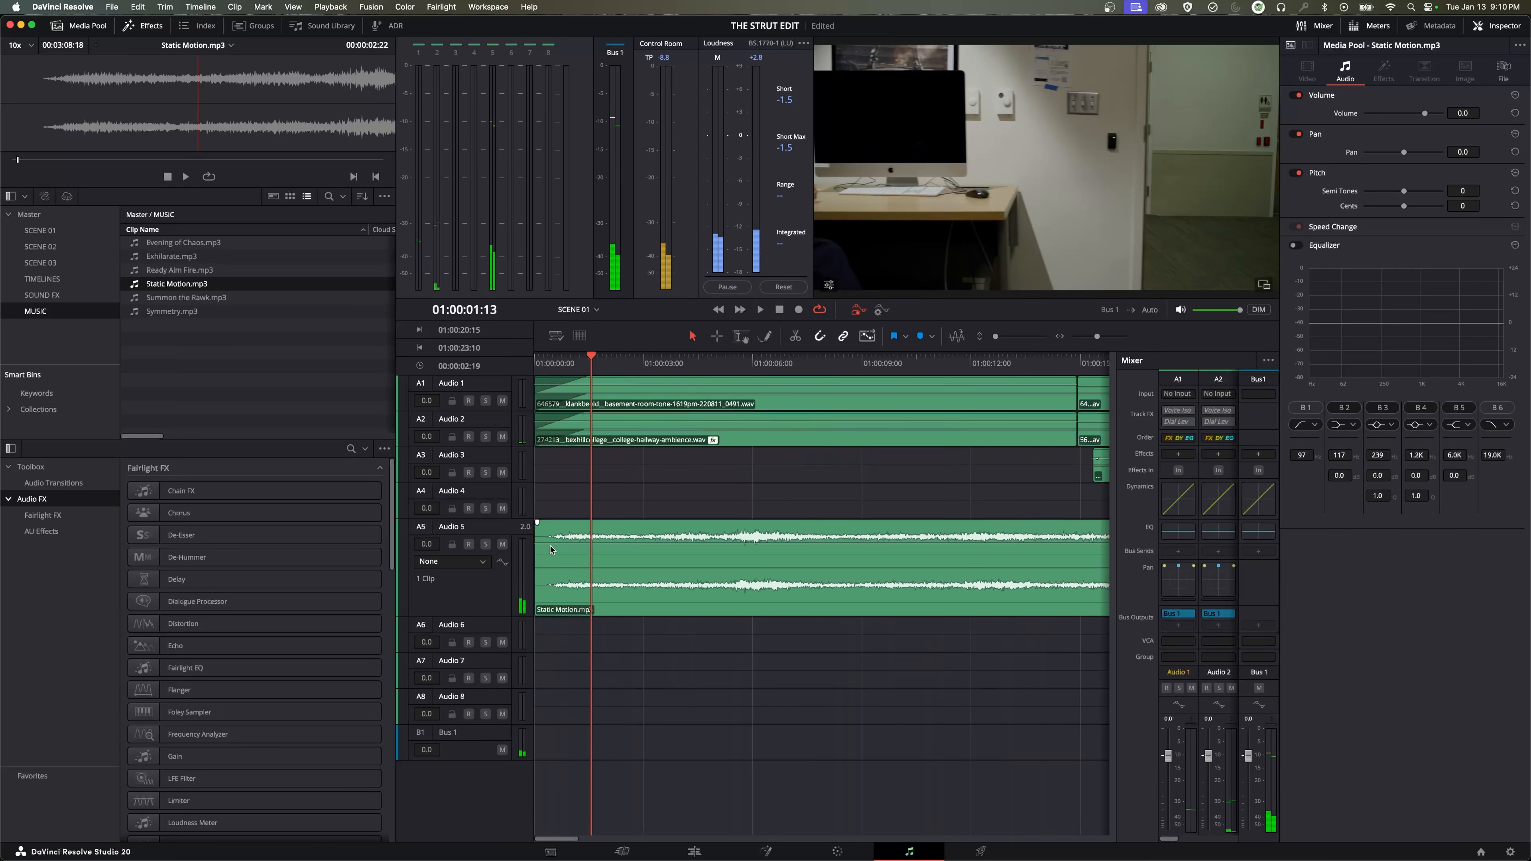
pyautogui.moveTo(538, 547); pyautogui.dragTo(616, 534)
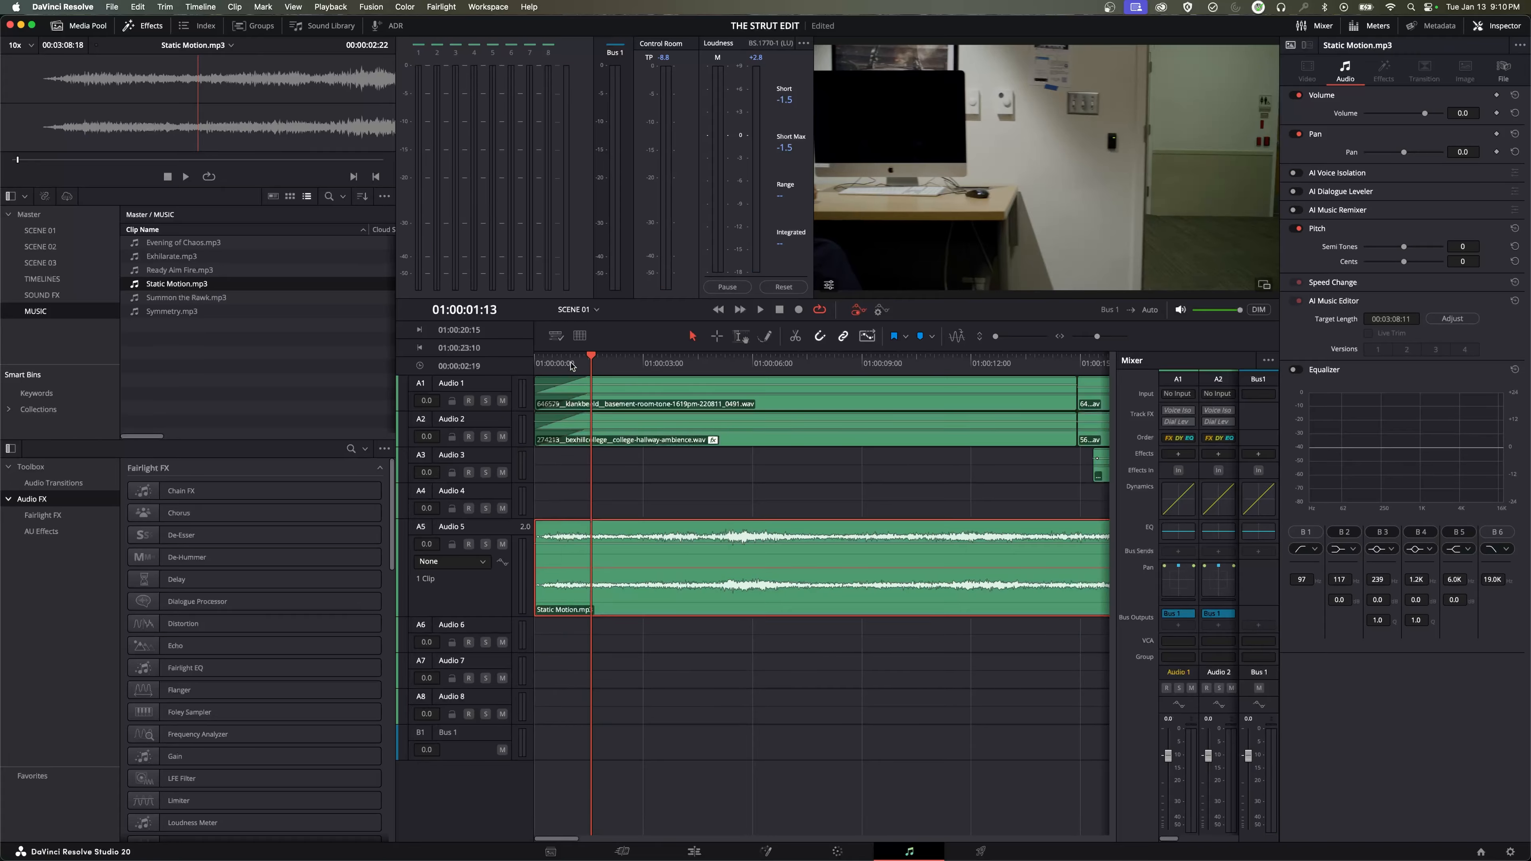
# Step: Play the timeline from its beginning to judge the music's level against the ambience tracks
pyautogui.press('Home')
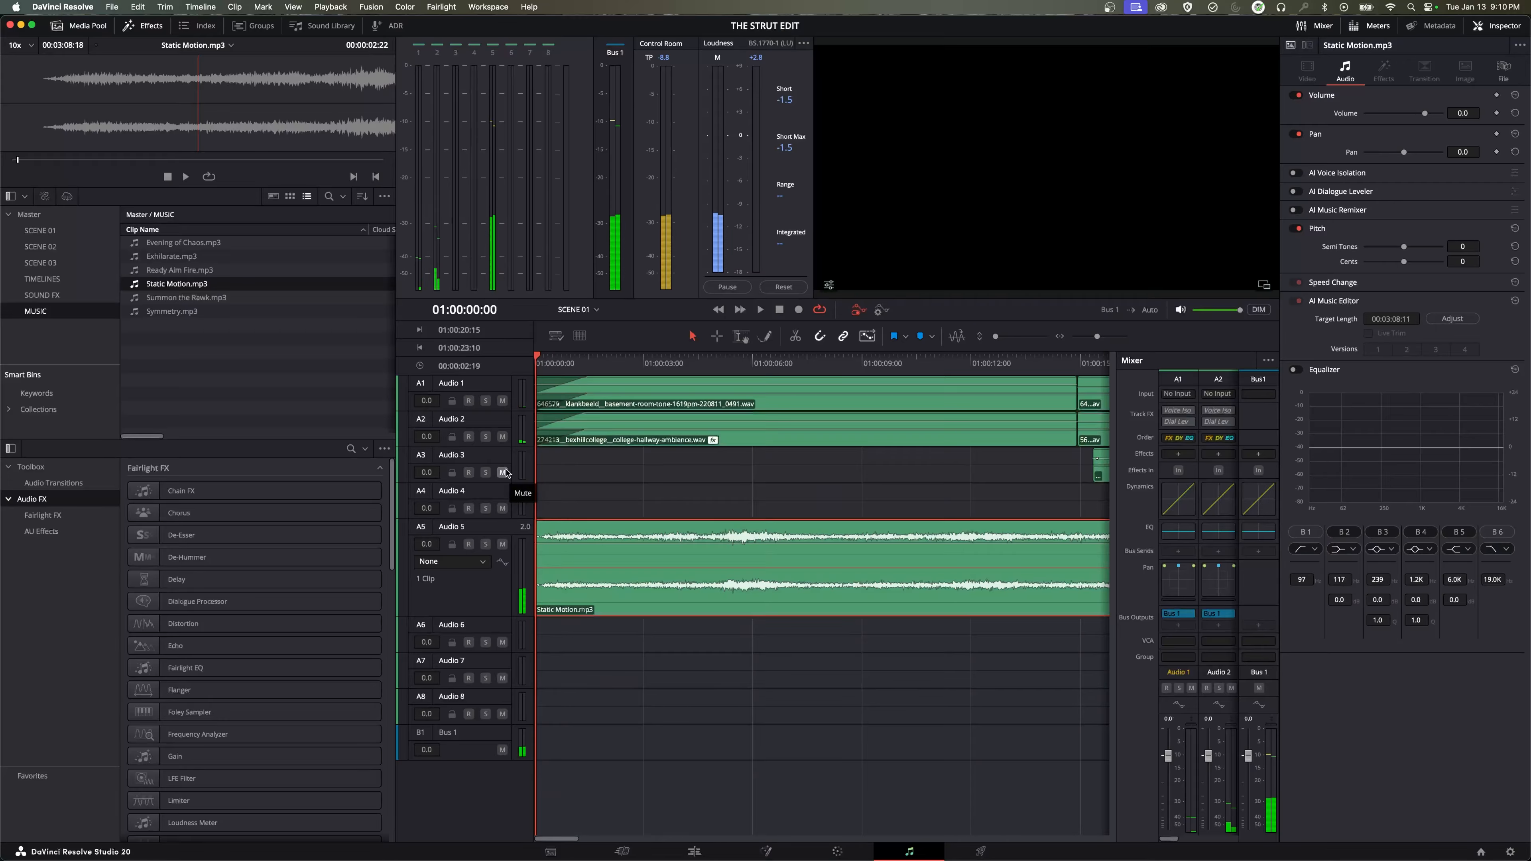
pyautogui.press('space')
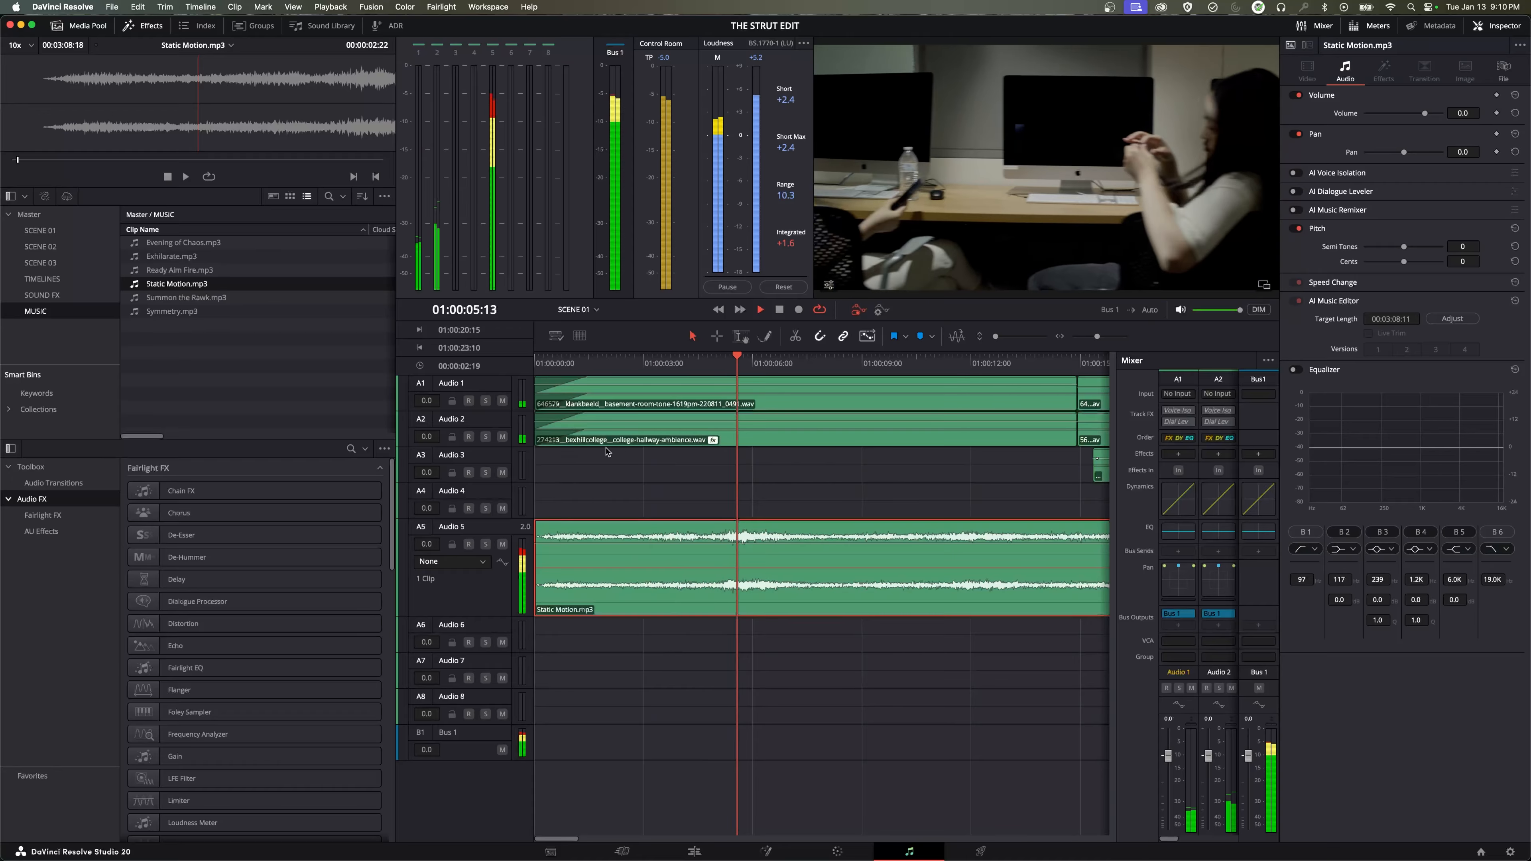
pyautogui.press('space')
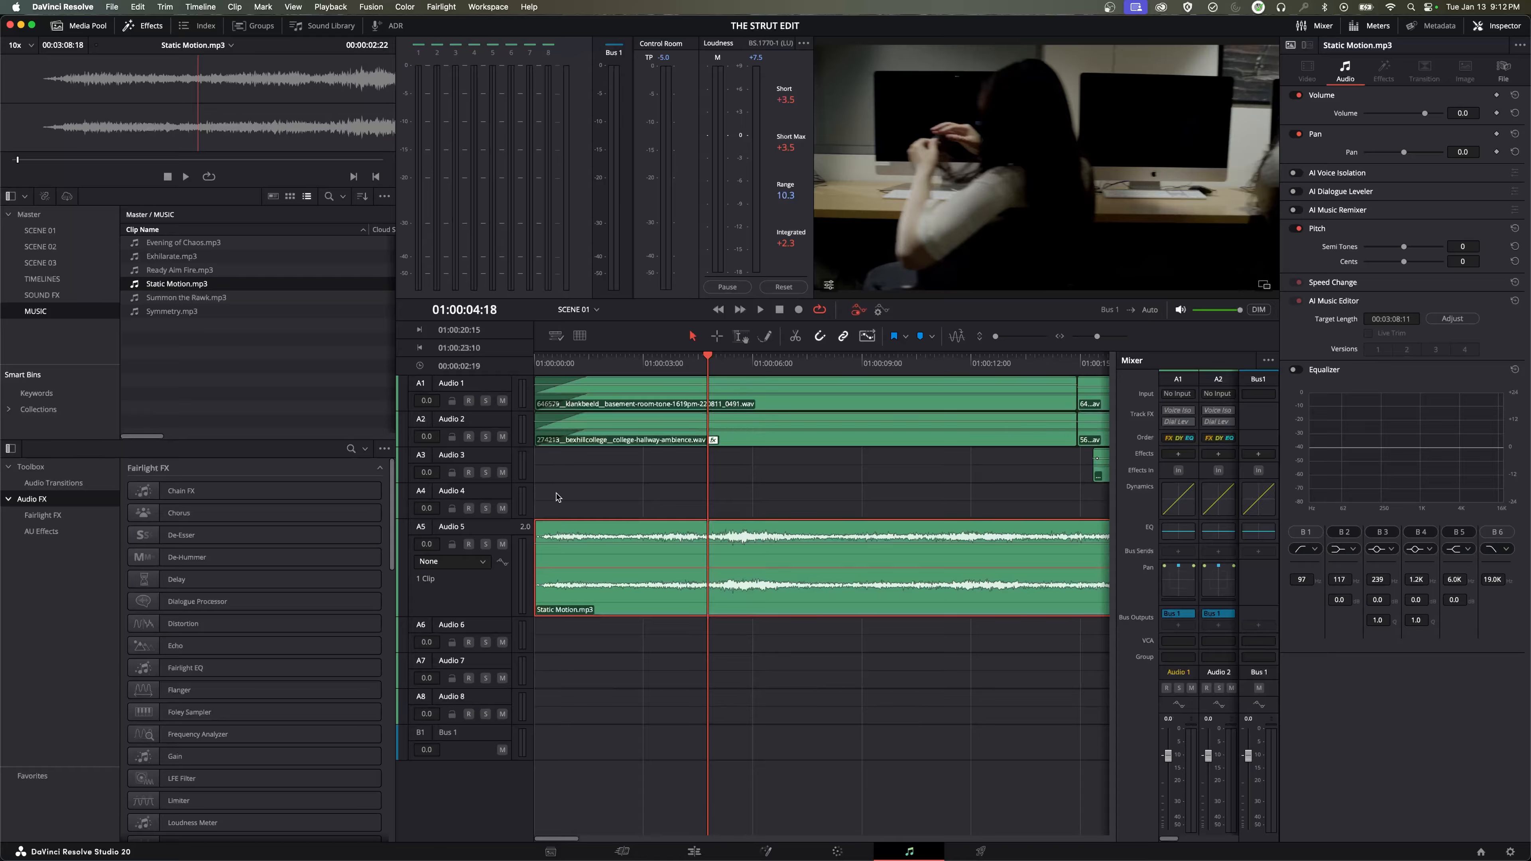
# Step: Solo Audio 5, play the music while checking its meters, and lower the Static Motion clip's volume to -4.5
pyautogui.click(485, 544)
pyautogui.moveTo(614, 366); pyautogui.dragTo(551, 366)
pyautogui.press('space')
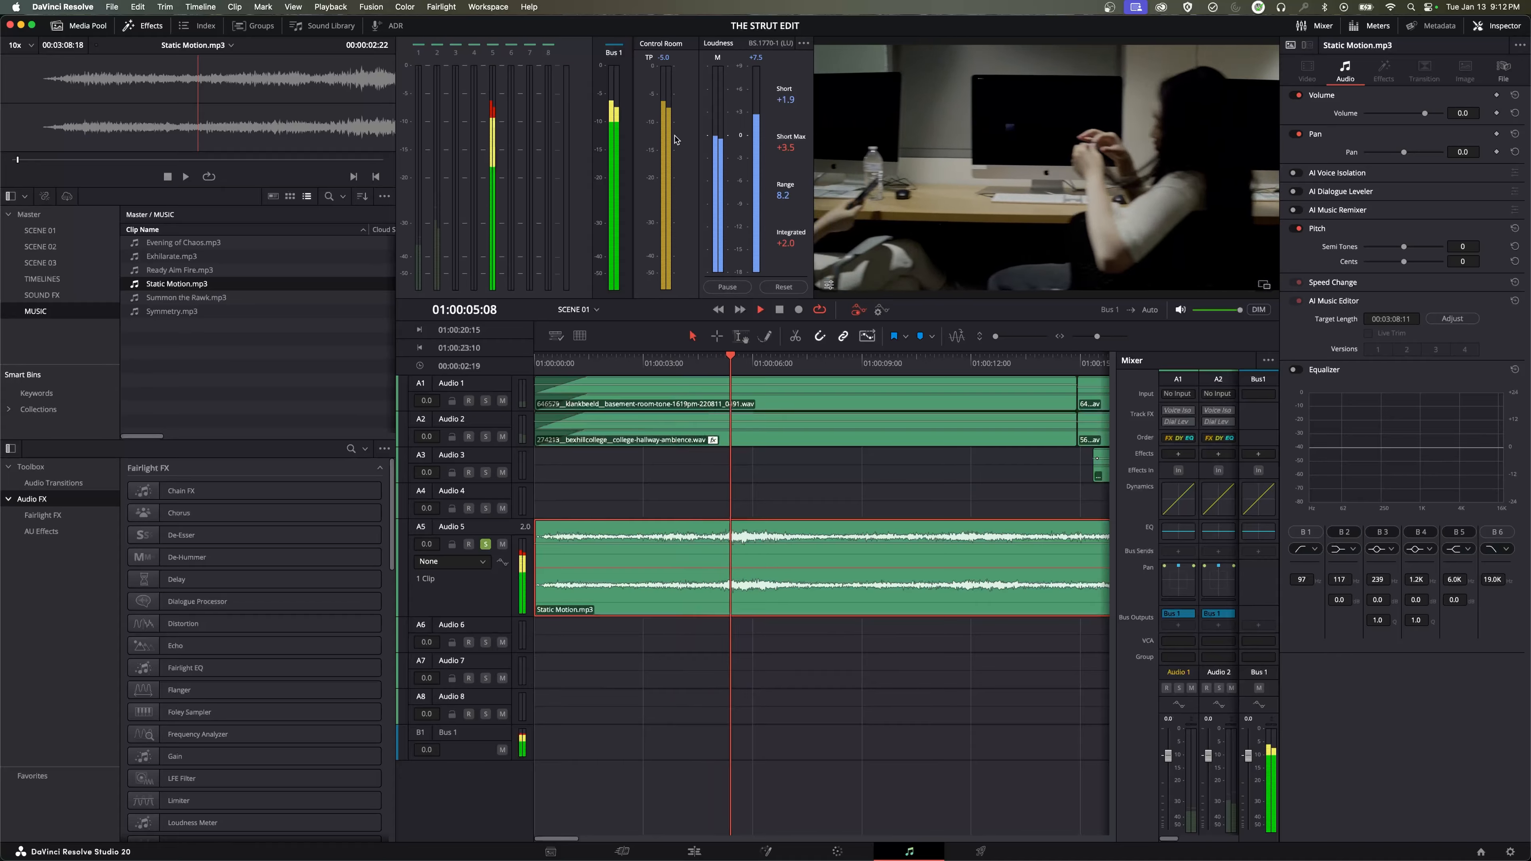
pyautogui.press('space')
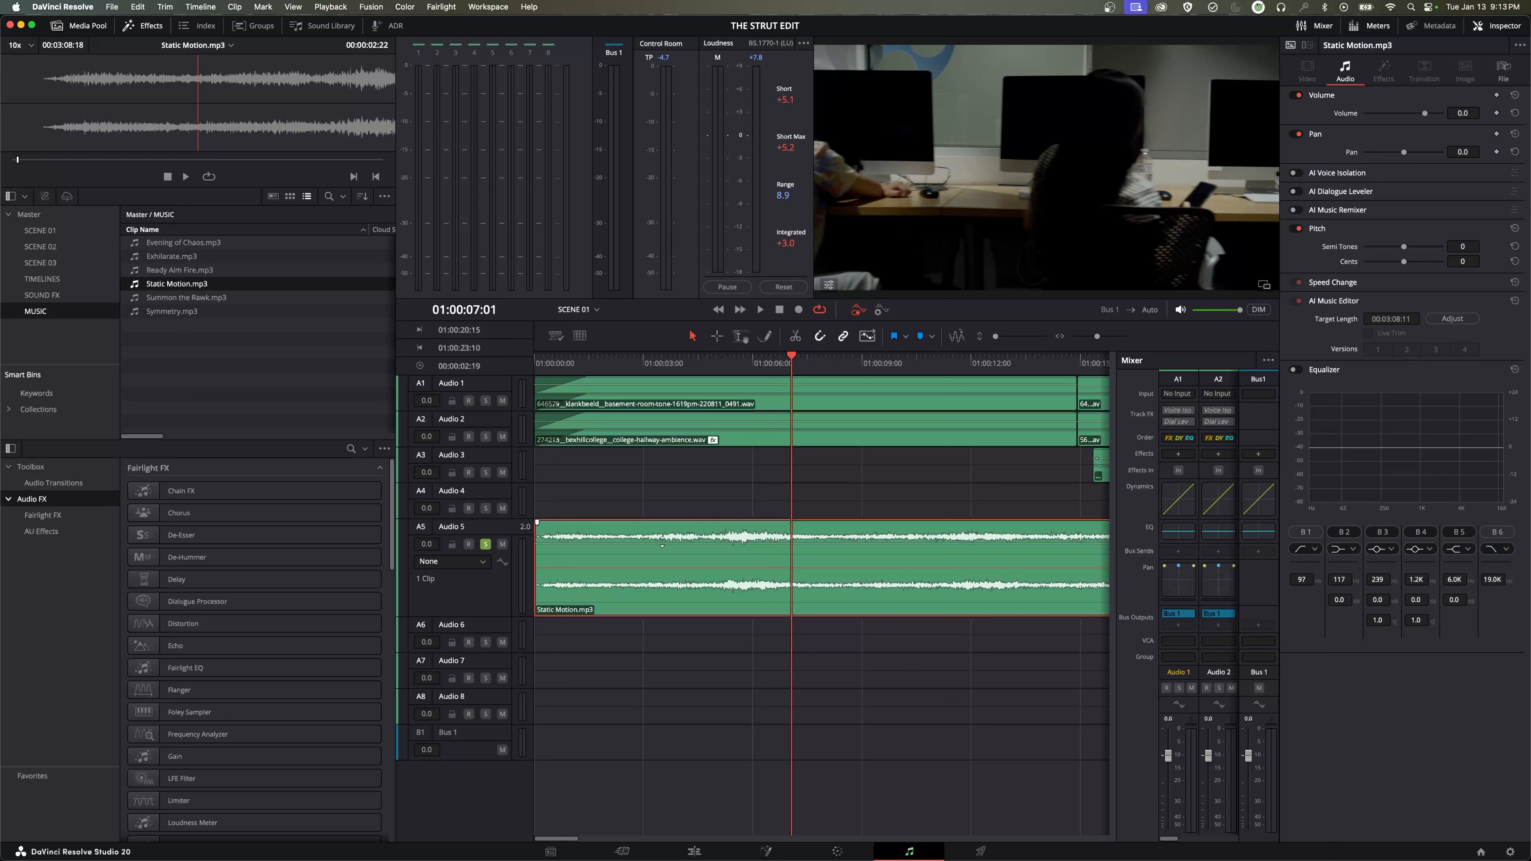
pyautogui.moveTo(662, 546); pyautogui.dragTo(661, 545)
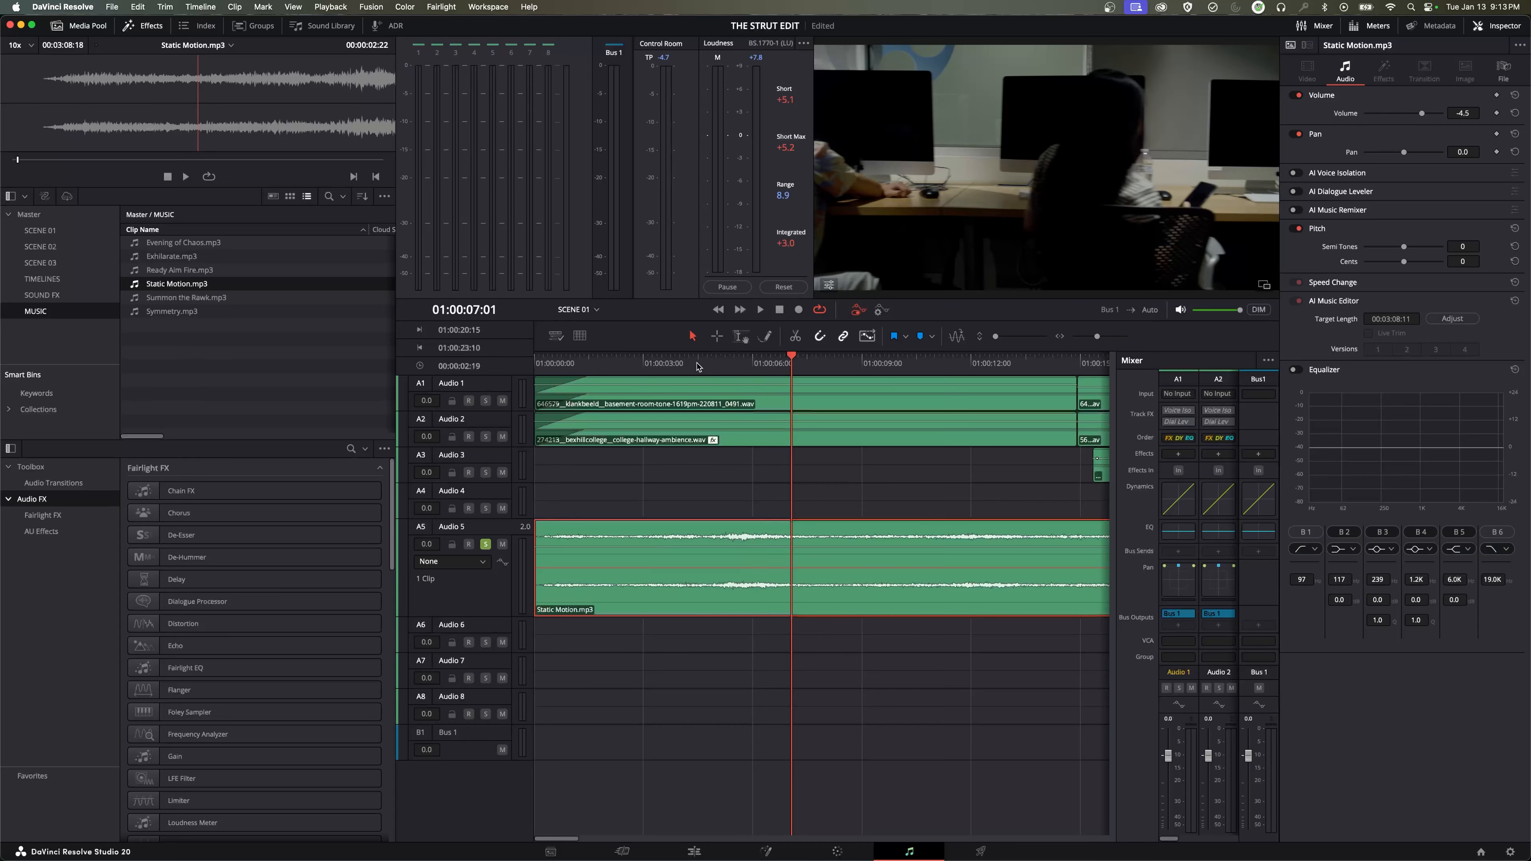
# Step: Play the soloed music from the timeline start and increase the height of the Audio 4 track
pyautogui.press('Home')
pyautogui.press('space')
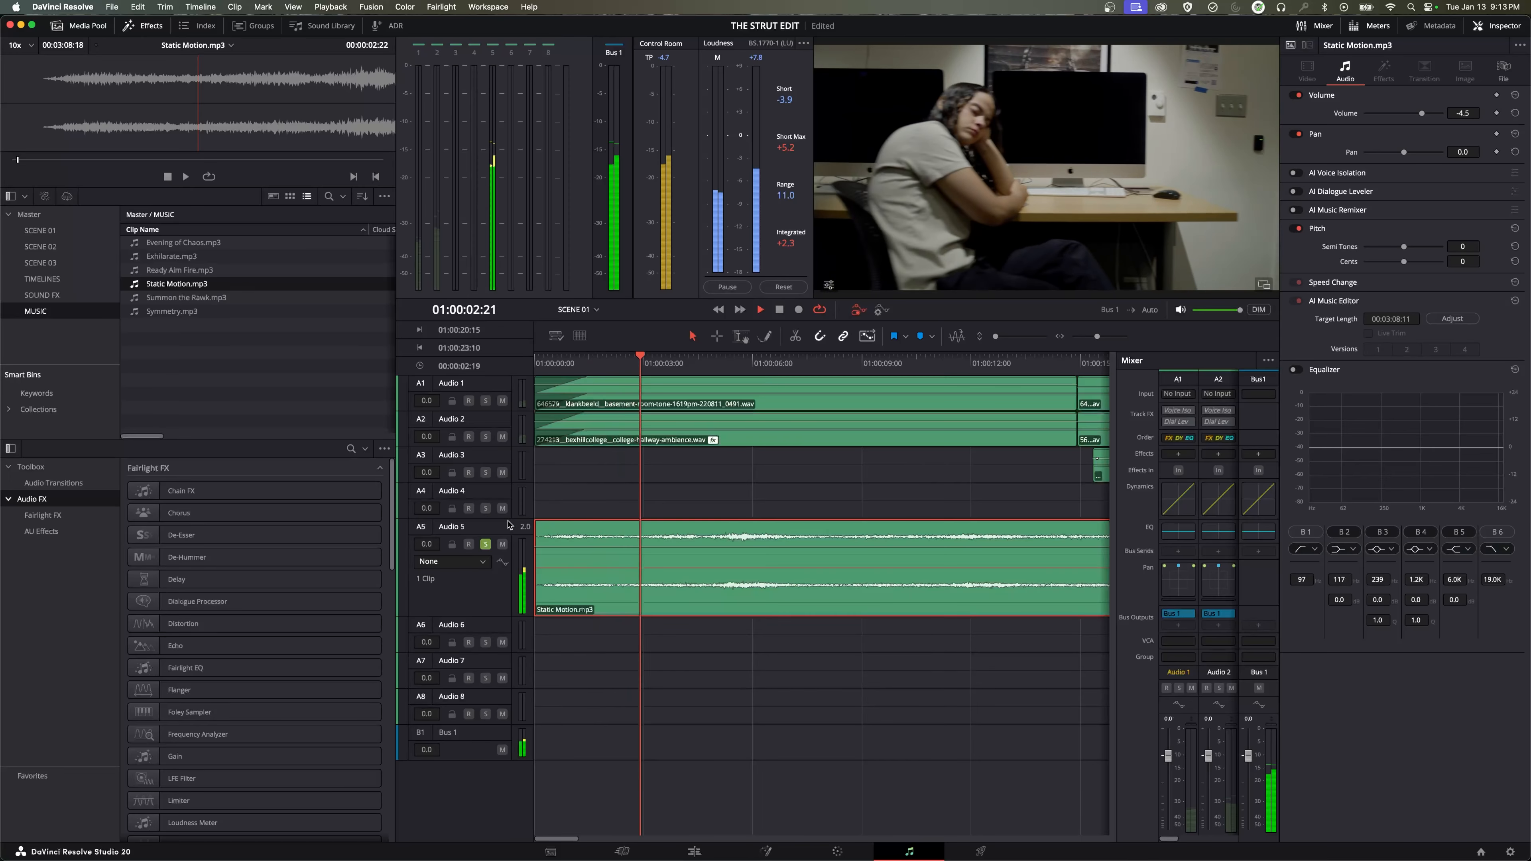
pyautogui.moveTo(507, 519); pyautogui.dragTo(508, 555)
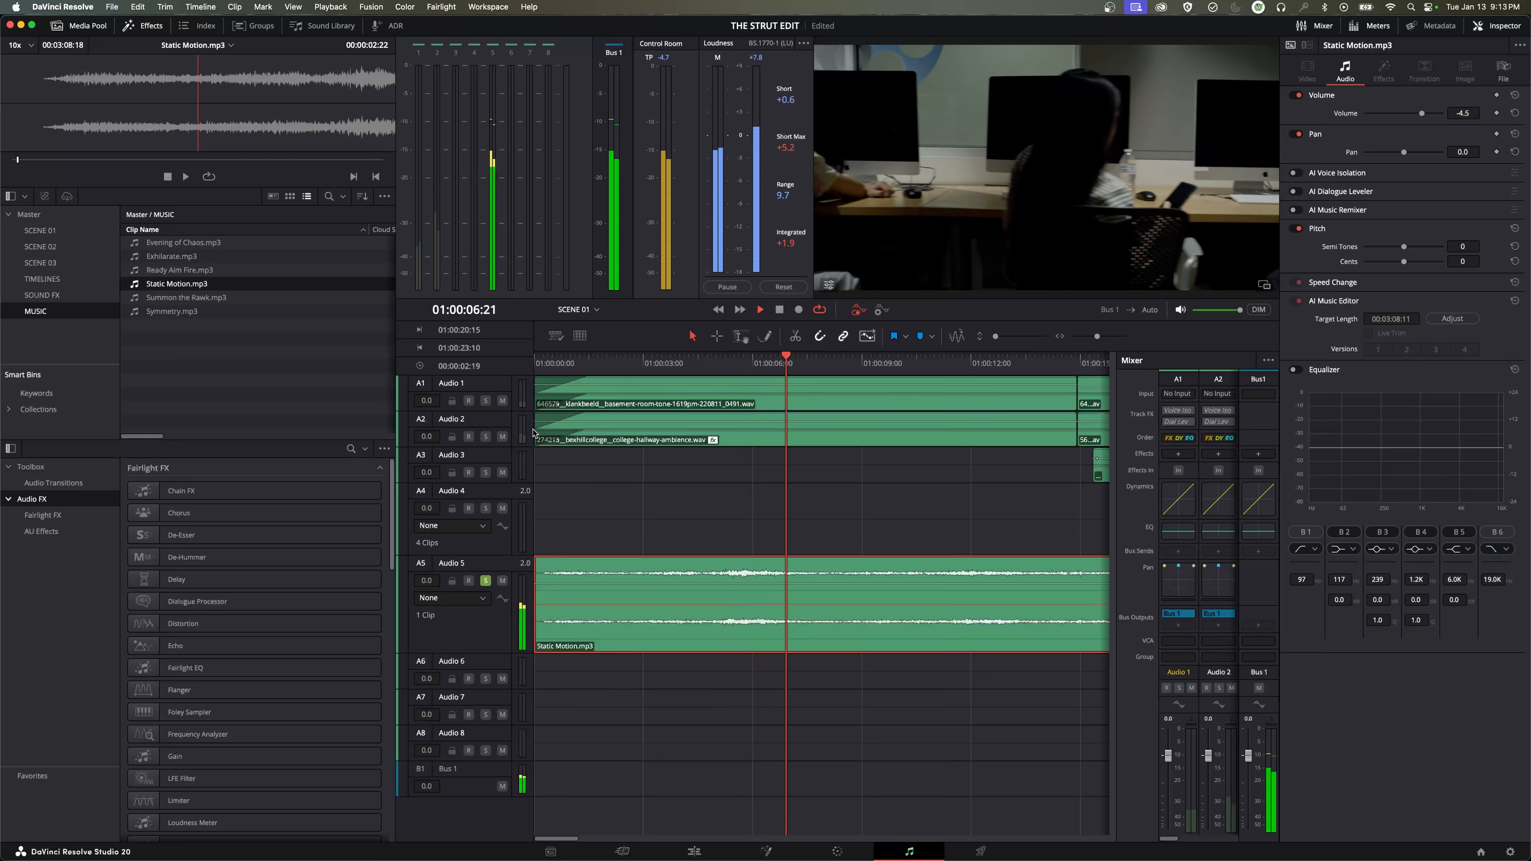
pyautogui.press('space')
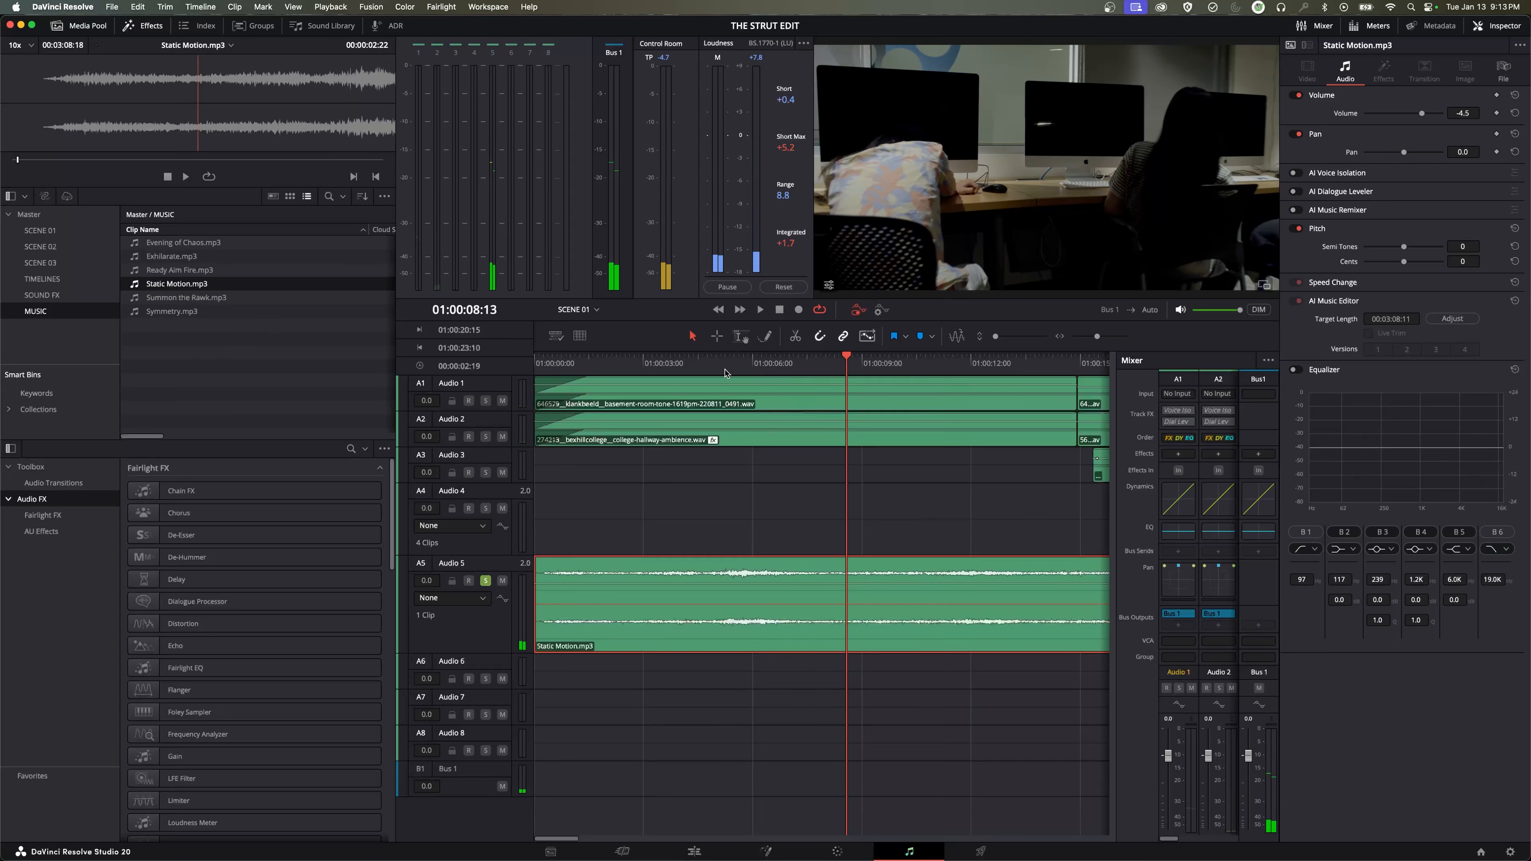
# Step: Unsolo Audio 5 and lower the Static Motion clip's volume to -6.3 while playing the full mix from the start
pyautogui.moveTo(773, 364); pyautogui.dragTo(625, 458)
pyautogui.moveTo(643, 581); pyautogui.dragTo(644, 631)
pyautogui.press('space')
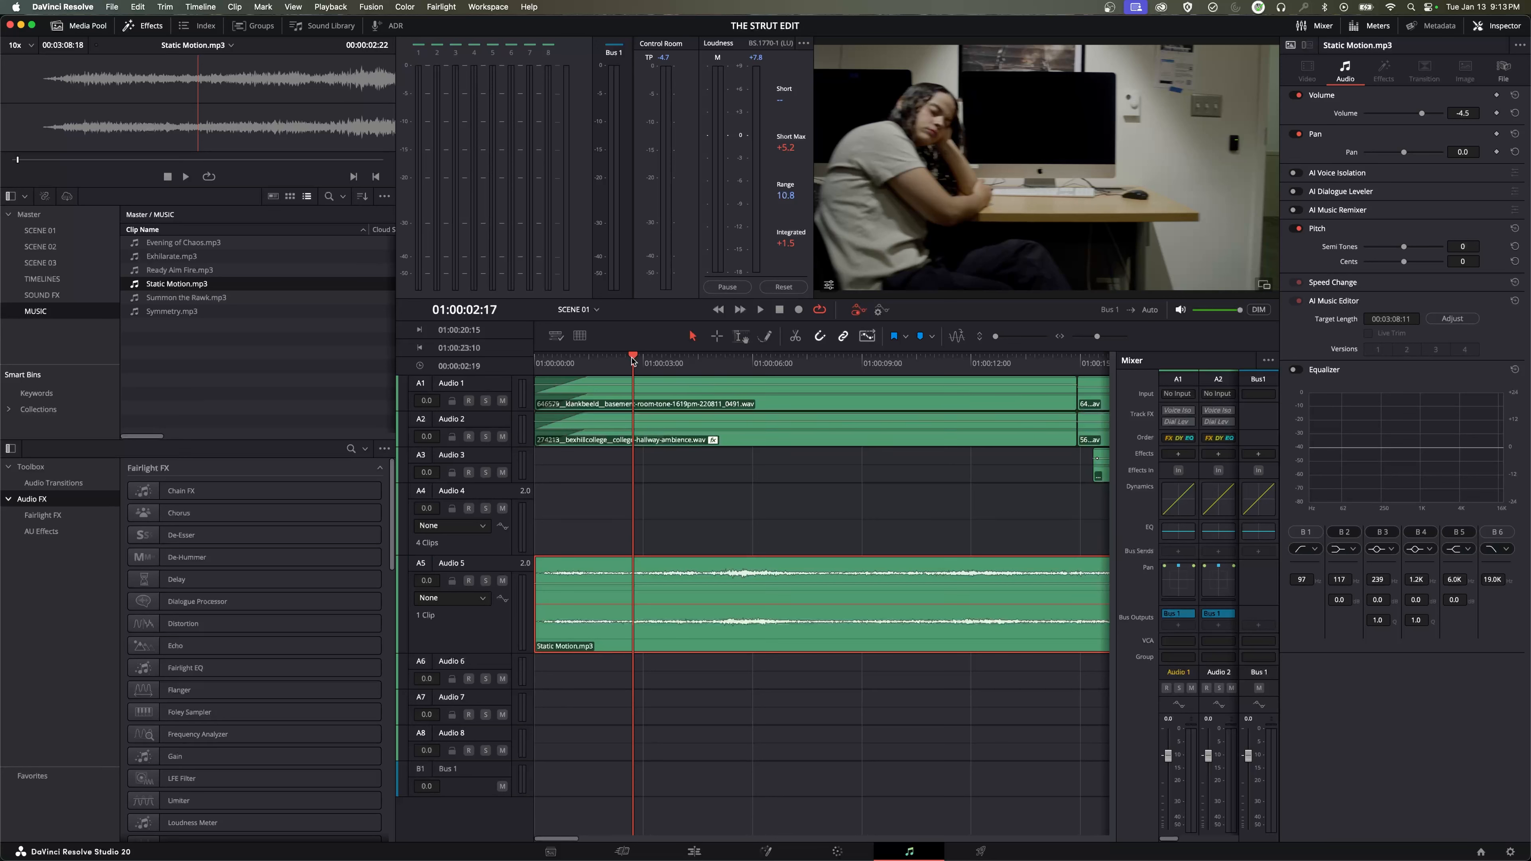
pyautogui.moveTo(633, 360); pyautogui.dragTo(531, 369)
pyautogui.press('space')
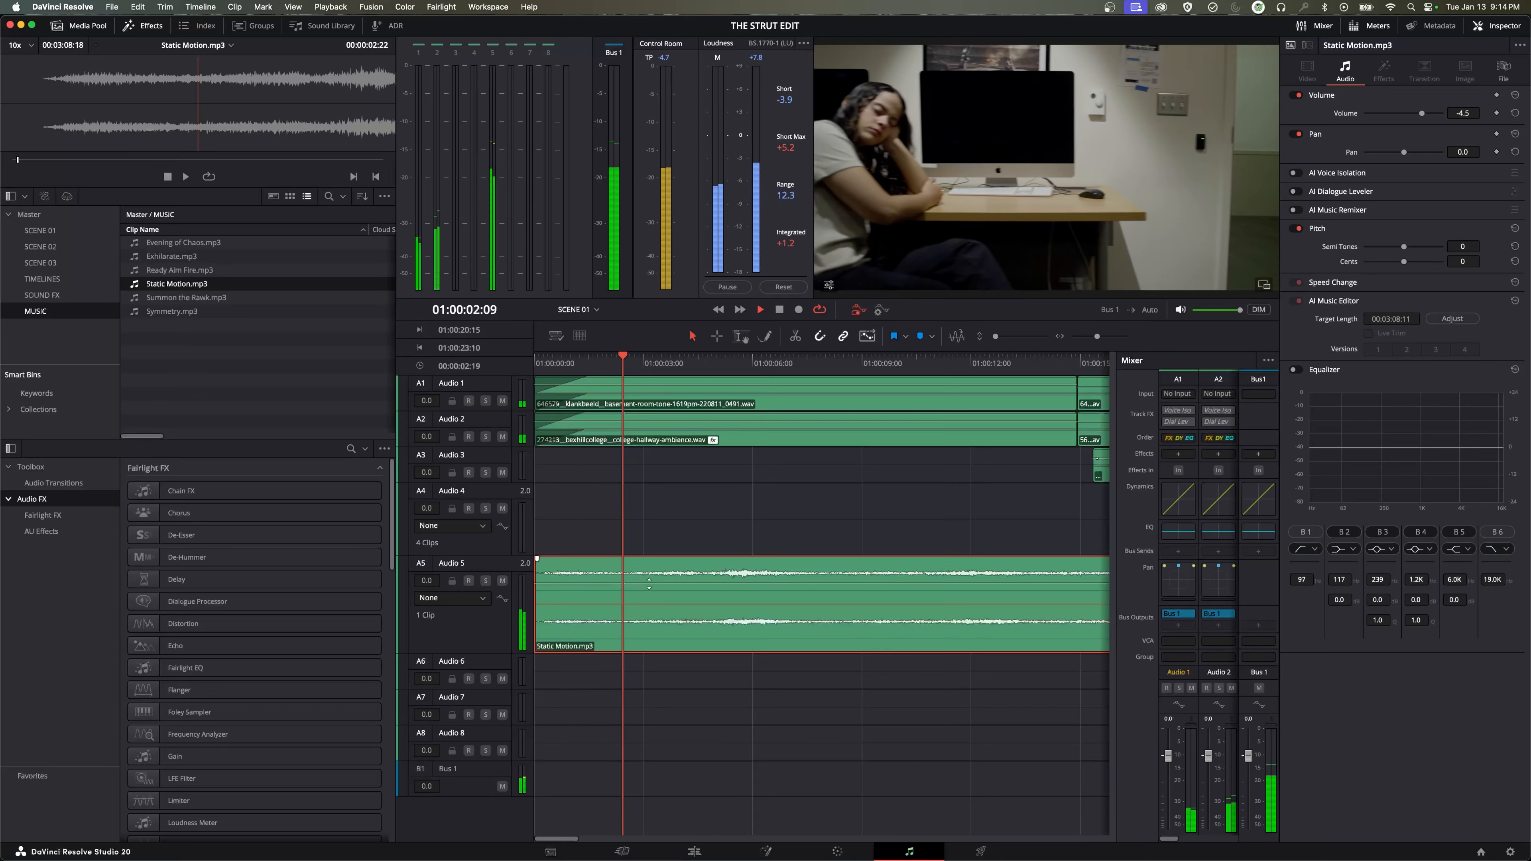
pyautogui.moveTo(648, 578)
pyautogui.mouseDown()
pyautogui.moveTo(643, 605)
pyautogui.moveTo(644, 585)
pyautogui.mouseUp()
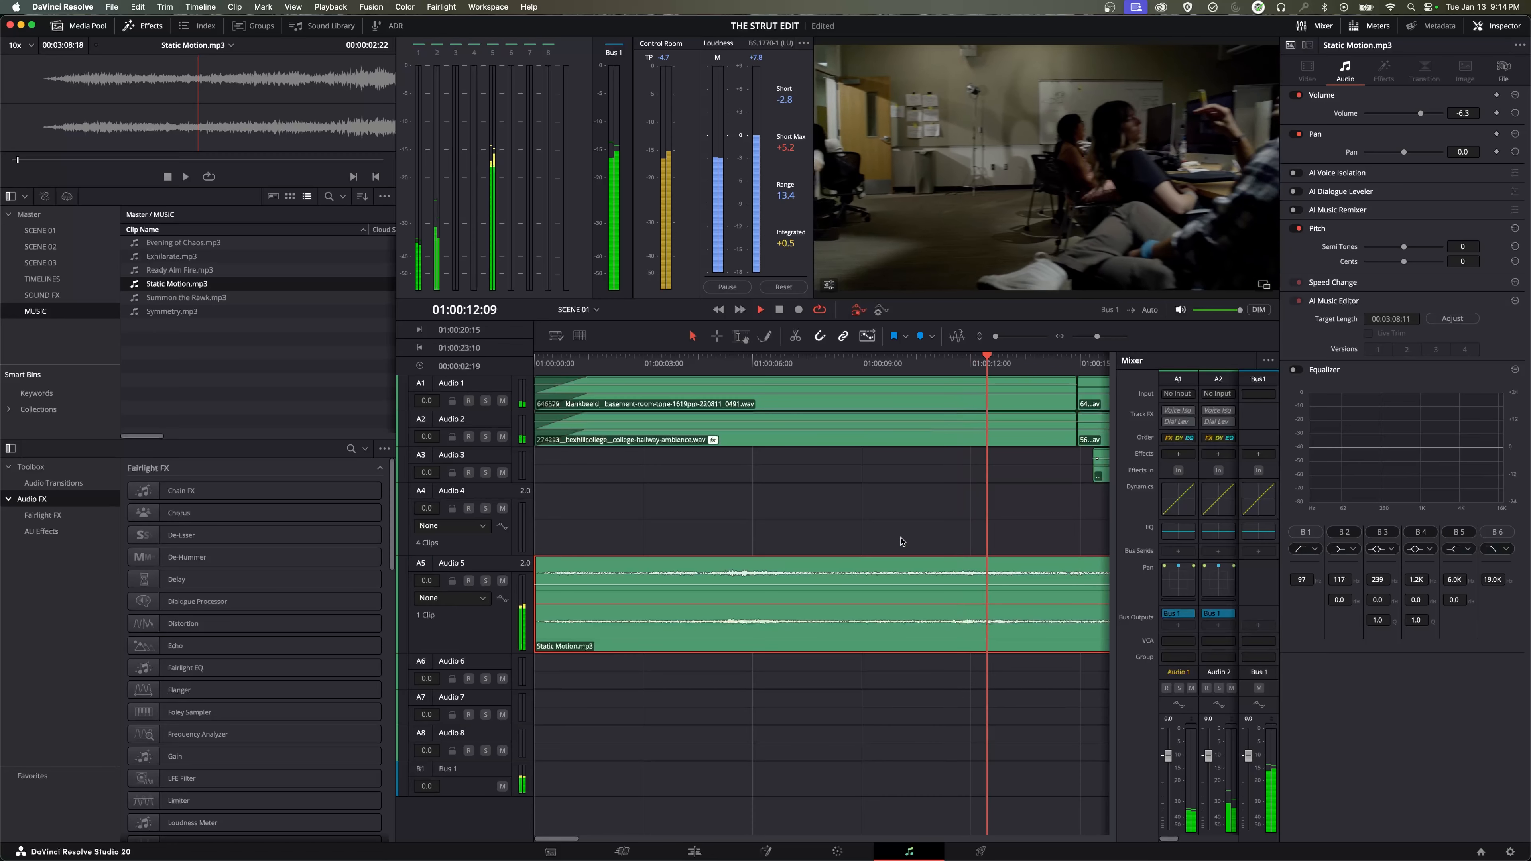
pyautogui.press('space')
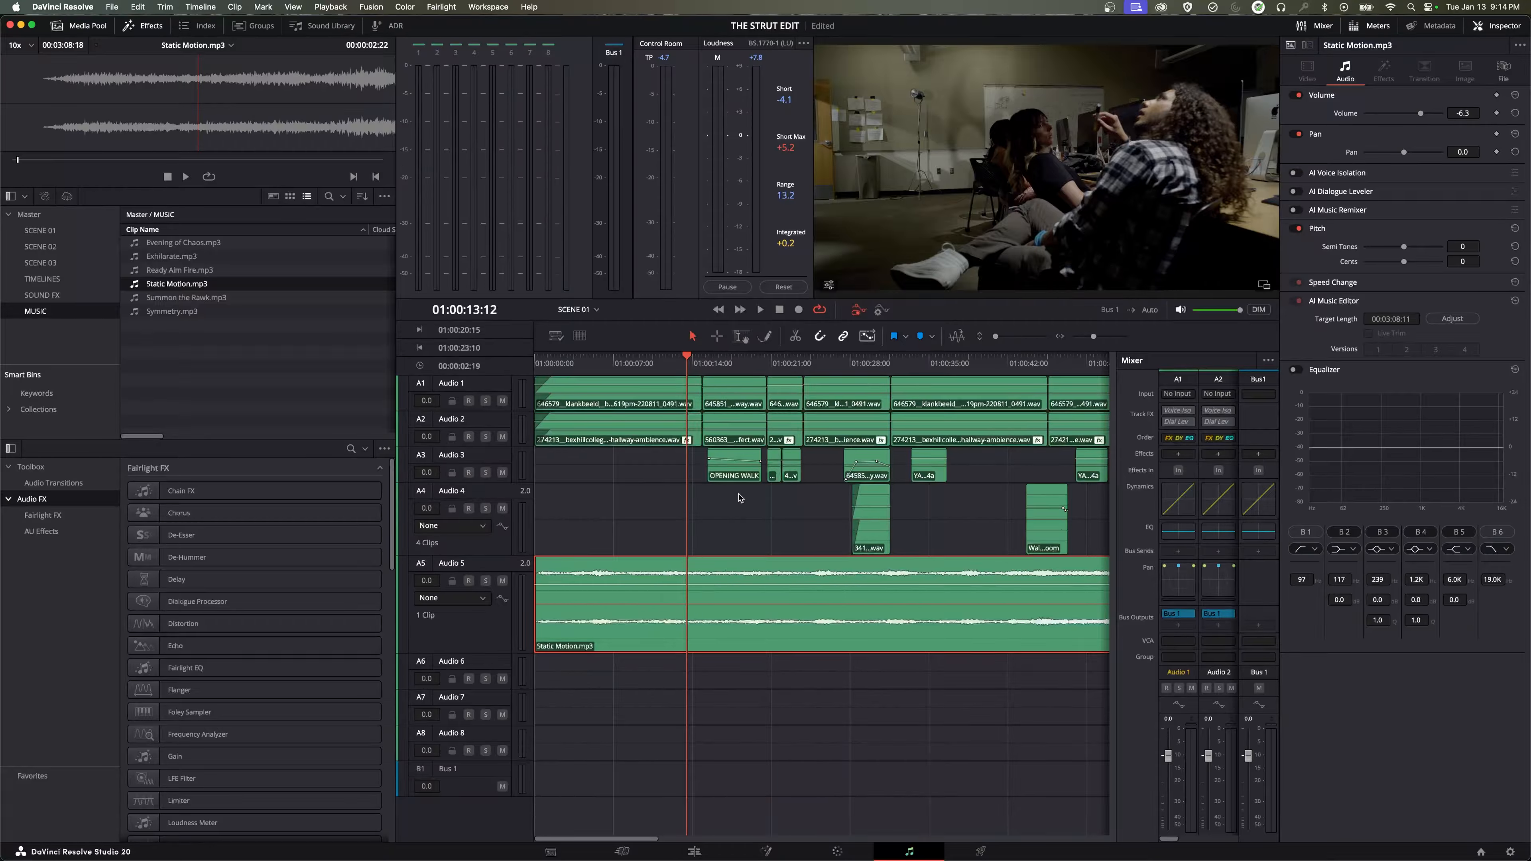
# Step: Split the Static Motion clip at 01:00:14:22, just before the outdoor shot, and shift its second piece to about 01:00:25
pyautogui.click(695, 365)
pyautogui.press('space')
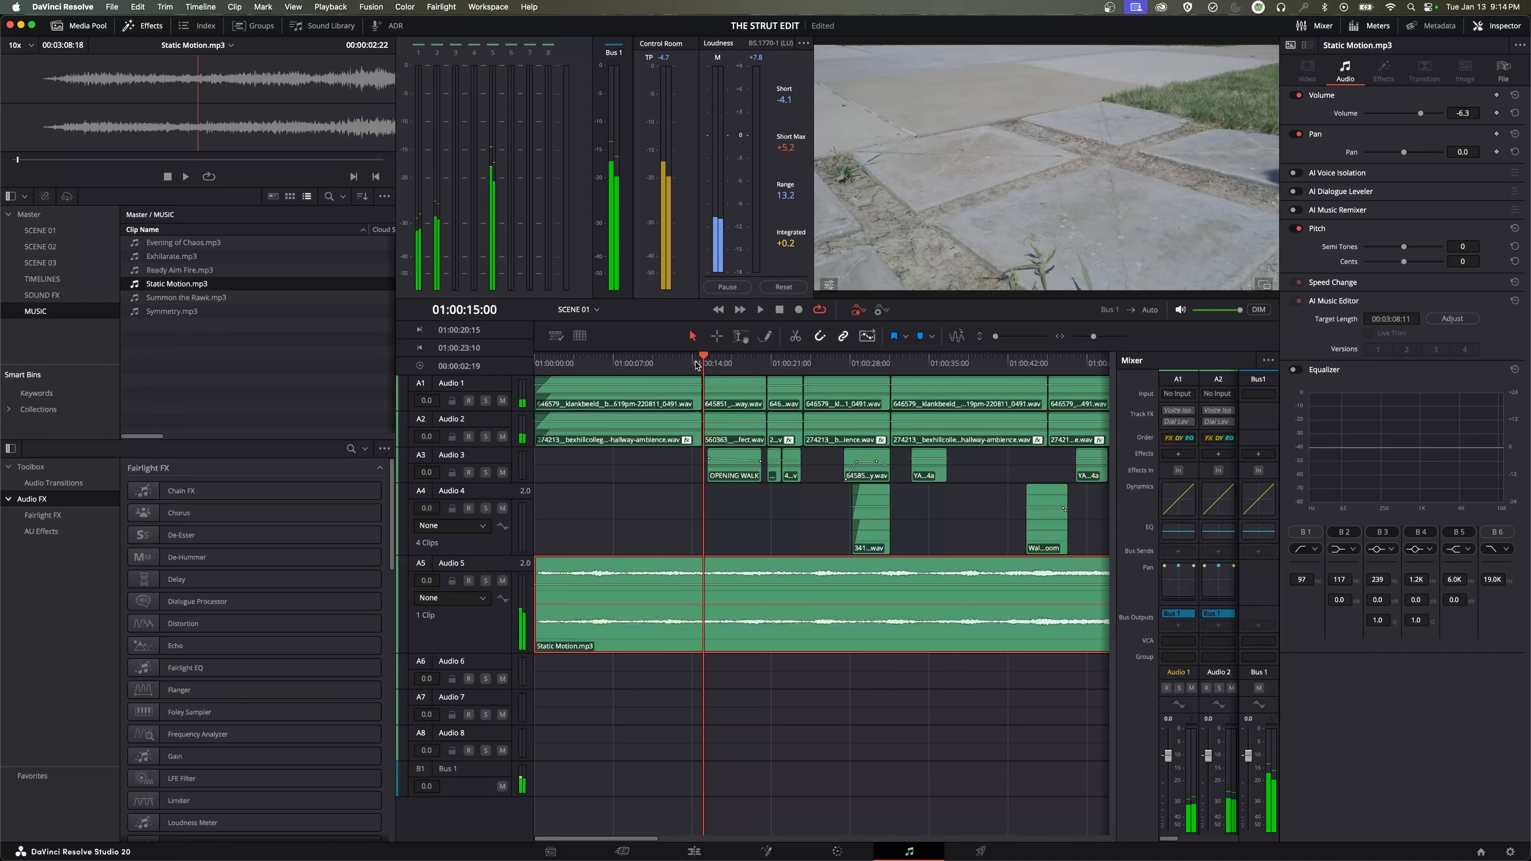
pyautogui.press('Left')
pyautogui.press('Left')
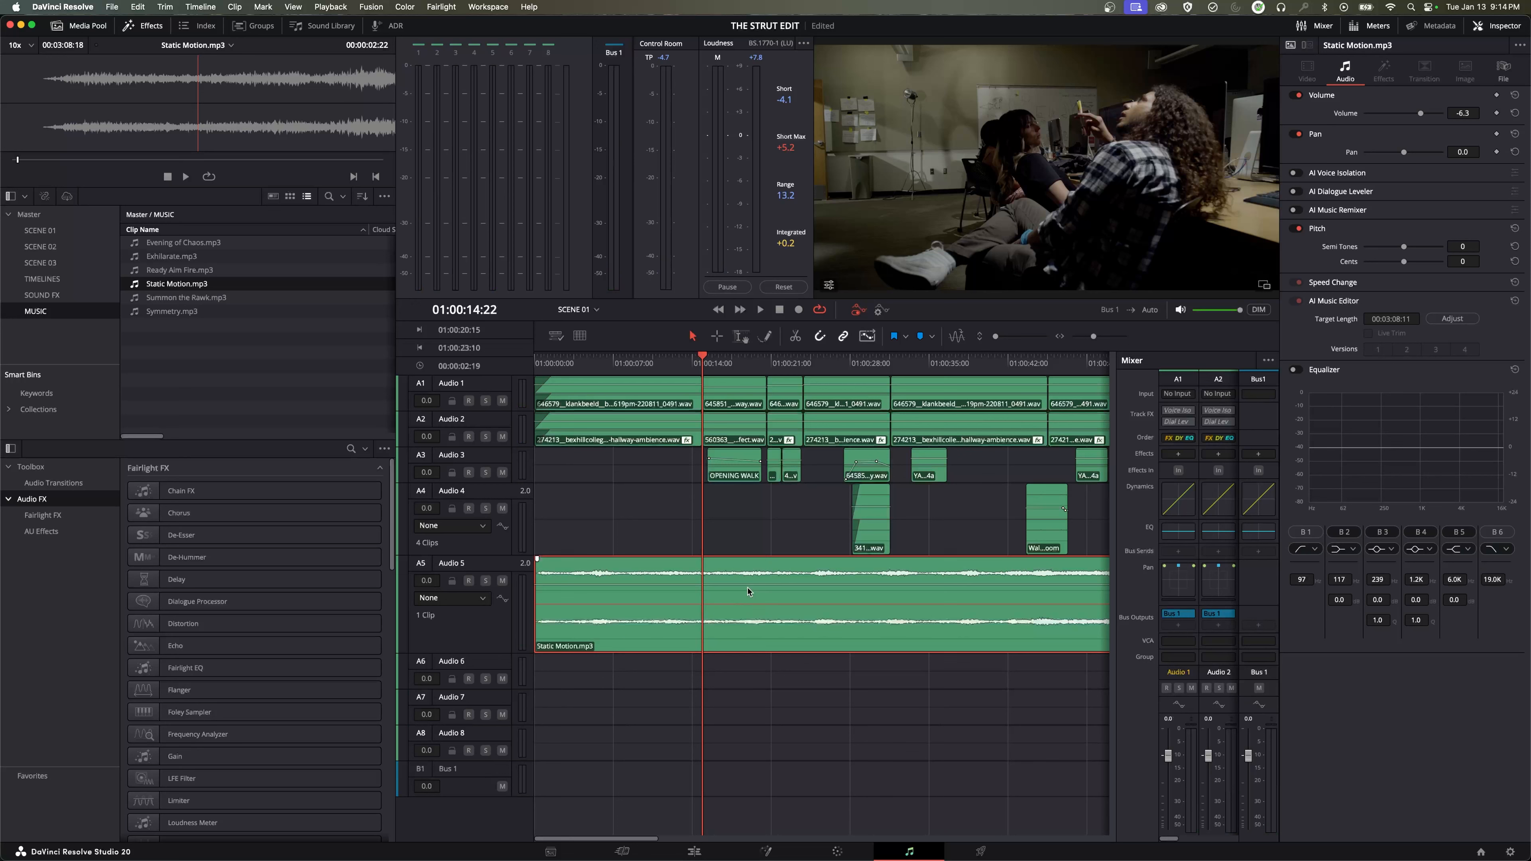
pyautogui.press('super+b')
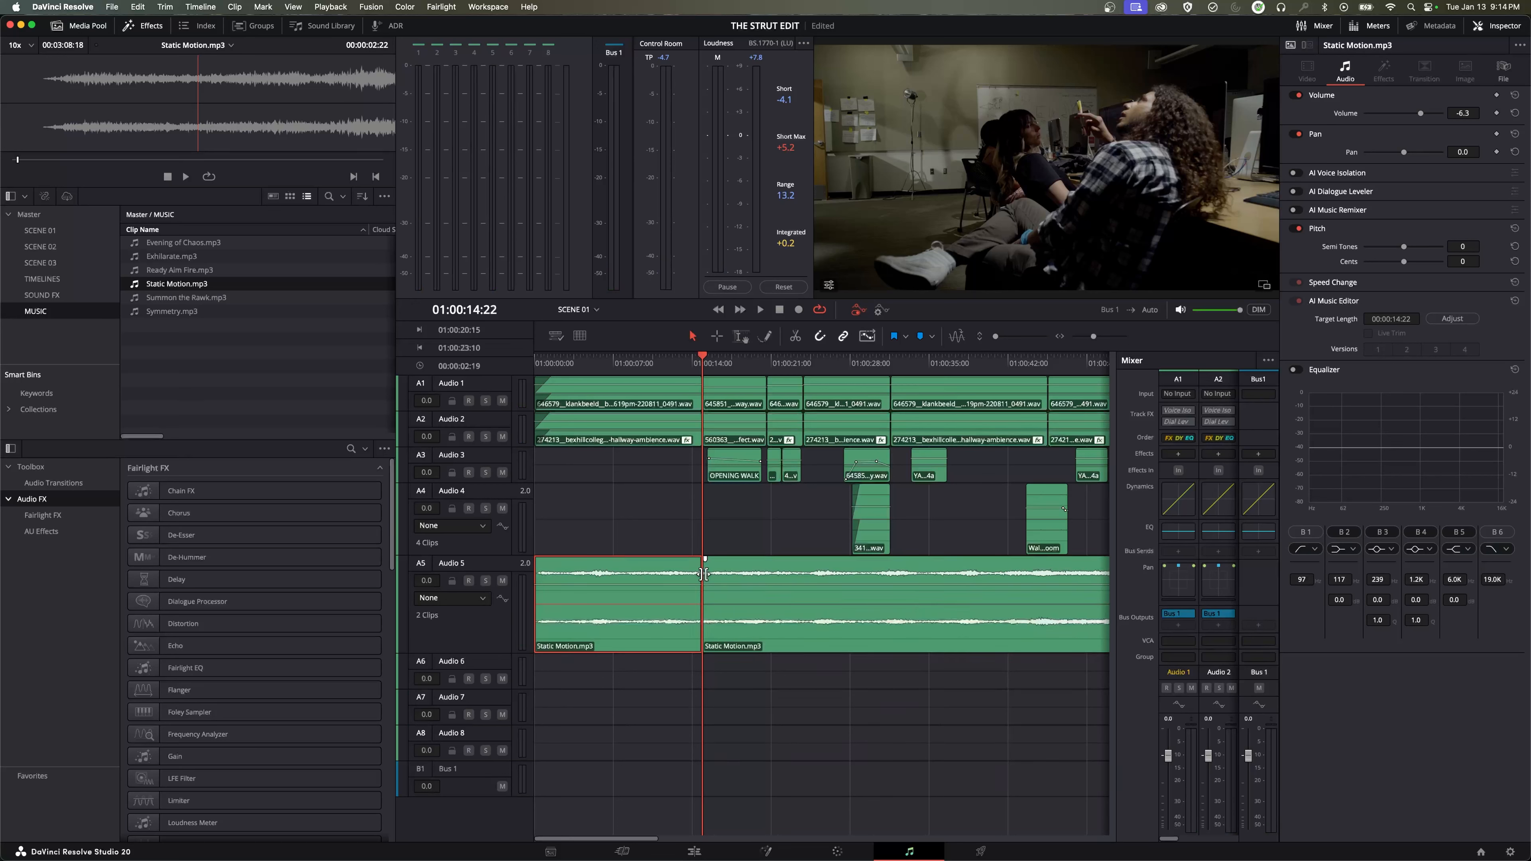
pyautogui.moveTo(717, 577); pyautogui.dragTo(842, 609)
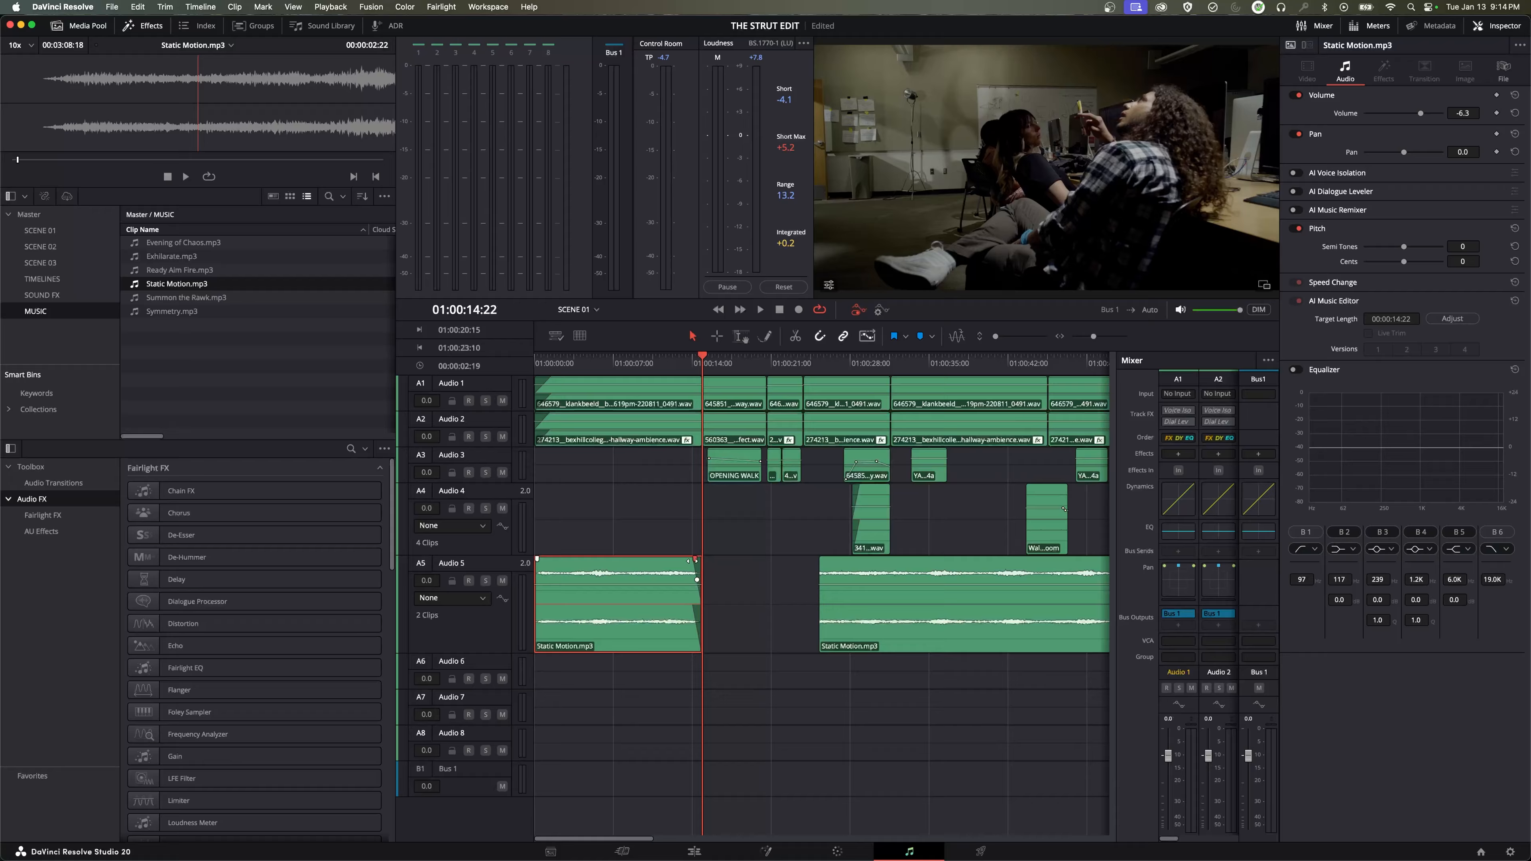
# Step: Fade out the end of the first music piece and extend it past the scene cut to a length of 00:00:15:18
pyautogui.press('super+equal')
pyautogui.press('super+equal')
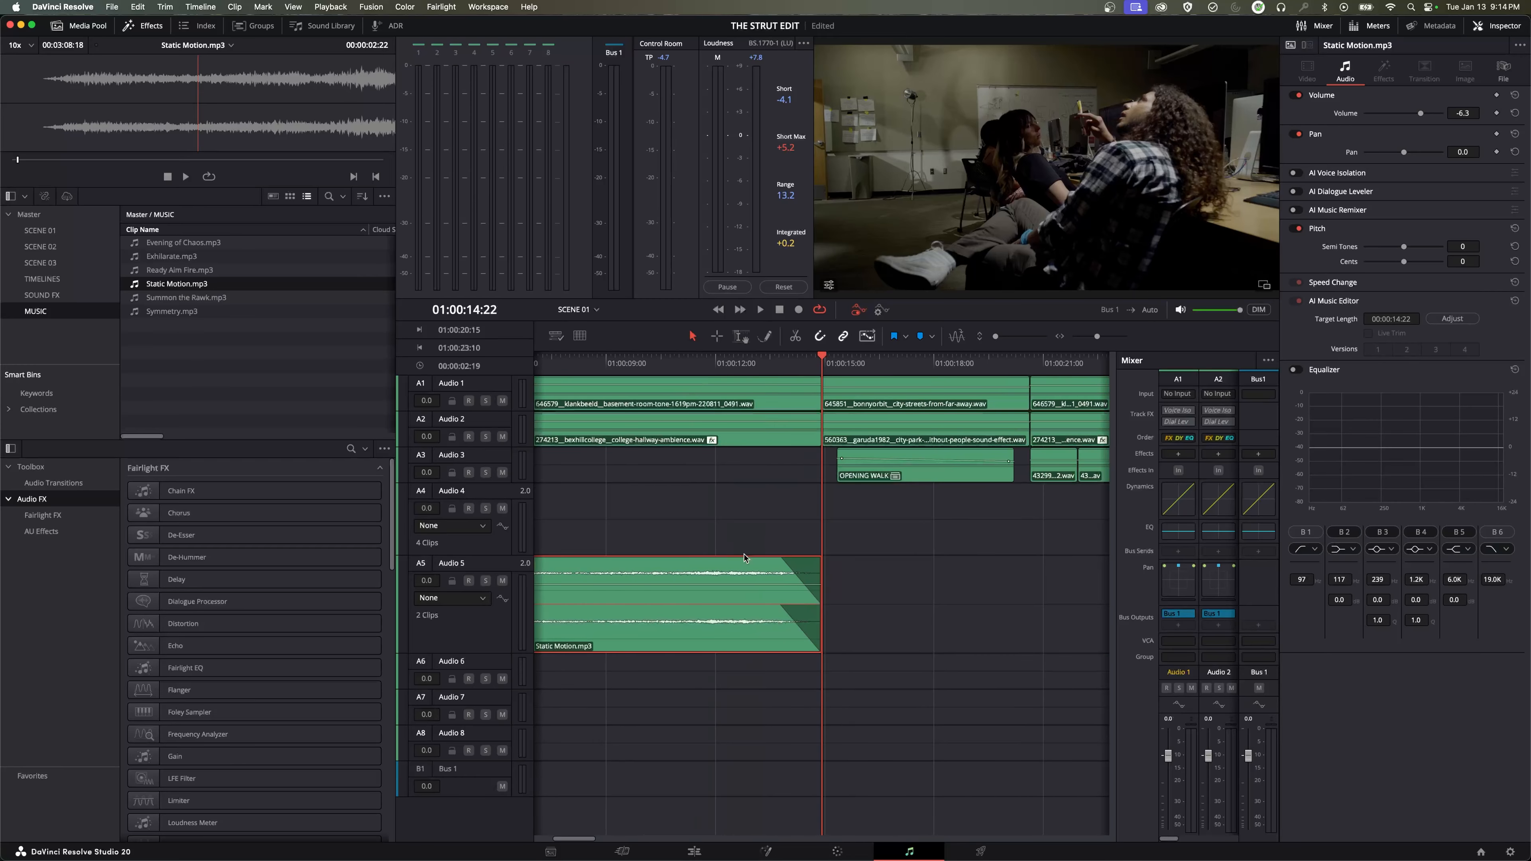
pyautogui.moveTo(820, 569); pyautogui.dragTo(828, 570)
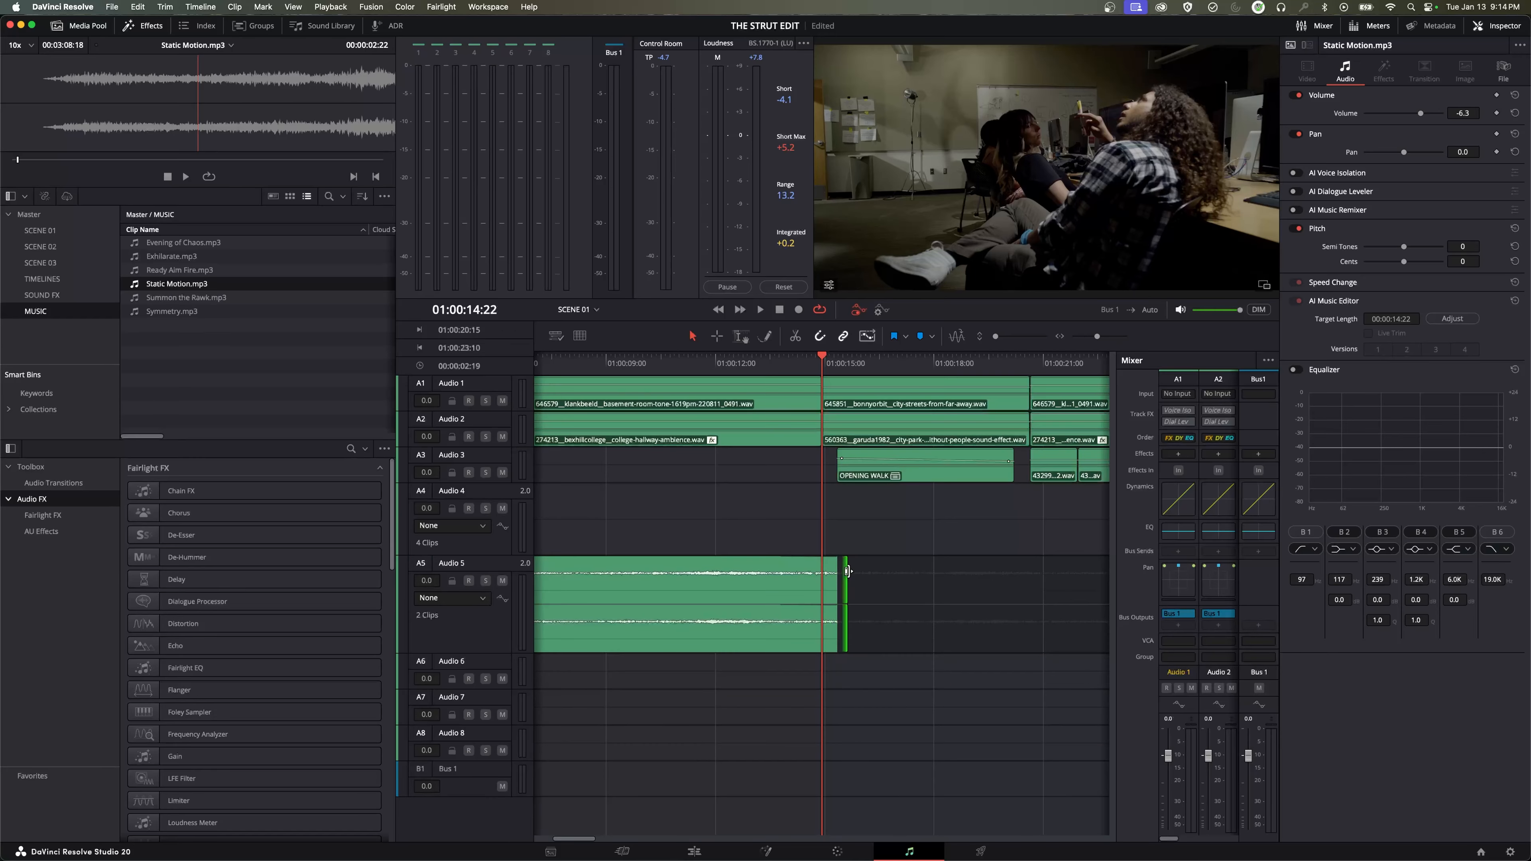
pyautogui.click(837, 578)
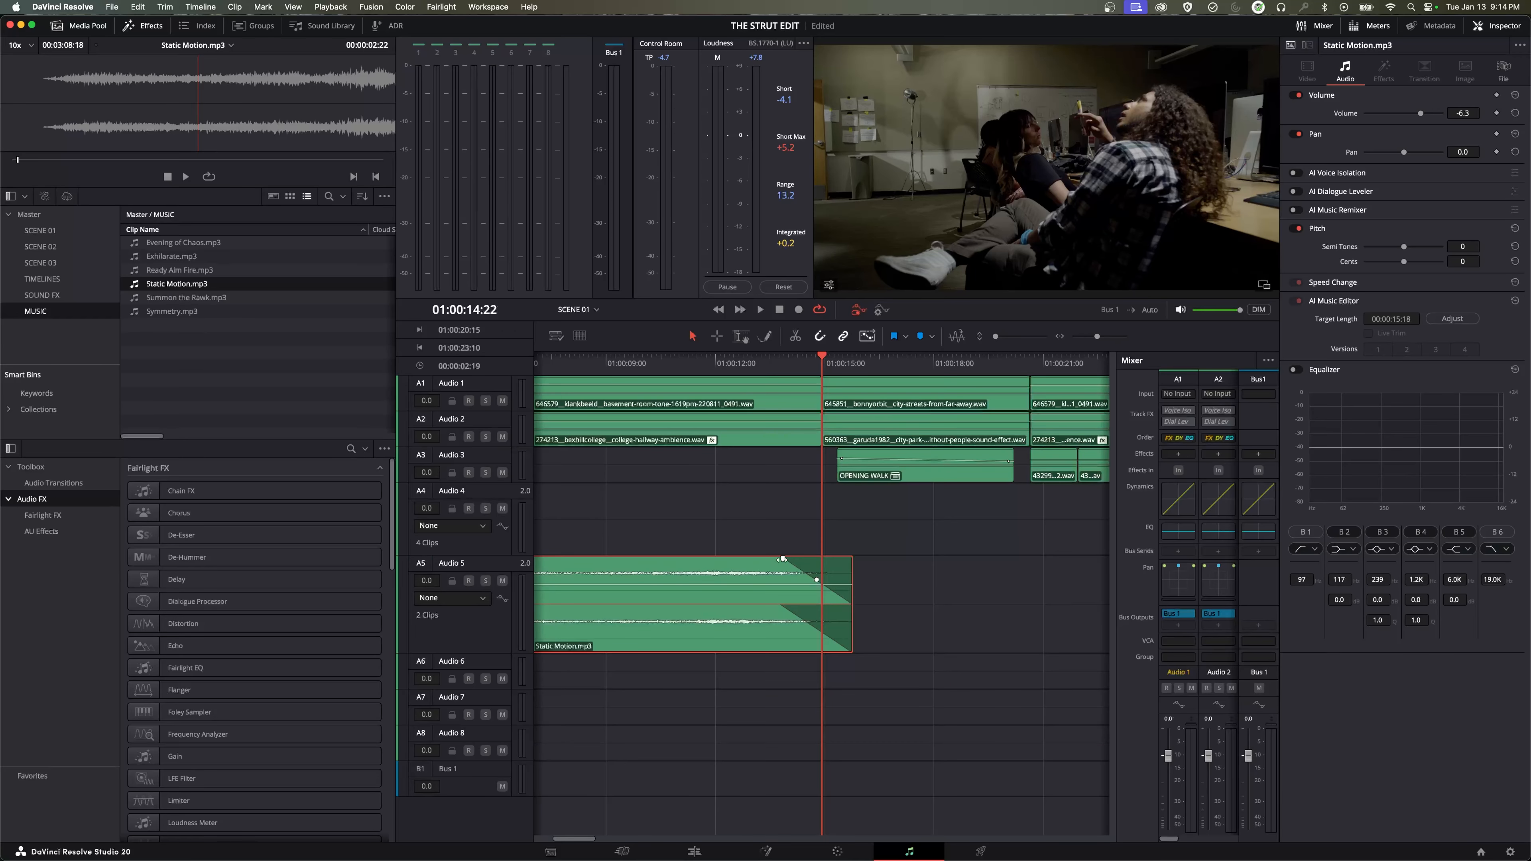
# Step: Play from 01:00:12:12 across the scene cut to check the music's fade-out
pyautogui.click(737, 365)
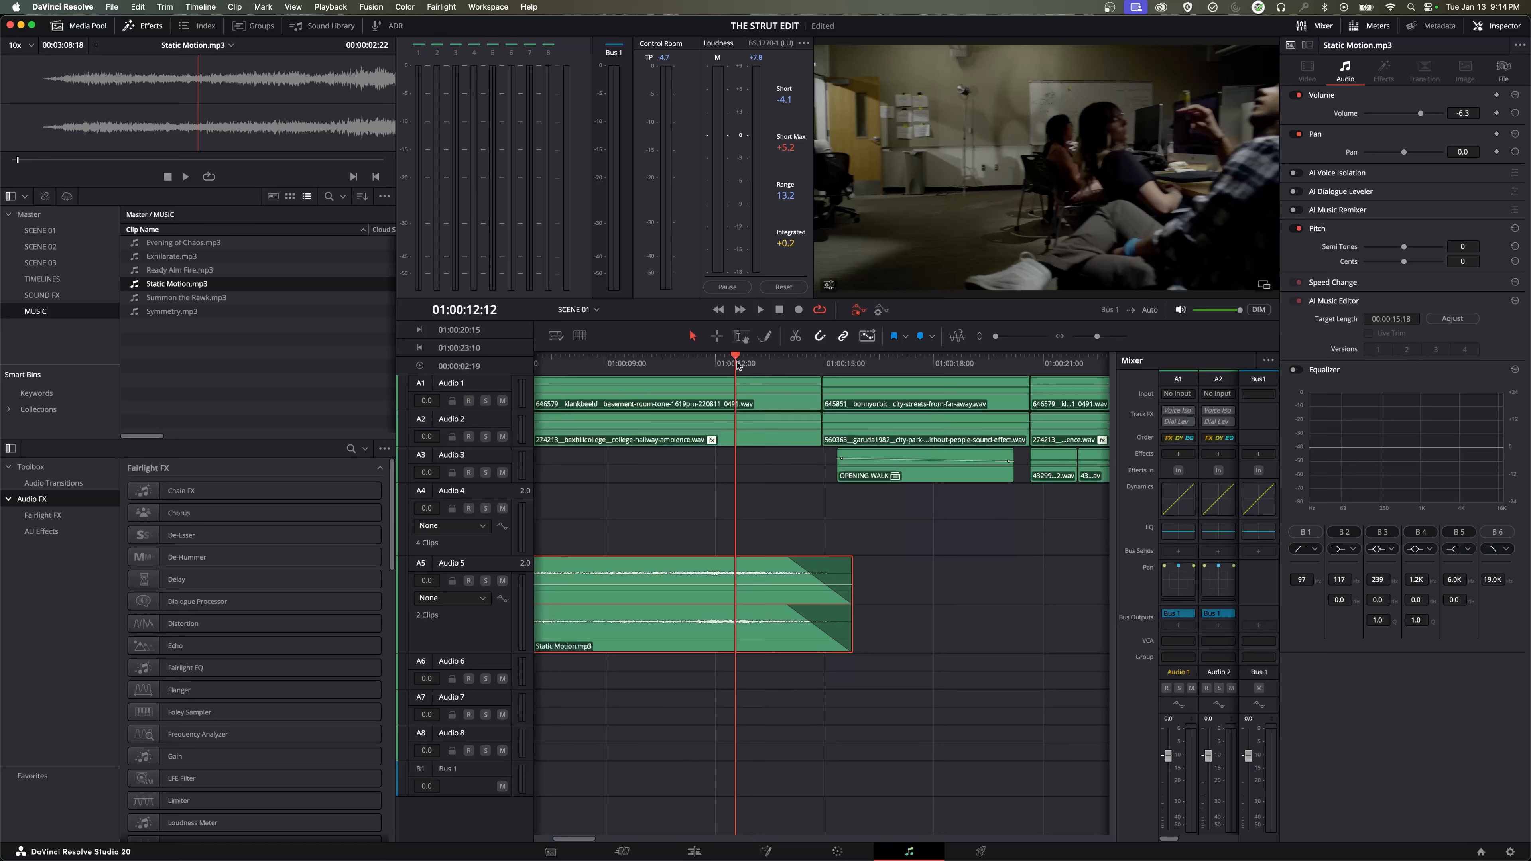
pyautogui.press('space')
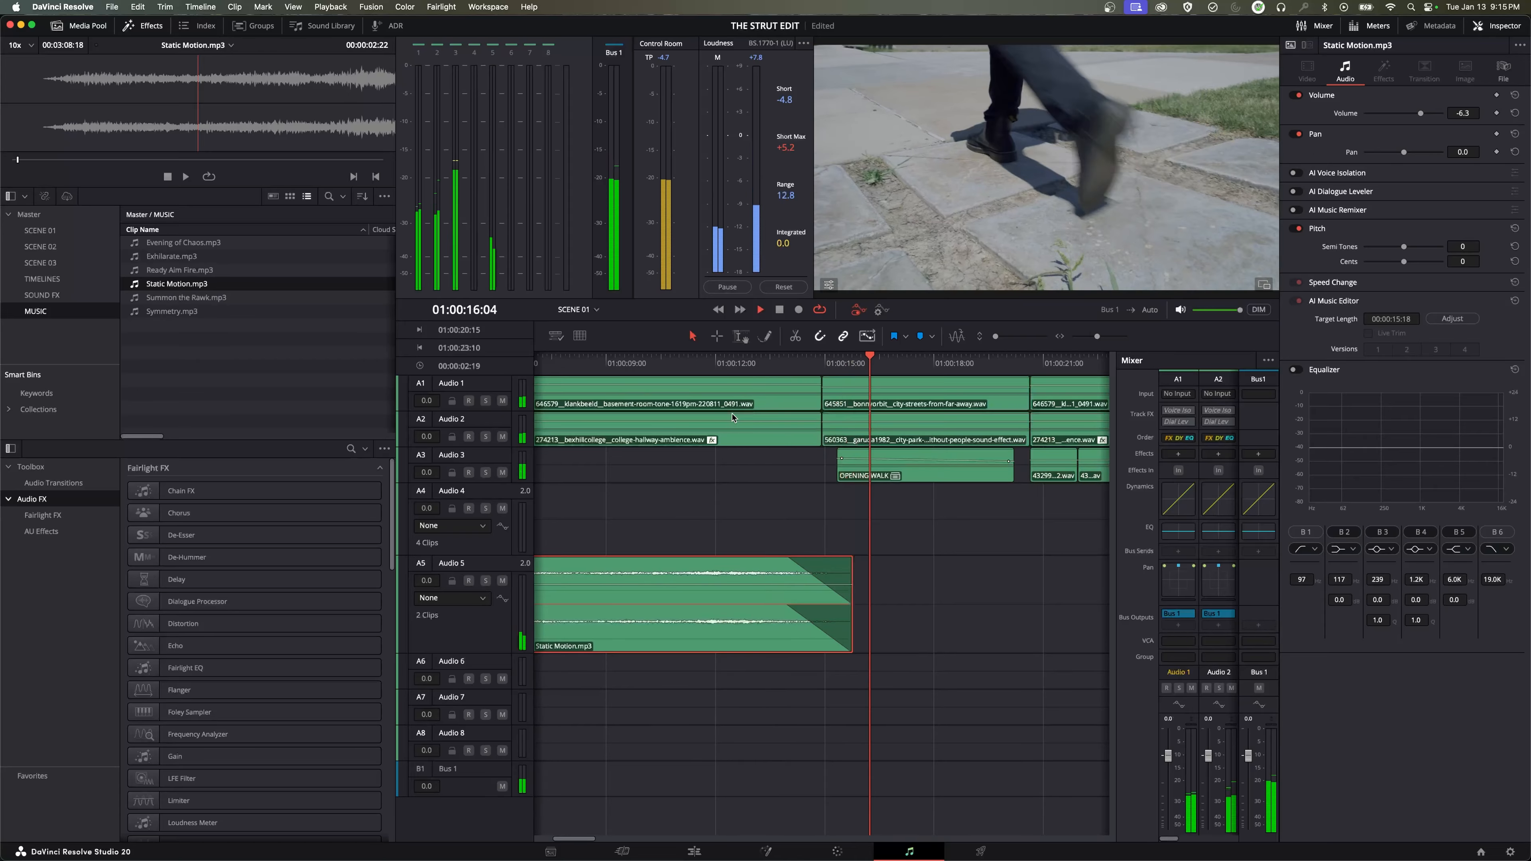
pyautogui.press('space')
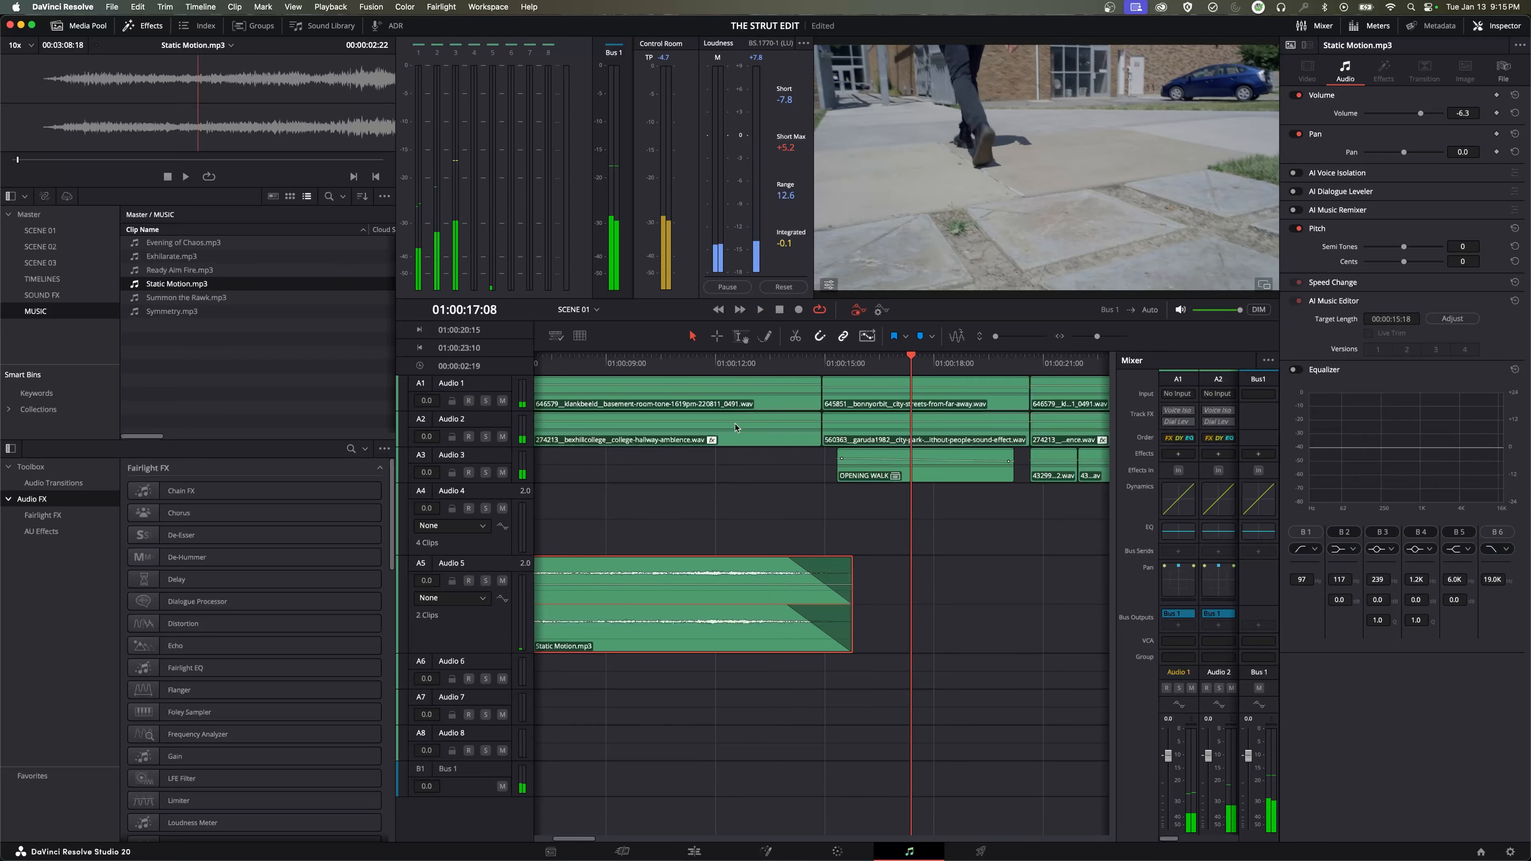
# Step: Move the second music piece to about 01:00:19, add a fade-in at its start, and play the transition
pyautogui.press('super+minus')
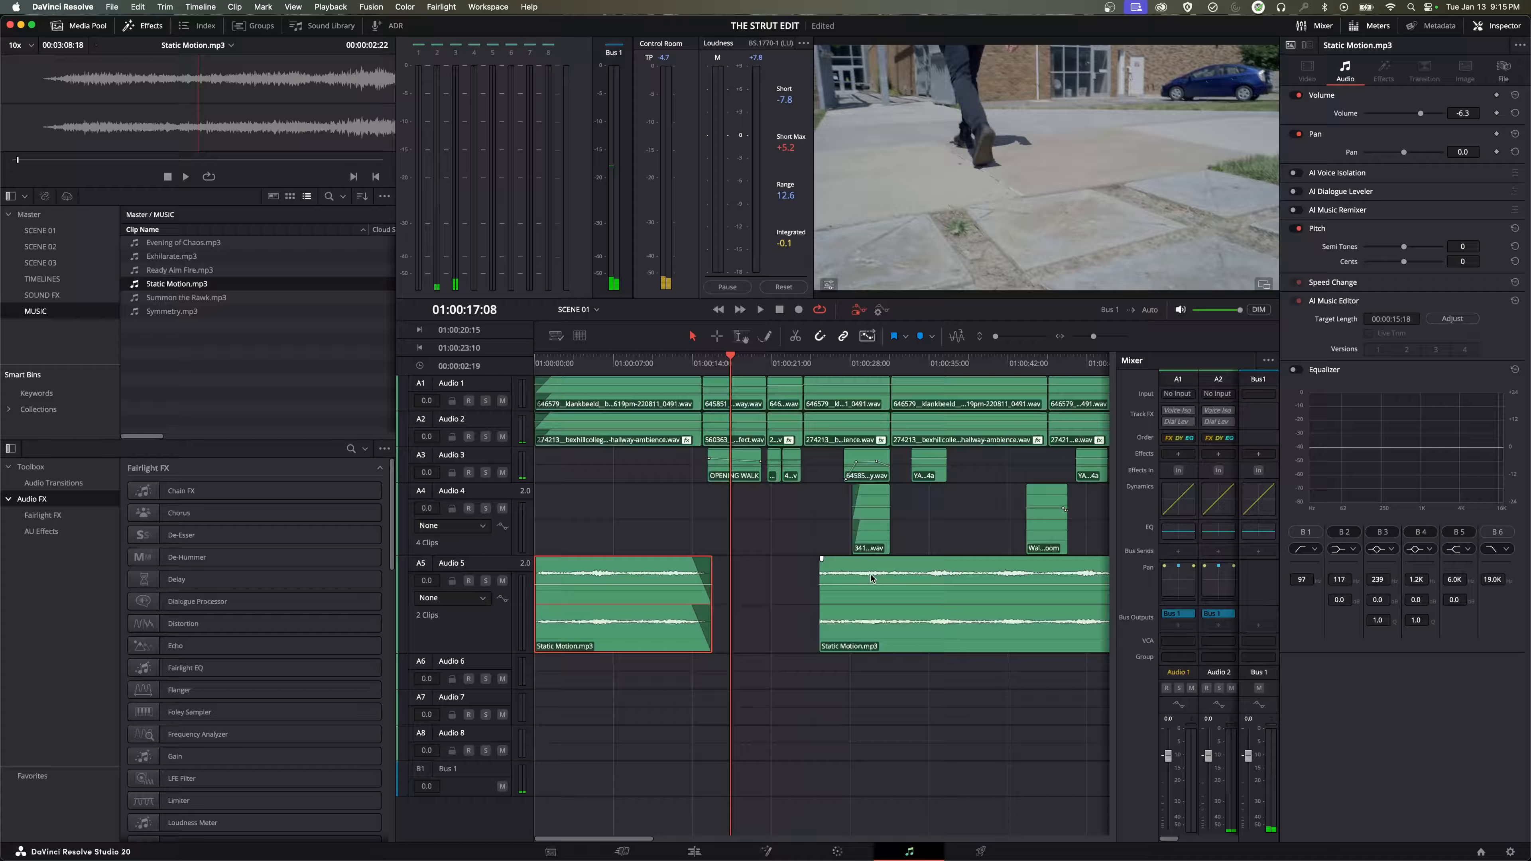
pyautogui.moveTo(870, 570); pyautogui.dragTo(801, 551)
pyautogui.click(746, 361)
pyautogui.press('space')
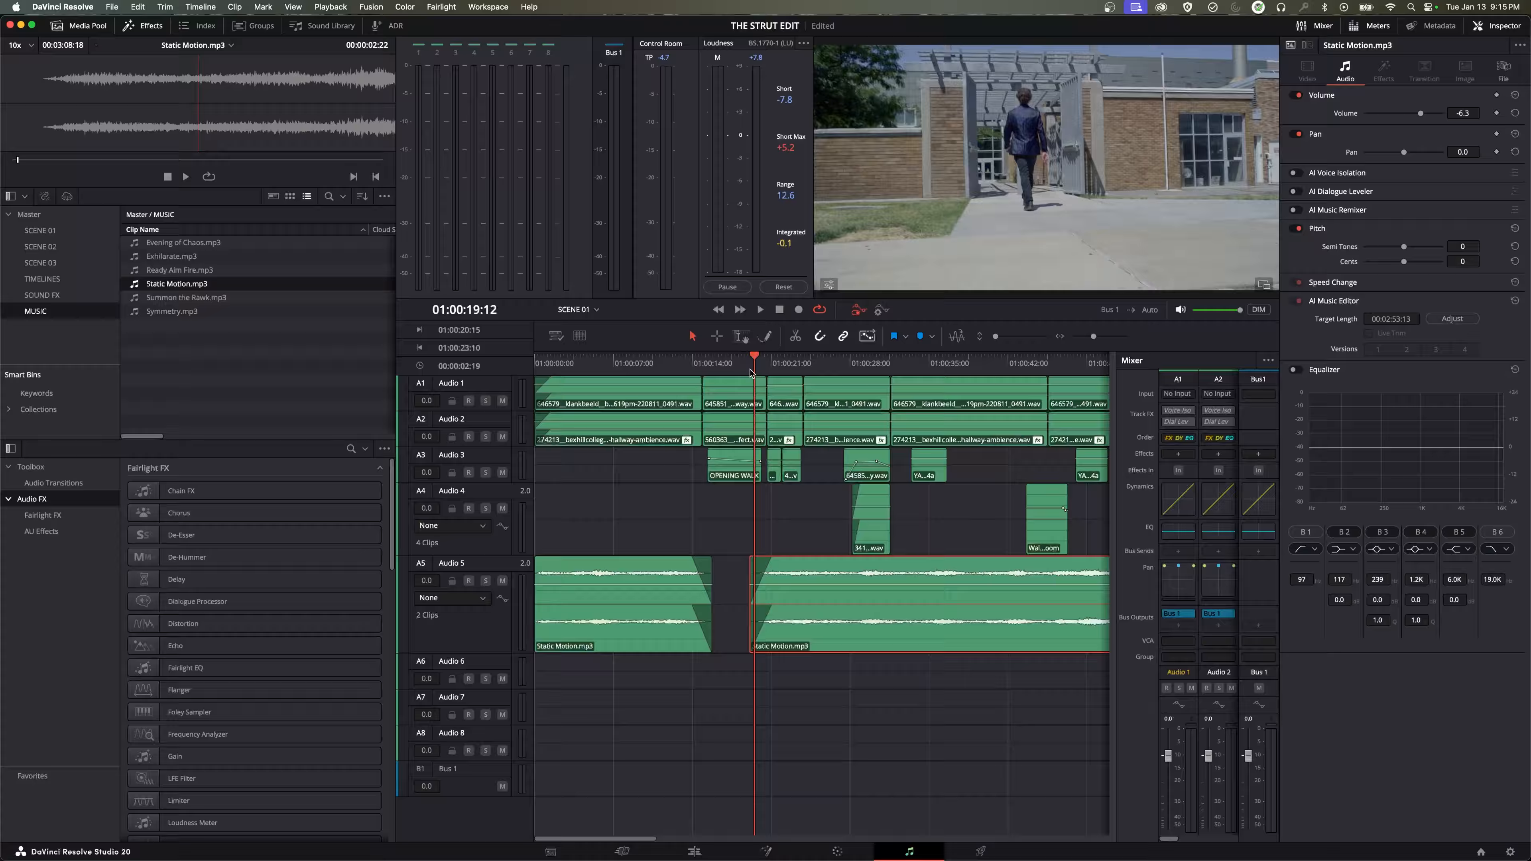
pyautogui.press('space')
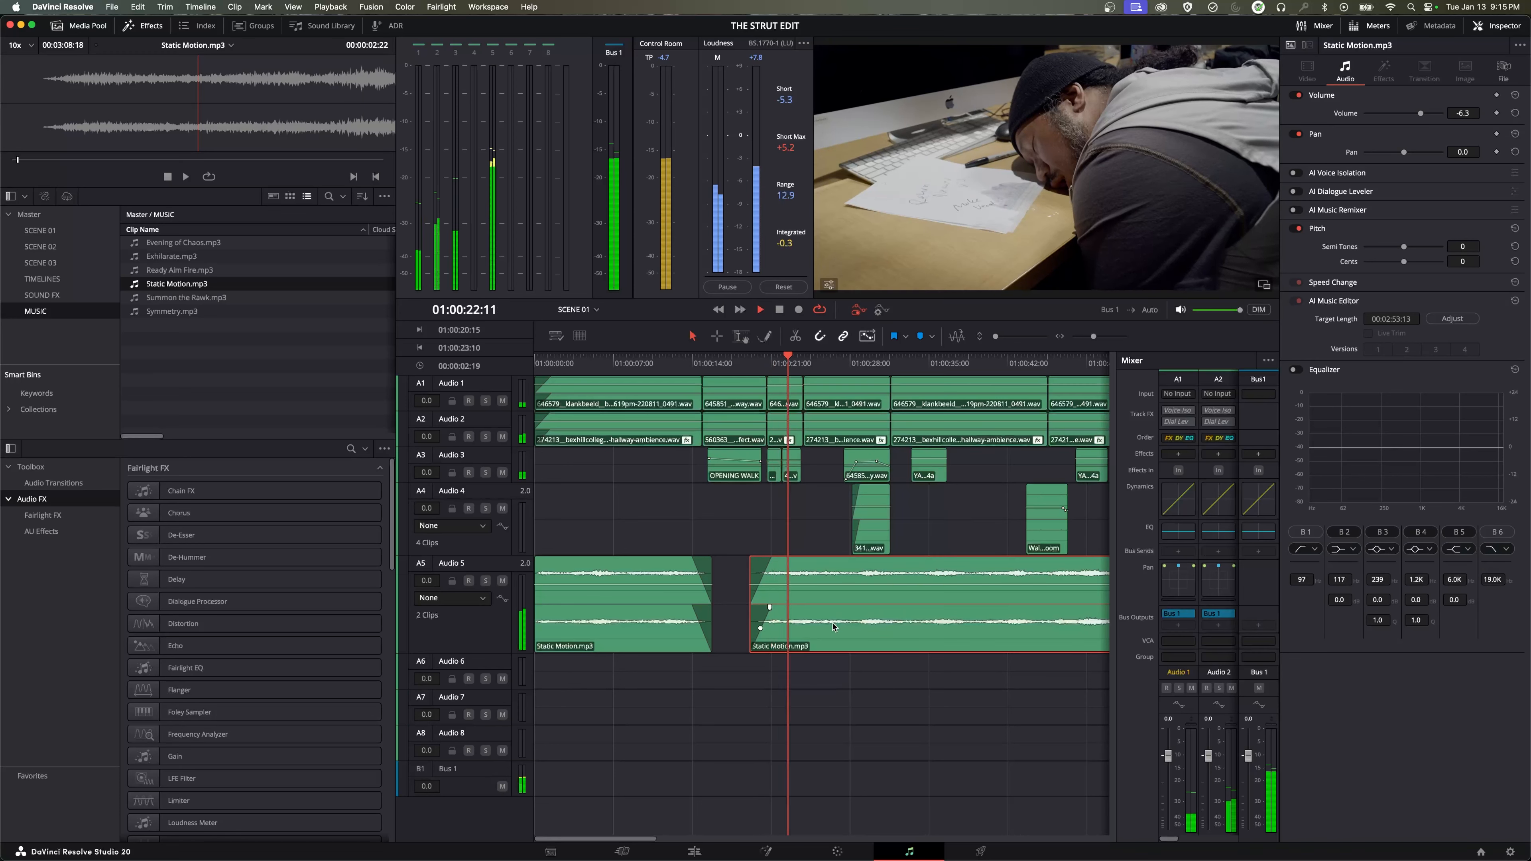
# Step: Split the second music piece at 01:00:24:07, shifting the remainder to about 01:00:28, and fade out the short piece's end
pyautogui.press('space')
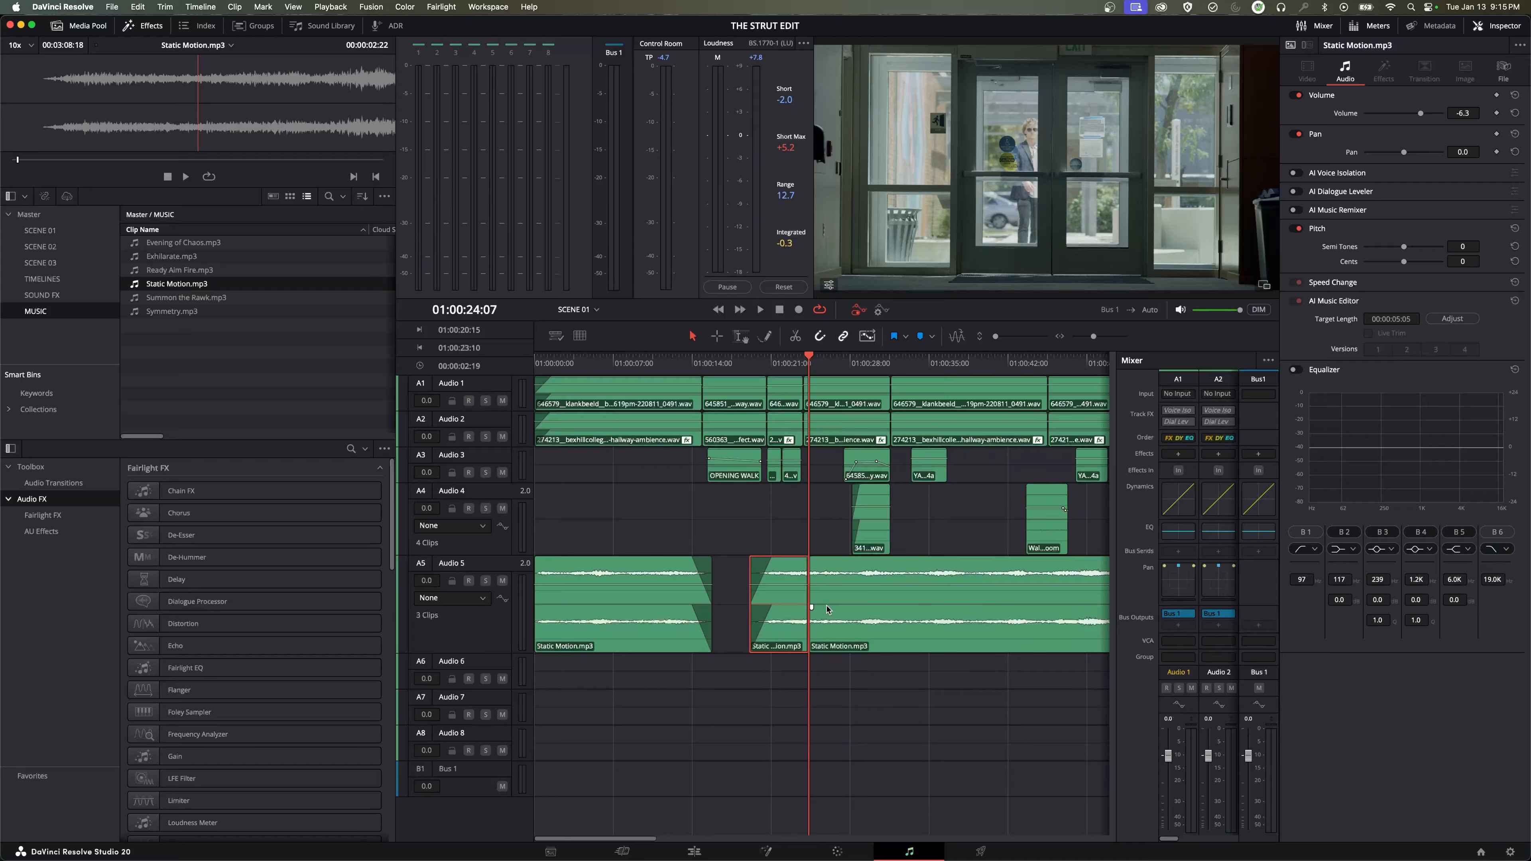
pyautogui.moveTo(828, 581)
pyautogui.mouseDown()
pyautogui.moveTo(870, 582)
pyautogui.moveTo(809, 571)
pyautogui.mouseUp()
pyautogui.click(805, 574)
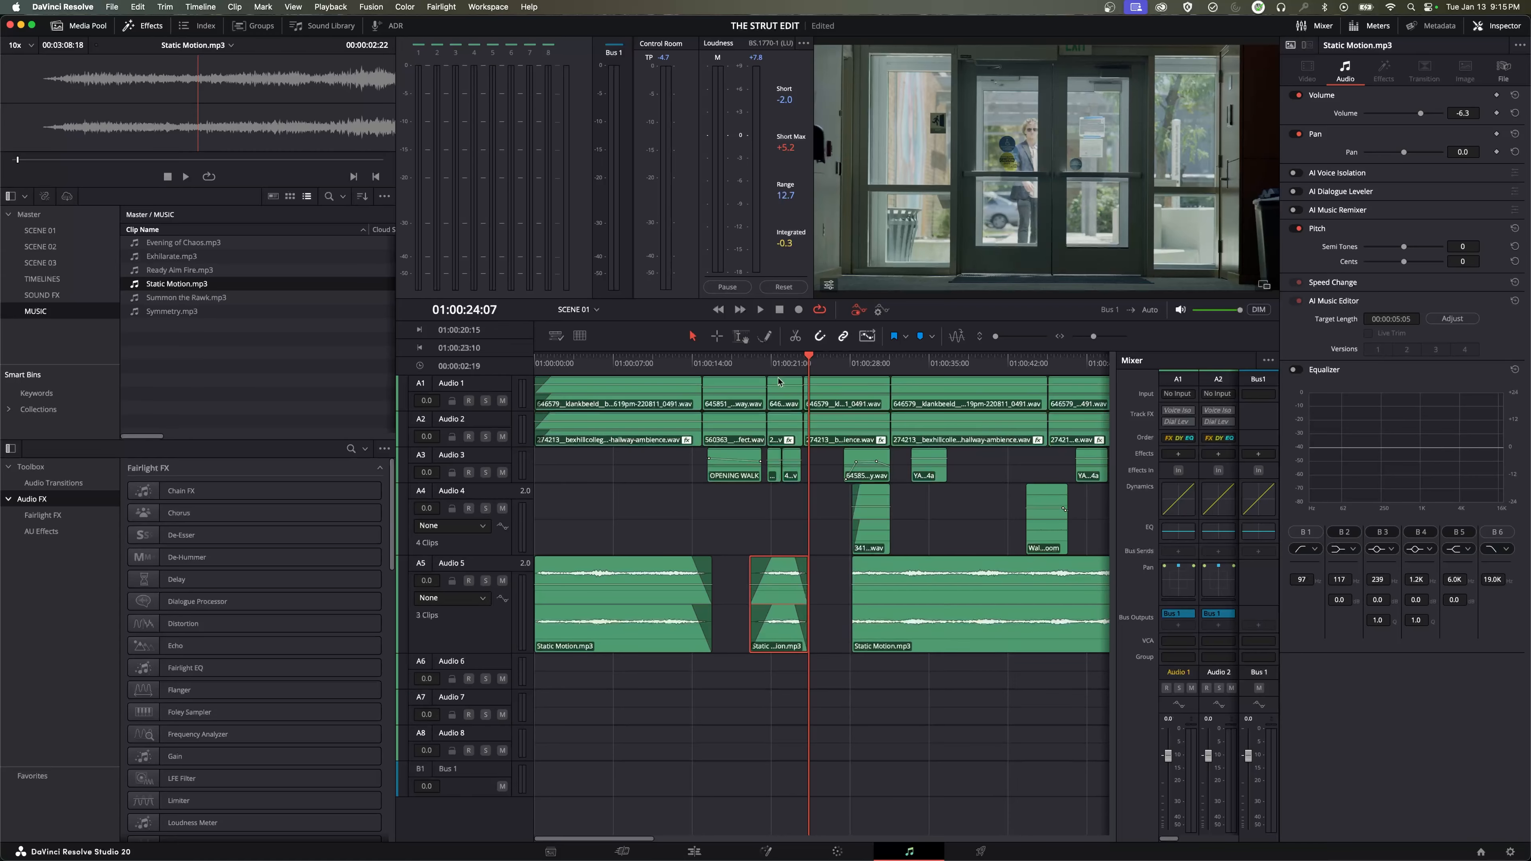
# Step: Play from about 01:00:20 past the short music piece to check its fade-out
pyautogui.click(759, 365)
pyautogui.press('space')
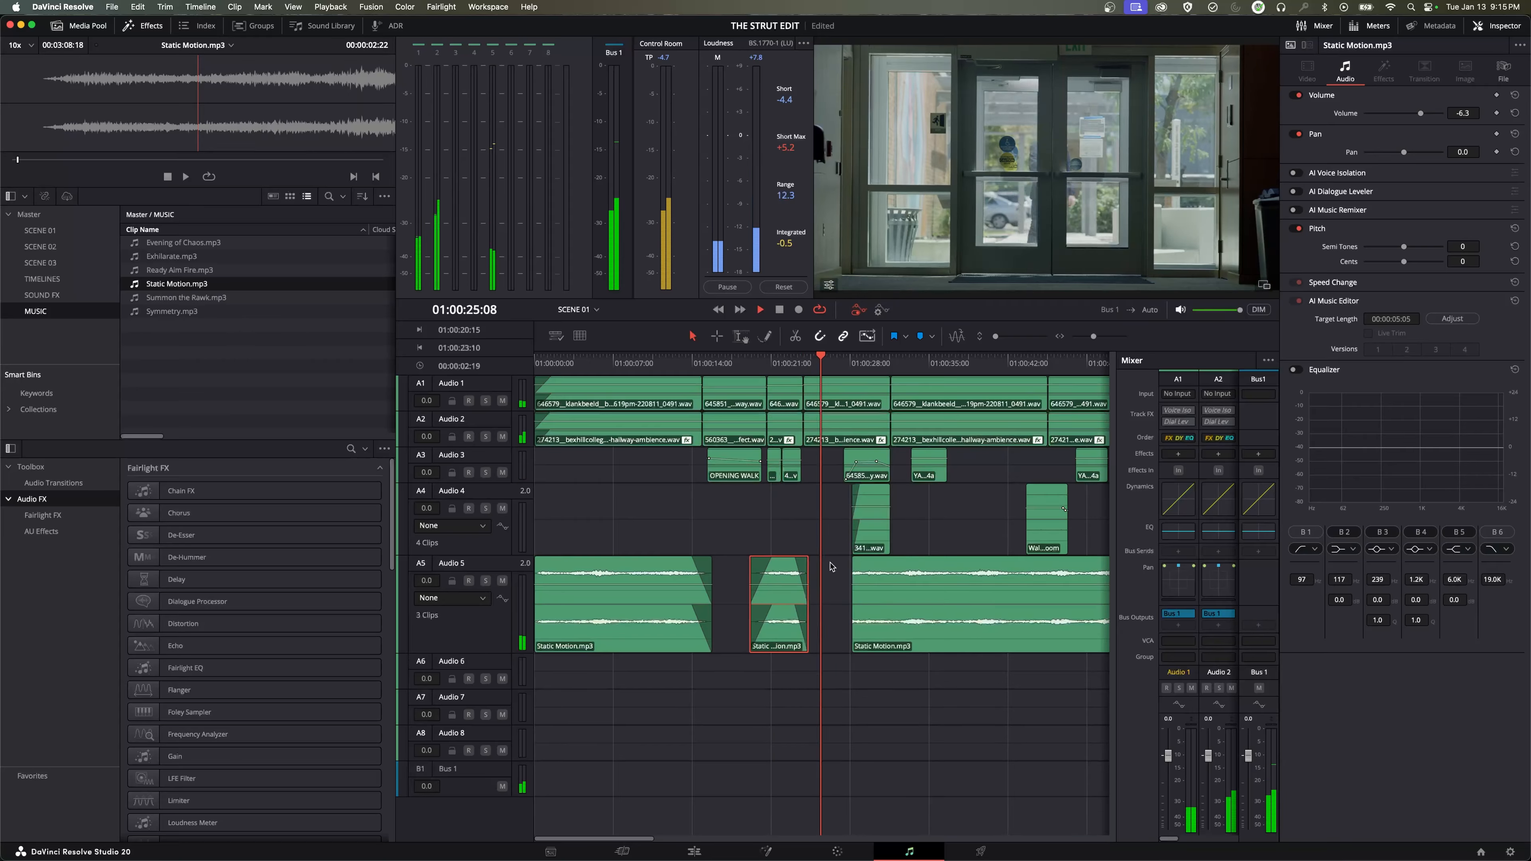
pyautogui.press('space')
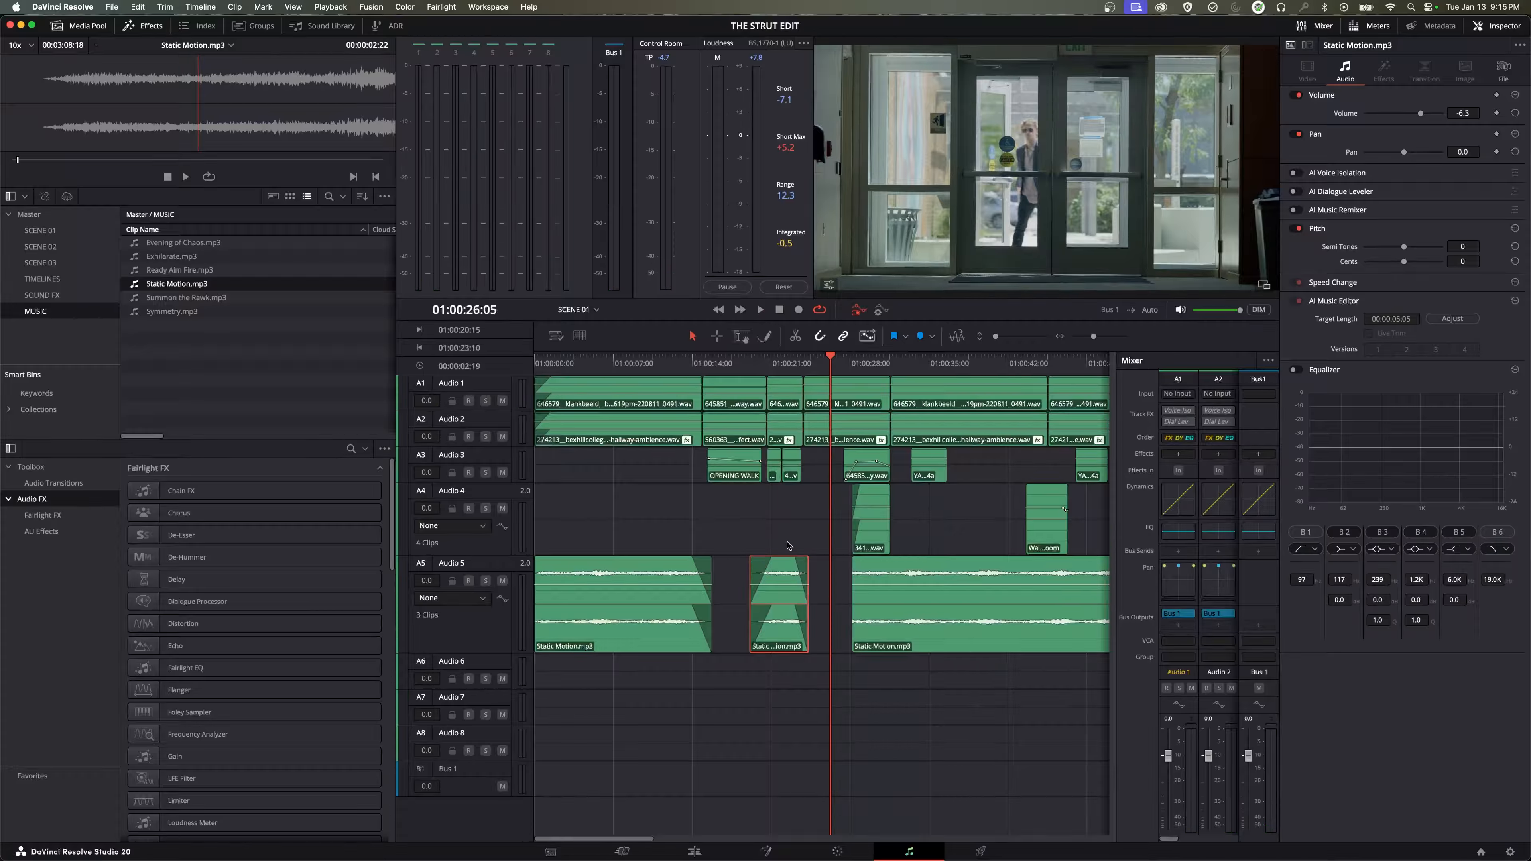
# Step: Move the third music piece to about 01:00:29 and add a fade-in at its start
pyautogui.press('space')
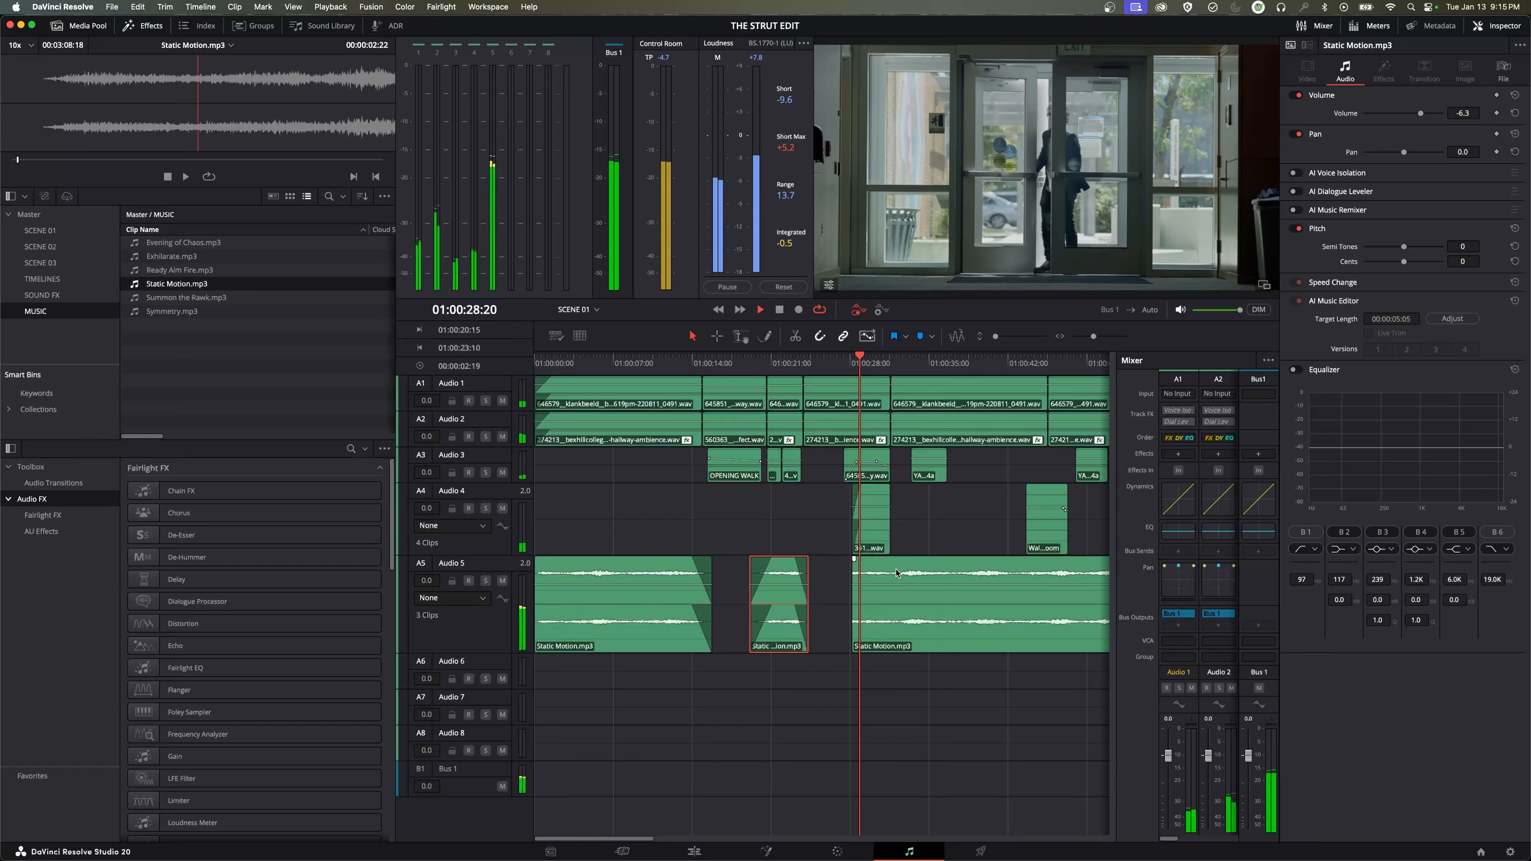
pyautogui.moveTo(896, 573); pyautogui.dragTo(924, 560)
pyautogui.press('space')
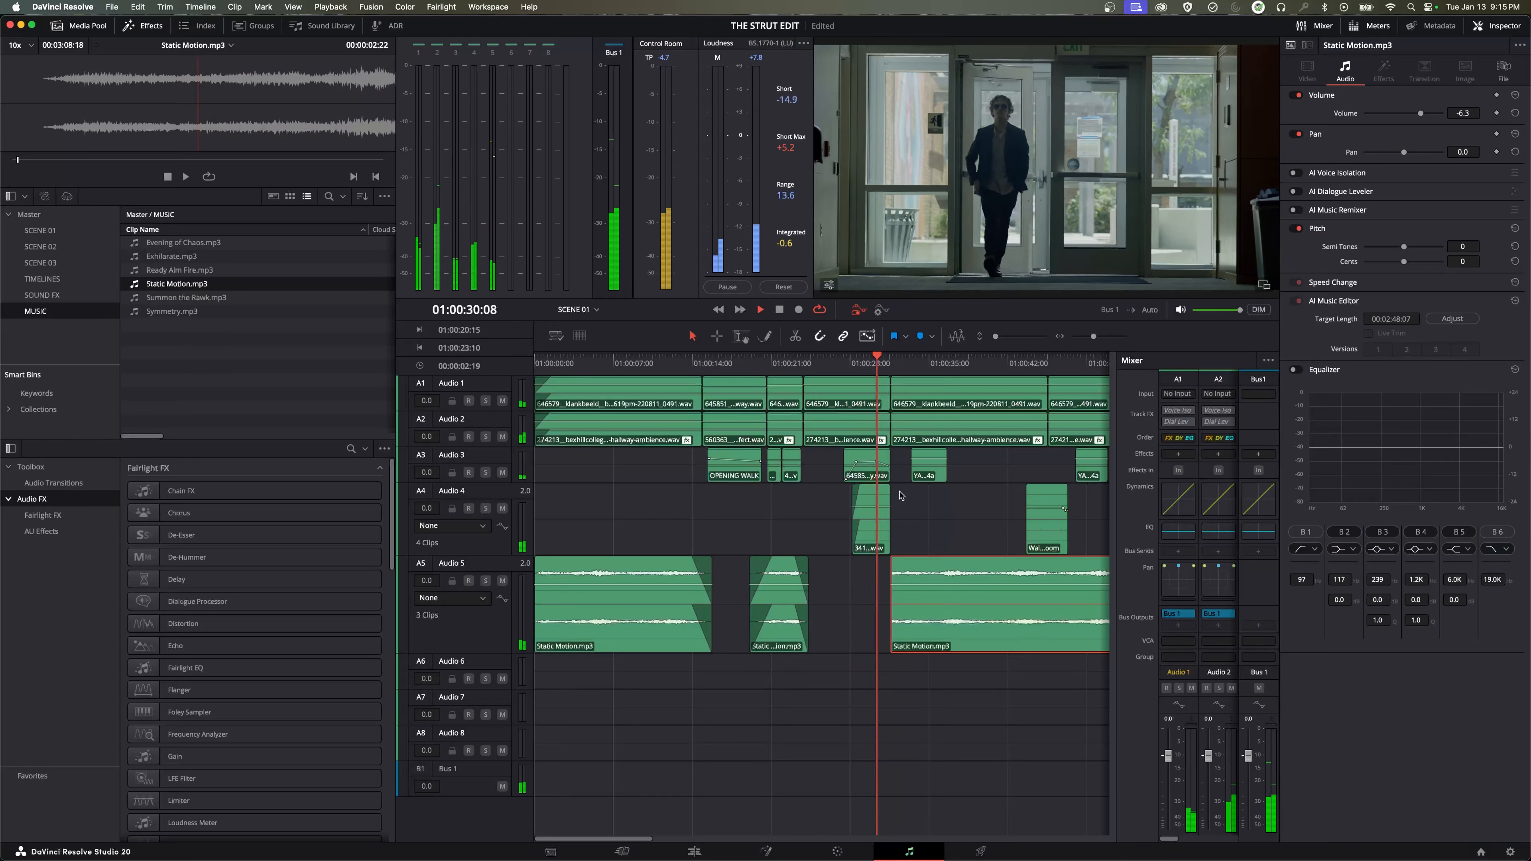
pyautogui.press('d')
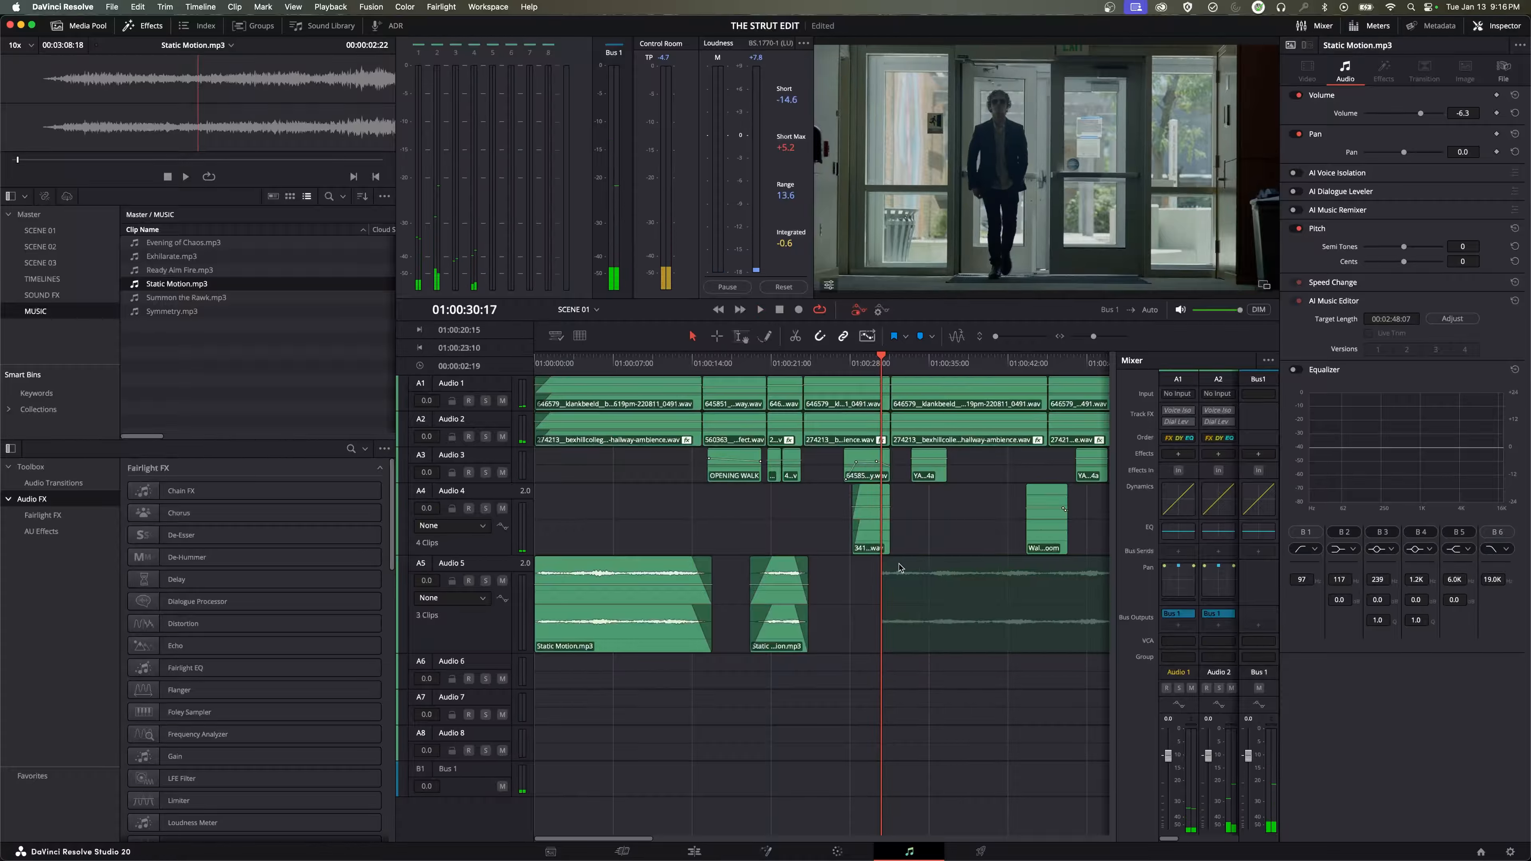
pyautogui.press('d')
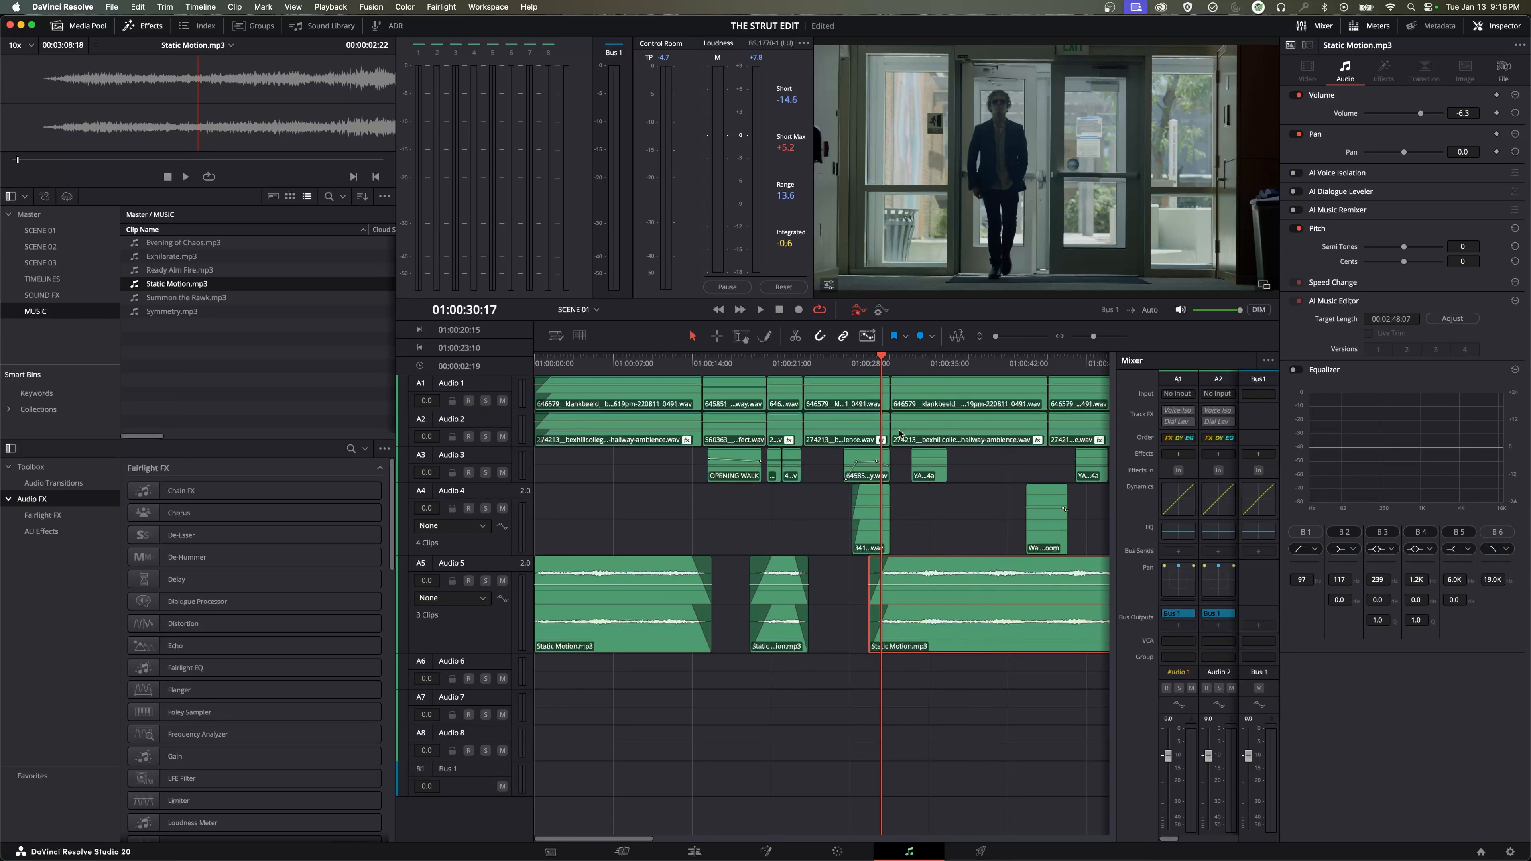
# Step: Lower the third music piece to -9.0 dB and the short piece's level slightly, and replay the sequence from about 01:00:19
pyautogui.click(852, 362)
pyautogui.press('space')
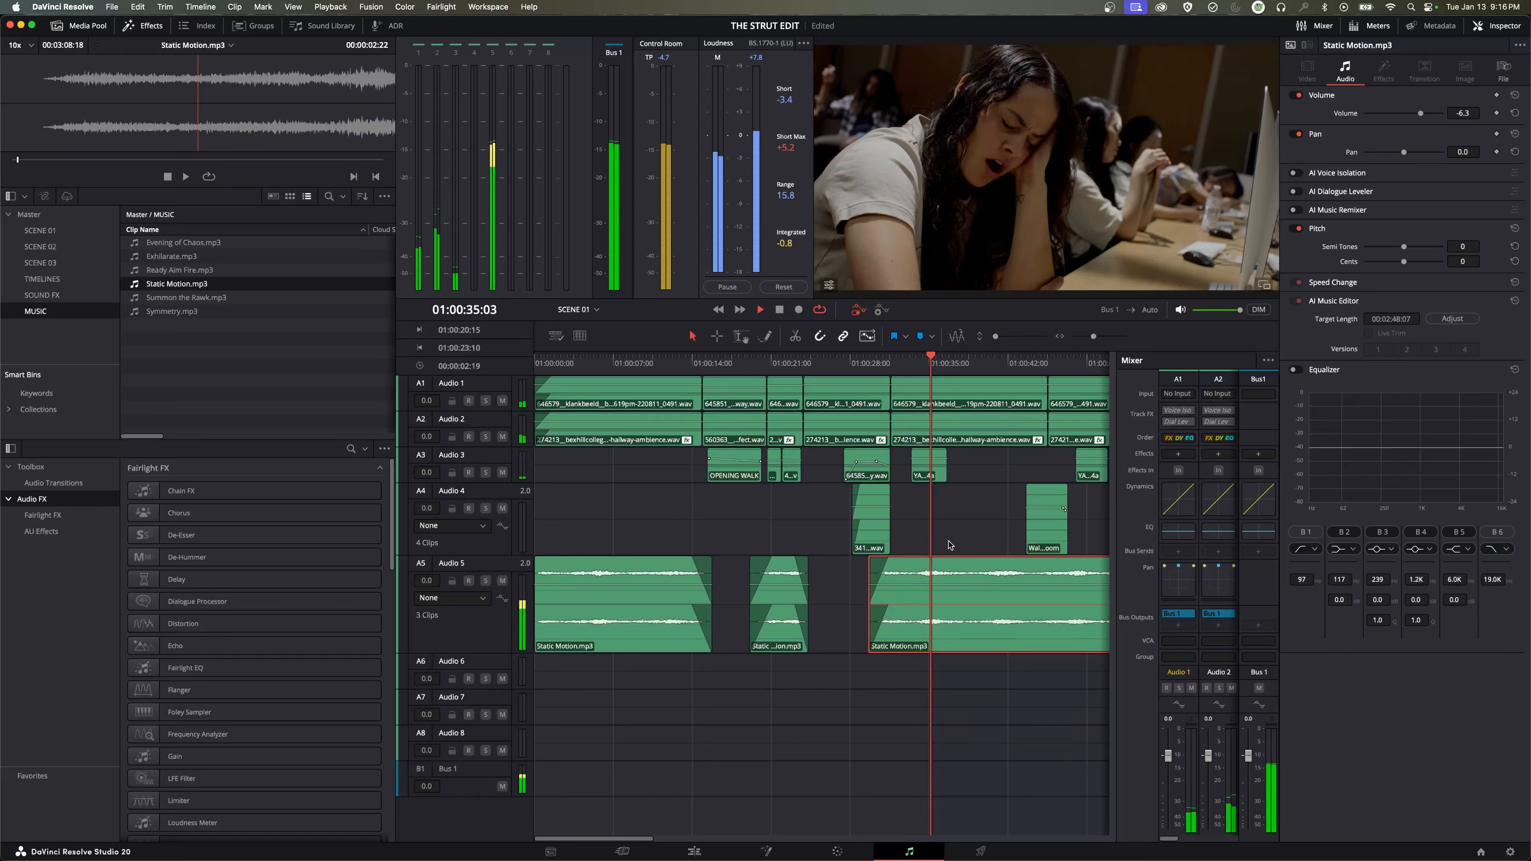
pyautogui.press('space')
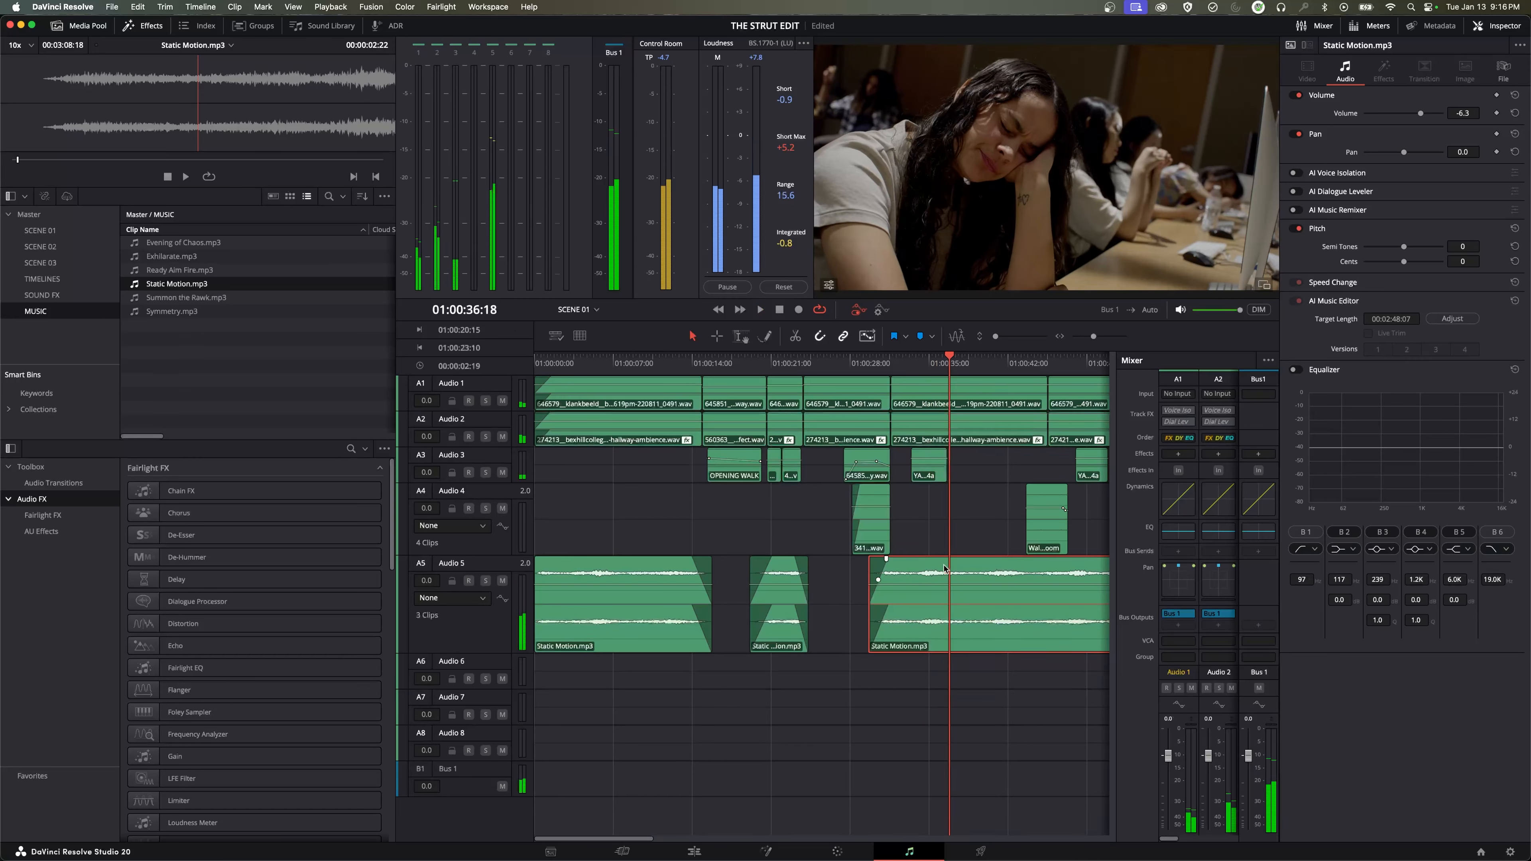
pyautogui.moveTo(930, 585); pyautogui.dragTo(930, 587)
pyautogui.moveTo(780, 585); pyautogui.dragTo(782, 586)
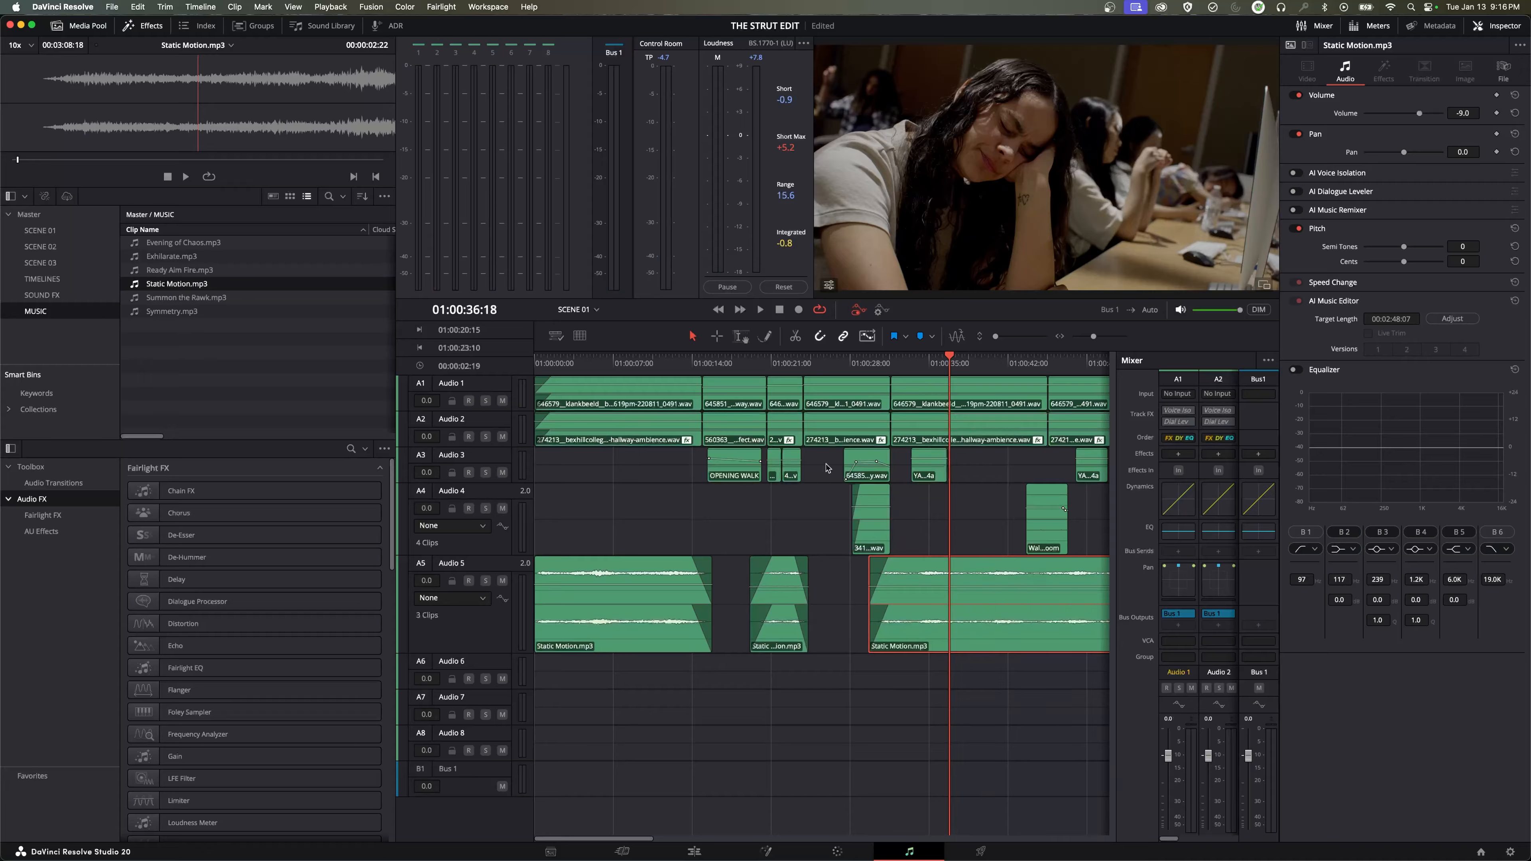
pyautogui.click(751, 365)
pyautogui.press('space')
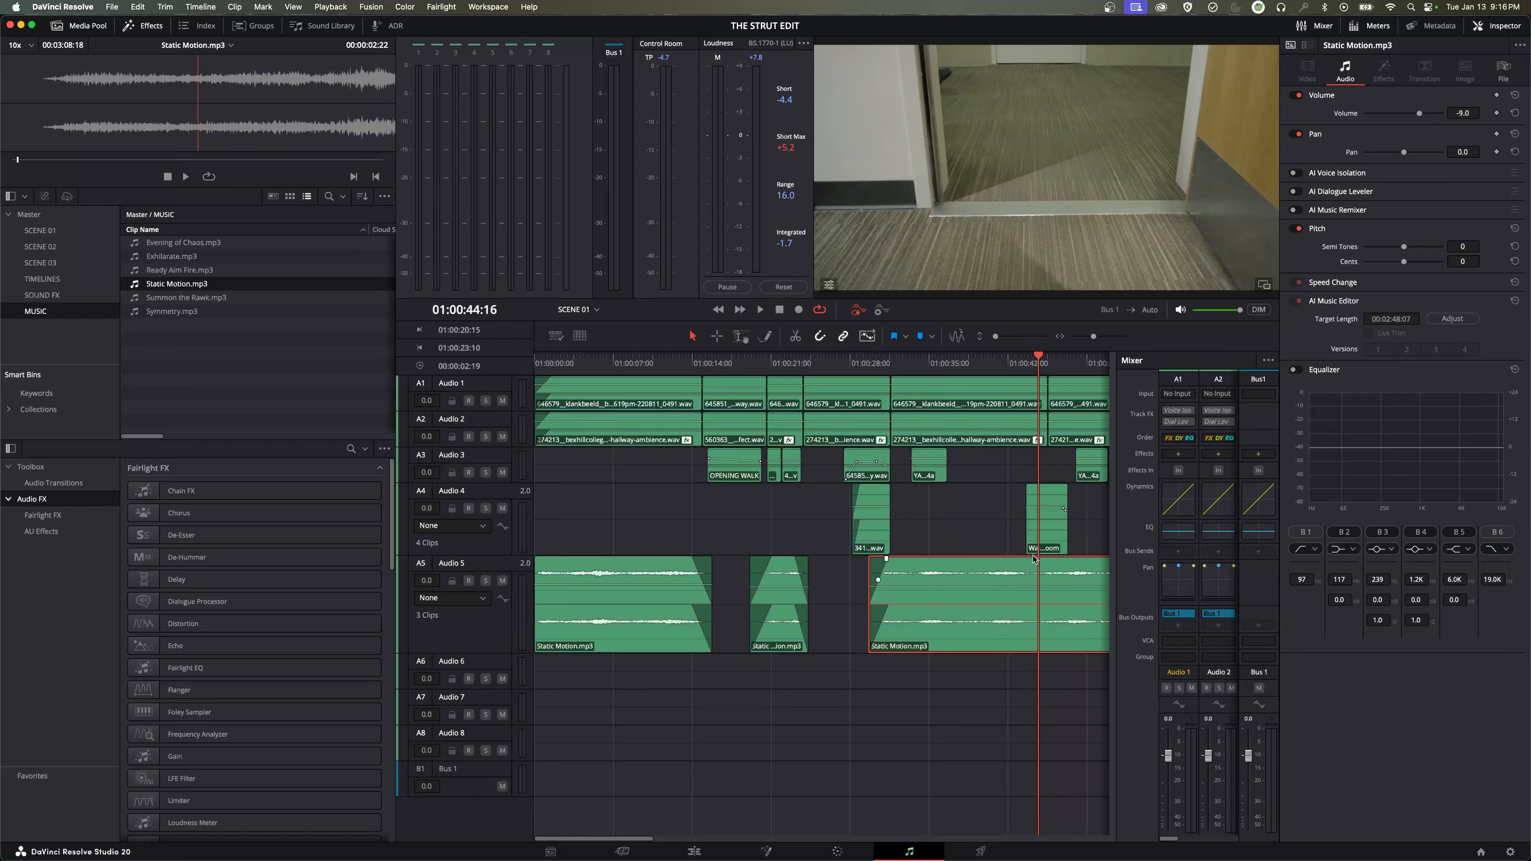
# Step: Split the third music piece at 01:00:44:07, during the doorway shot
pyautogui.press('super+equal')
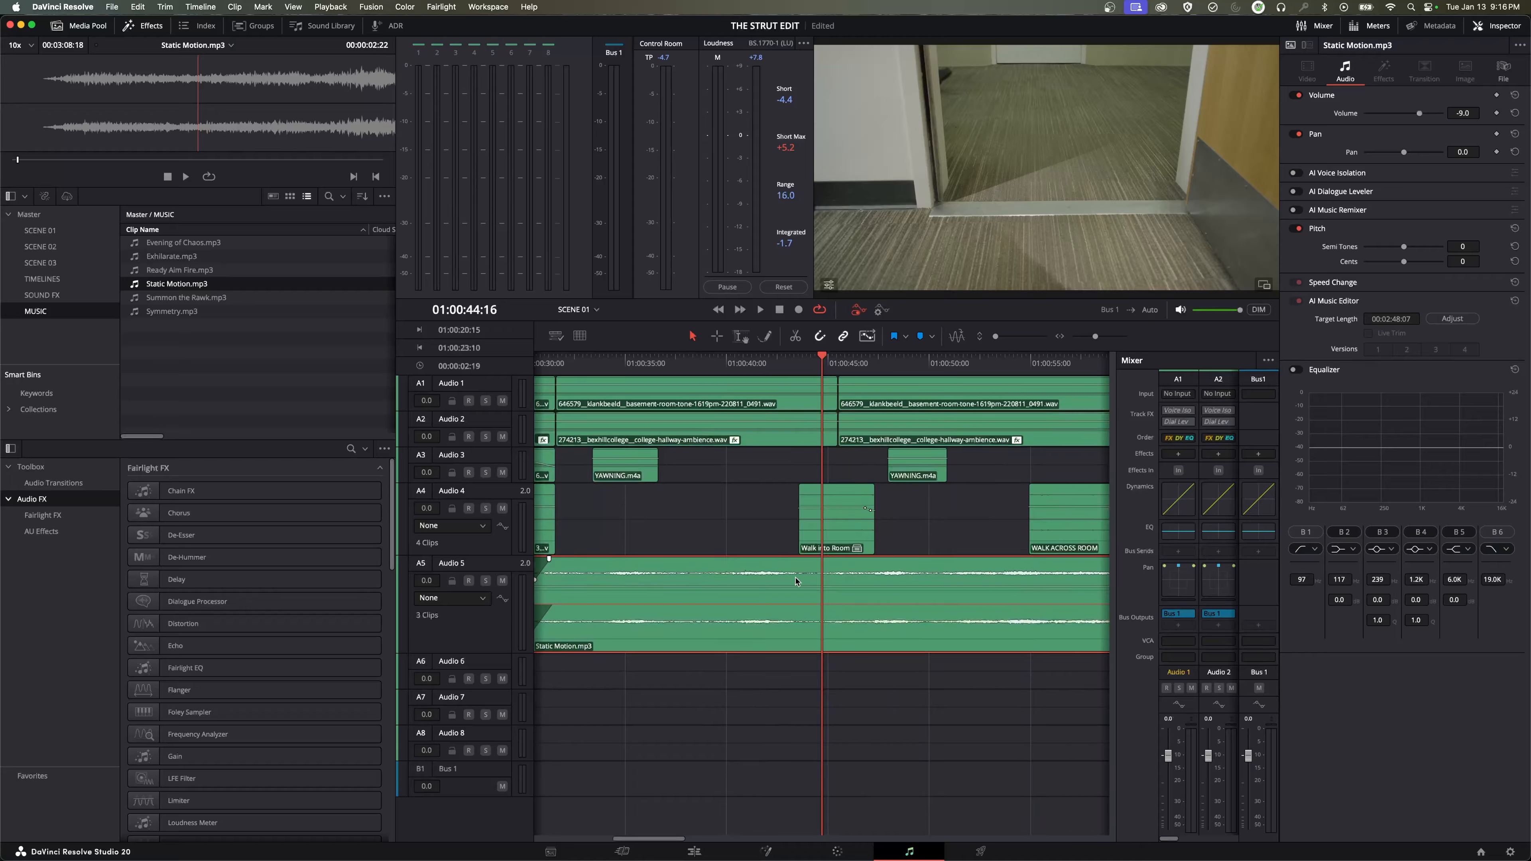
pyautogui.press('Right')
pyautogui.press('Right')
pyautogui.press('Right')
pyautogui.press('Right')
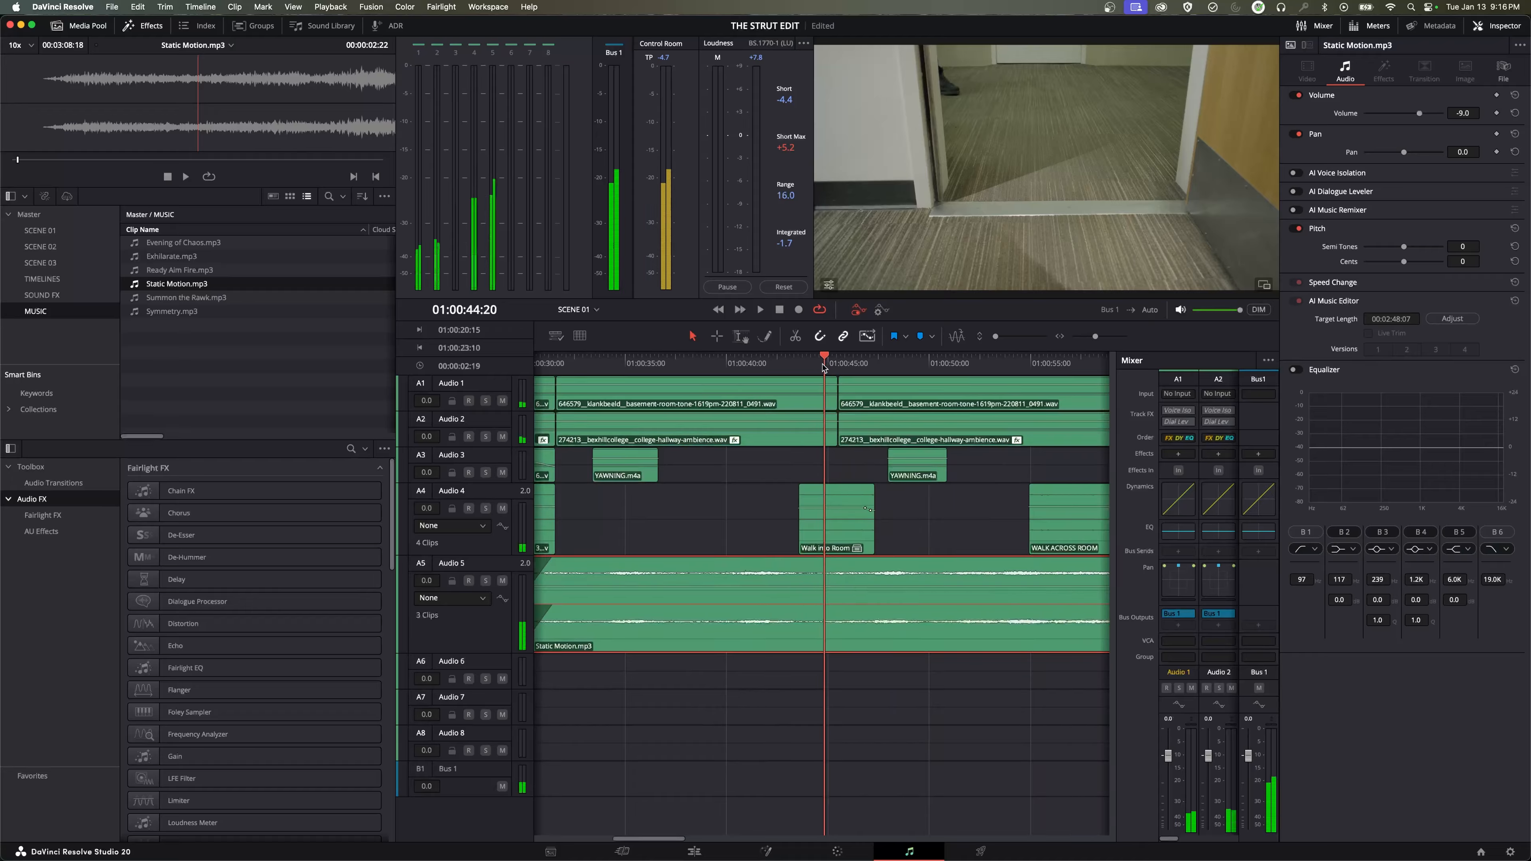
pyautogui.press('Left')
pyautogui.press('Left')
pyautogui.press('Left')
pyautogui.press('Left')
pyautogui.press('Left')
pyautogui.press('Left')
pyautogui.press('Left')
pyautogui.press('Left')
pyautogui.press('Left')
pyautogui.press('Left')
pyautogui.press('Left')
pyautogui.press('Left')
pyautogui.press('Left')
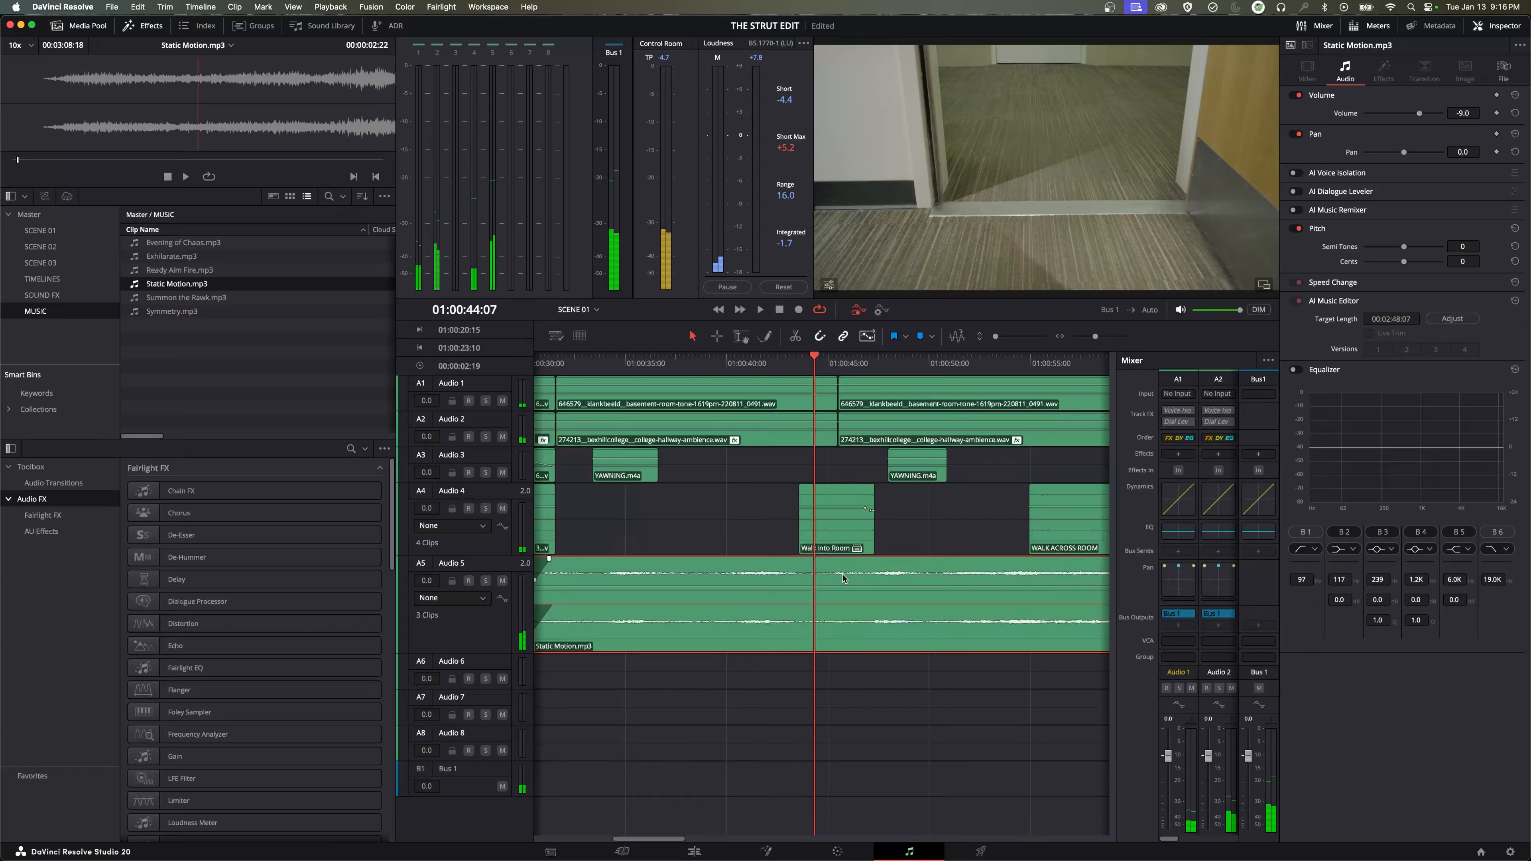
pyautogui.press('super+b')
# Step: Delete the music after the 01:00:44:07 cut and fade out the new end, checking it by playing from 01:00:40:11
pyautogui.click(847, 581)
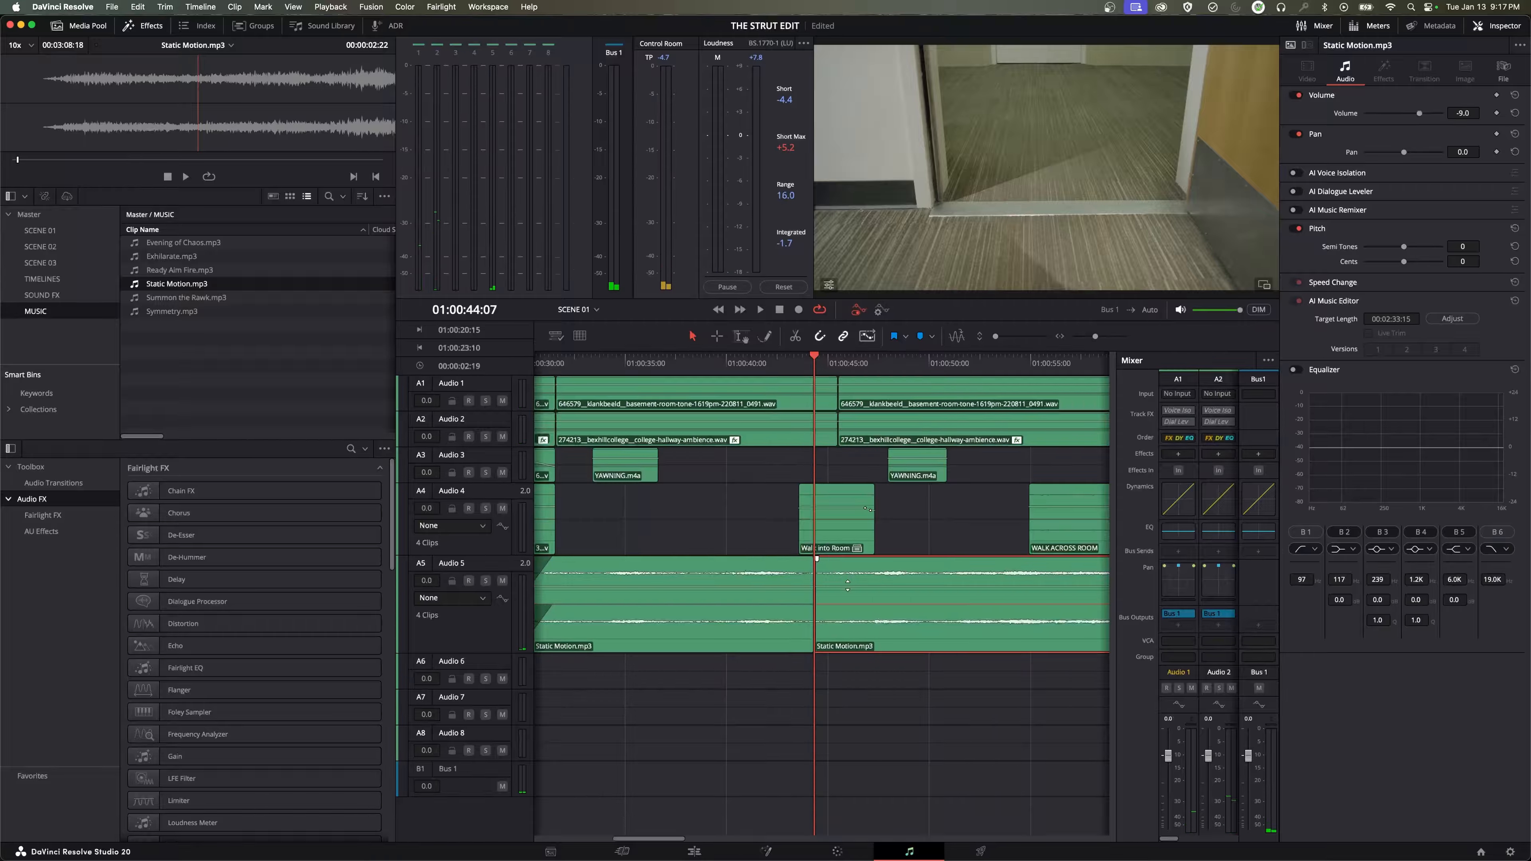
pyautogui.press('Delete')
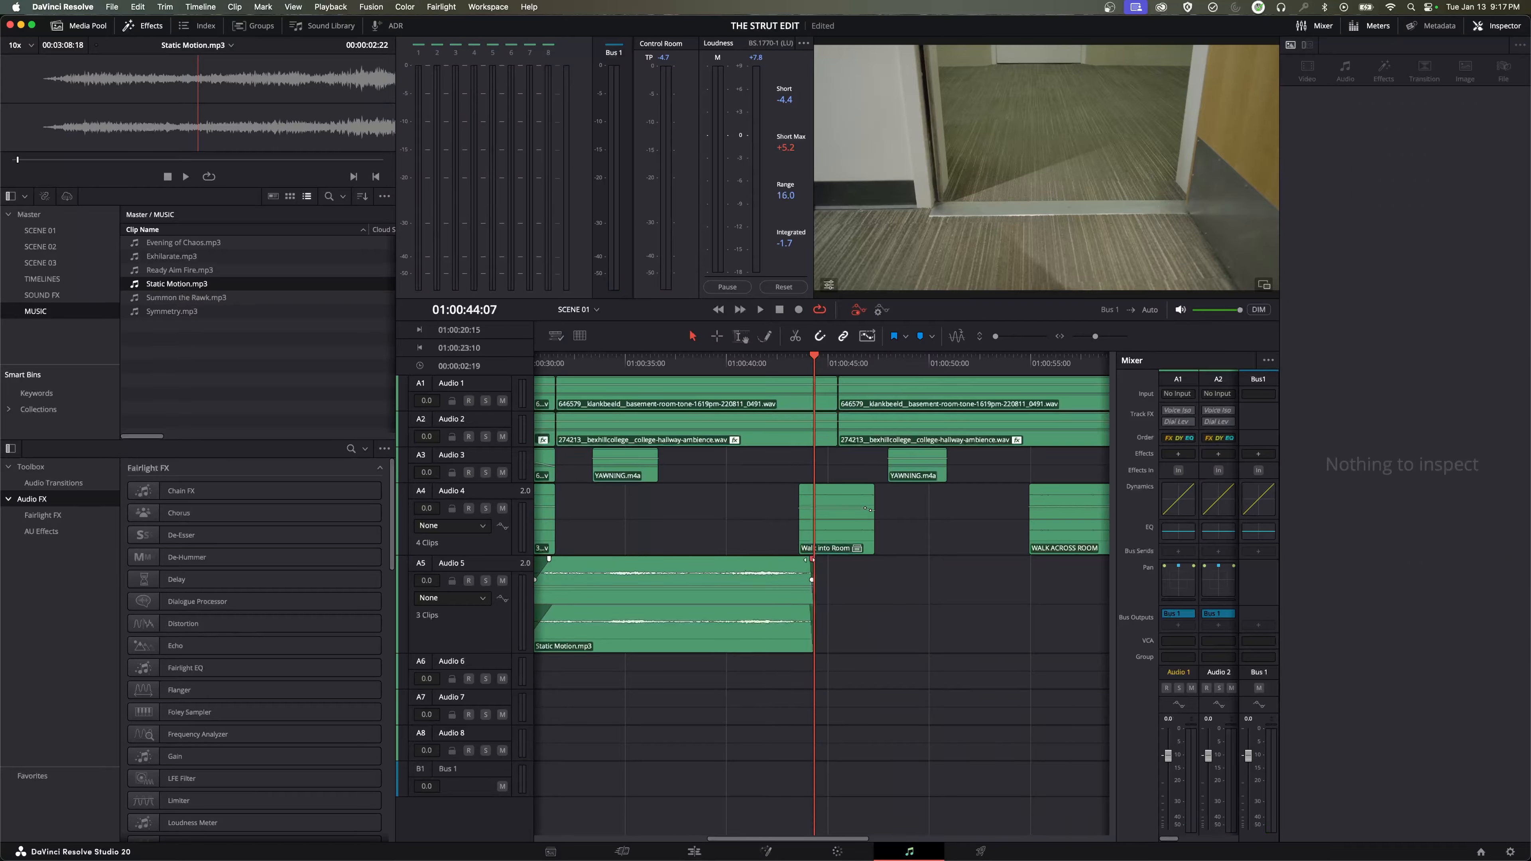
pyautogui.click(734, 362)
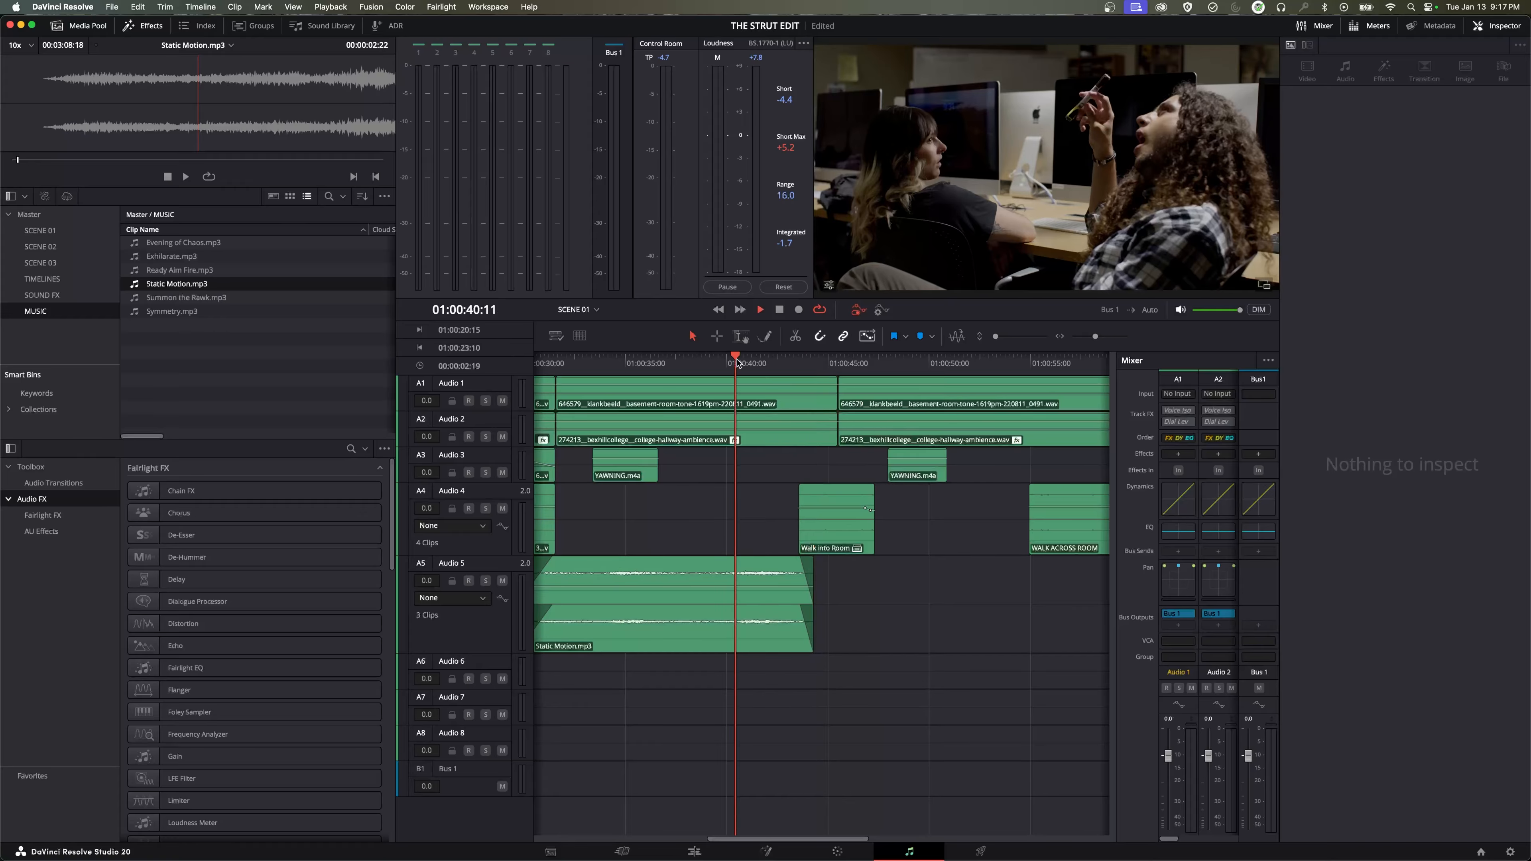
pyautogui.press('space')
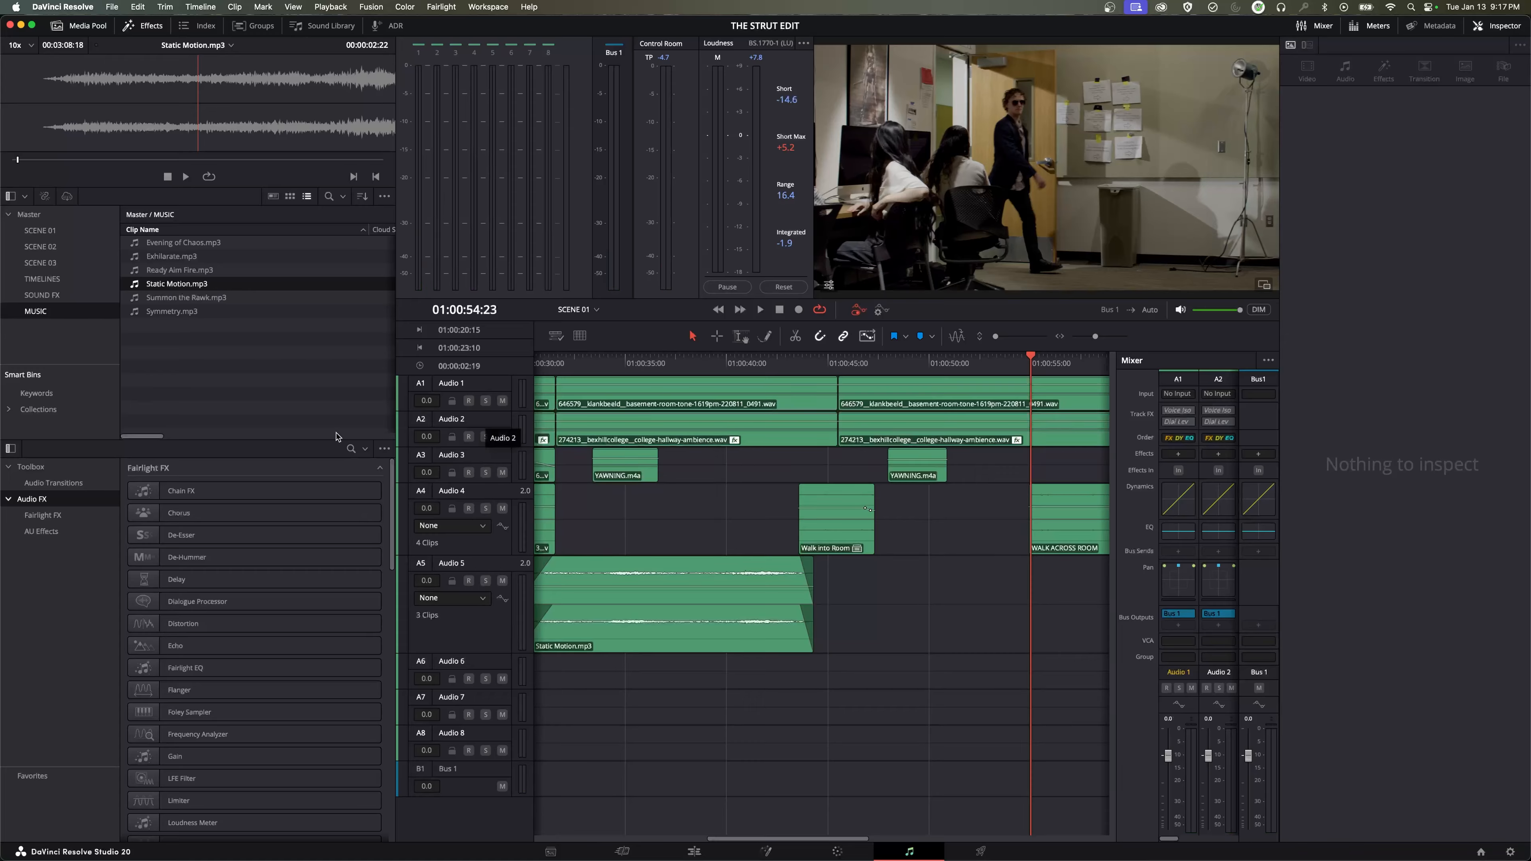
# Step: Place Exhilarate.mp3 on track Audio 5 at about 01:00:51 and move the playhead to 01:00:50:21
pyautogui.click(159, 258)
pyautogui.moveTo(180, 272); pyautogui.dragTo(951, 644)
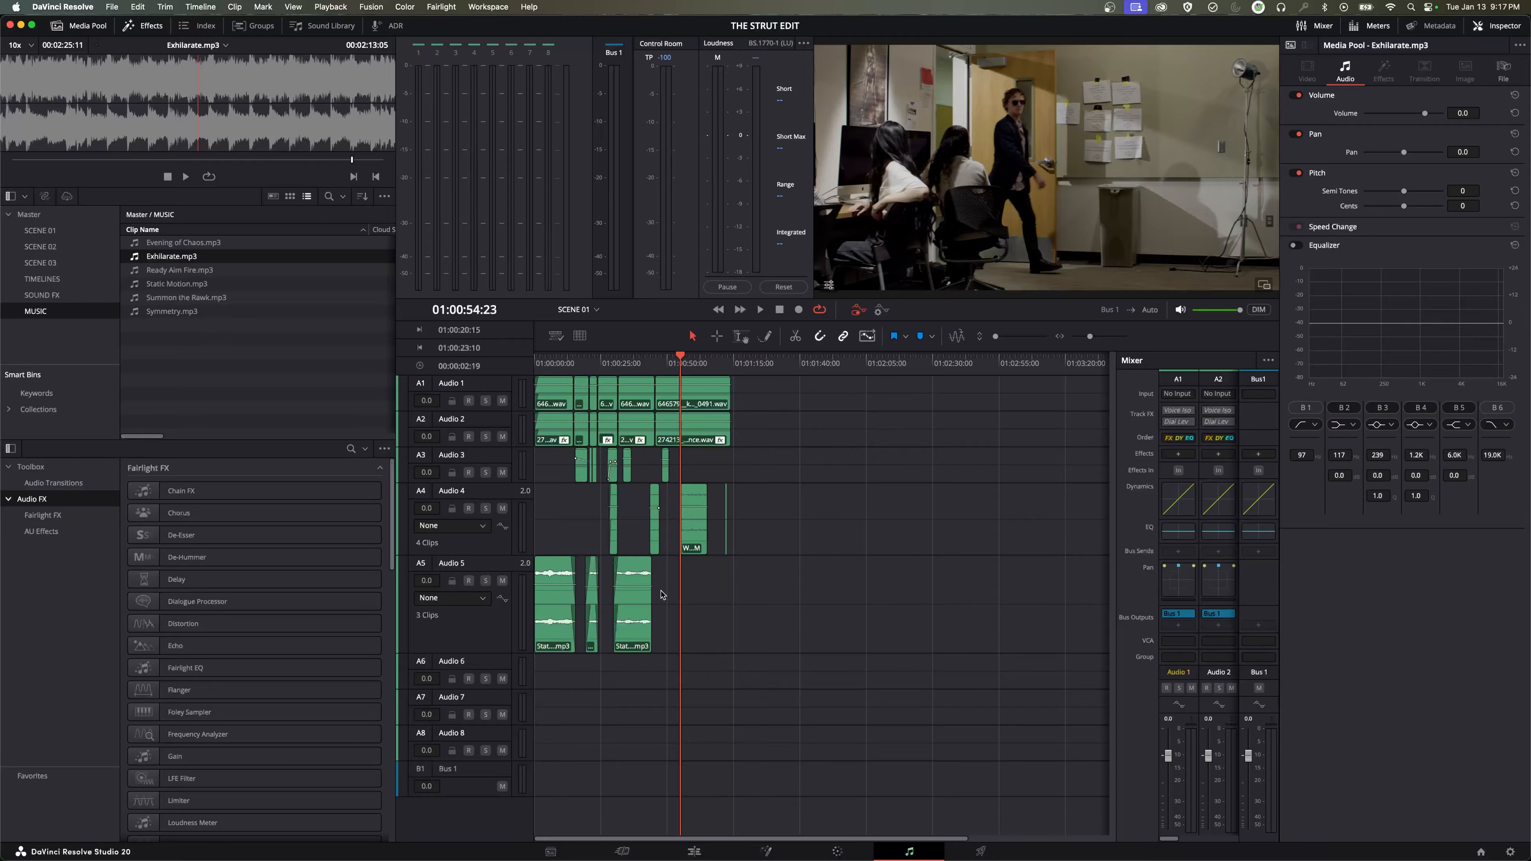
pyautogui.press('super+z')
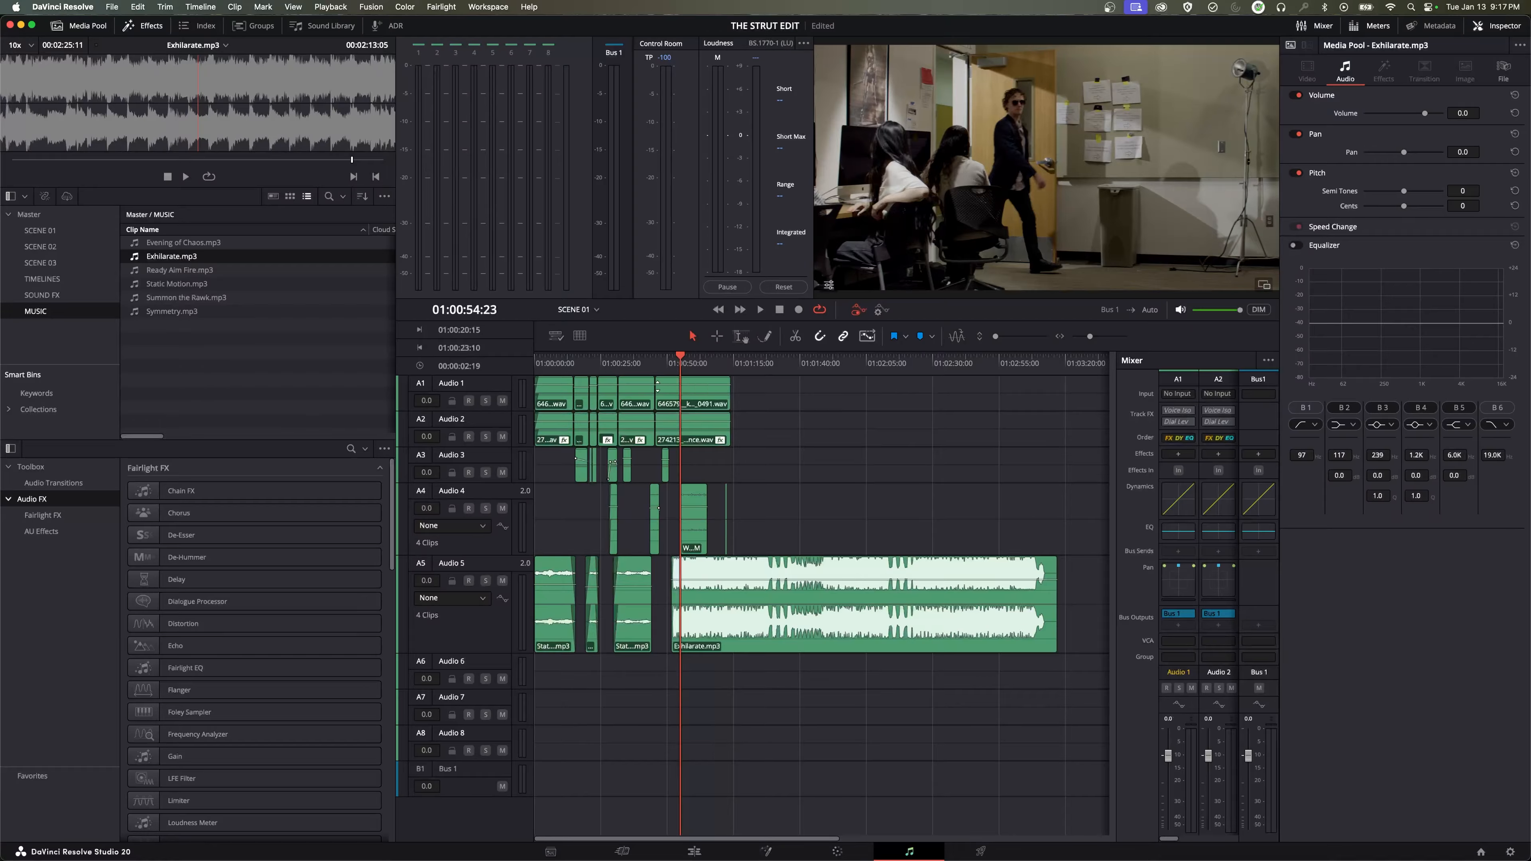
pyautogui.click(667, 365)
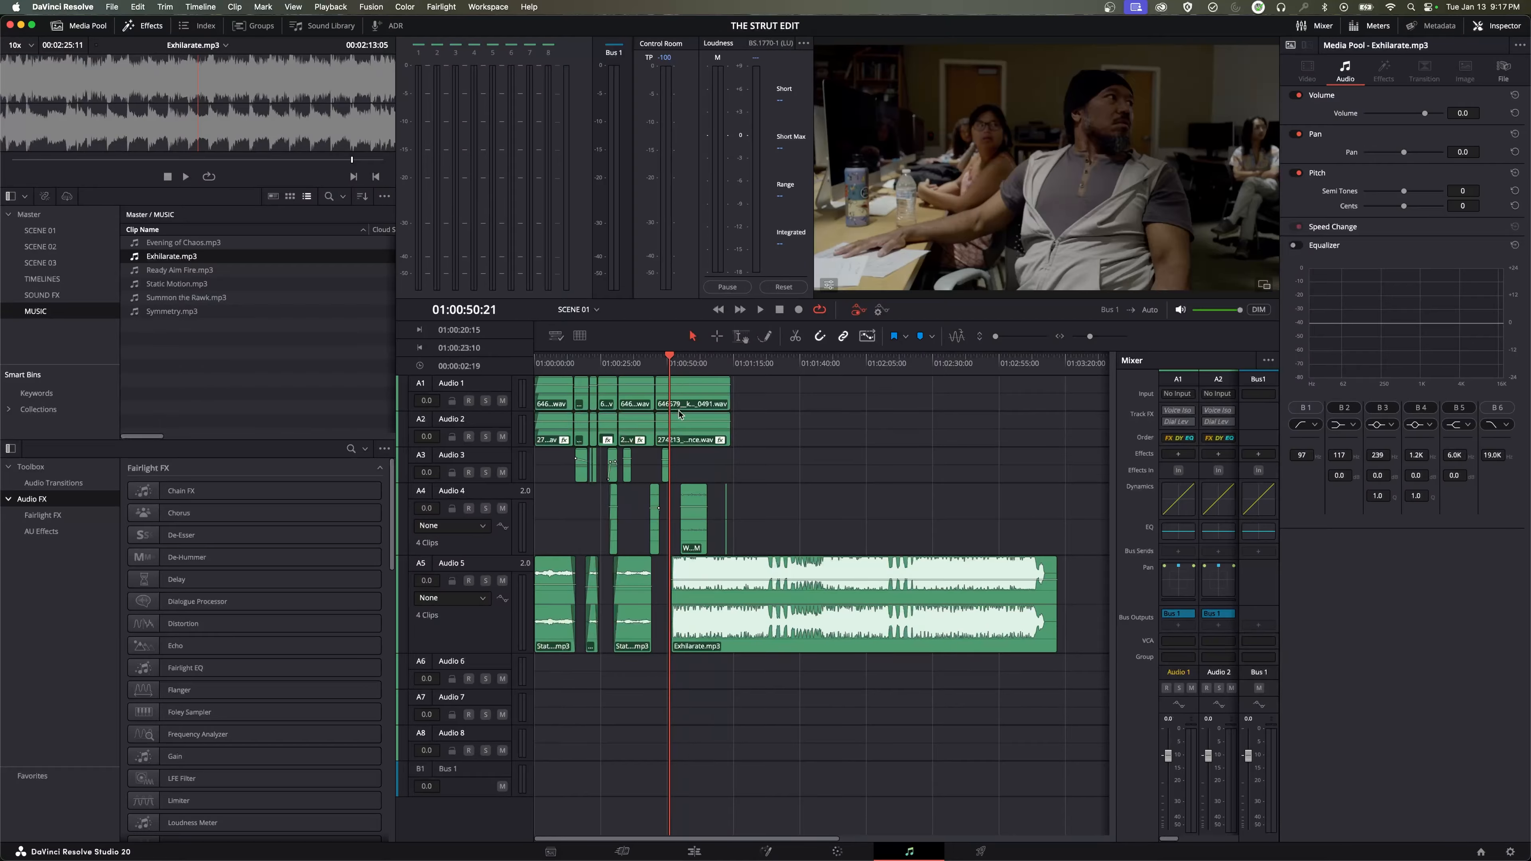
pyautogui.scroll(6, 680, 415)
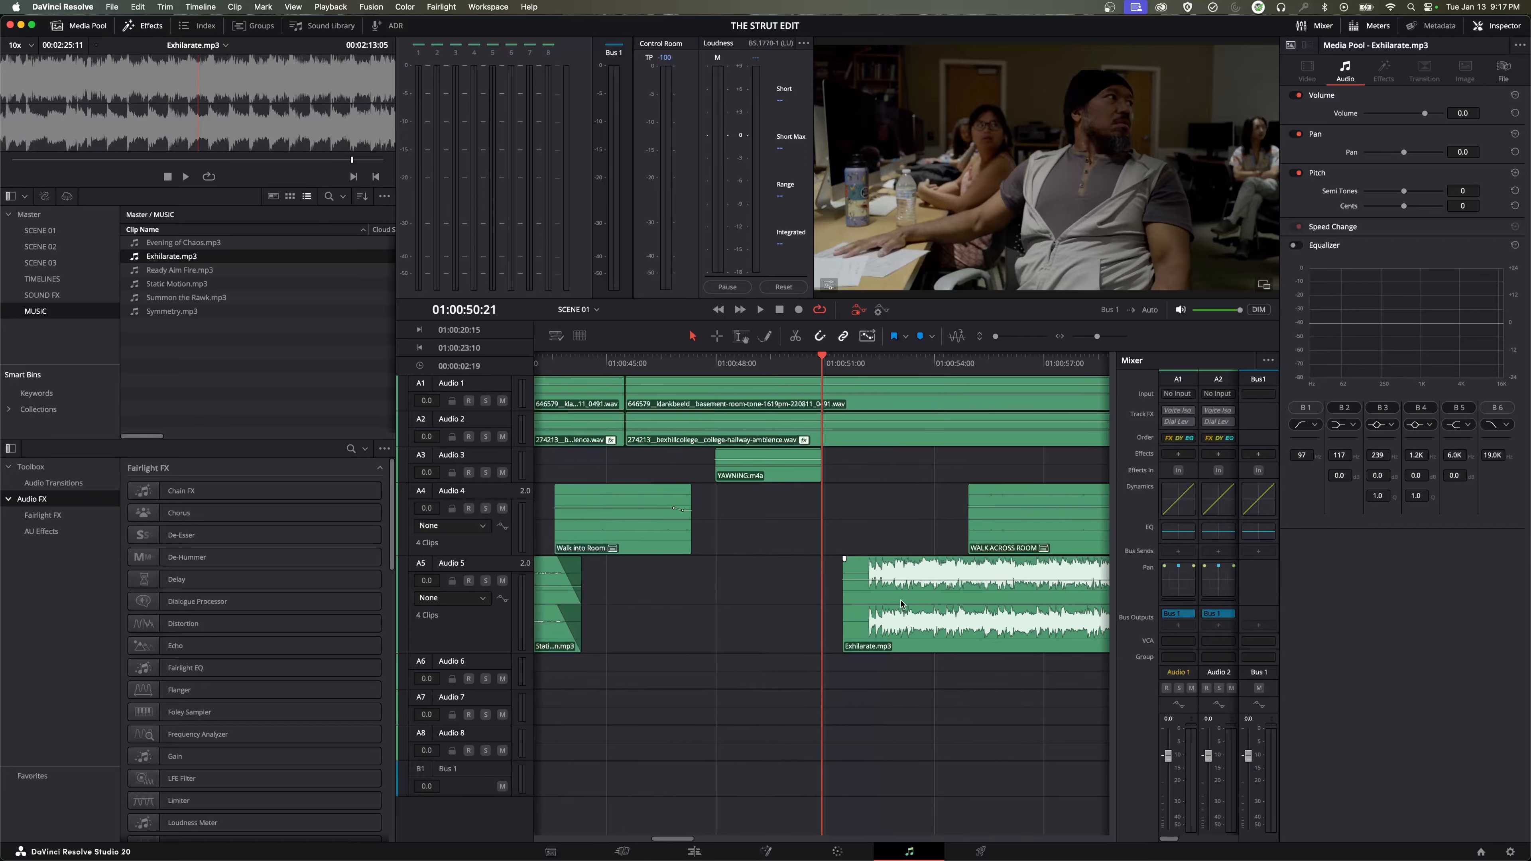
# Step: Solo track Audio 5 and play the start of the Exhilarate clip from 01:00:50:21 at its original level
pyautogui.moveTo(876, 580); pyautogui.dragTo(876, 589)
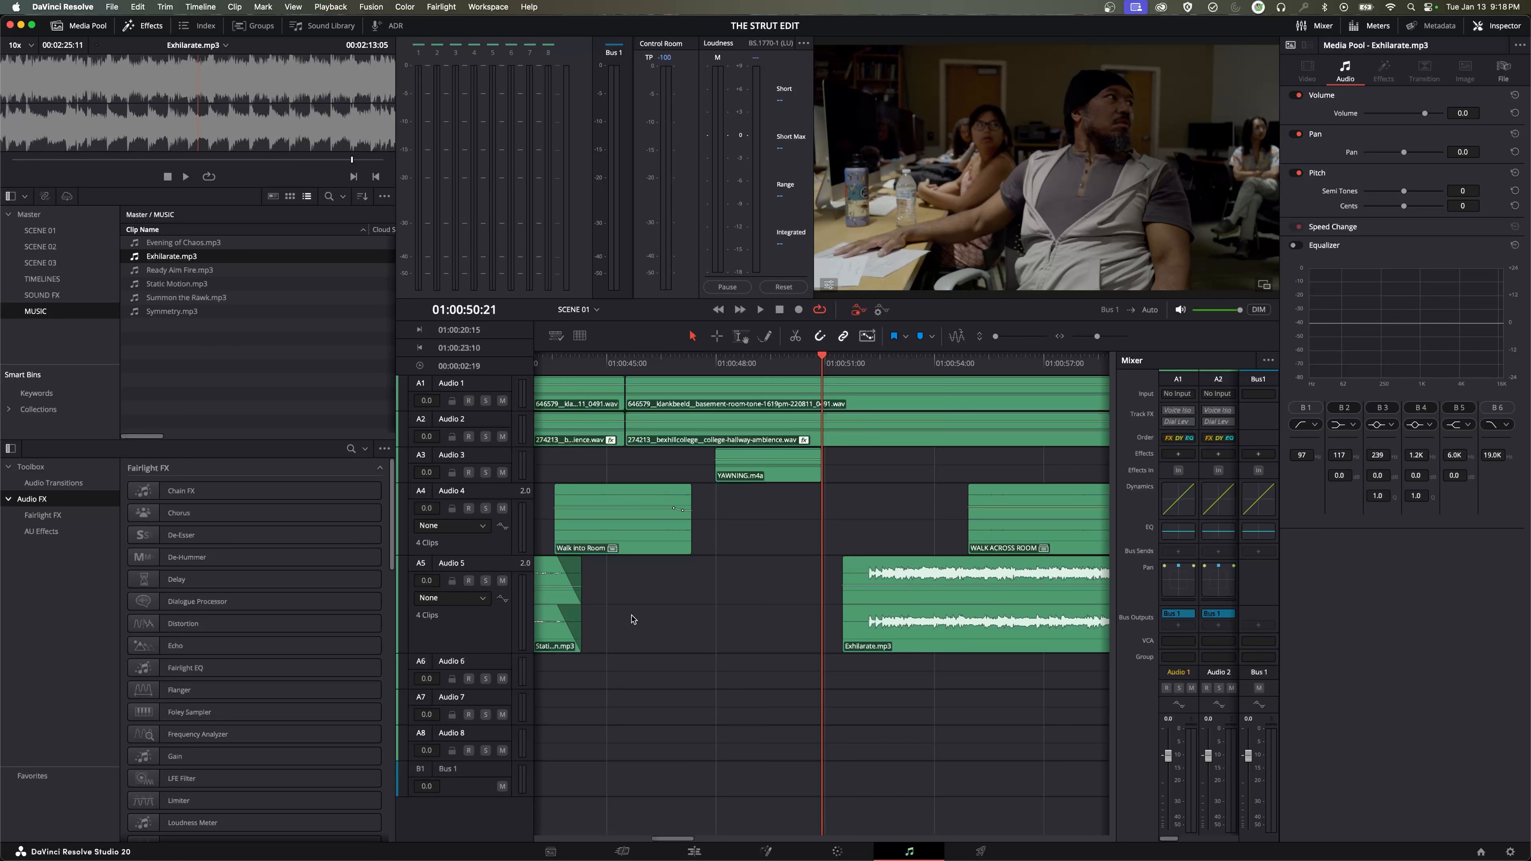
pyautogui.press('super+z')
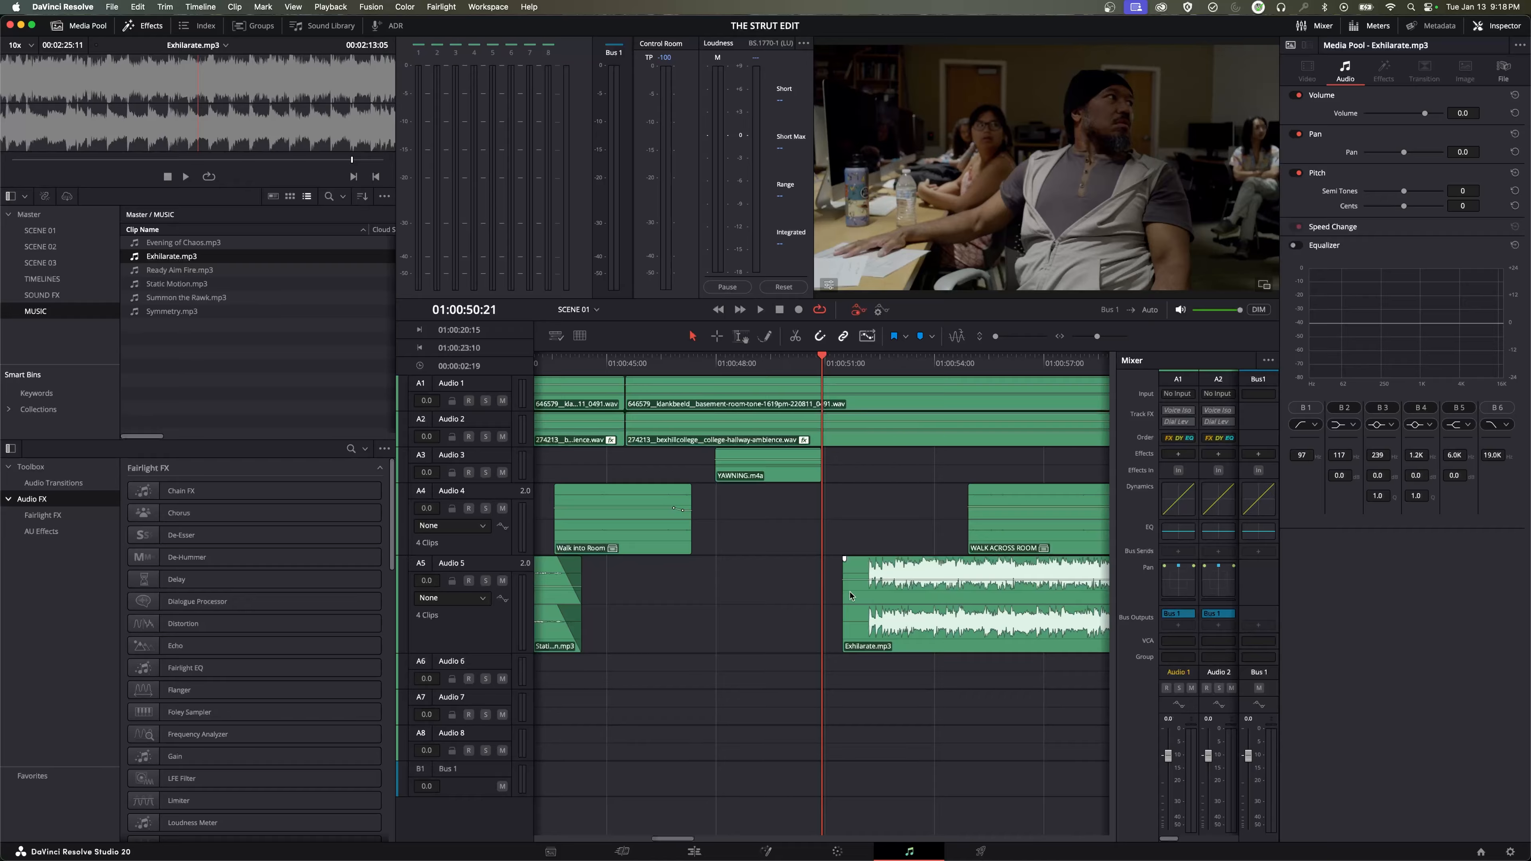
pyautogui.click(485, 580)
pyautogui.press('space')
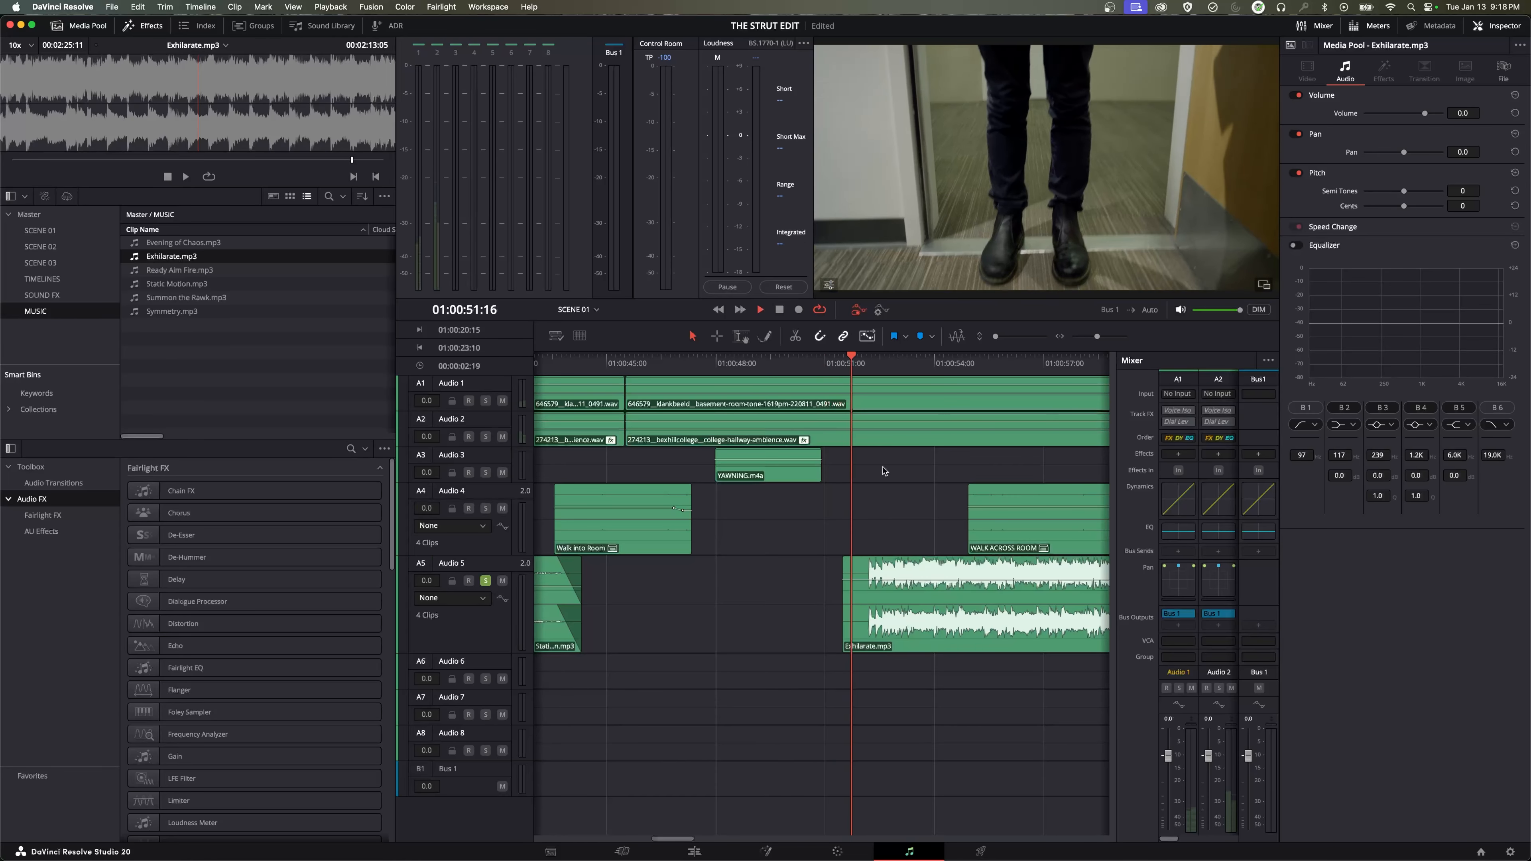
pyautogui.press('space')
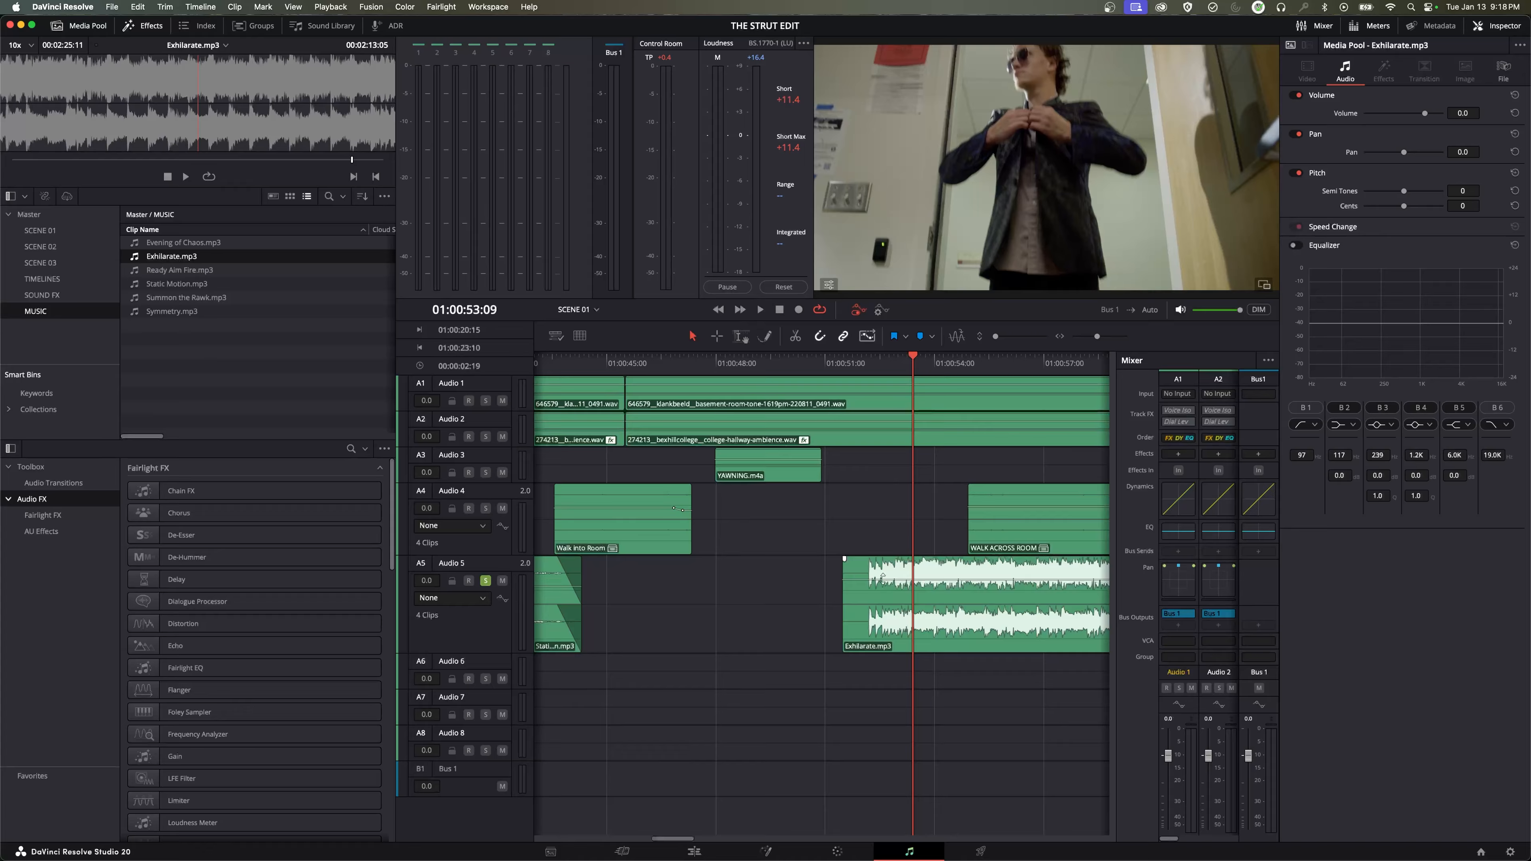
# Step: Lower the Exhilarate clip's volume to -7.2 dB while playing it on to 01:00:58:16
pyautogui.moveTo(882, 578); pyautogui.dragTo(878, 576)
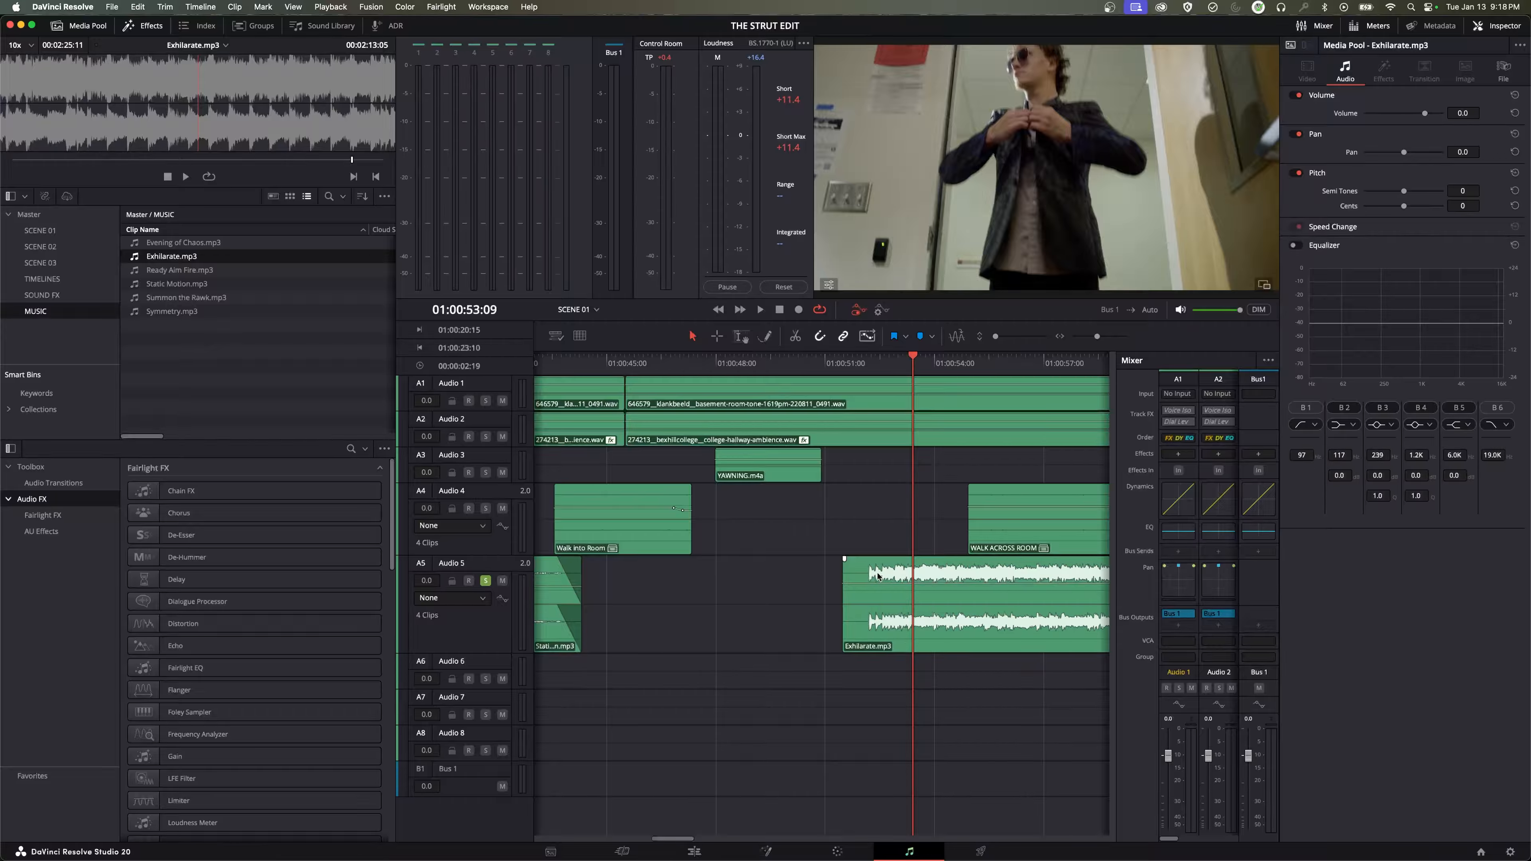
pyautogui.press('super+z')
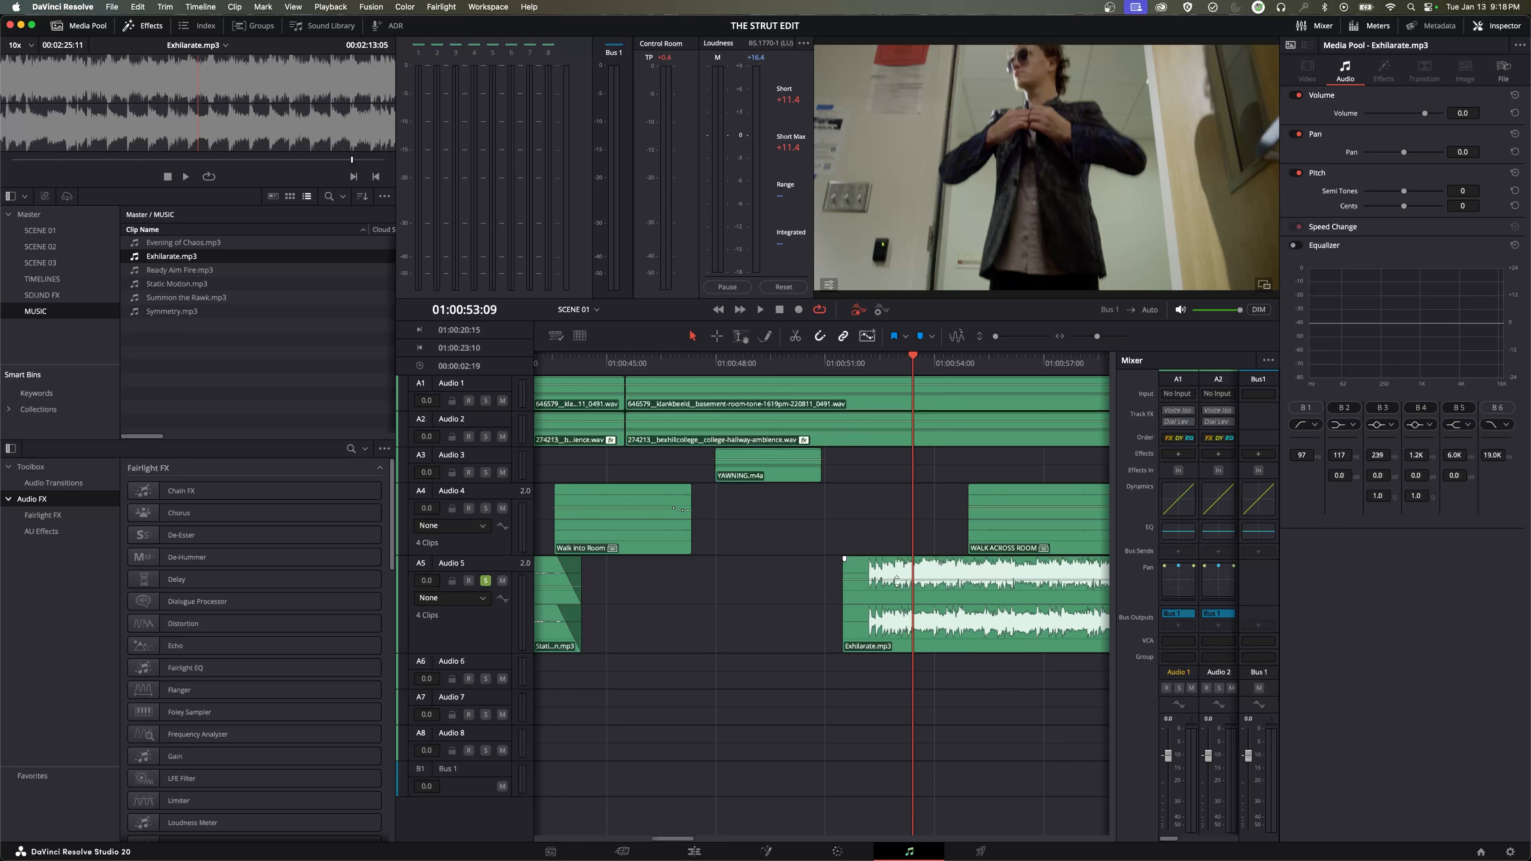
pyautogui.press('space')
pyautogui.moveTo(897, 580); pyautogui.dragTo(904, 589)
pyautogui.press('space')
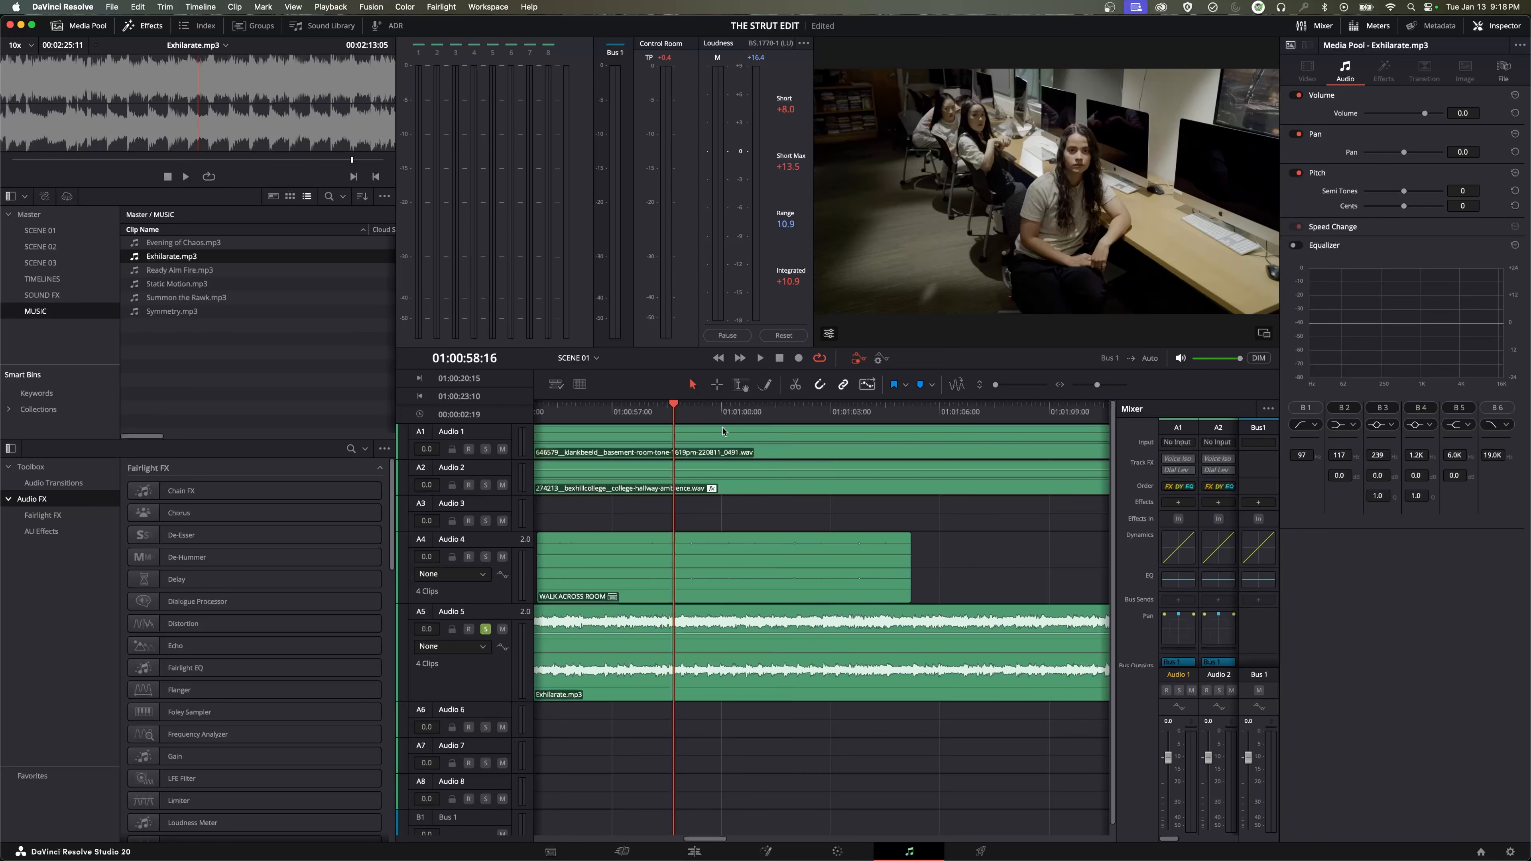
# Step: Shift the Exhilarate clip to start at about 01:00:54, just before WALK ACROSS ROOM, and move the playhead to 01:00:52:17
pyautogui.press('super+minus')
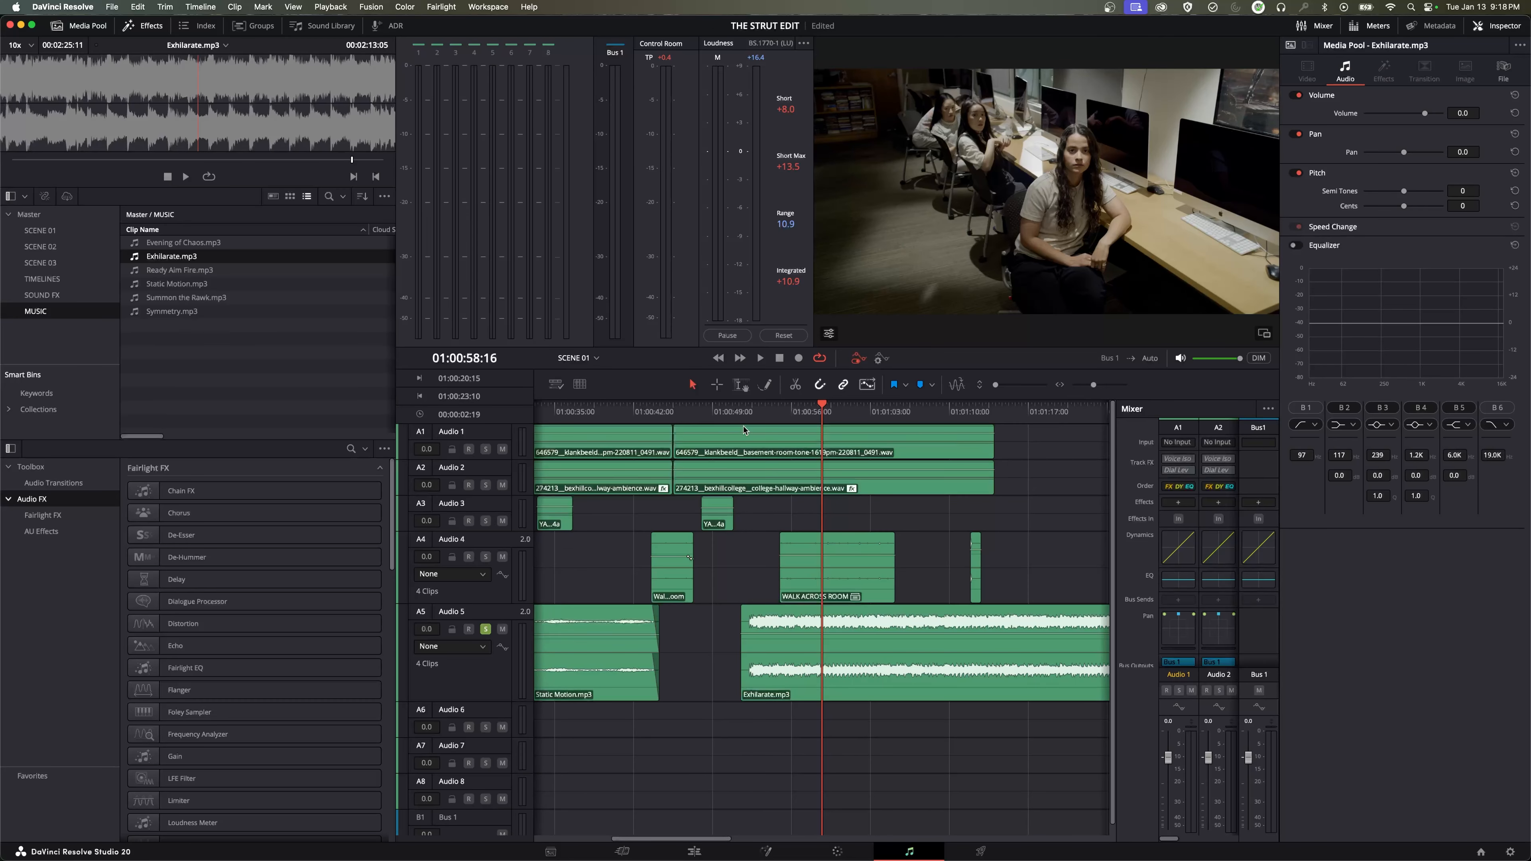
pyautogui.click(734, 412)
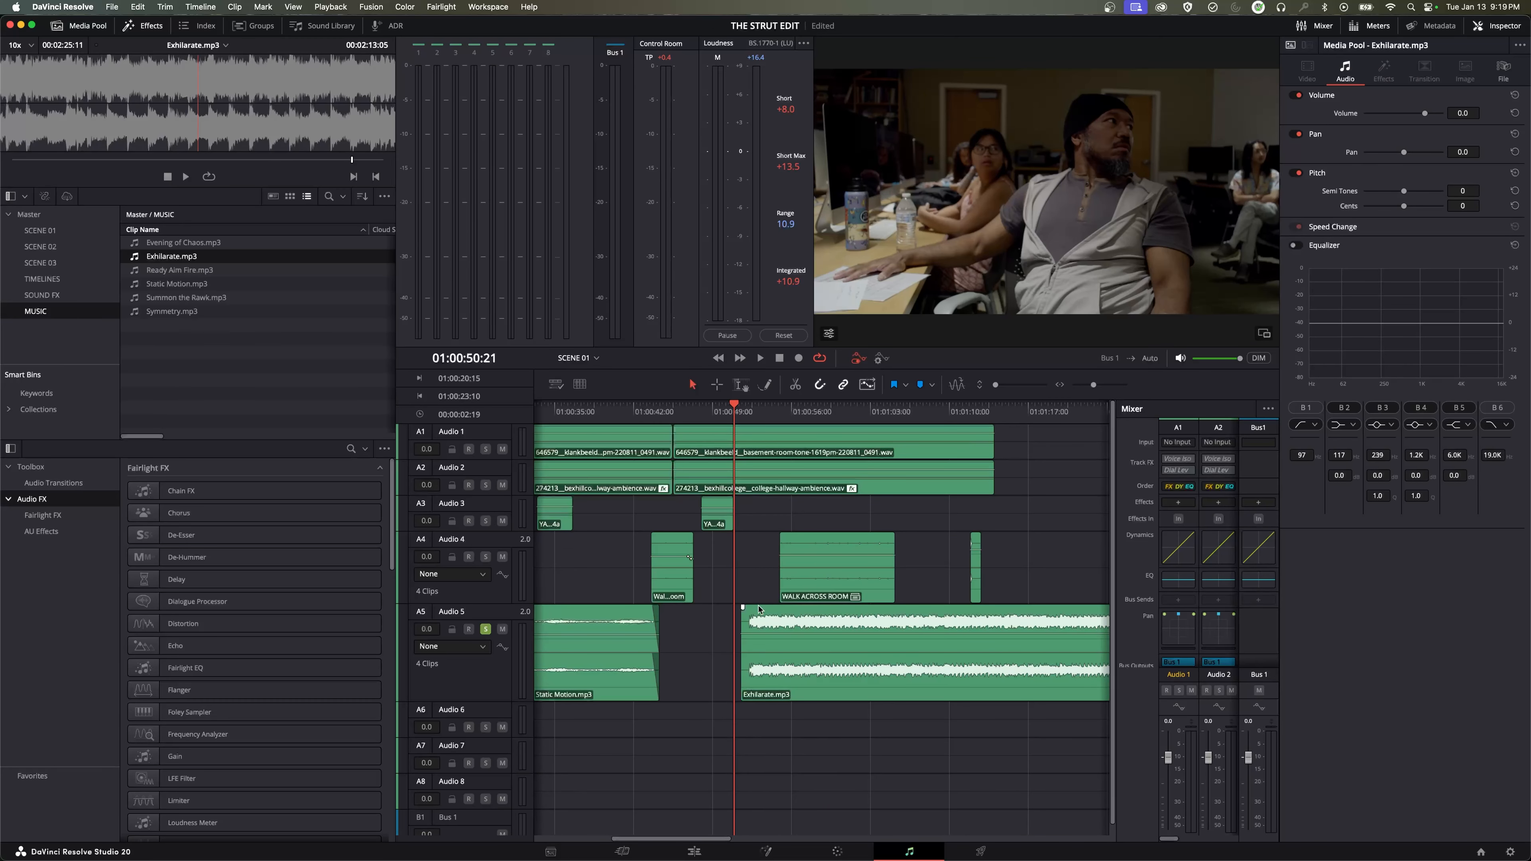
pyautogui.press('space')
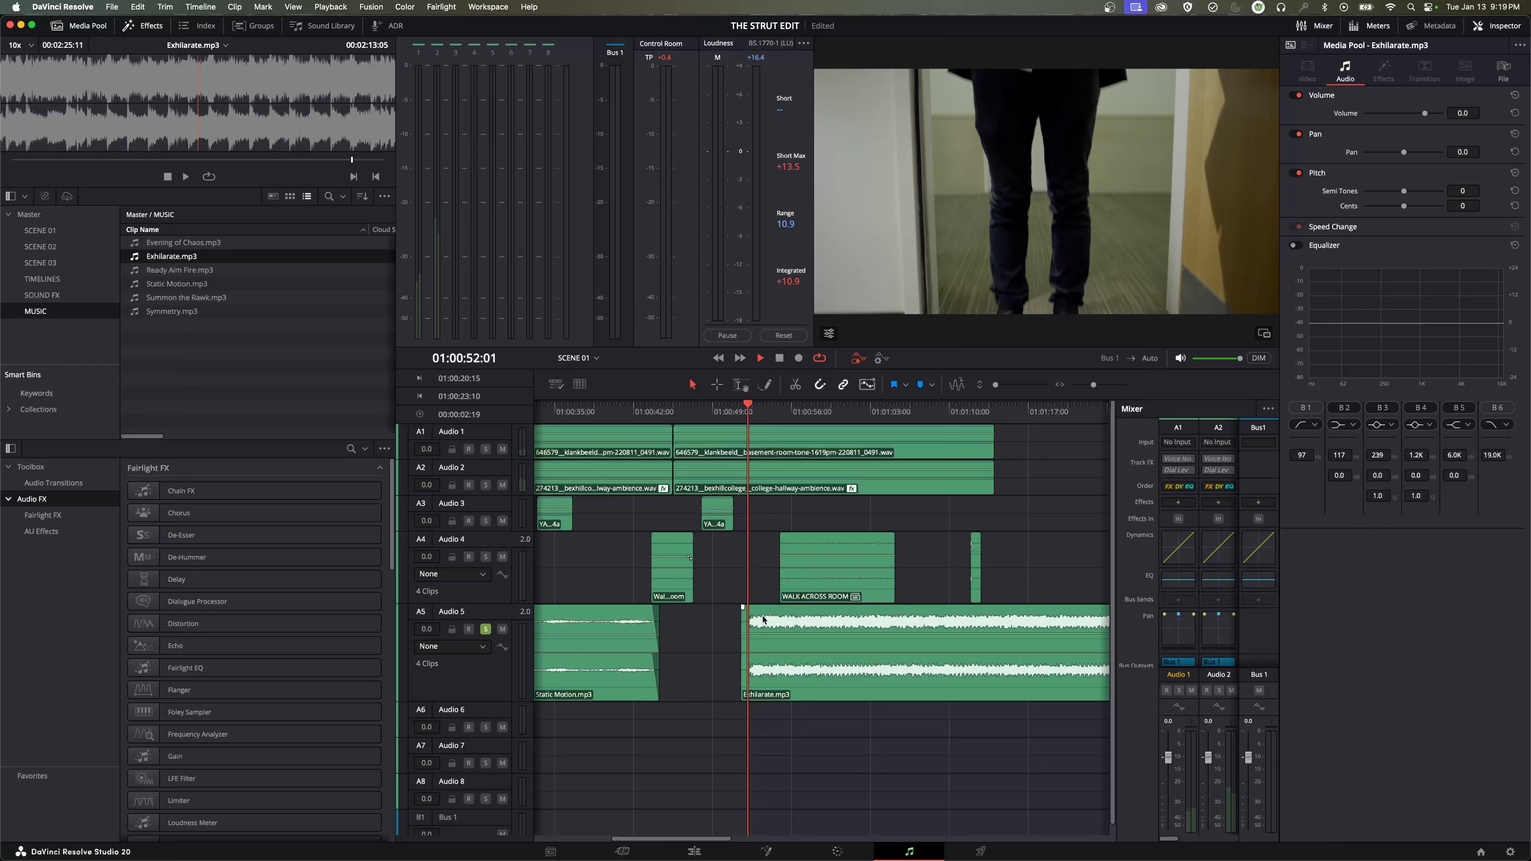
pyautogui.moveTo(767, 623); pyautogui.dragTo(826, 620)
pyautogui.press('space')
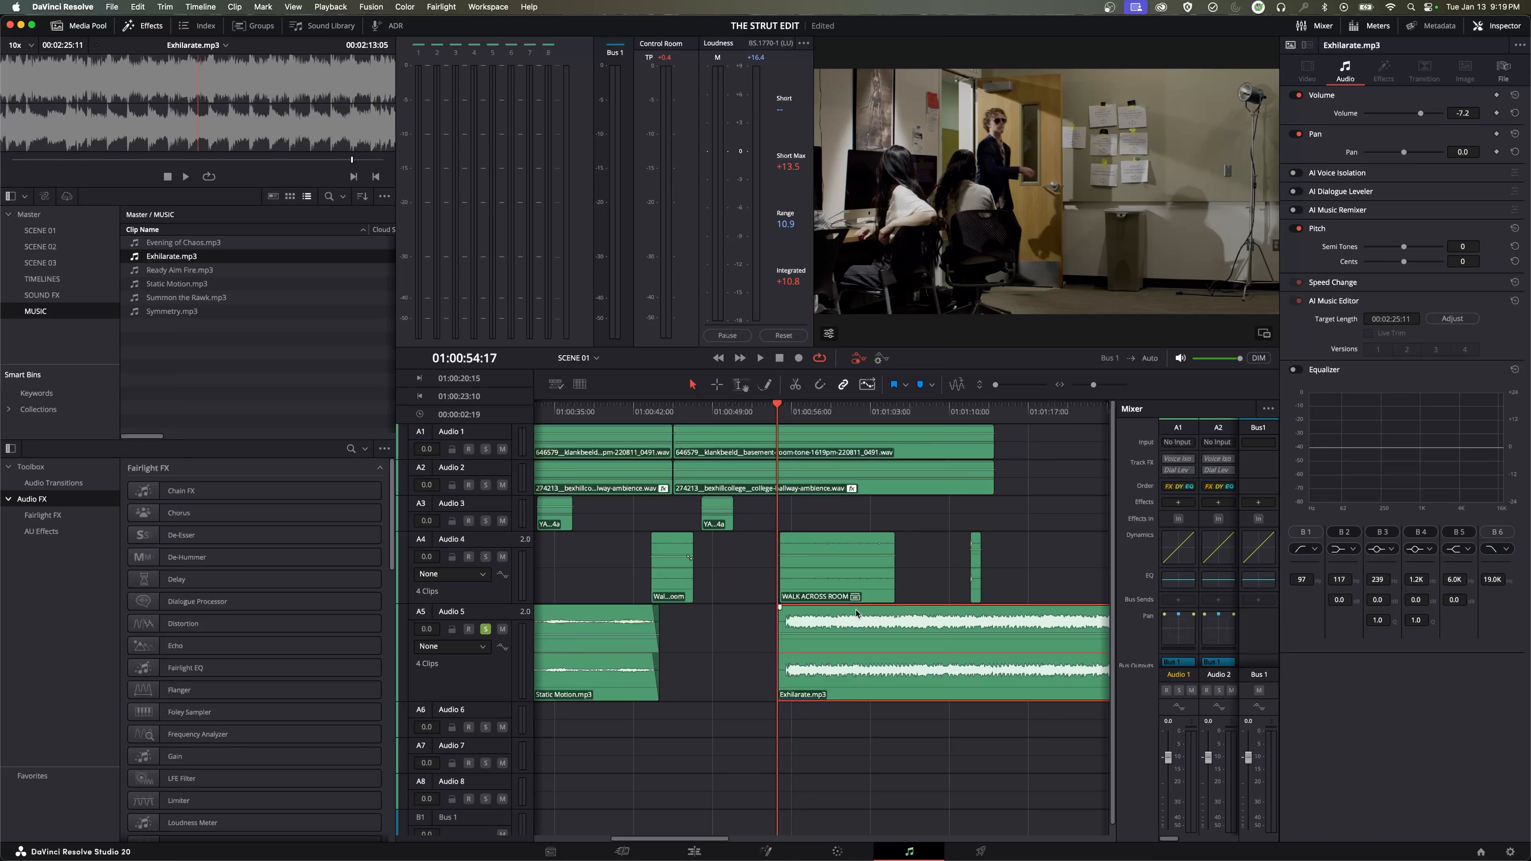
pyautogui.moveTo(856, 615); pyautogui.dragTo(848, 614)
pyautogui.hotkey('shift', 'Left')
pyautogui.hotkey('shift', 'Left')
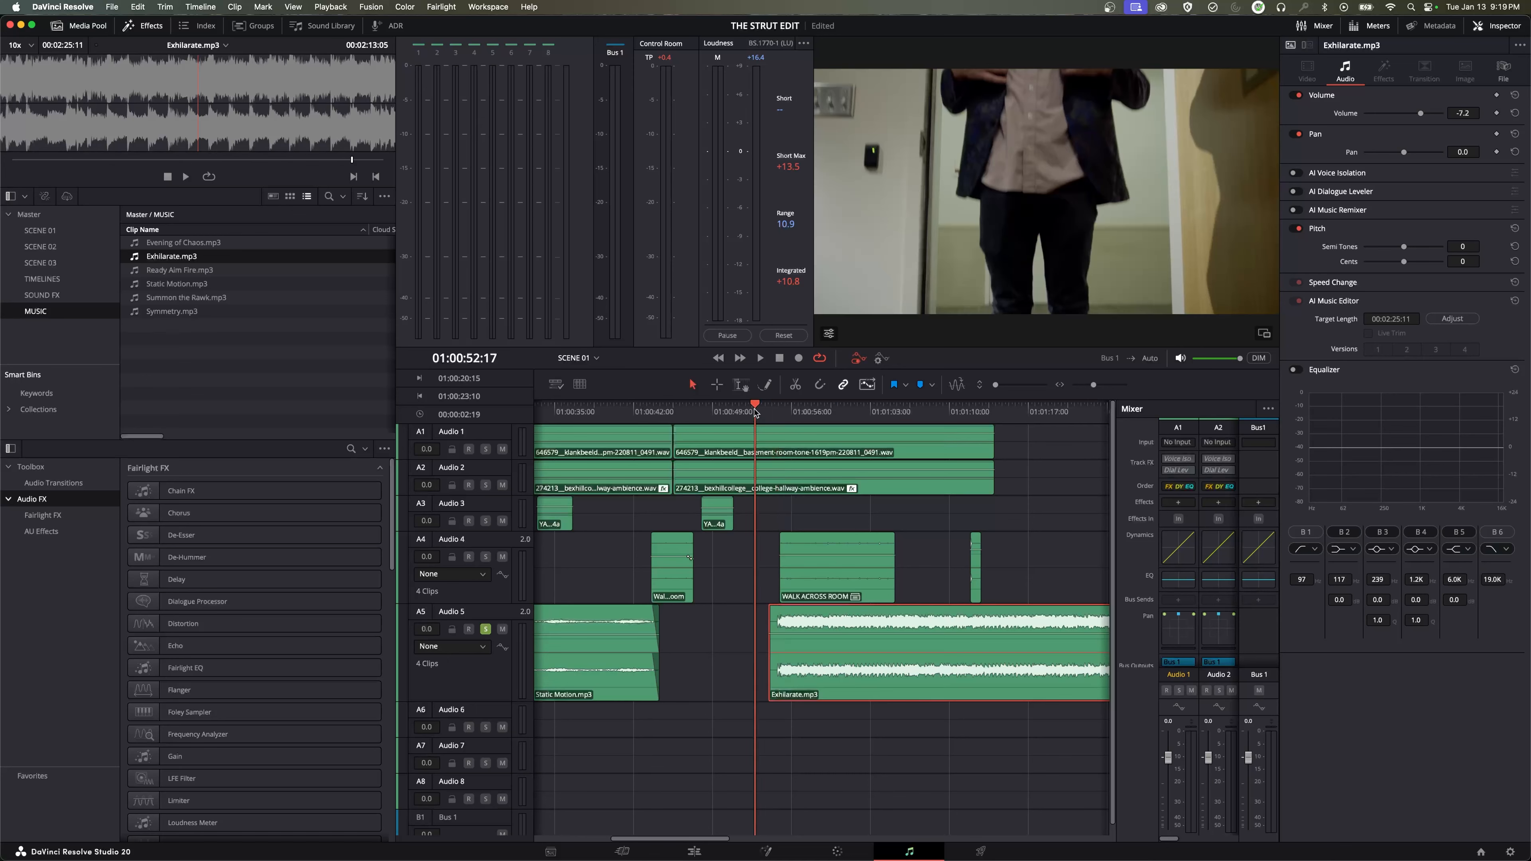
# Step: Play the Exhilarate entrance soloed, take track Audio 5 off solo, and play the entrance with all tracks up to 01:00:57:16
pyautogui.press('space')
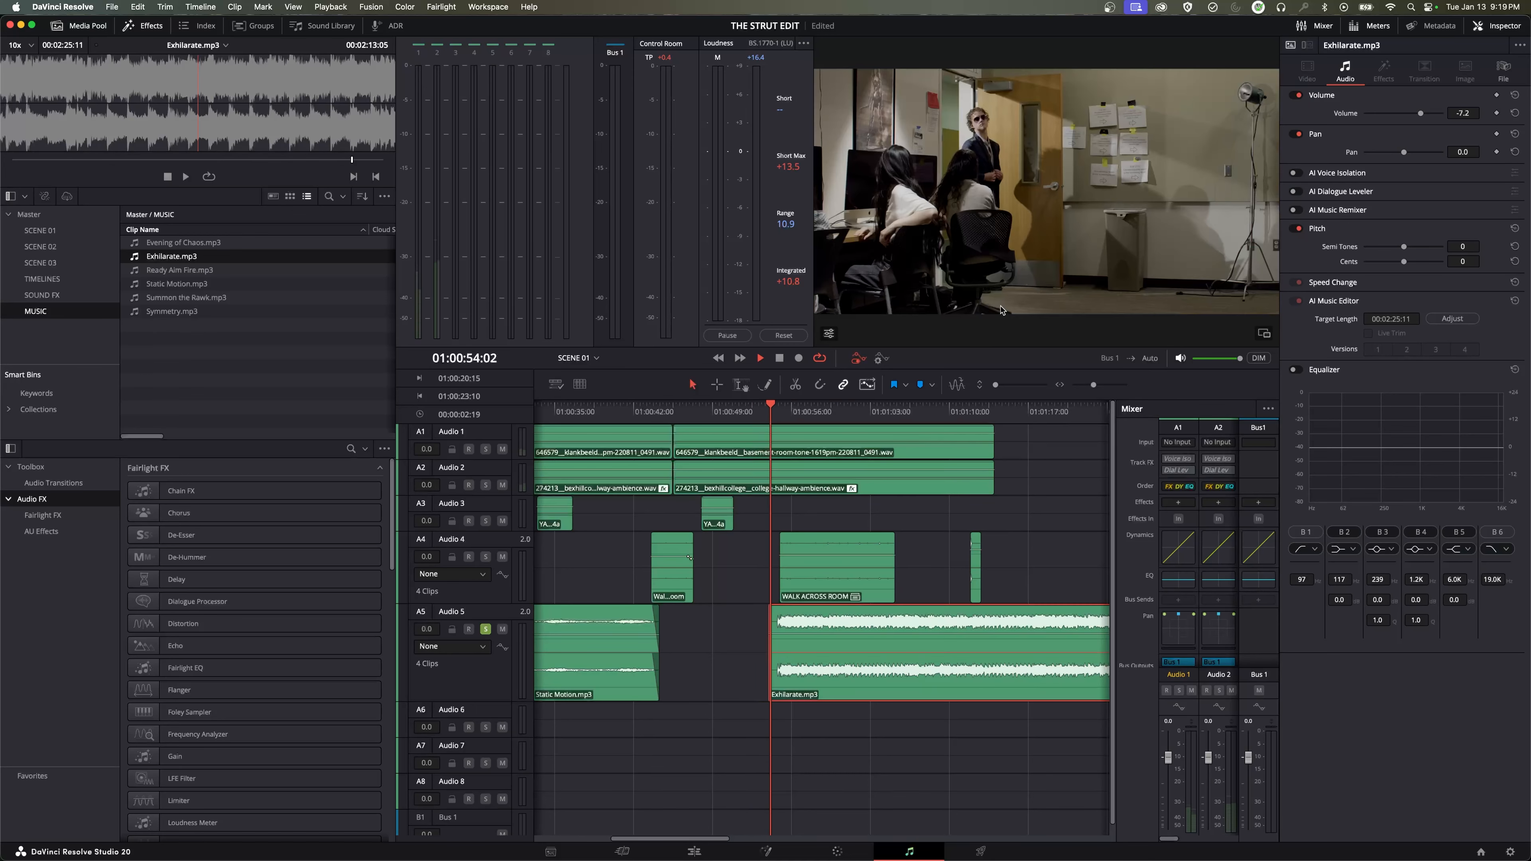
pyautogui.press('space')
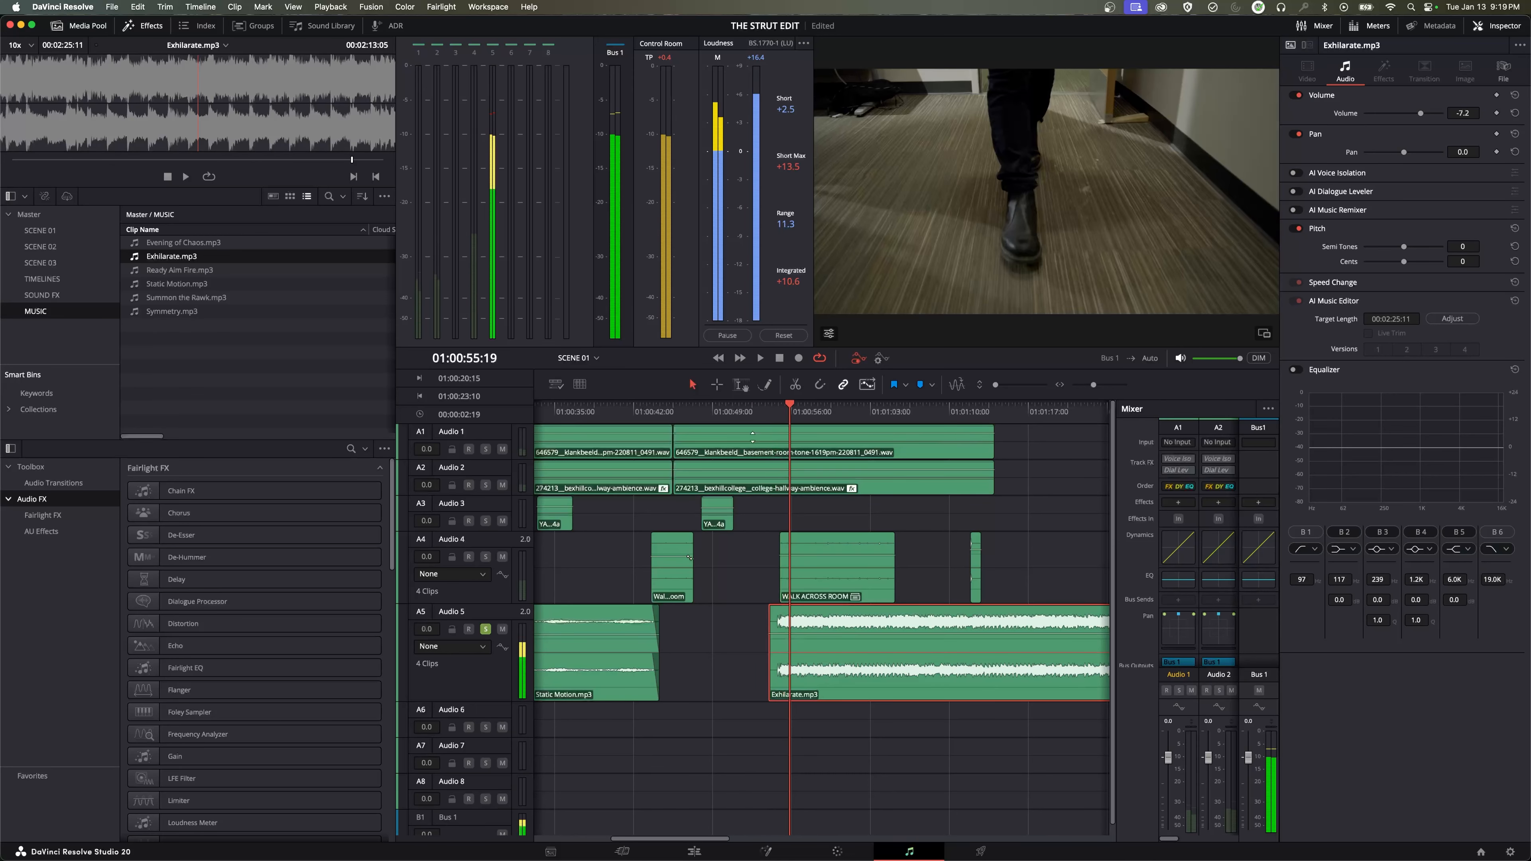
pyautogui.click(487, 630)
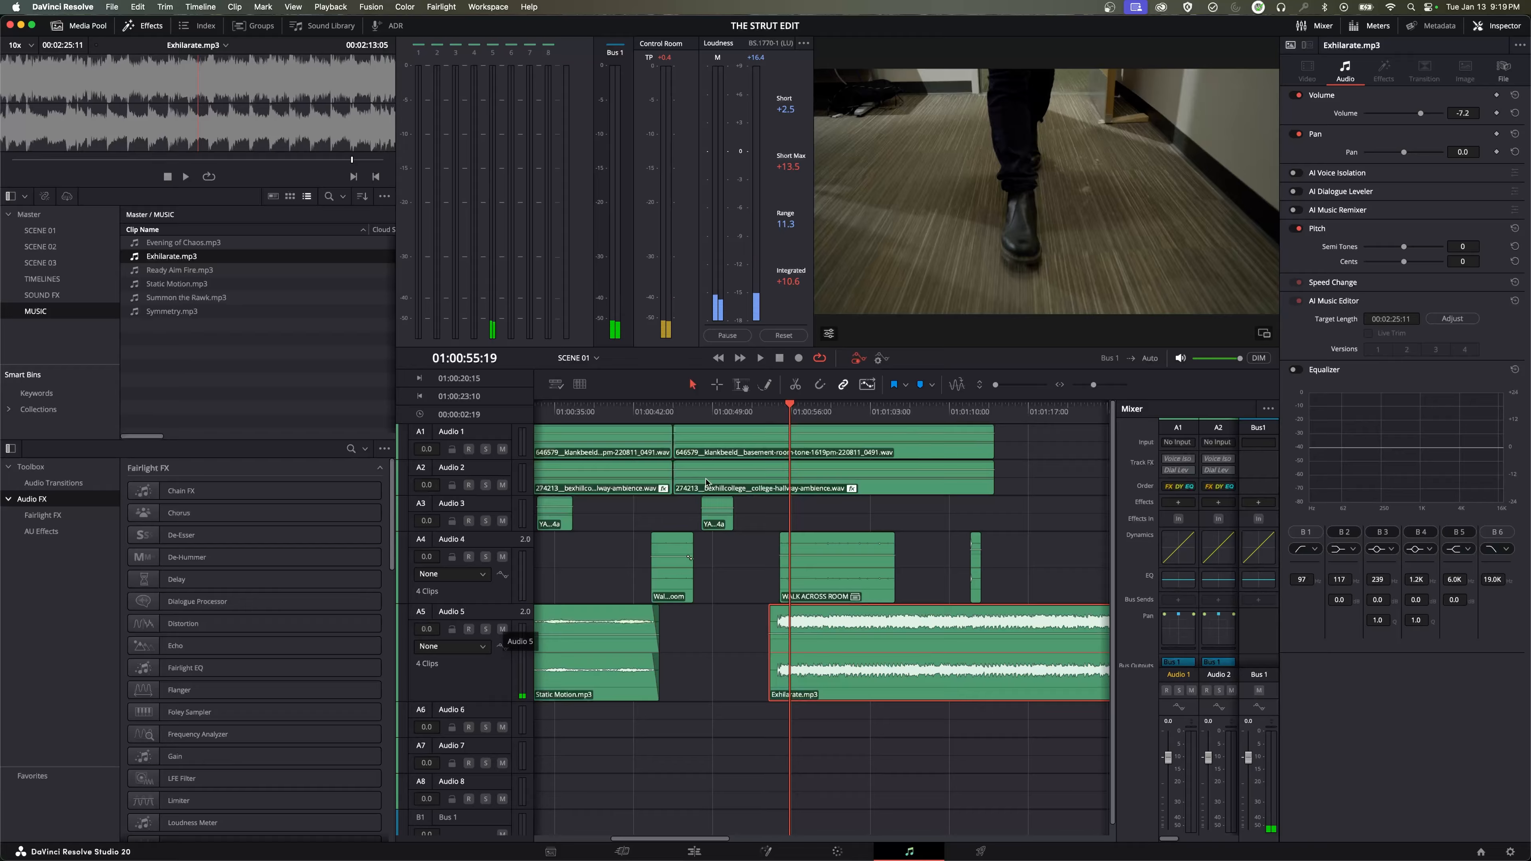
pyautogui.click(761, 412)
pyautogui.press('space')
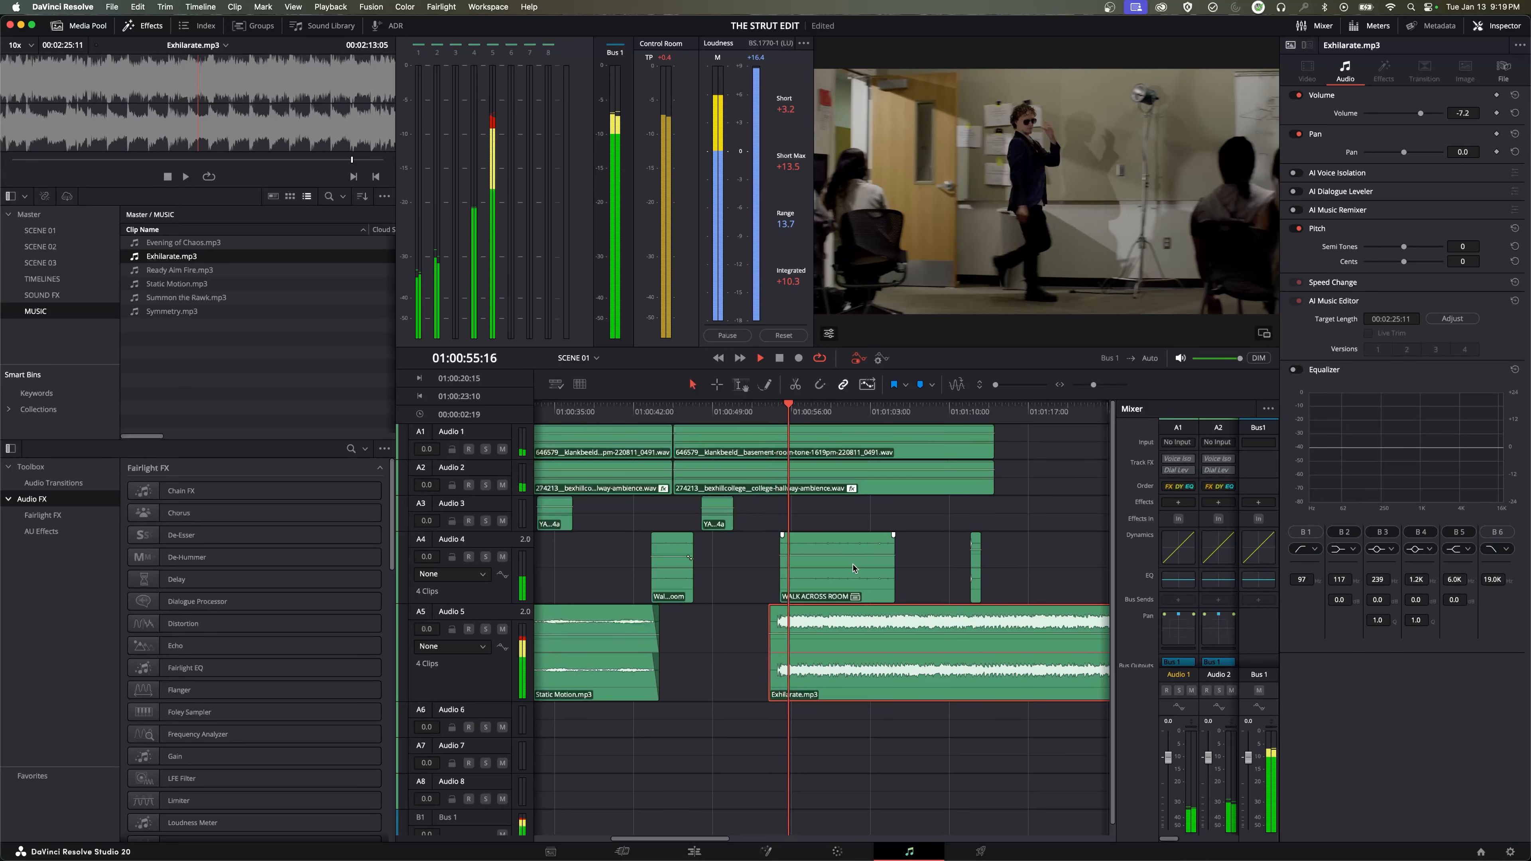
pyautogui.press('space')
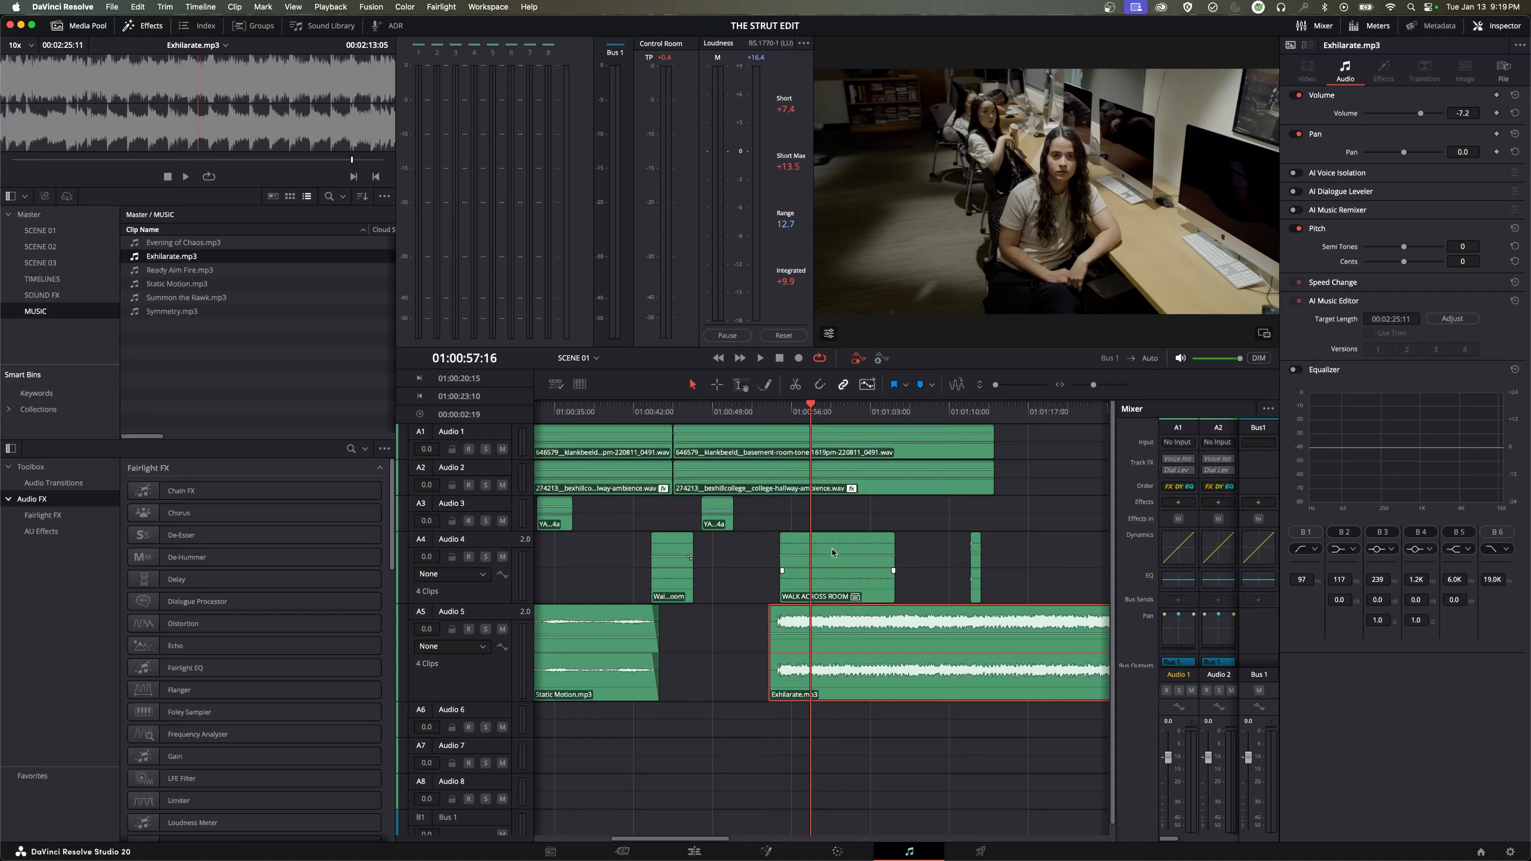
# Step: Lower the Exhilarate clip's volume to -8.1 dB while playing the full mix from about 01:00:54 to 01:01:04:13
pyautogui.click(772, 416)
pyautogui.press('space')
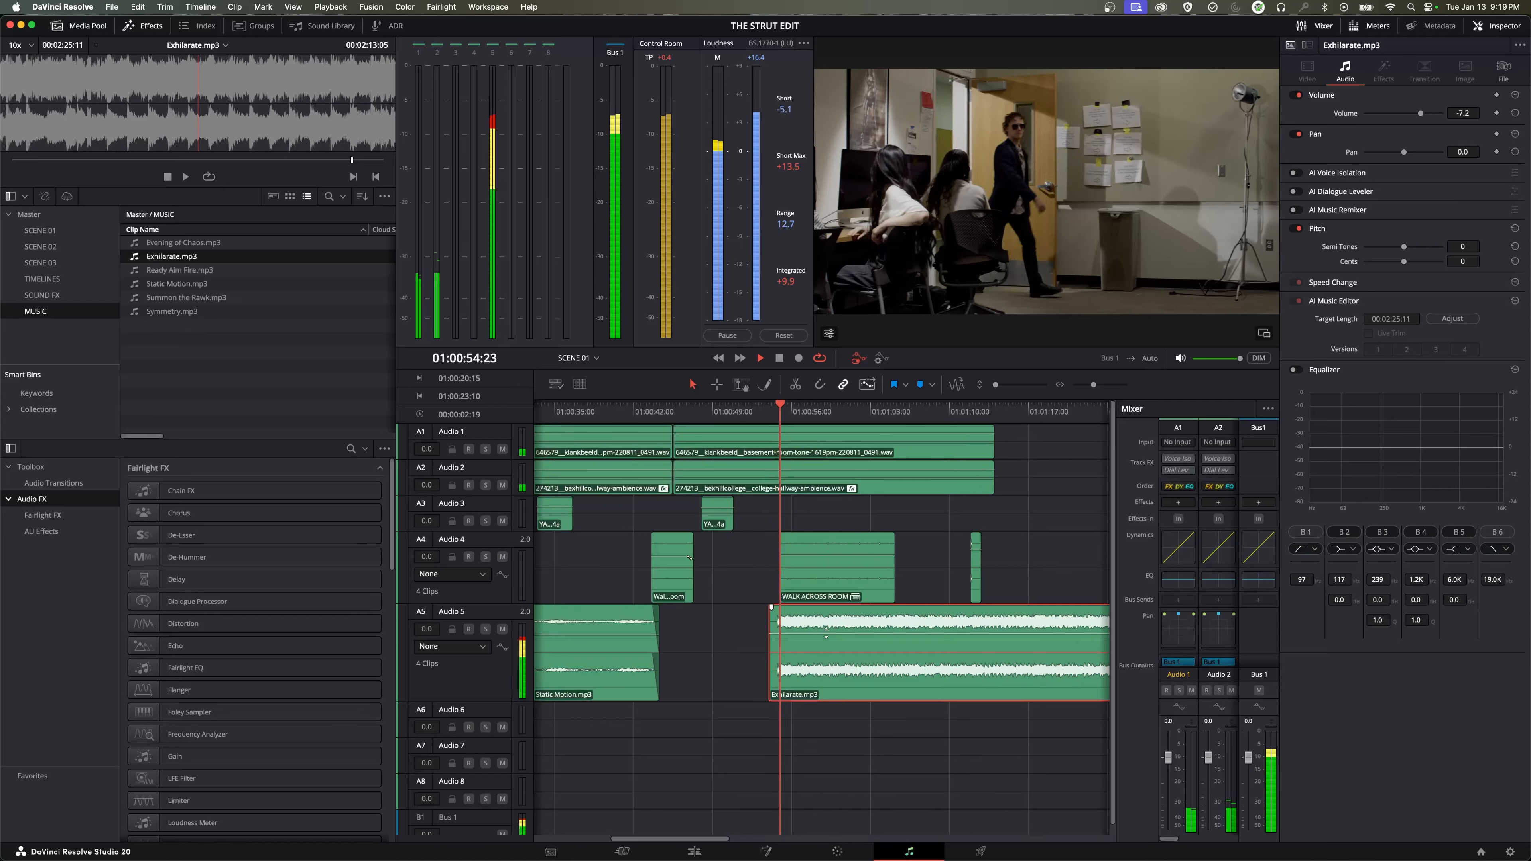
pyautogui.moveTo(826, 625); pyautogui.dragTo(829, 633)
pyautogui.press('space')
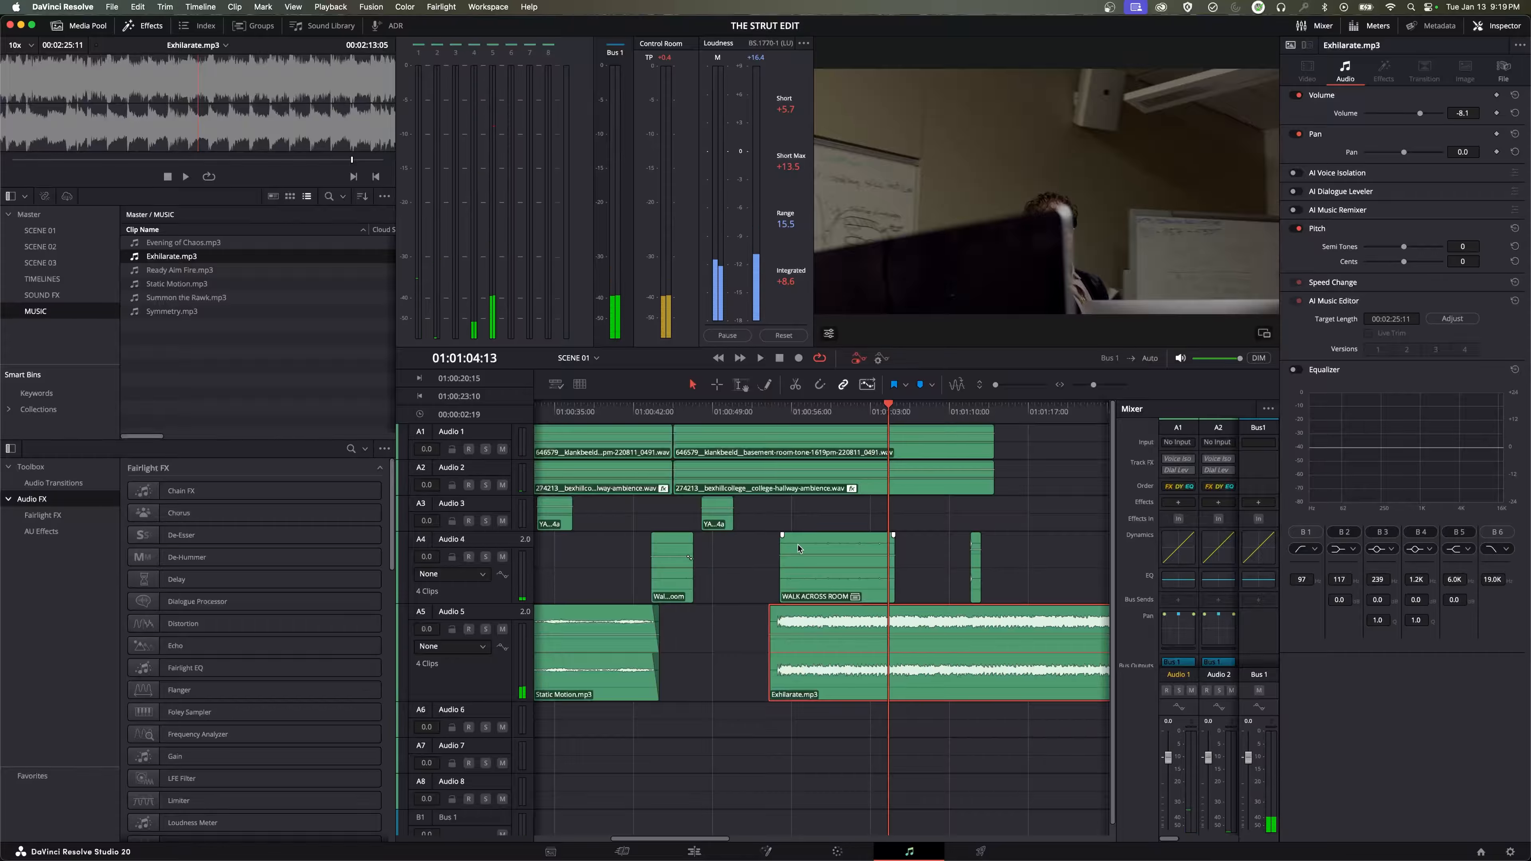
pyautogui.press('XF86AudioRaiseVolume')
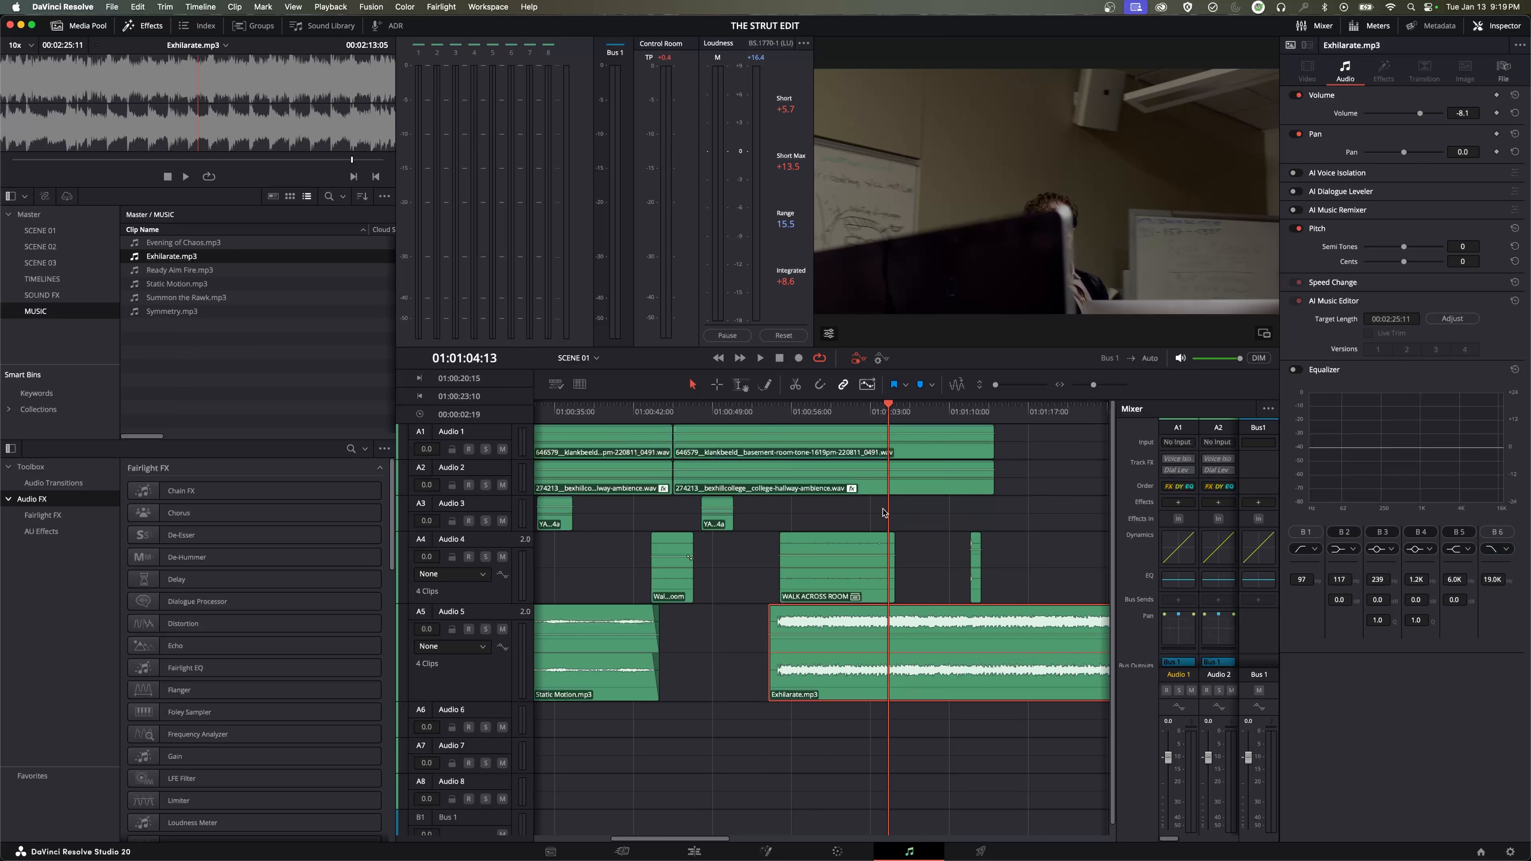
# Step: Examine the SCENE 01 timeline at several zoom levels, close around the playhead and in full out to the end of the Exhilarate clip
pyautogui.hotkey('shift', 'z')
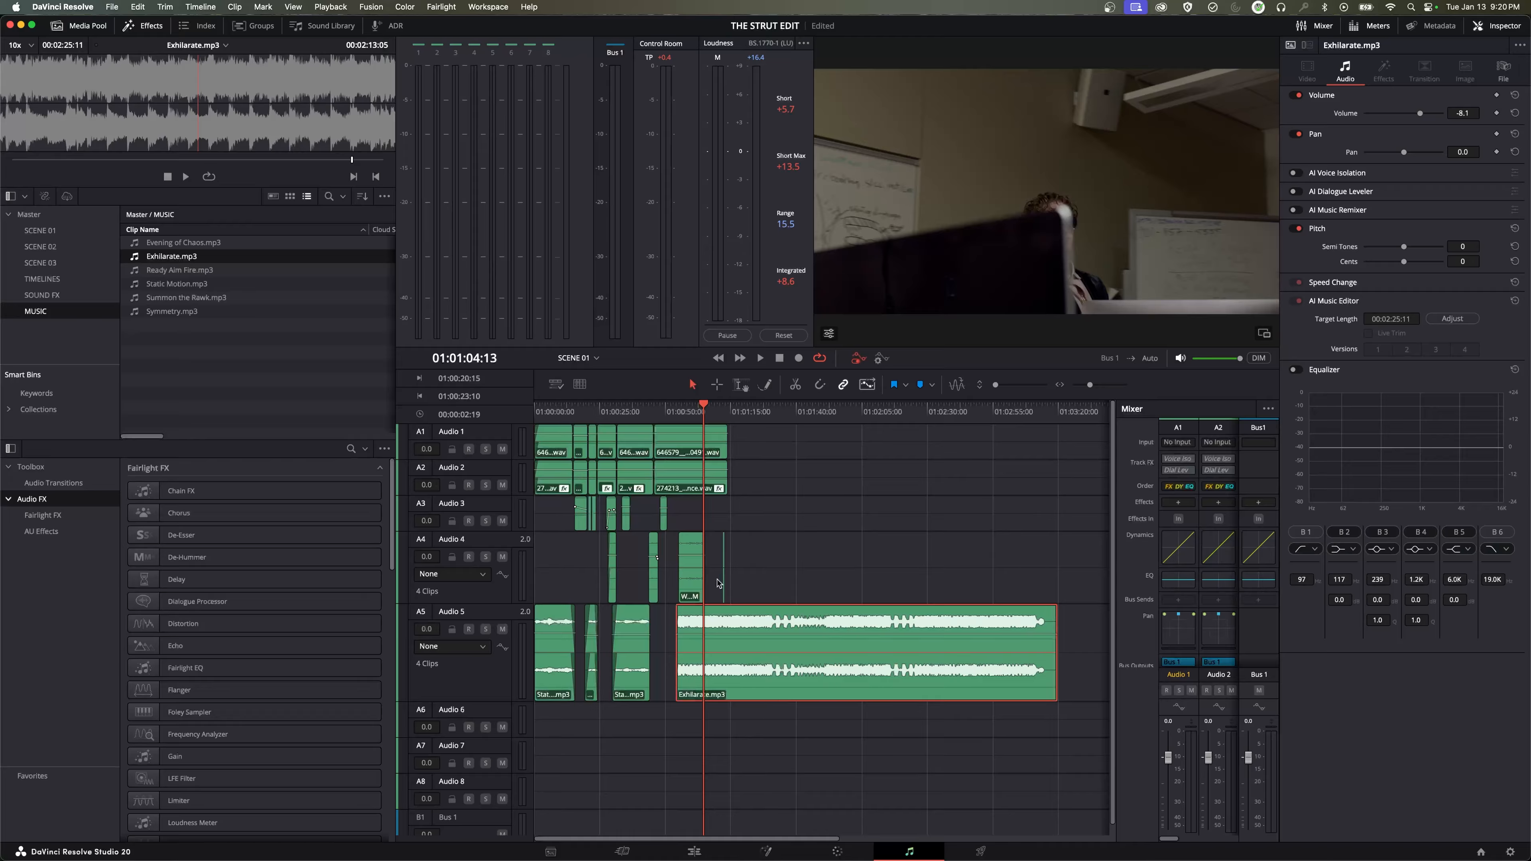
pyautogui.press('super+equal')
pyautogui.press('super+equal')
pyautogui.press('super+equal')
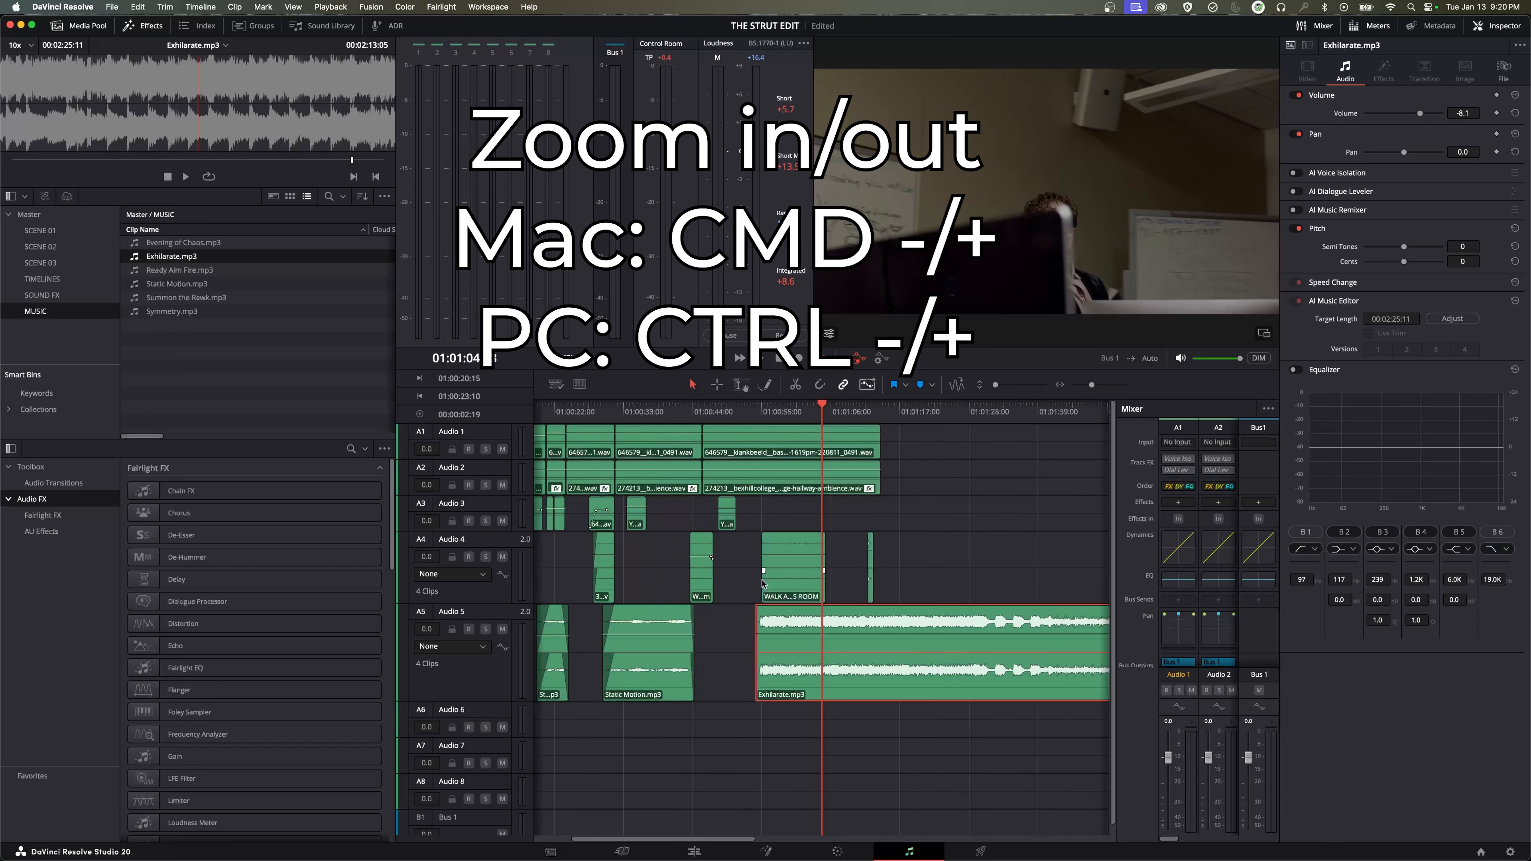
pyautogui.press('super+minus')
pyautogui.press('super+minus')
pyautogui.press('super+minus')
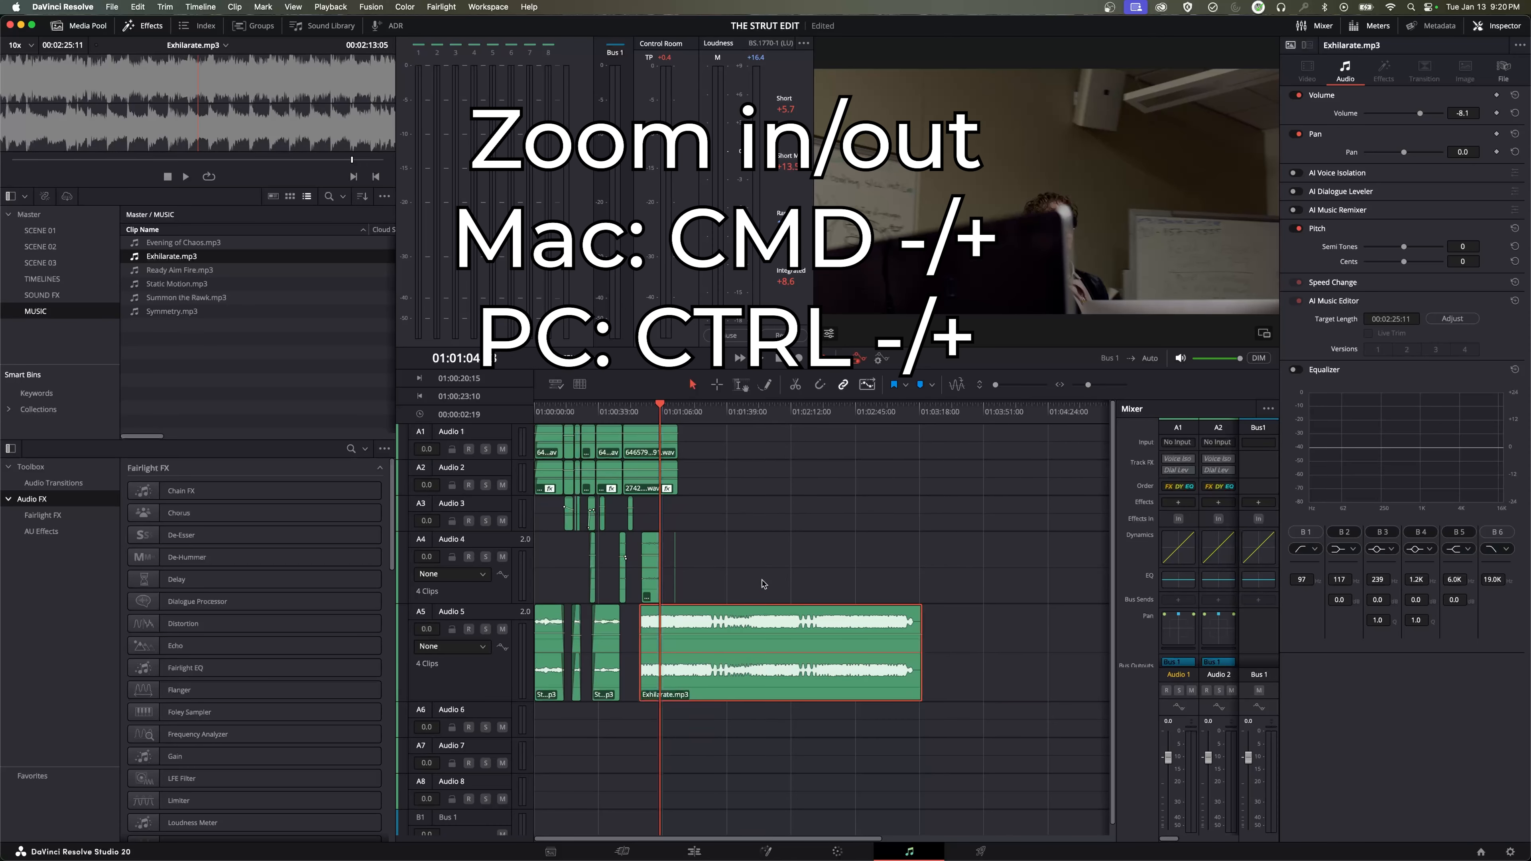
pyautogui.press('super+equal')
pyautogui.press('super+minus')
pyautogui.hotkey('shift', 'z')
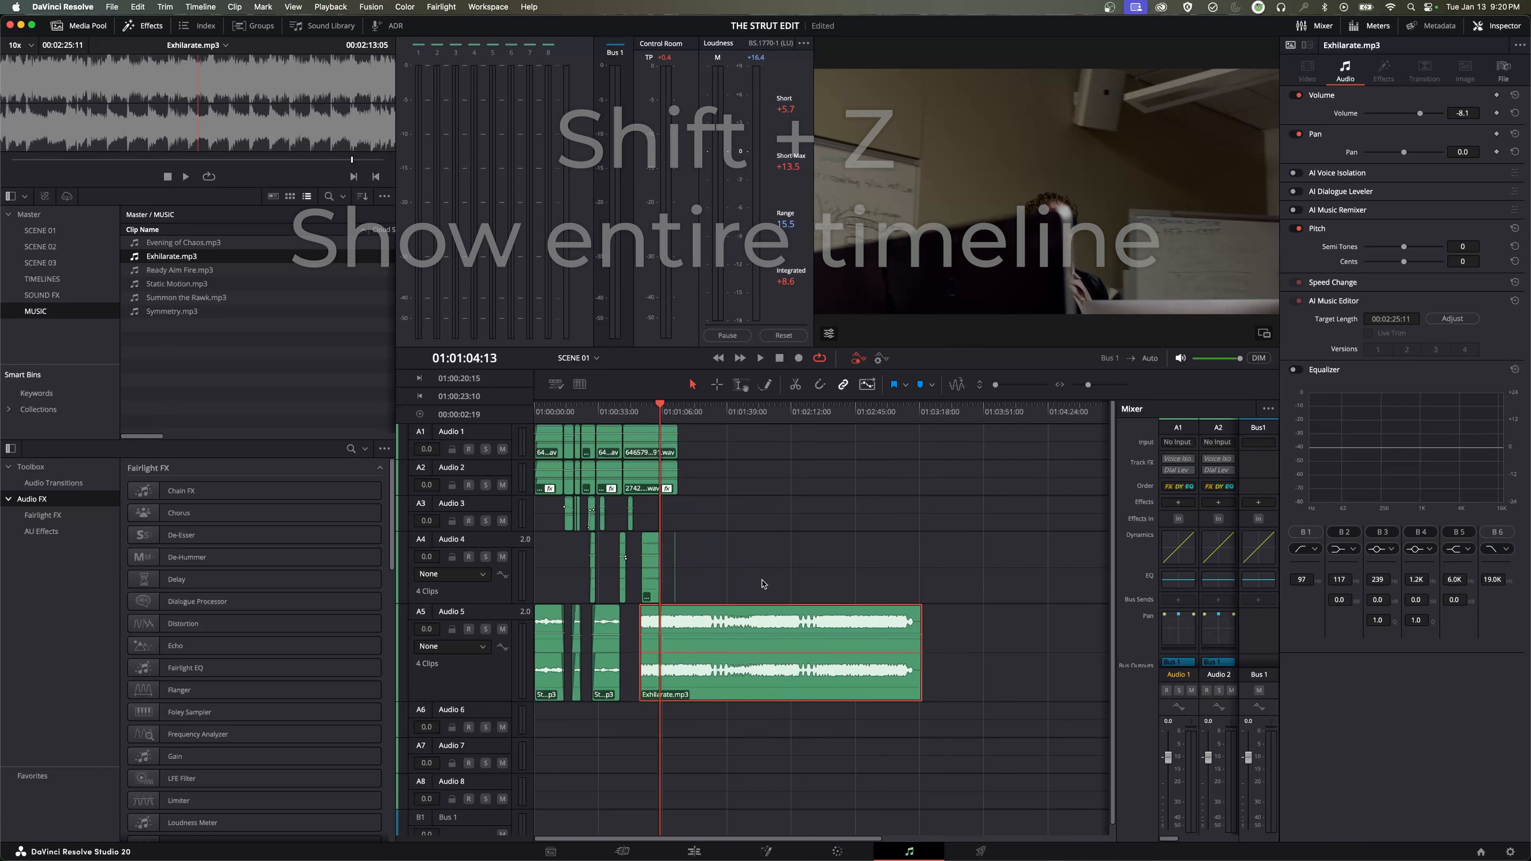
pyautogui.hotkey('shift', 'z')
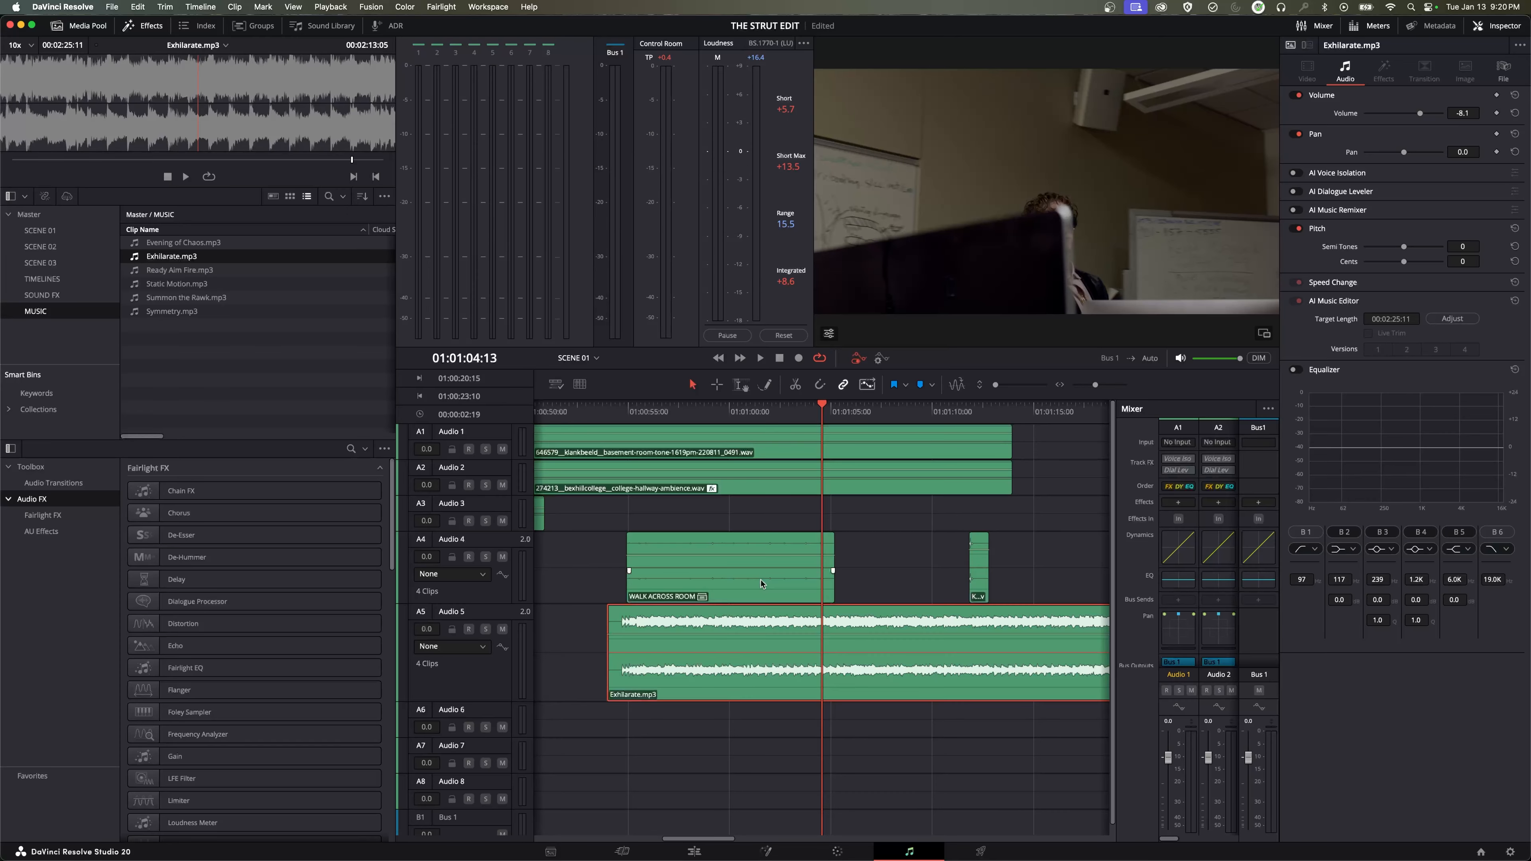
pyautogui.hotkey('shift', 'z')
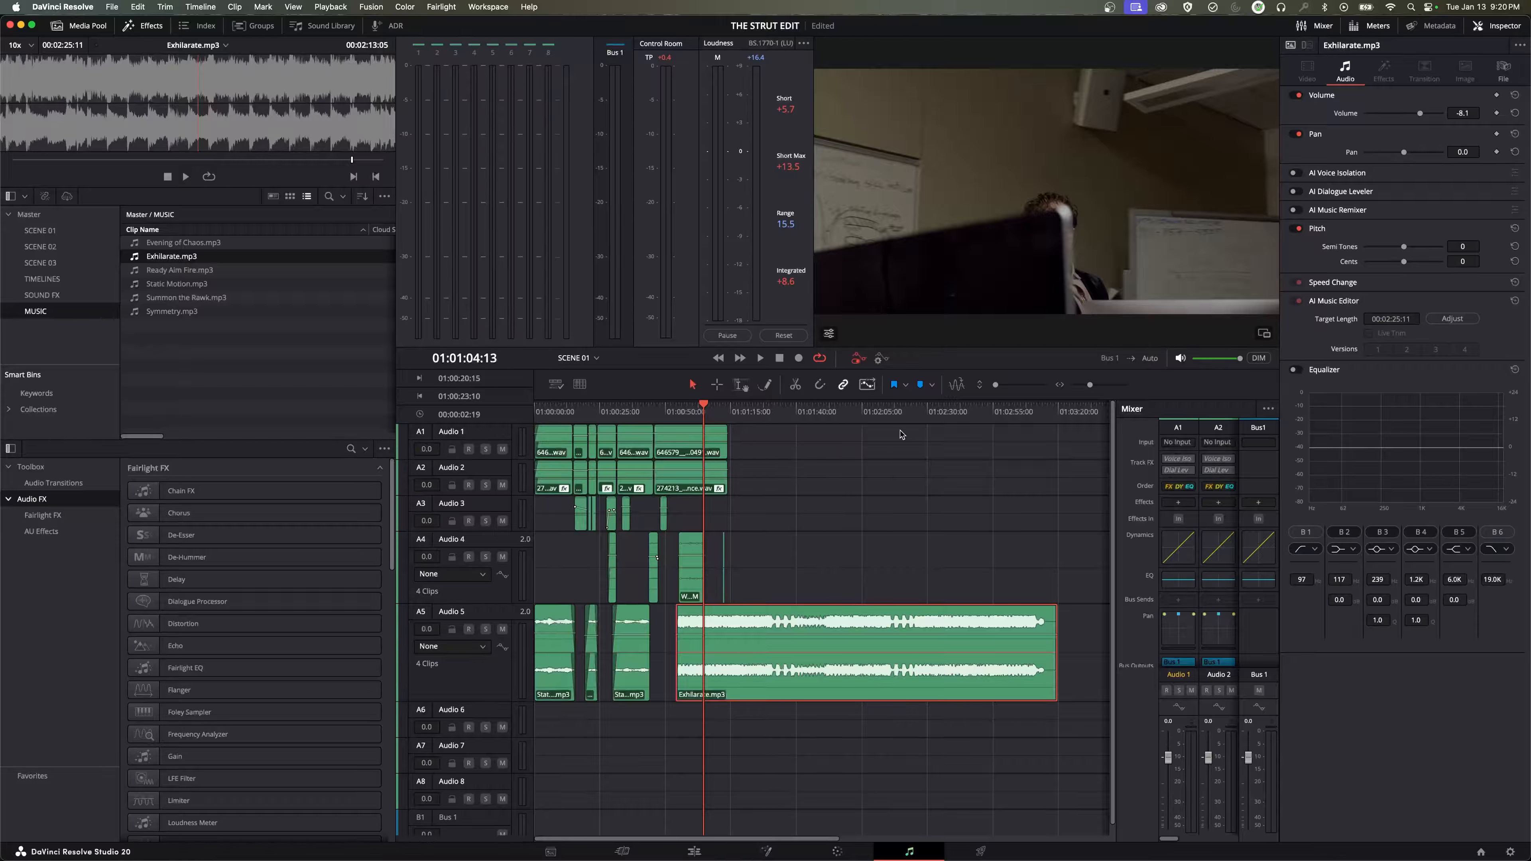
# Step: Split the Exhilarate clip near its ending at 01:03:07:05 and shorten the first part to end at about 01:01:05
pyautogui.moveTo(994, 420); pyautogui.dragTo(1027, 423)
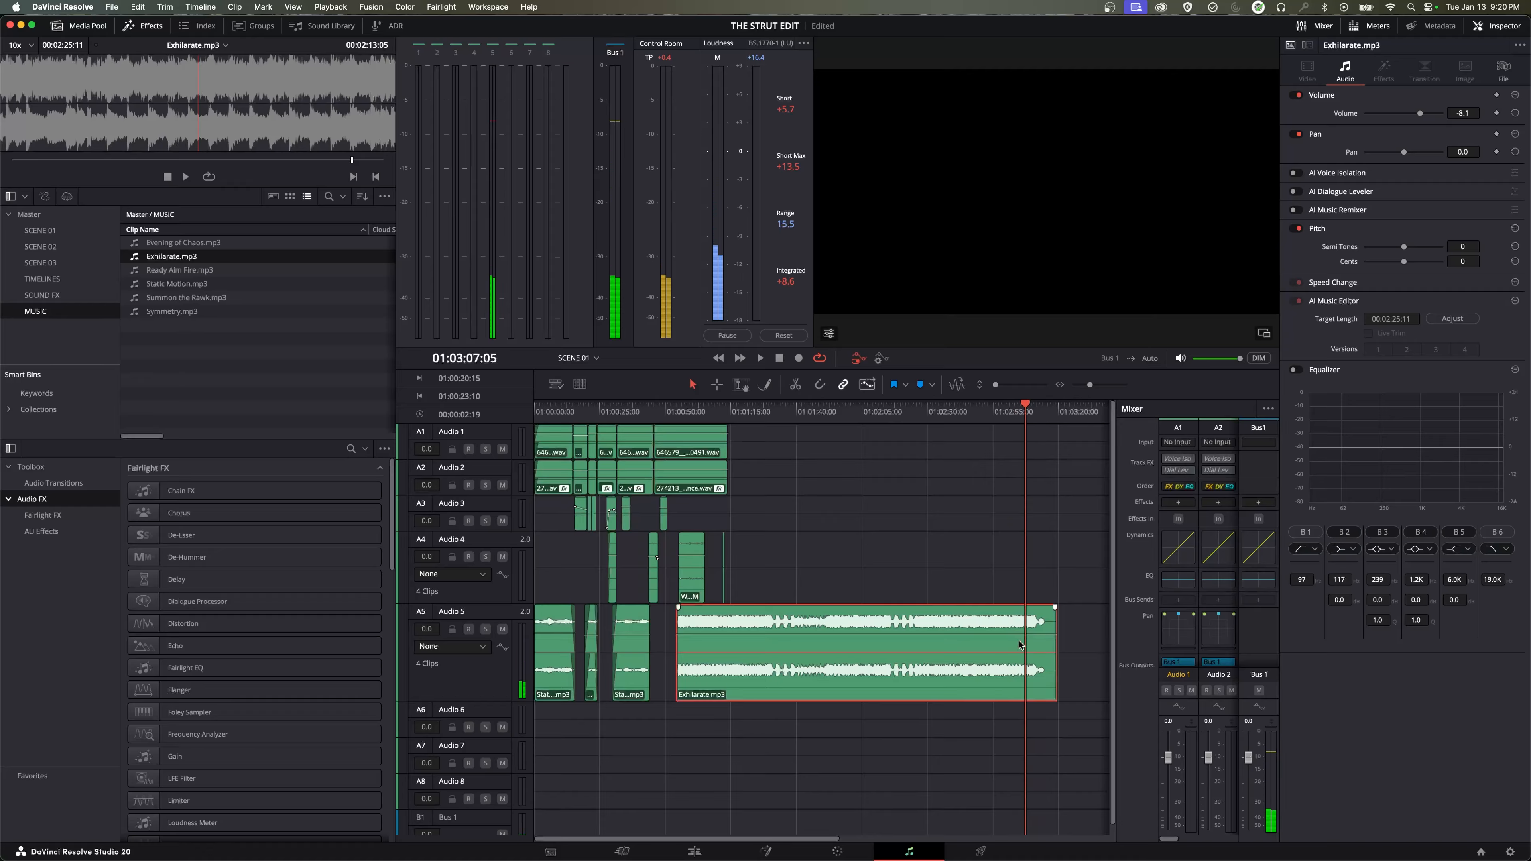
pyautogui.press('super+b')
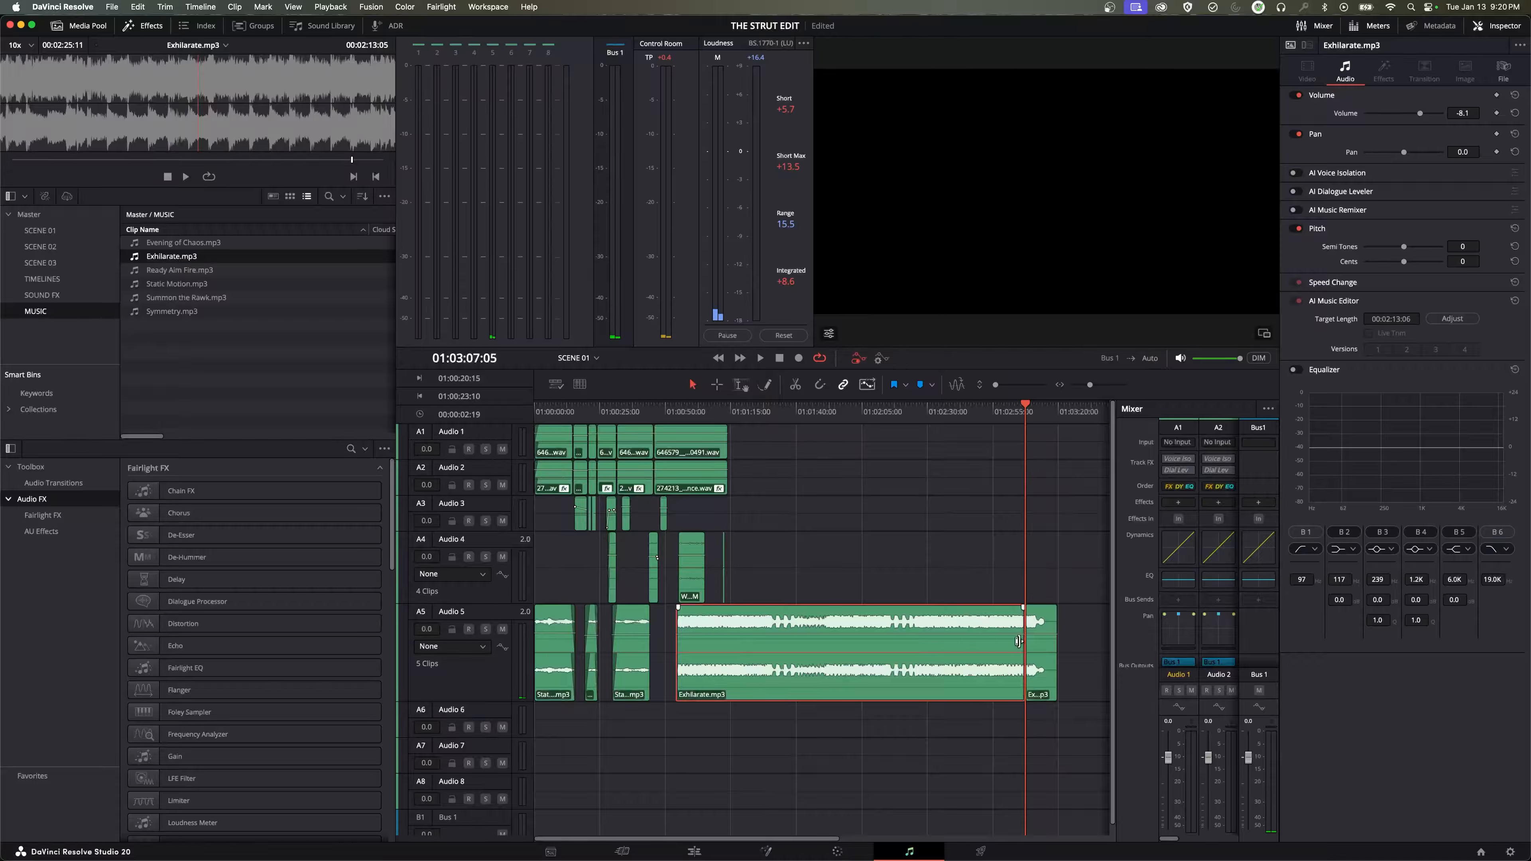
pyautogui.moveTo(1020, 629); pyautogui.dragTo(709, 636)
# Step: Move the Exhilarate ending piece to track Audio 6 at about 01:01:04 and make that track taller to show its waveform
pyautogui.moveTo(1037, 620); pyautogui.dragTo(718, 702)
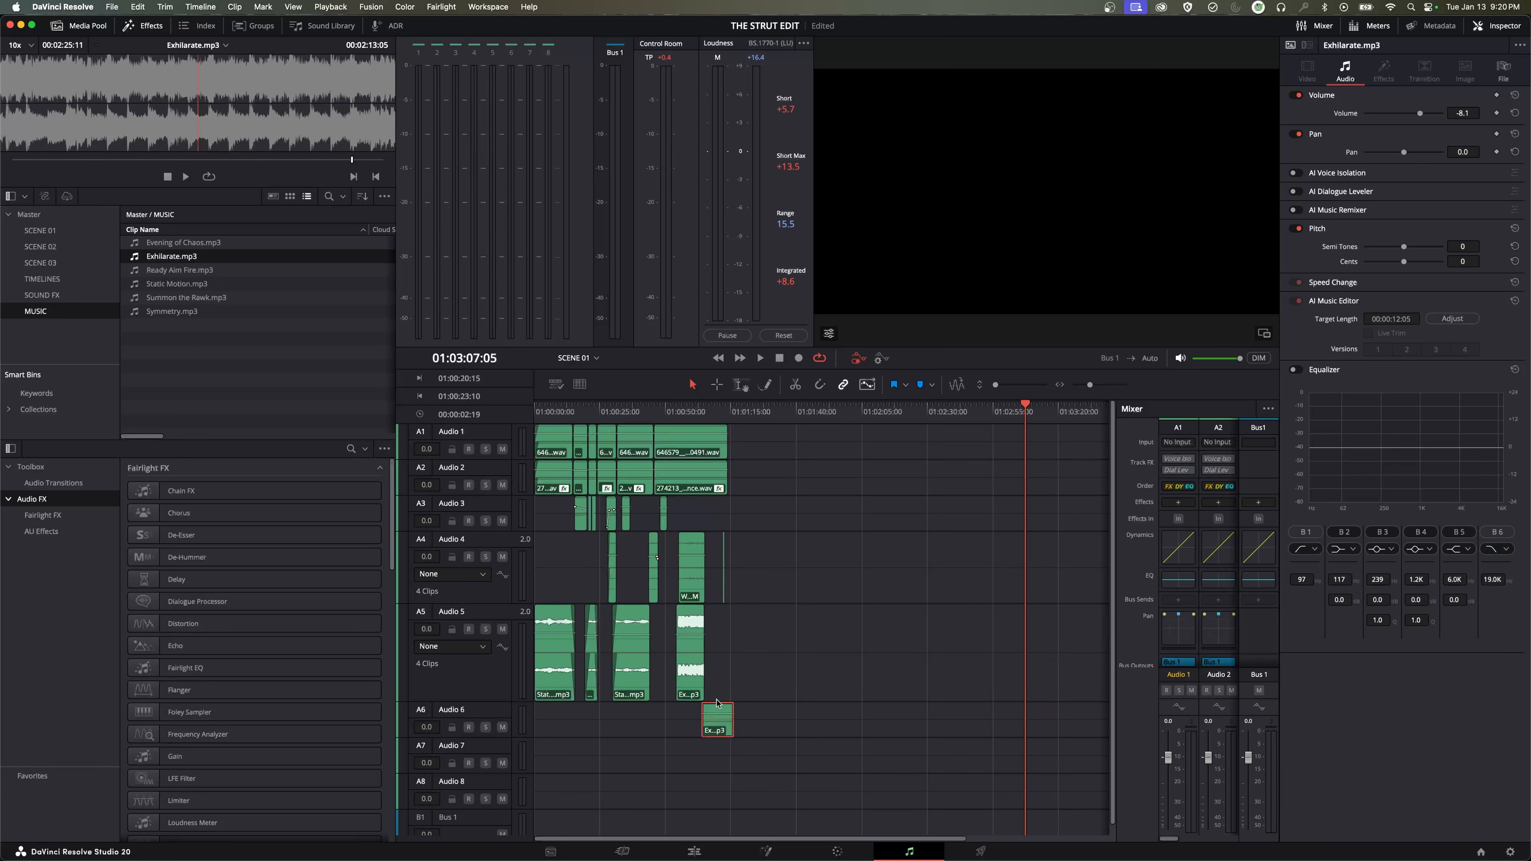
pyautogui.click(691, 412)
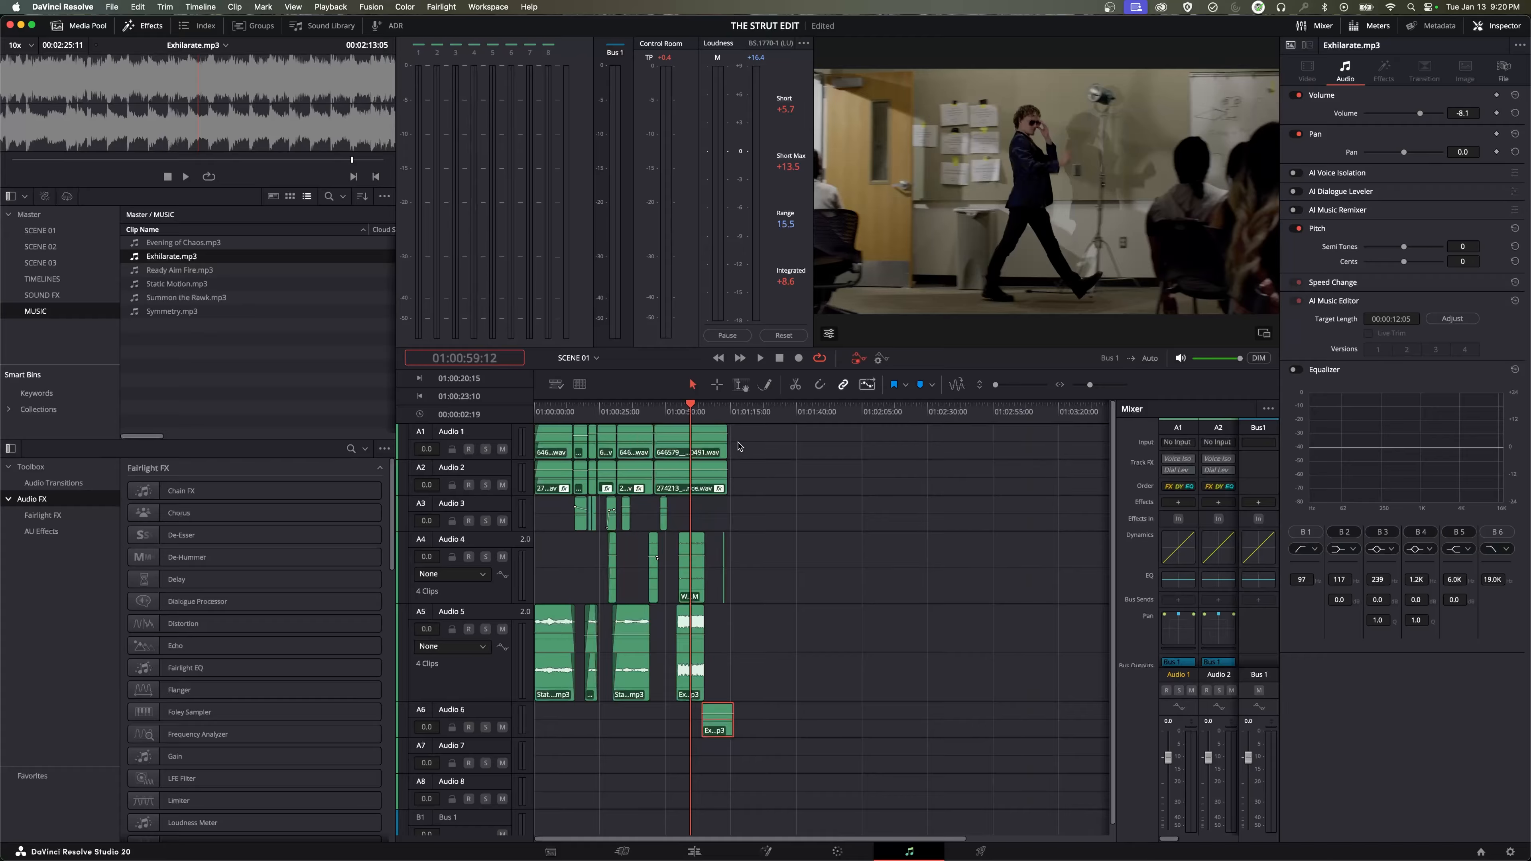
pyautogui.click(749, 414)
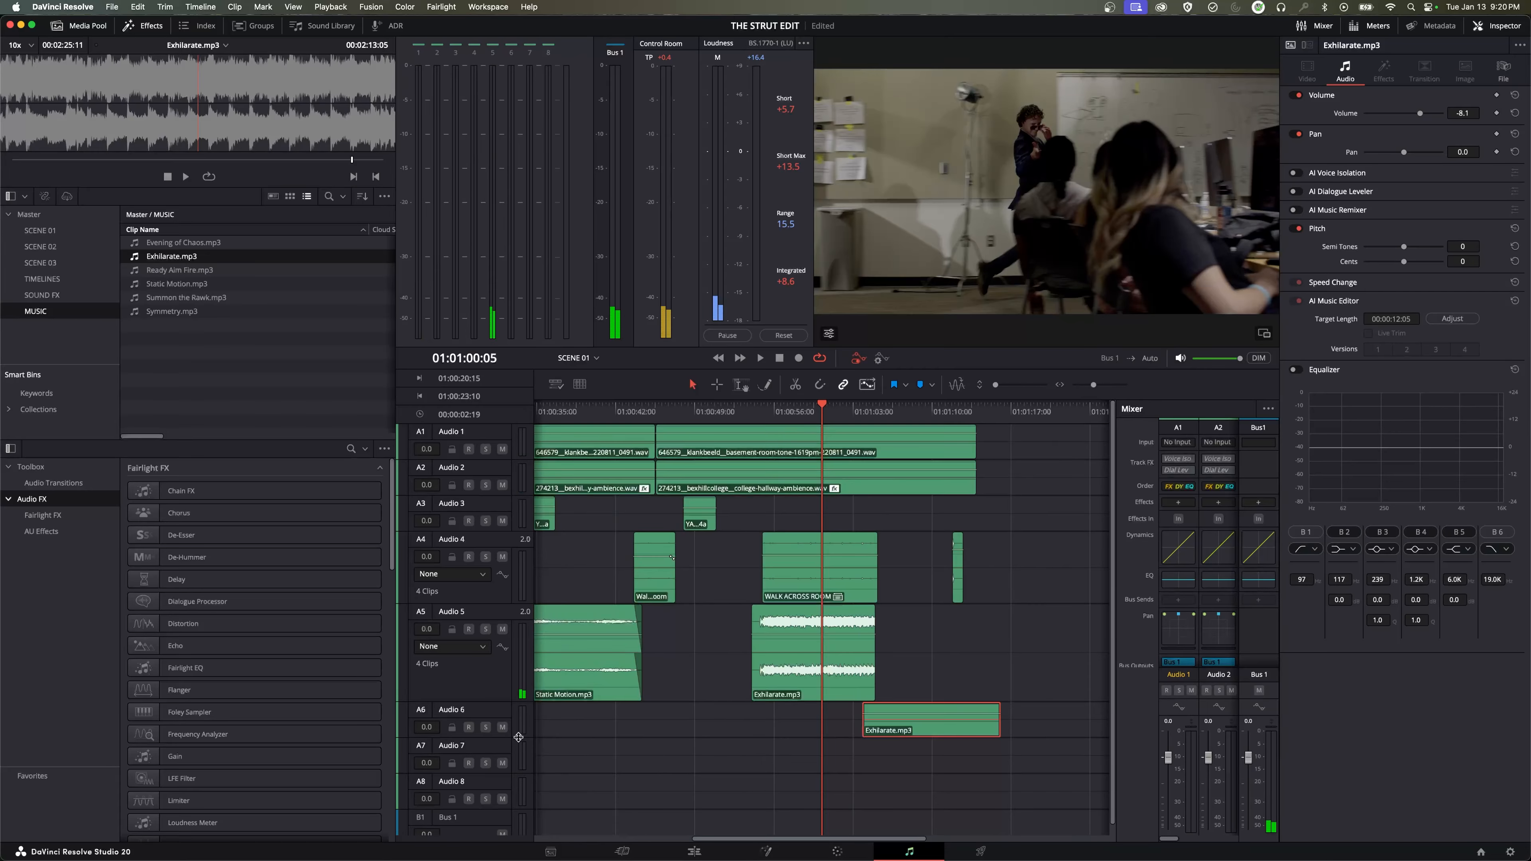
pyautogui.moveTo(518, 738); pyautogui.dragTo(518, 798)
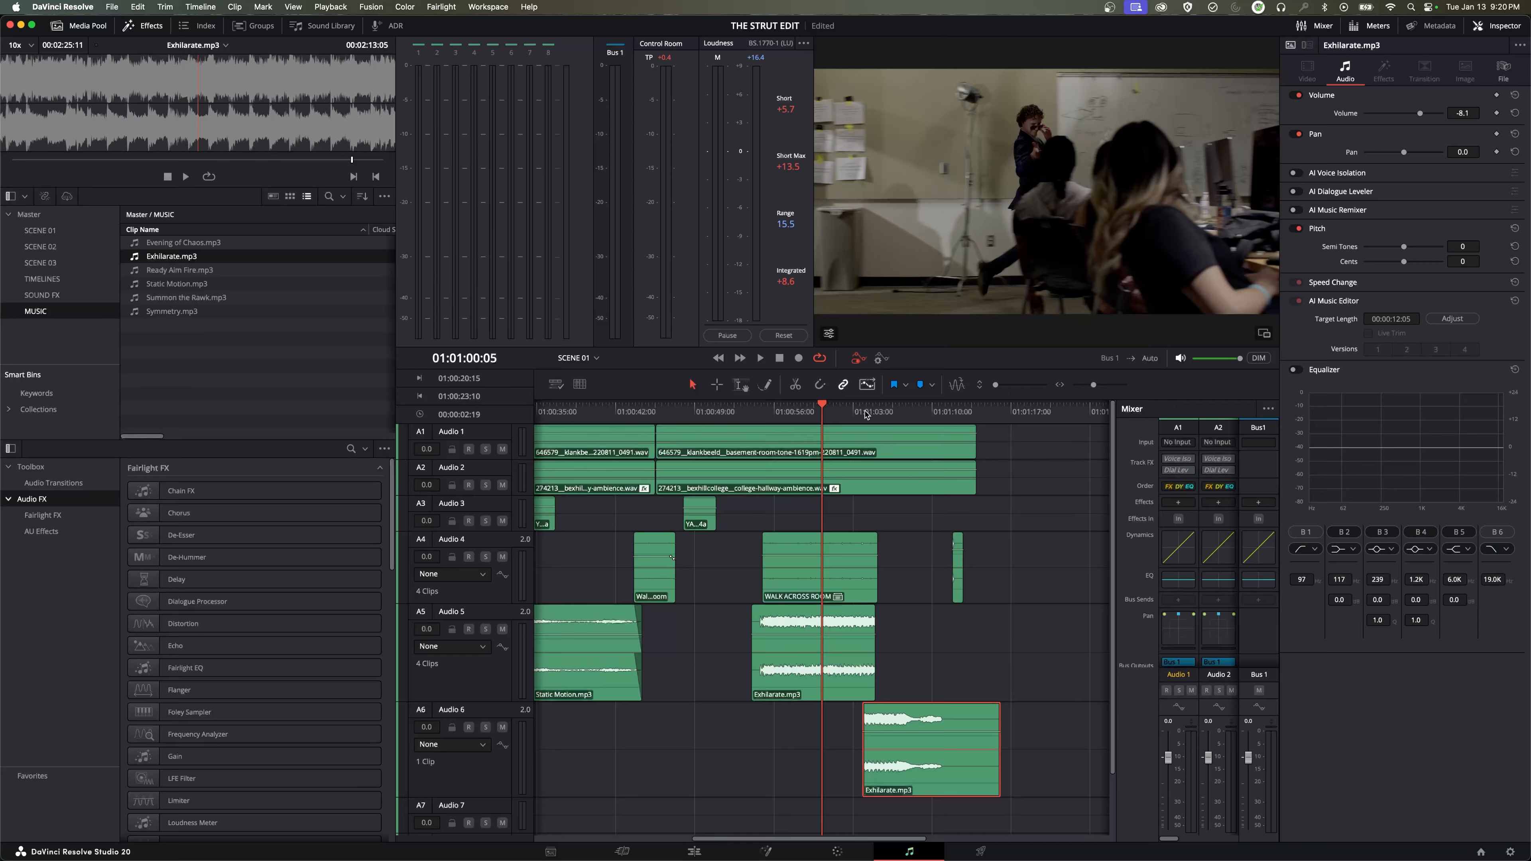
# Step: Scrub the raised-arm shot around 01:01:07 and shift the Exhilarate ending piece on Audio 6 to start at about 01:01:02
pyautogui.moveTo(865, 414); pyautogui.dragTo(918, 428)
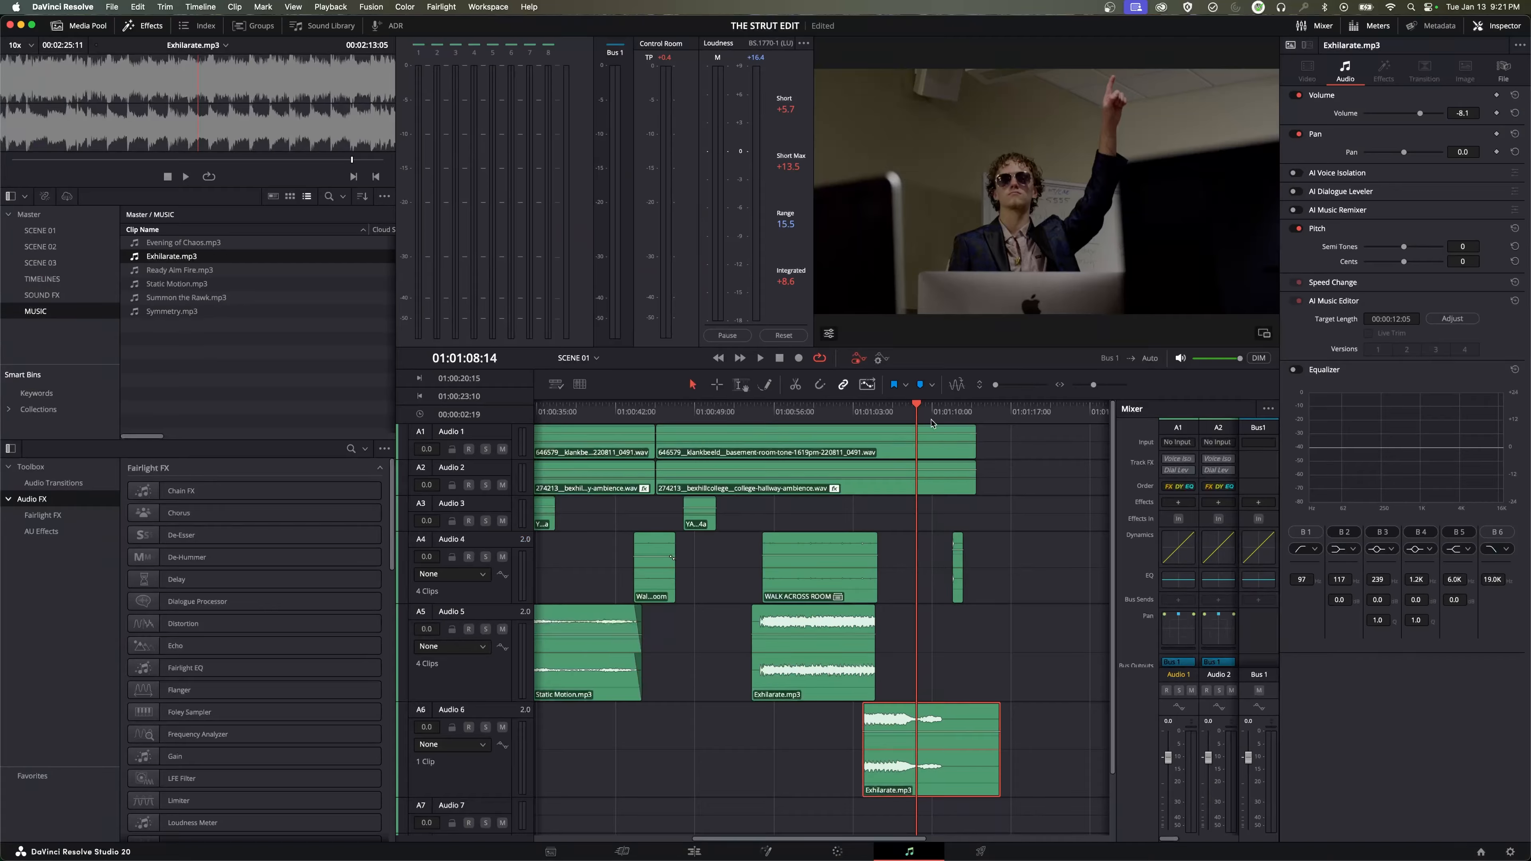
pyautogui.moveTo(911, 406); pyautogui.dragTo(903, 411)
pyautogui.press('super+equal')
pyautogui.press('super+equal')
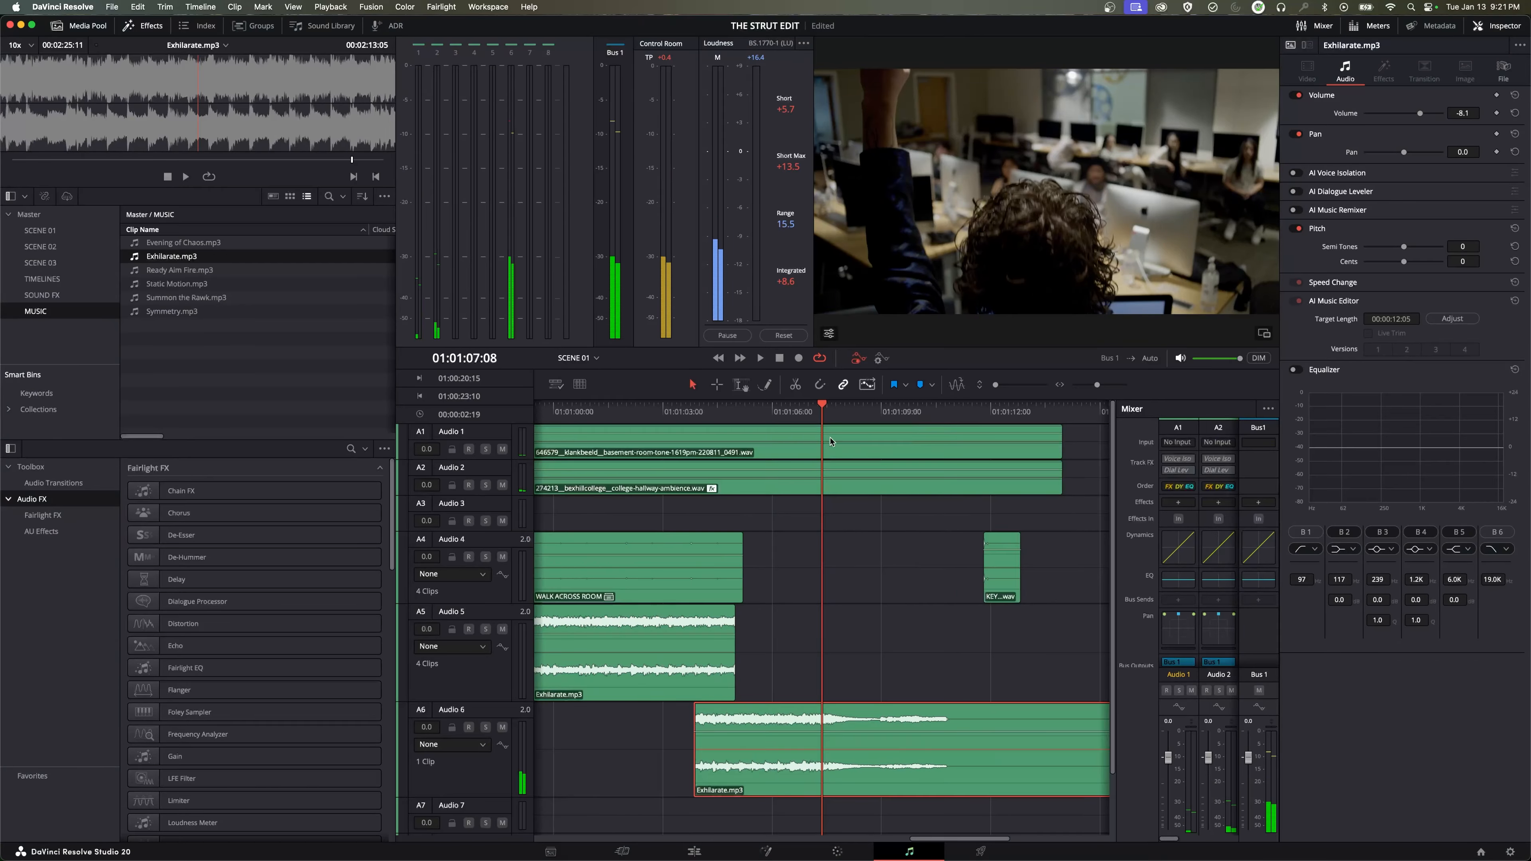
pyautogui.click(806, 411)
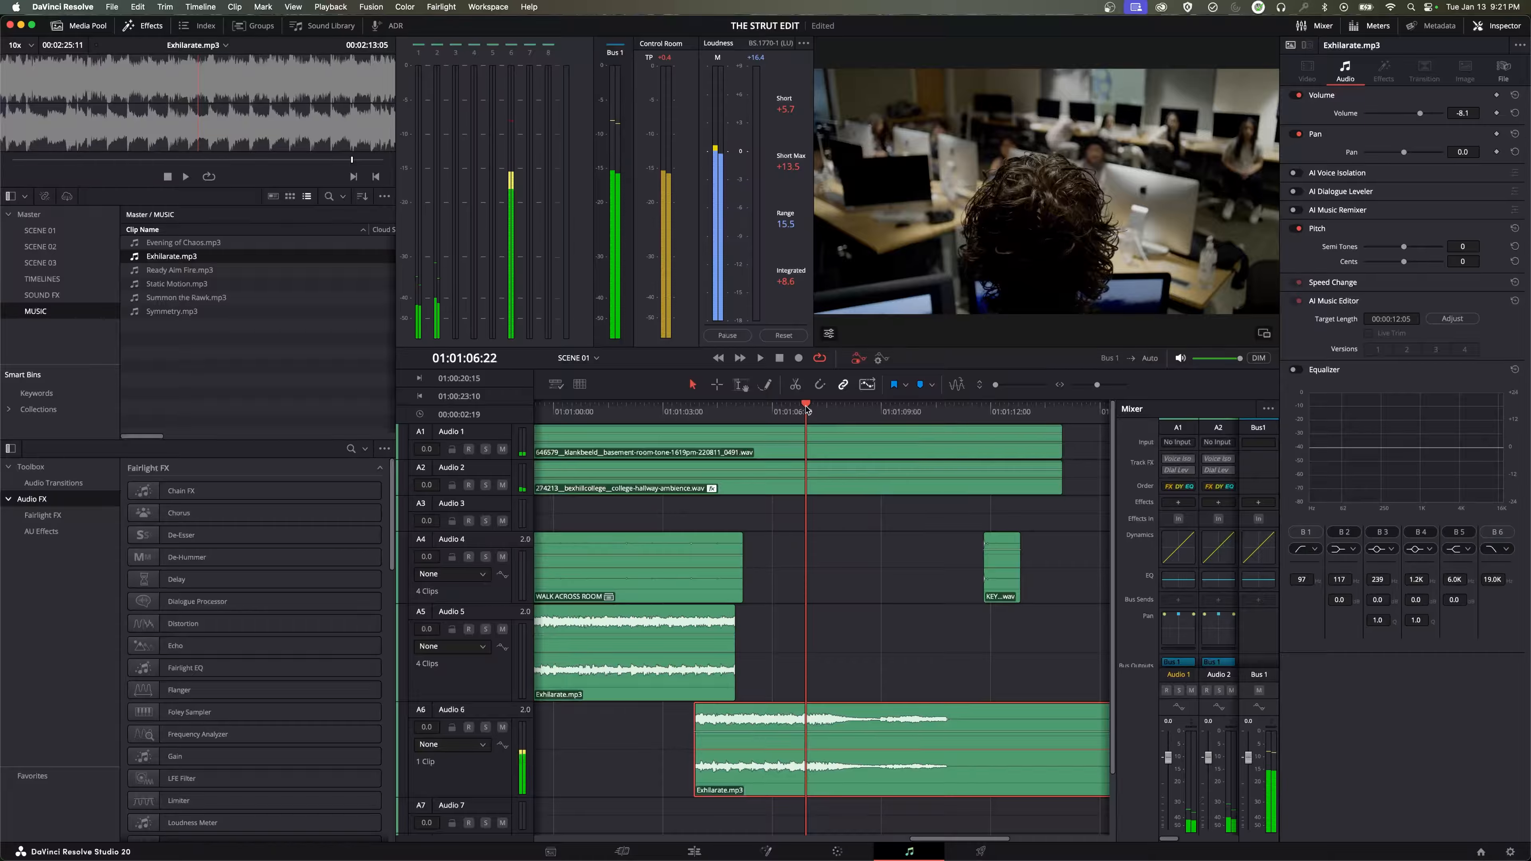
pyautogui.moveTo(806, 411); pyautogui.dragTo(801, 411)
pyautogui.press('space')
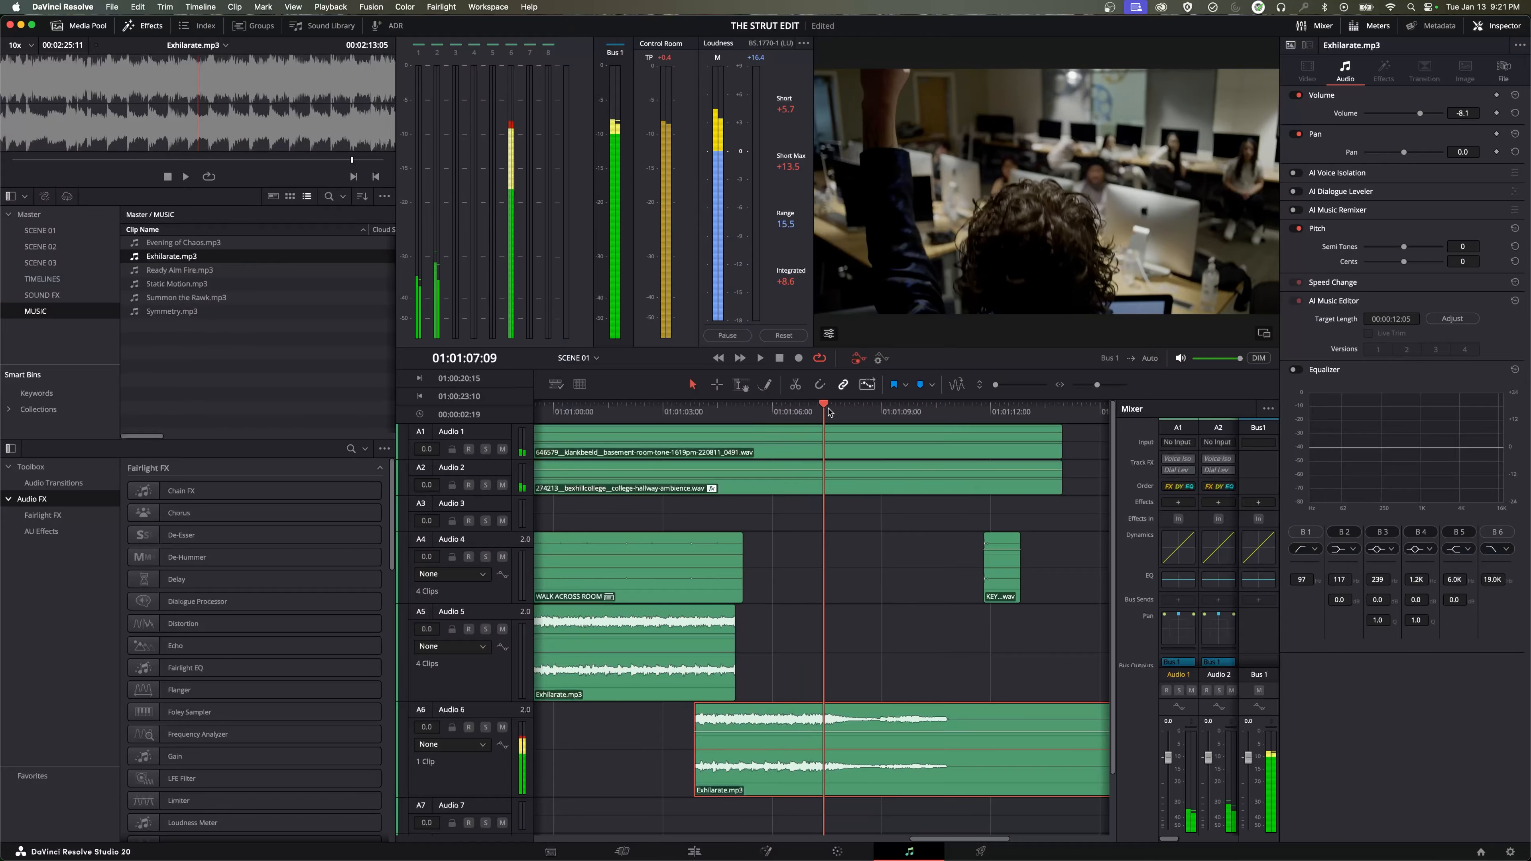
pyautogui.moveTo(919, 716); pyautogui.dragTo(859, 716)
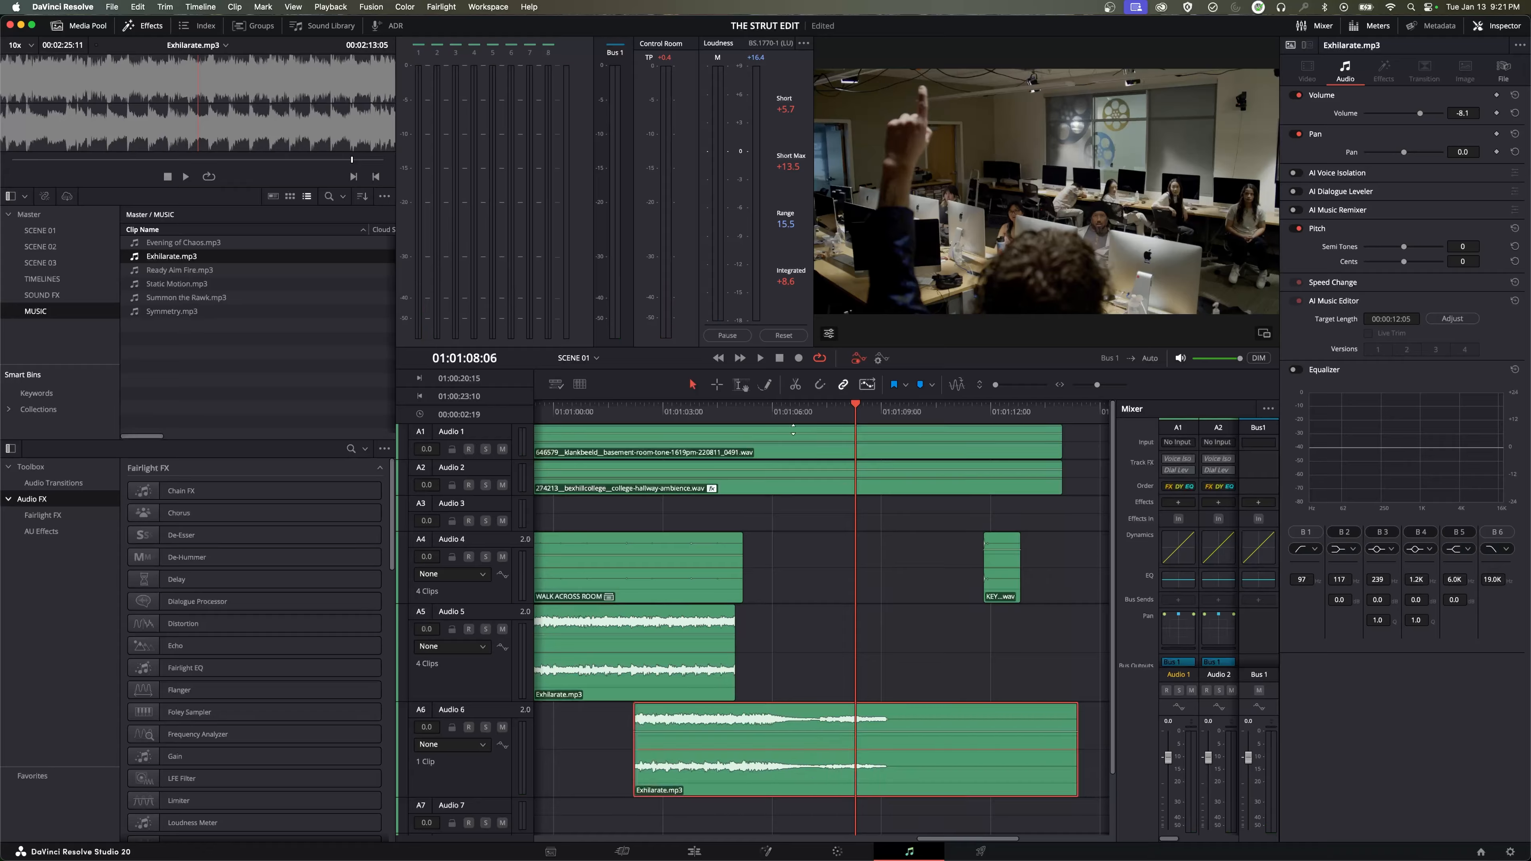
# Step: Play the Exhilarate ending from 01:01:05:15 to 01:01:10:19 and trim the piece's silent tail to end at about 01:01:09:15
pyautogui.click(761, 413)
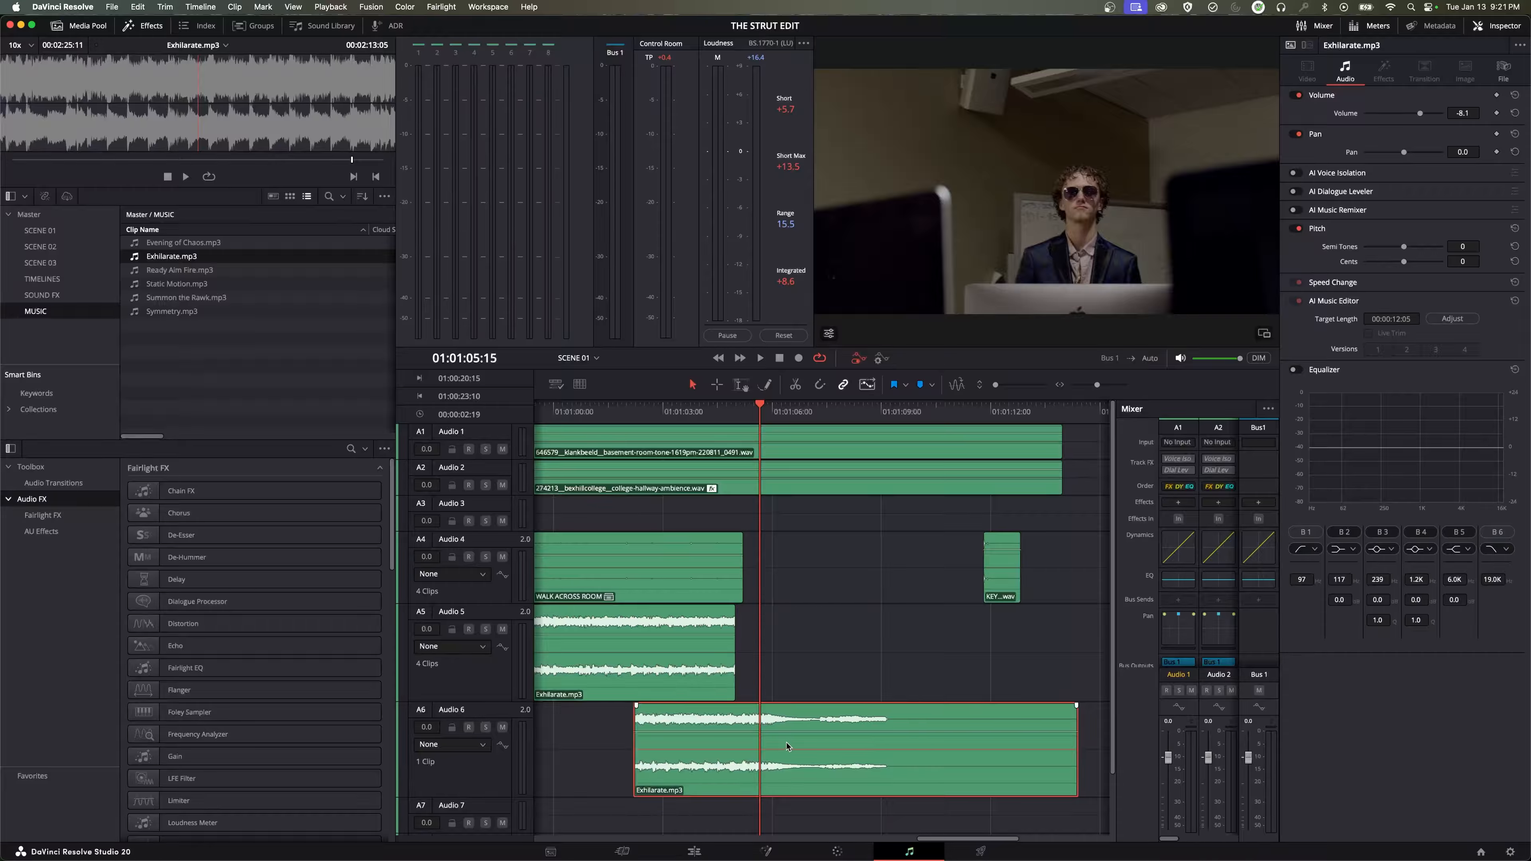
pyautogui.press('space')
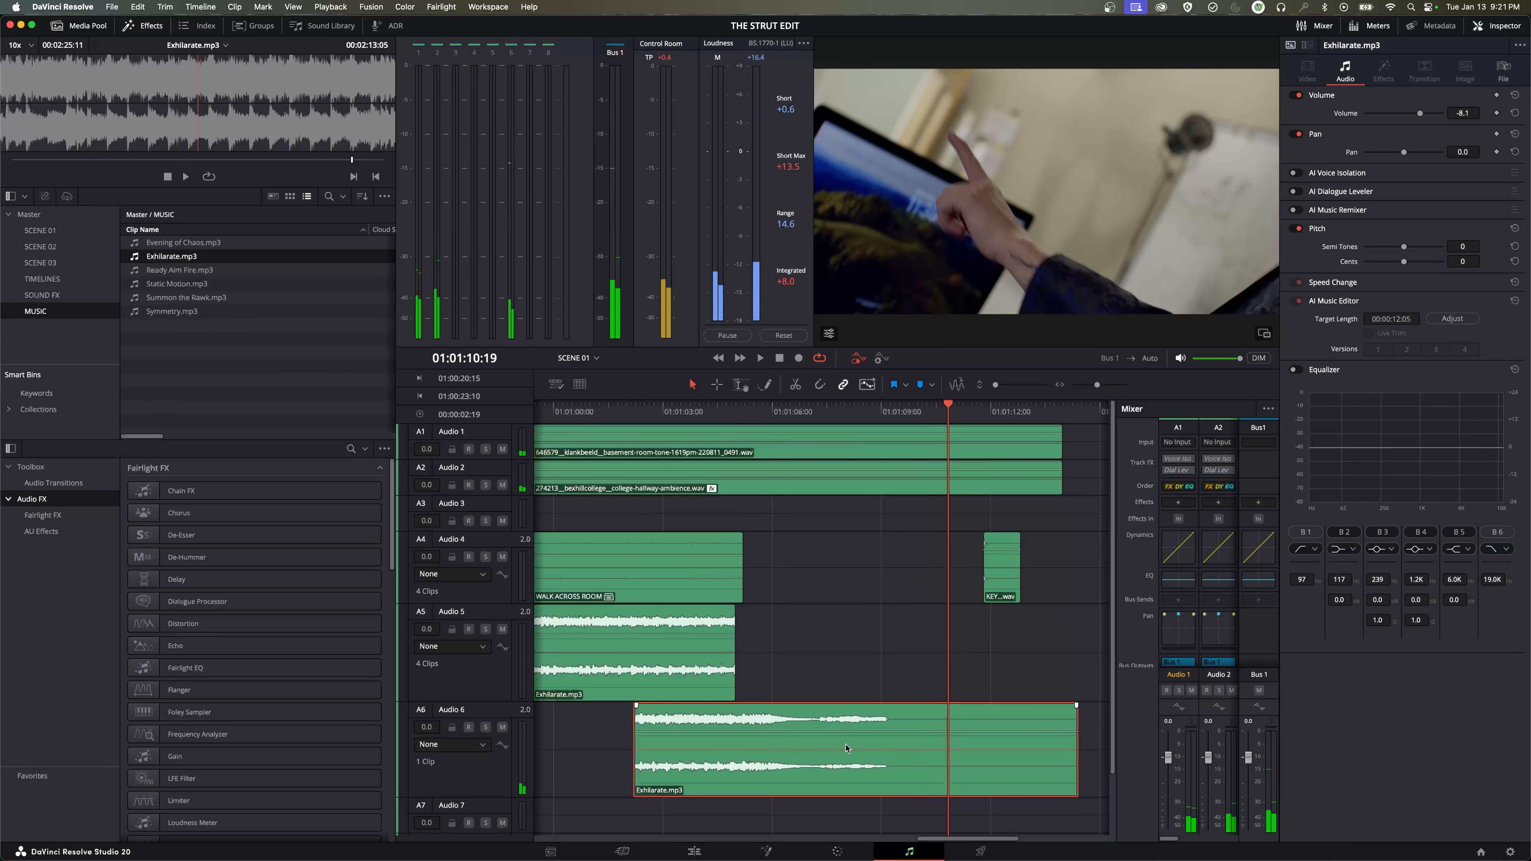
pyautogui.click(1075, 721)
pyautogui.moveTo(1075, 722); pyautogui.dragTo(908, 722)
pyautogui.press('super+minus')
pyautogui.press('super+minus')
pyautogui.press('super+minus')
# Step: Trim the ending piece's start to meet the first Exhilarate clip's end at about 01:01:05 and move it up to track Audio 5
pyautogui.click(764, 727)
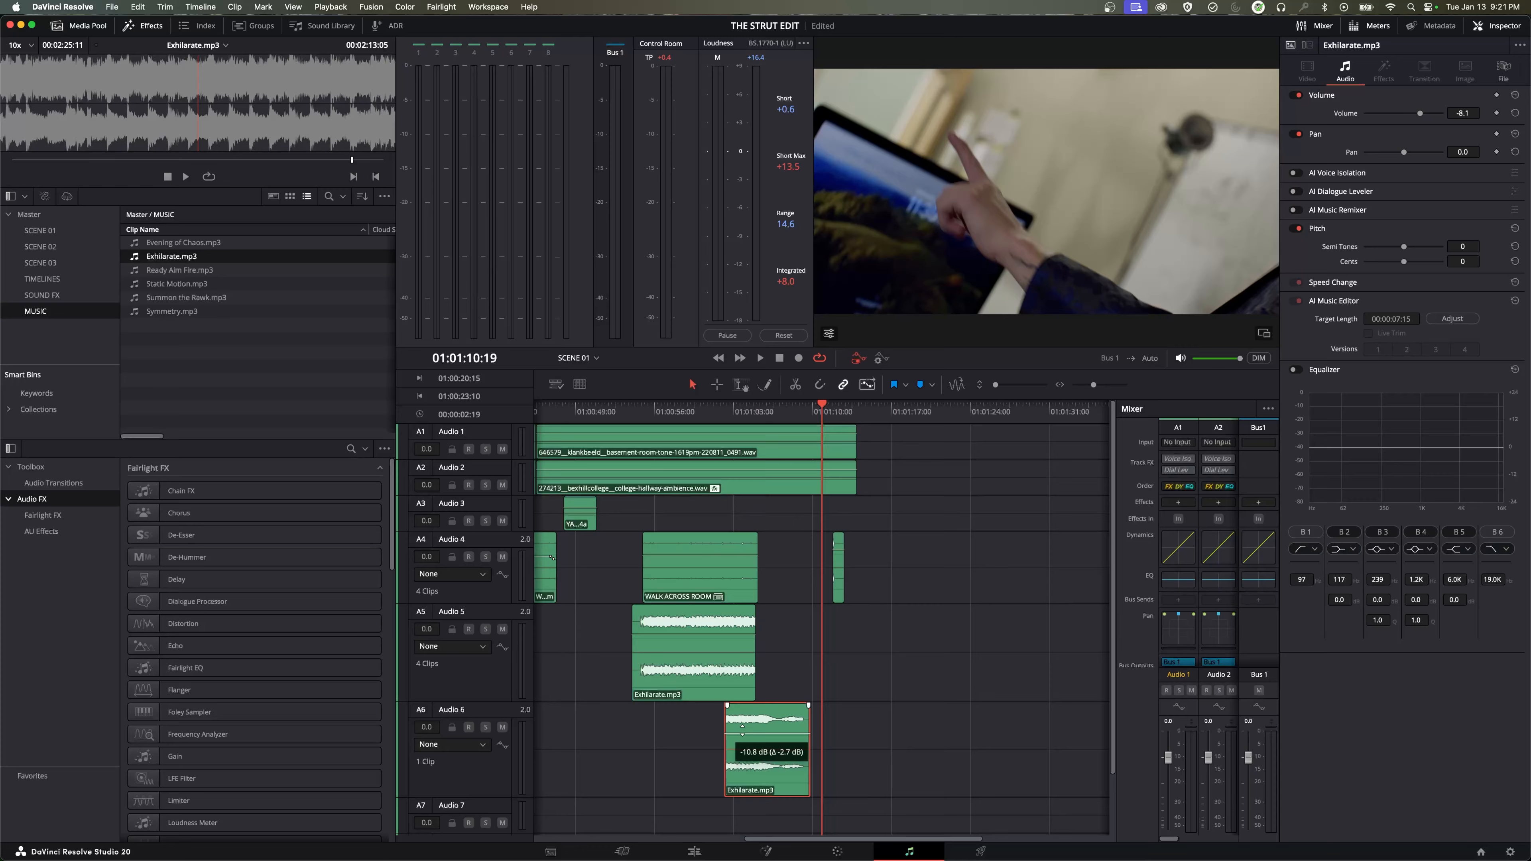
pyautogui.moveTo(731, 716)
pyautogui.mouseDown()
pyautogui.moveTo(761, 718)
pyautogui.moveTo(742, 718)
pyautogui.mouseUp()
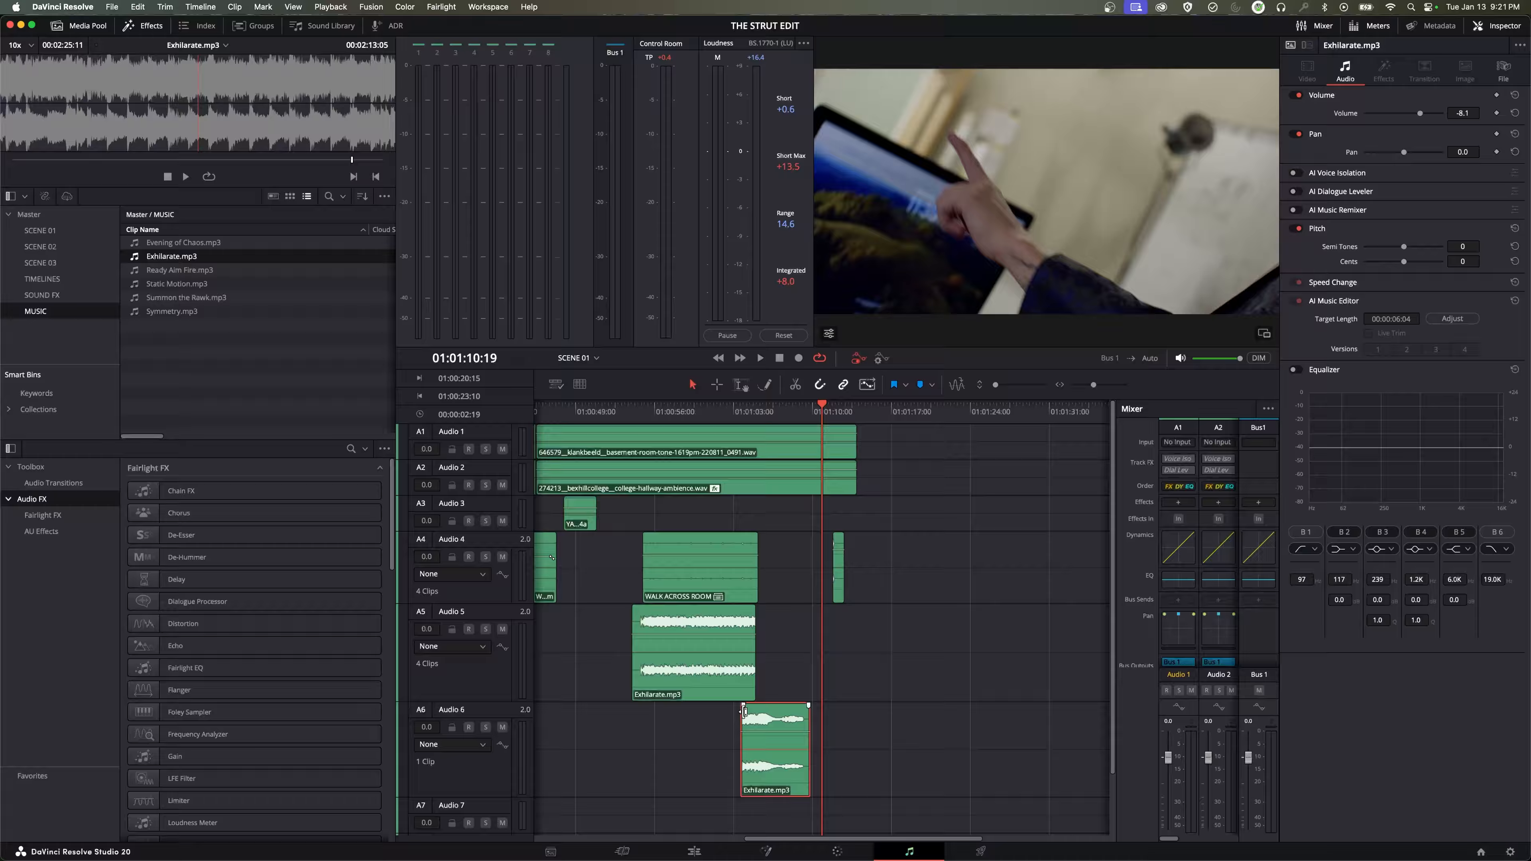
pyautogui.moveTo(743, 713); pyautogui.dragTo(757, 713)
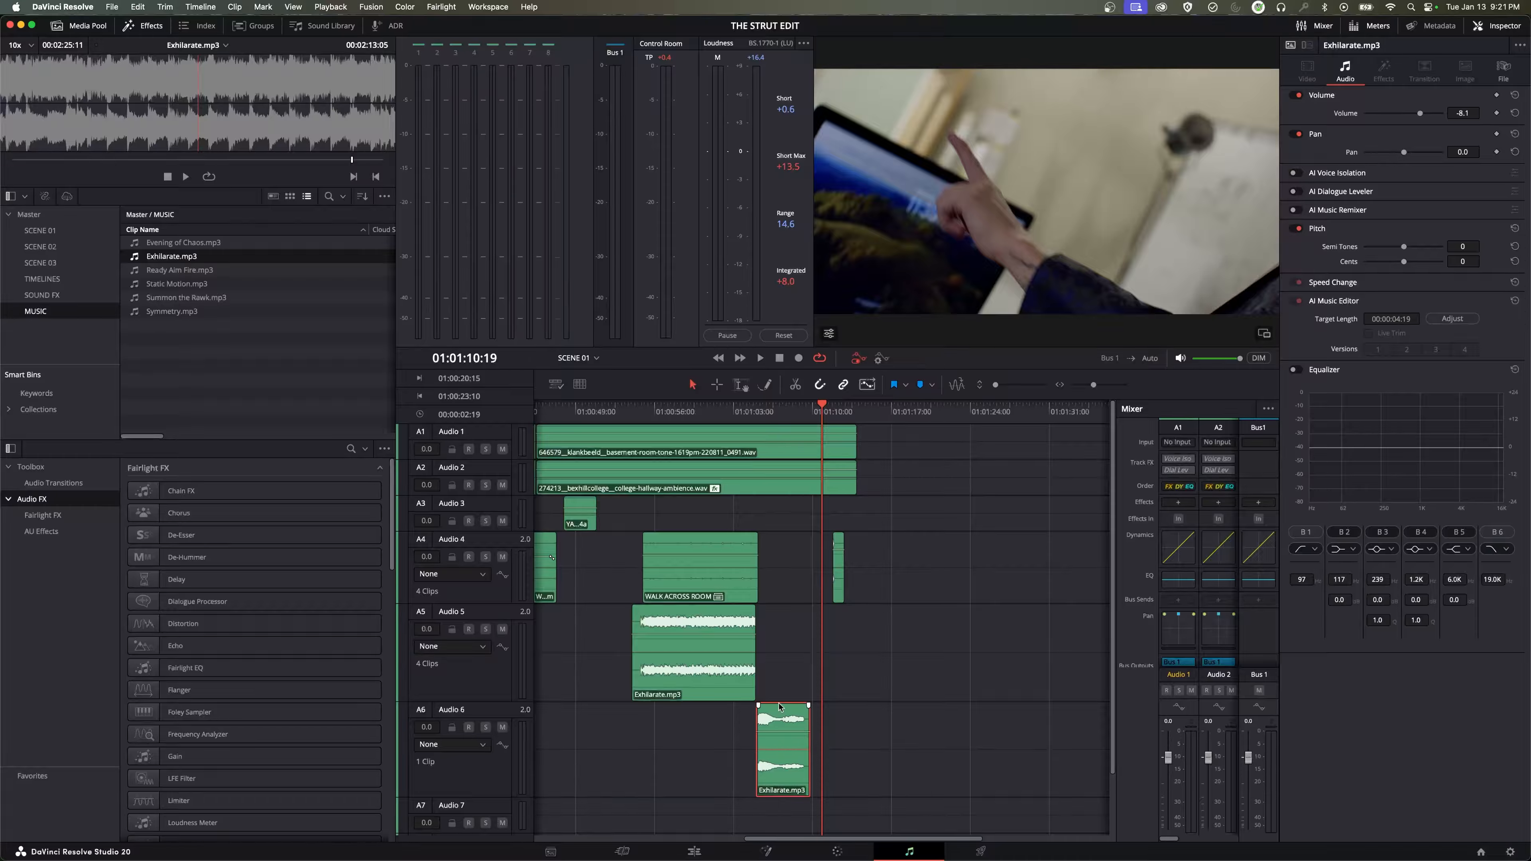
pyautogui.hotkey('alt', 'Up')
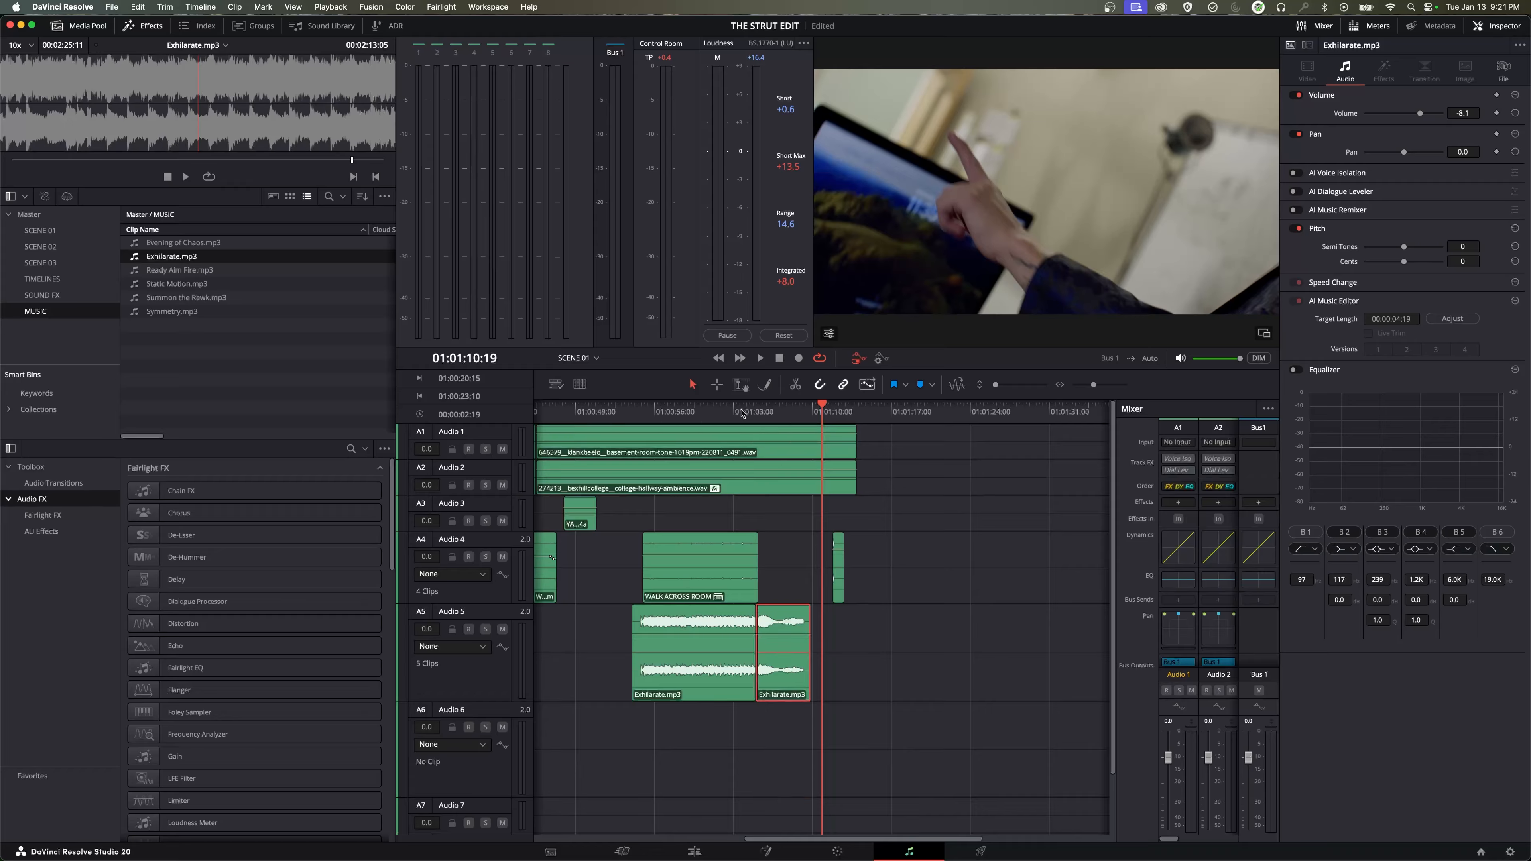
# Step: Play across the join between the two Exhilarate clips on Audio 5 from about 01:01:03 to 01:01:06:05
pyautogui.click(748, 413)
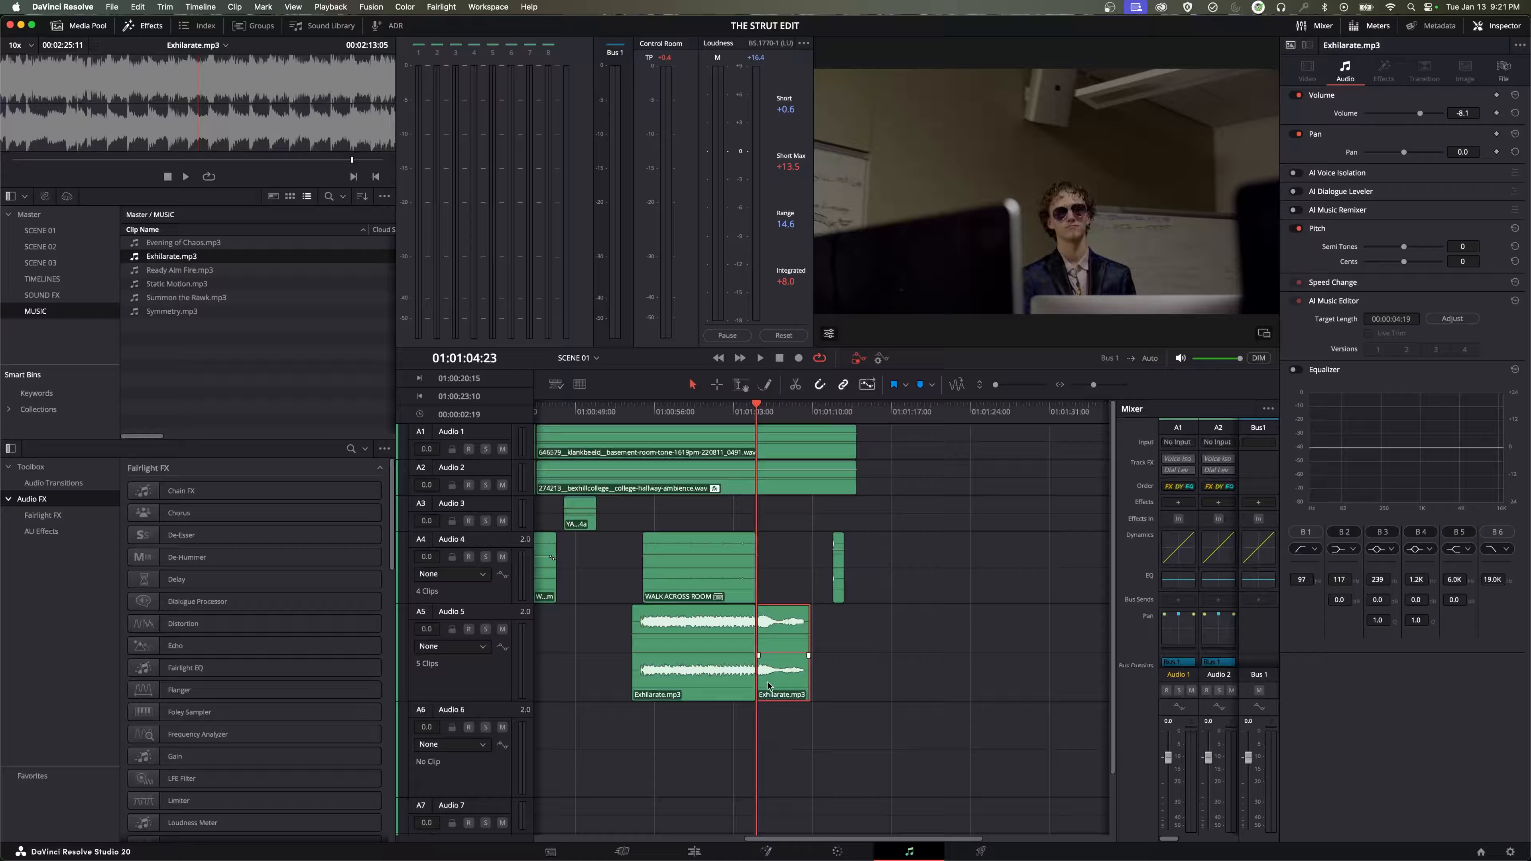
pyautogui.scroll(4, 758, 654)
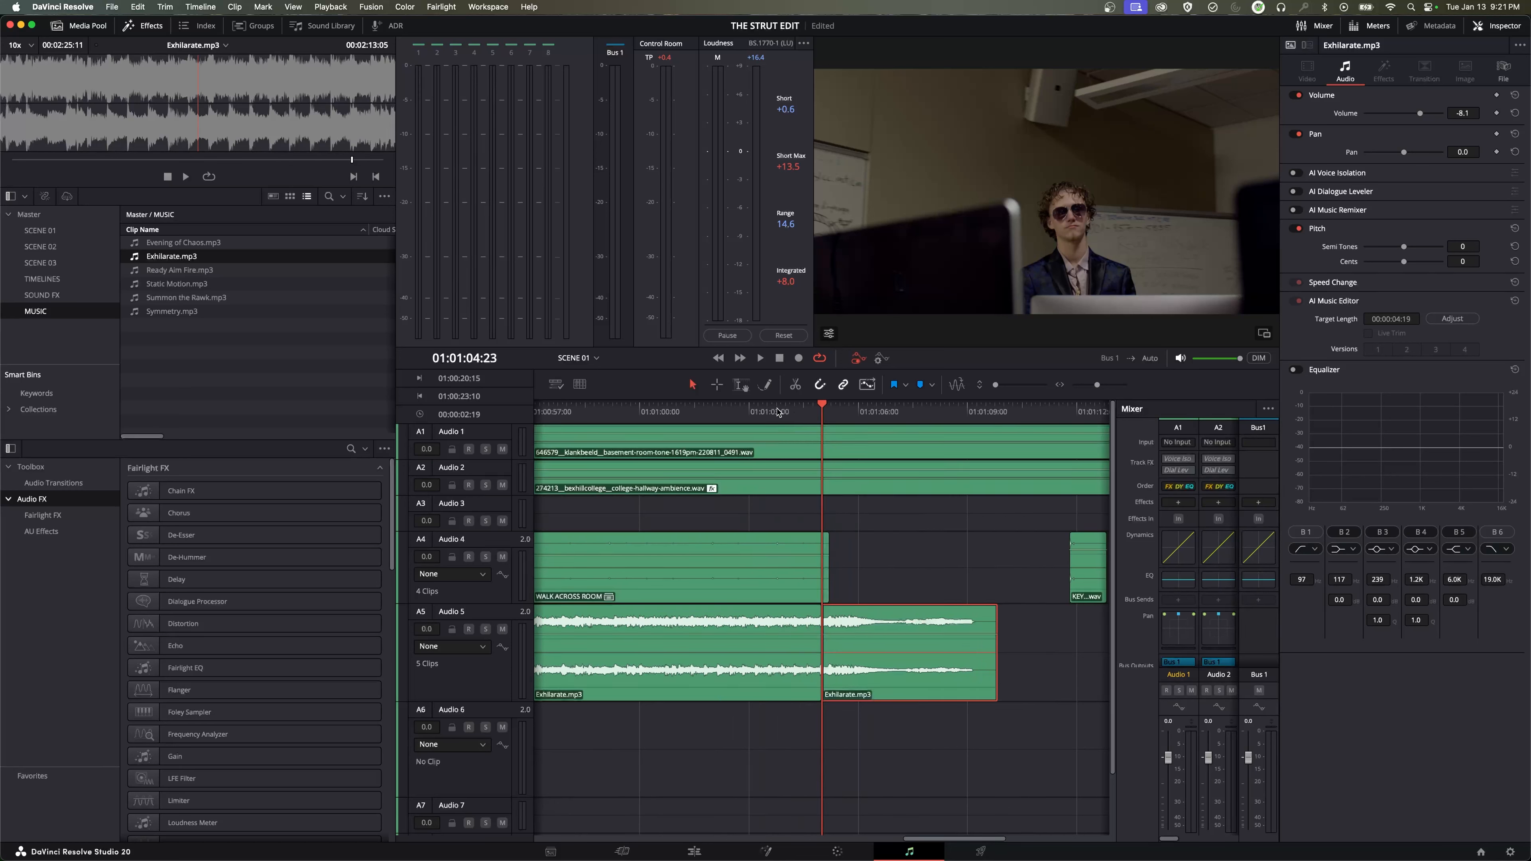
pyautogui.click(758, 412)
pyautogui.press('space')
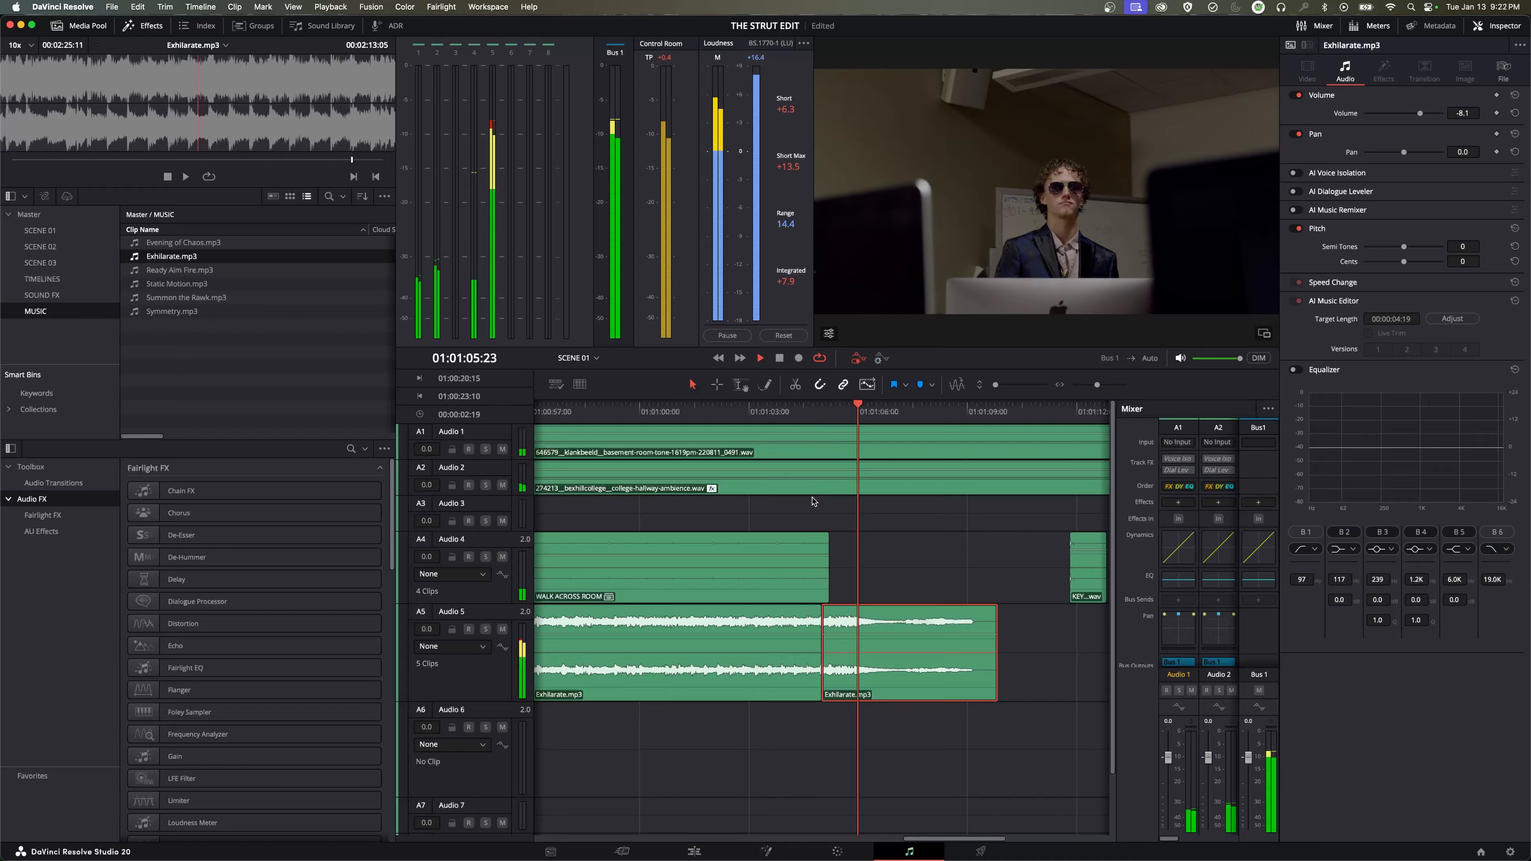
pyautogui.press('space')
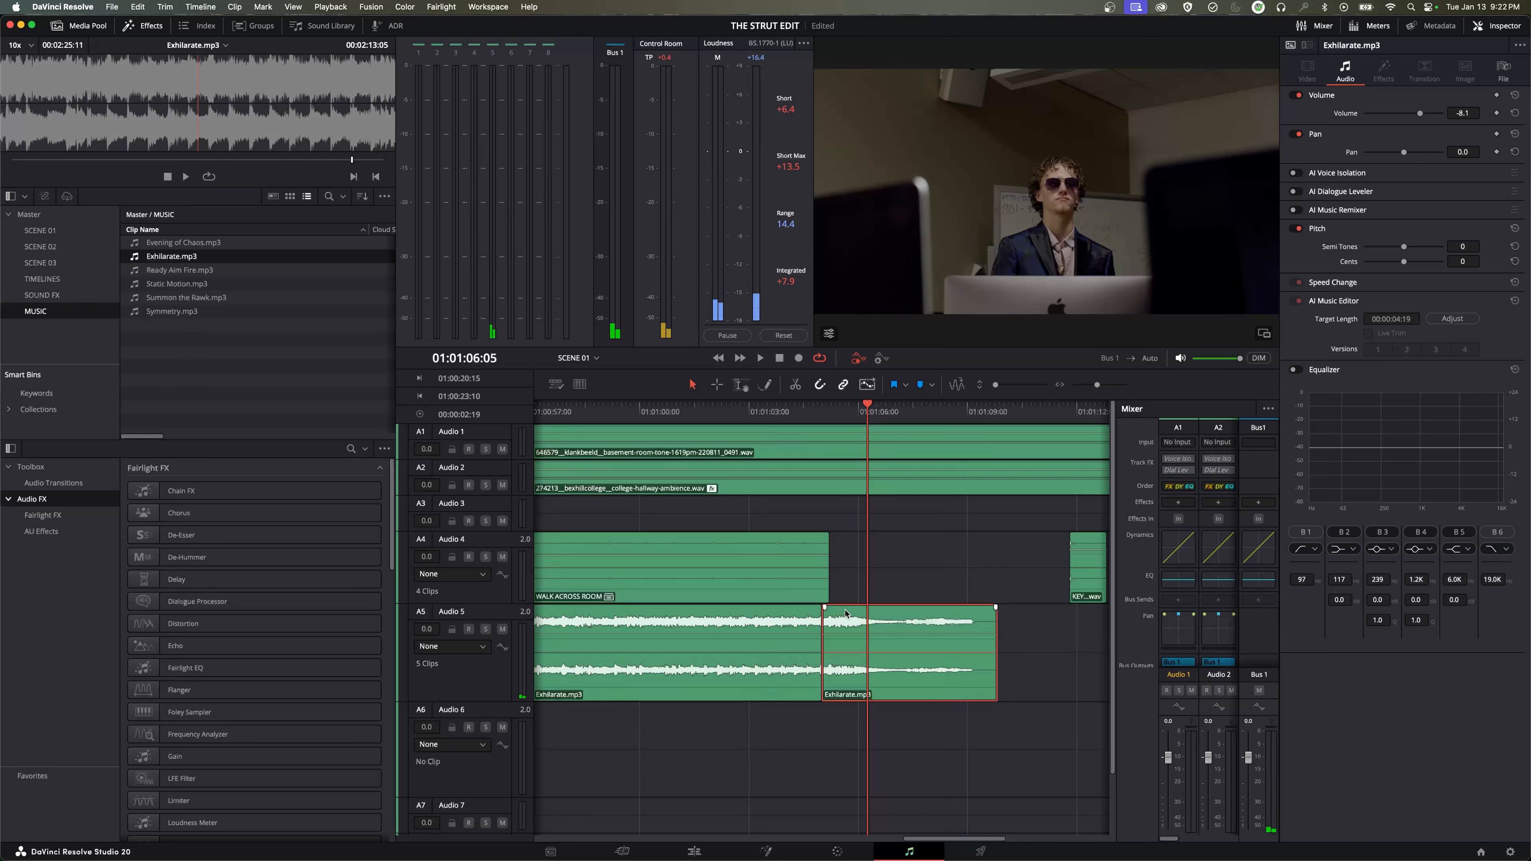
# Step: Move the Exhilarate ending piece down to track Audio 6 and resize the tracks so the Audio 5 and 6 waveforms are taller
pyautogui.hotkey('alt', 'Down')
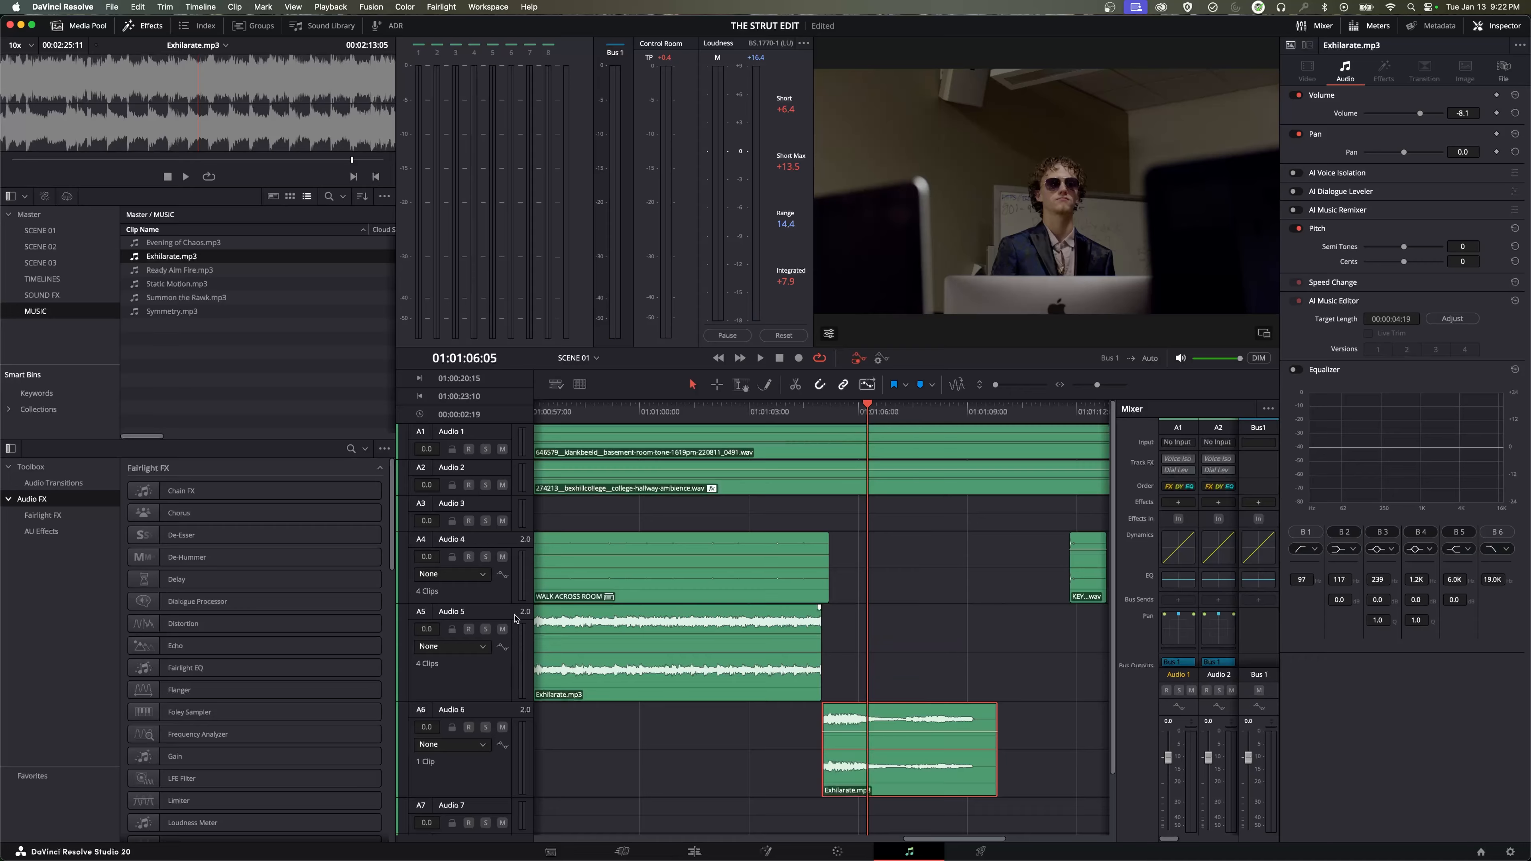
pyautogui.moveTo(508, 602); pyautogui.dragTo(500, 528)
pyautogui.moveTo(497, 626); pyautogui.dragTo(500, 670)
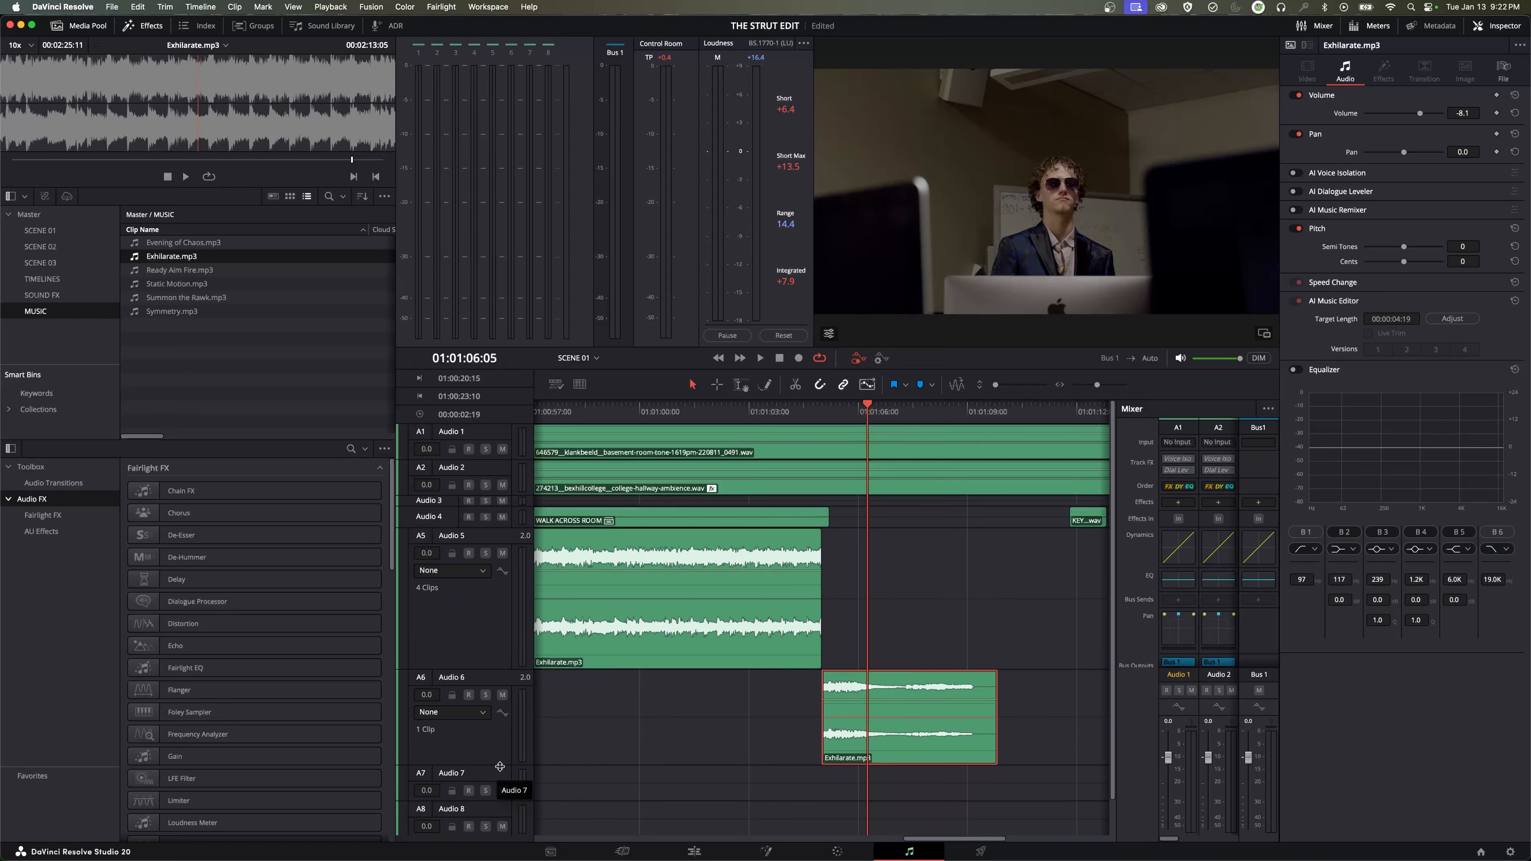
pyautogui.moveTo(500, 766); pyautogui.dragTo(499, 800)
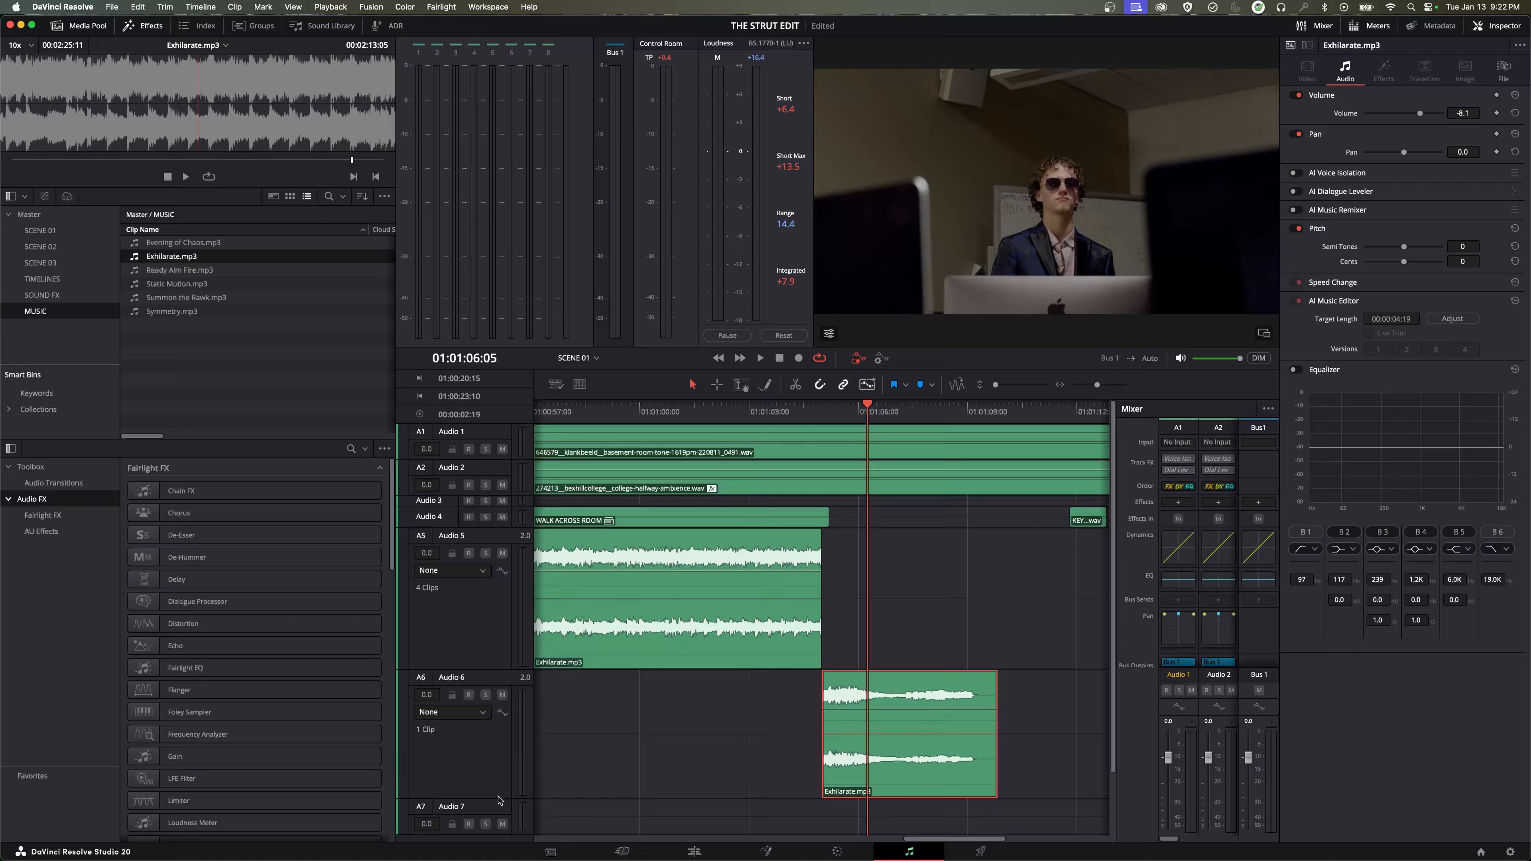
# Step: Extend the start of the ending piece on Audio 6 about 11 frames earlier so it overlaps the first Exhilarate clip before 01:01:04:23
pyautogui.click(822, 413)
pyautogui.press('super+equal')
pyautogui.press('super+equal')
pyautogui.press('super+equal')
pyautogui.press('super+equal')
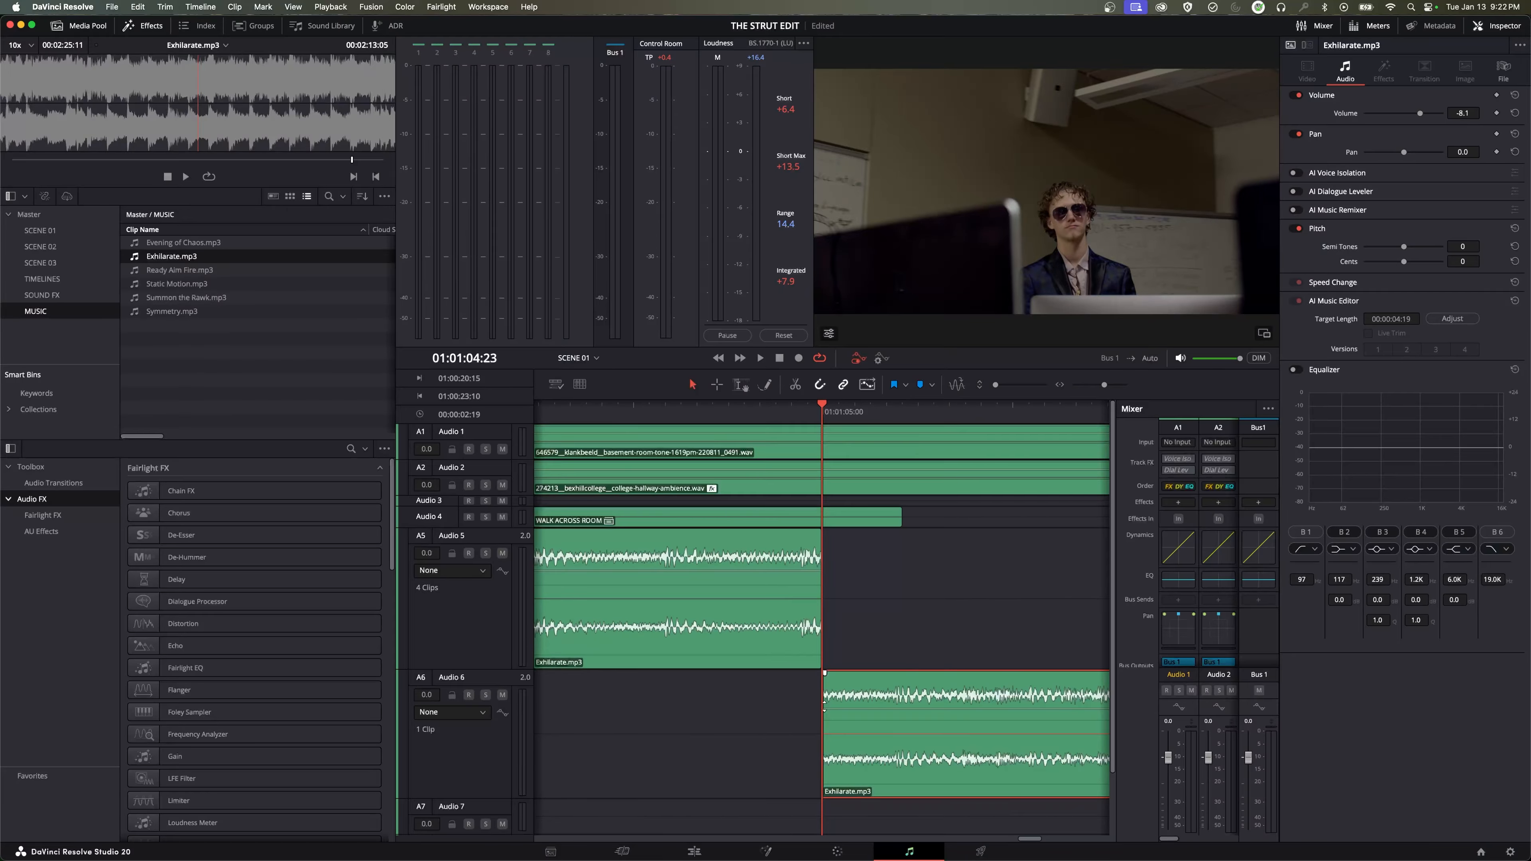
pyautogui.moveTo(824, 707); pyautogui.dragTo(656, 706)
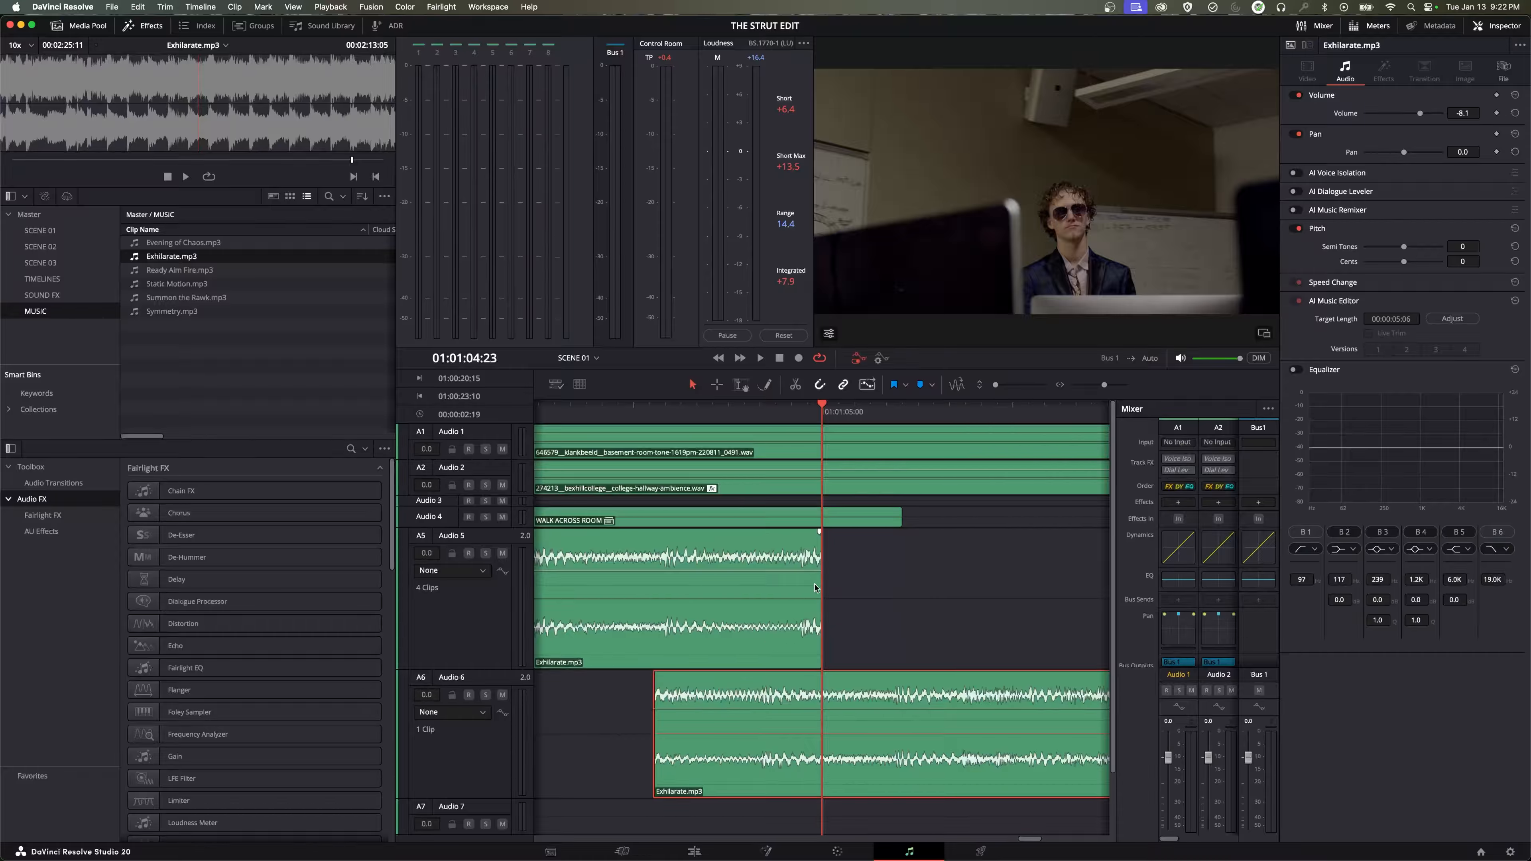
# Step: Slide the ending piece on Audio 6 to line its waveform peaks up with the first Exhilarate clip and extend its start about 6 frames
pyautogui.press('Left')
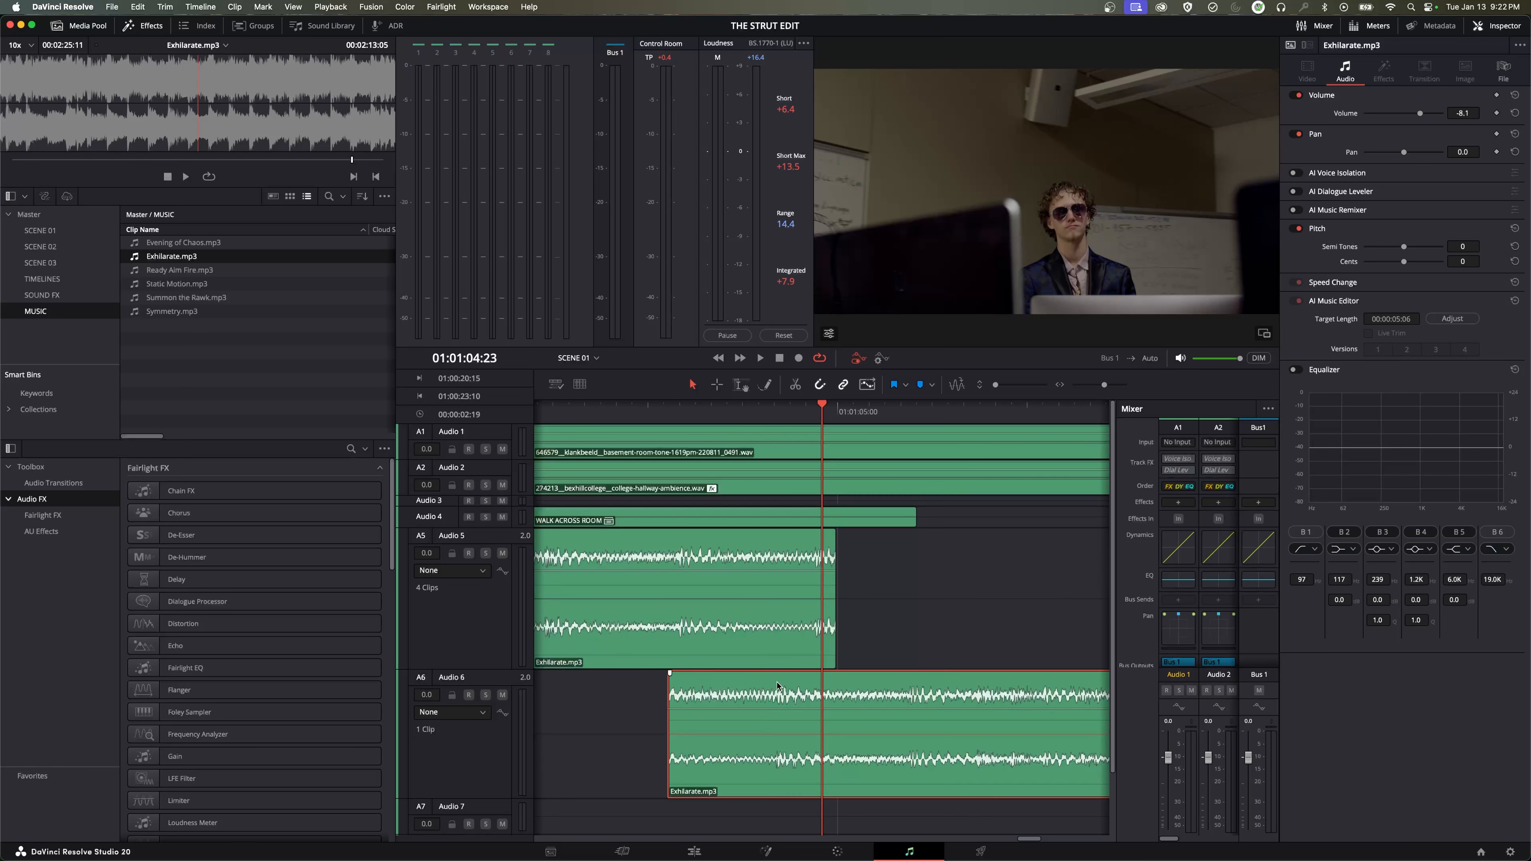
pyautogui.press('d')
pyautogui.moveTo(790, 686); pyautogui.dragTo(821, 692)
pyautogui.press('d')
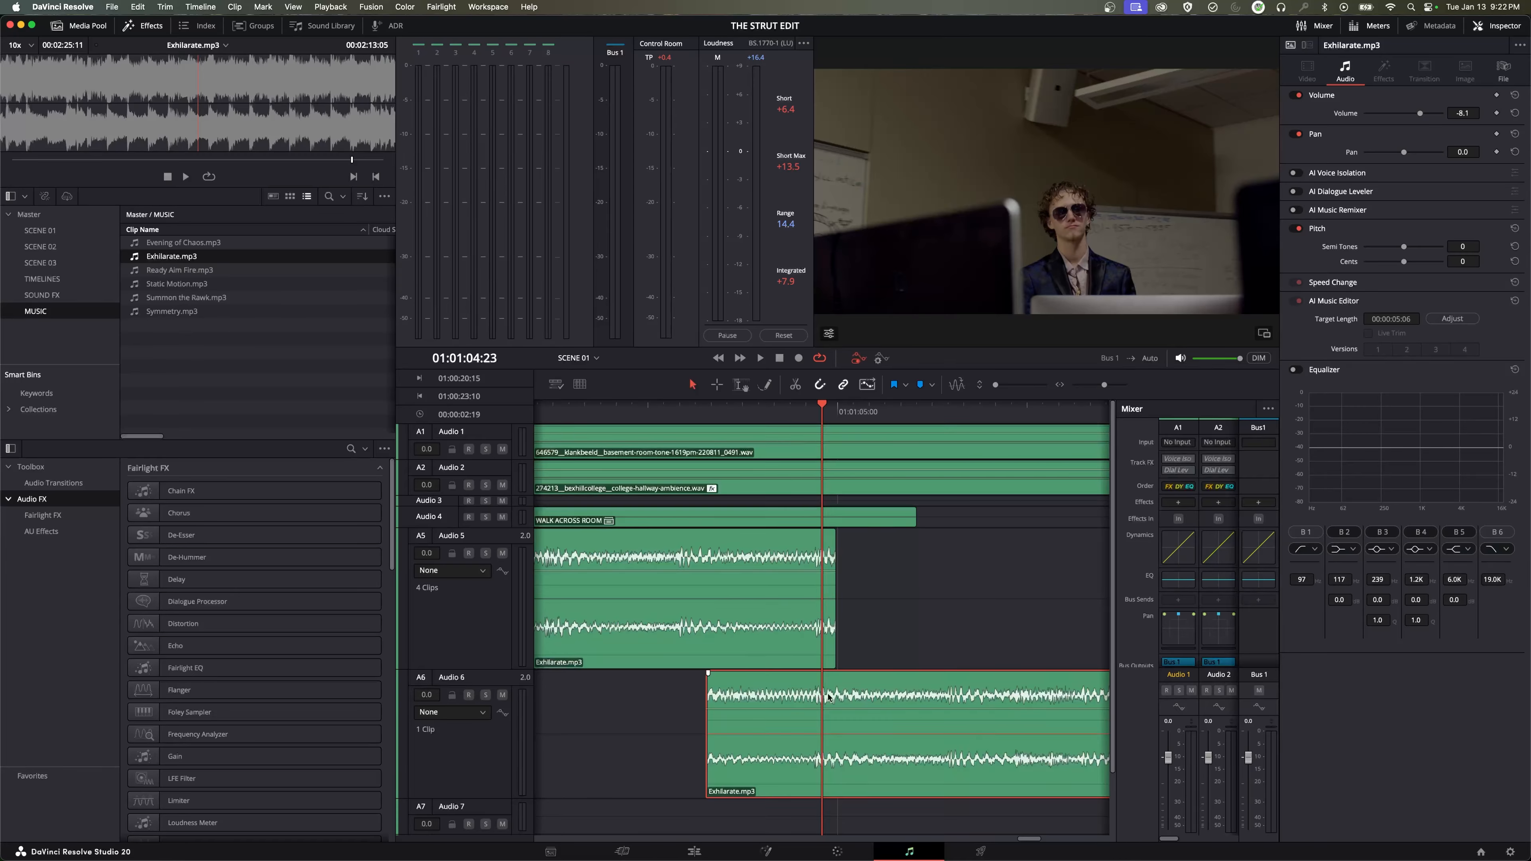
pyautogui.moveTo(709, 705); pyautogui.dragTo(616, 700)
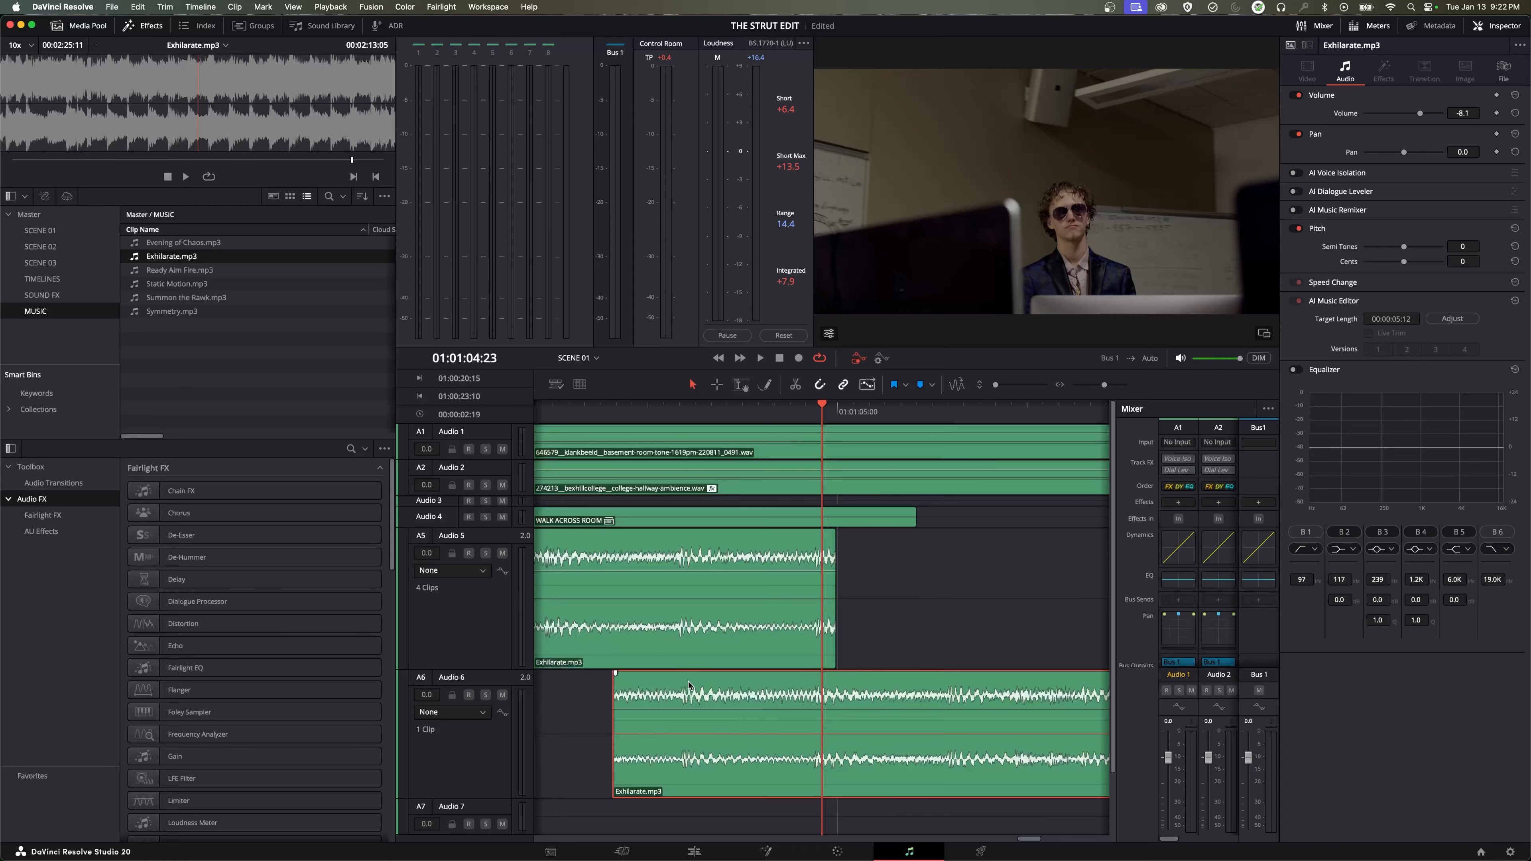
pyautogui.press('d')
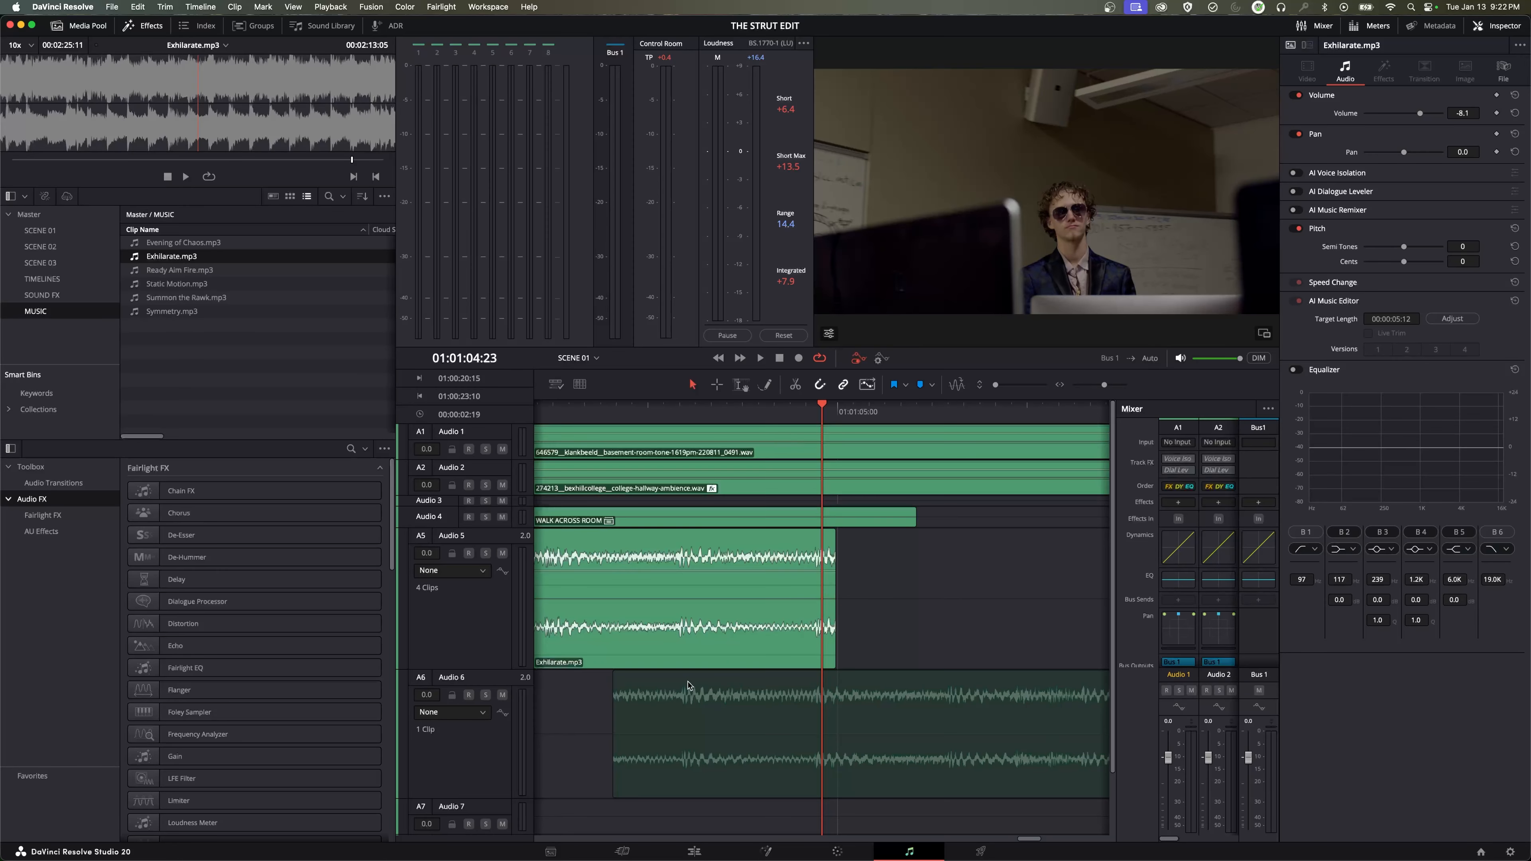
pyautogui.press('d')
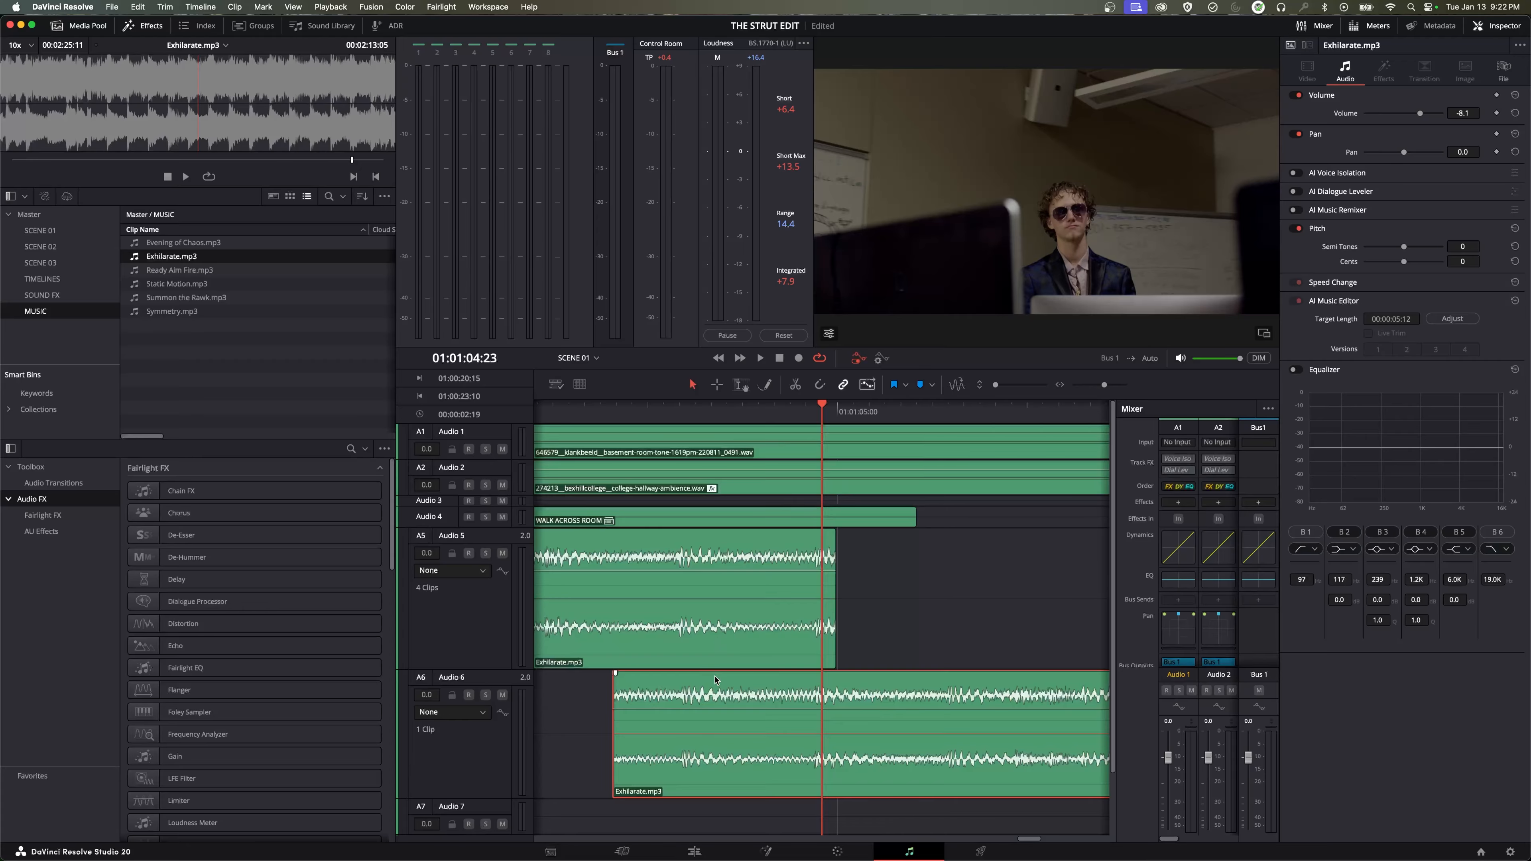
pyautogui.press('d')
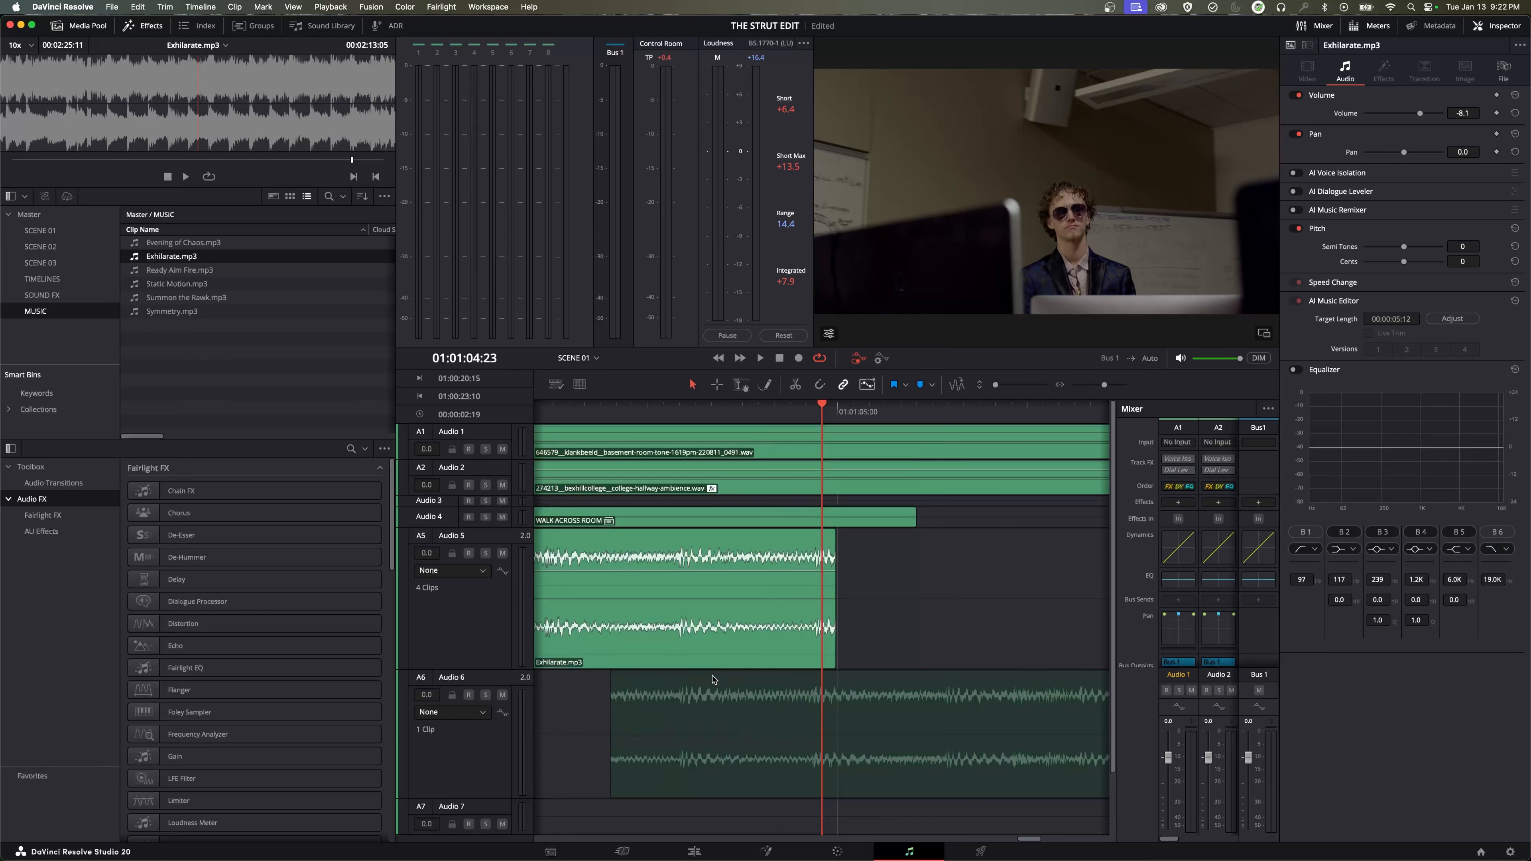
pyautogui.press('d')
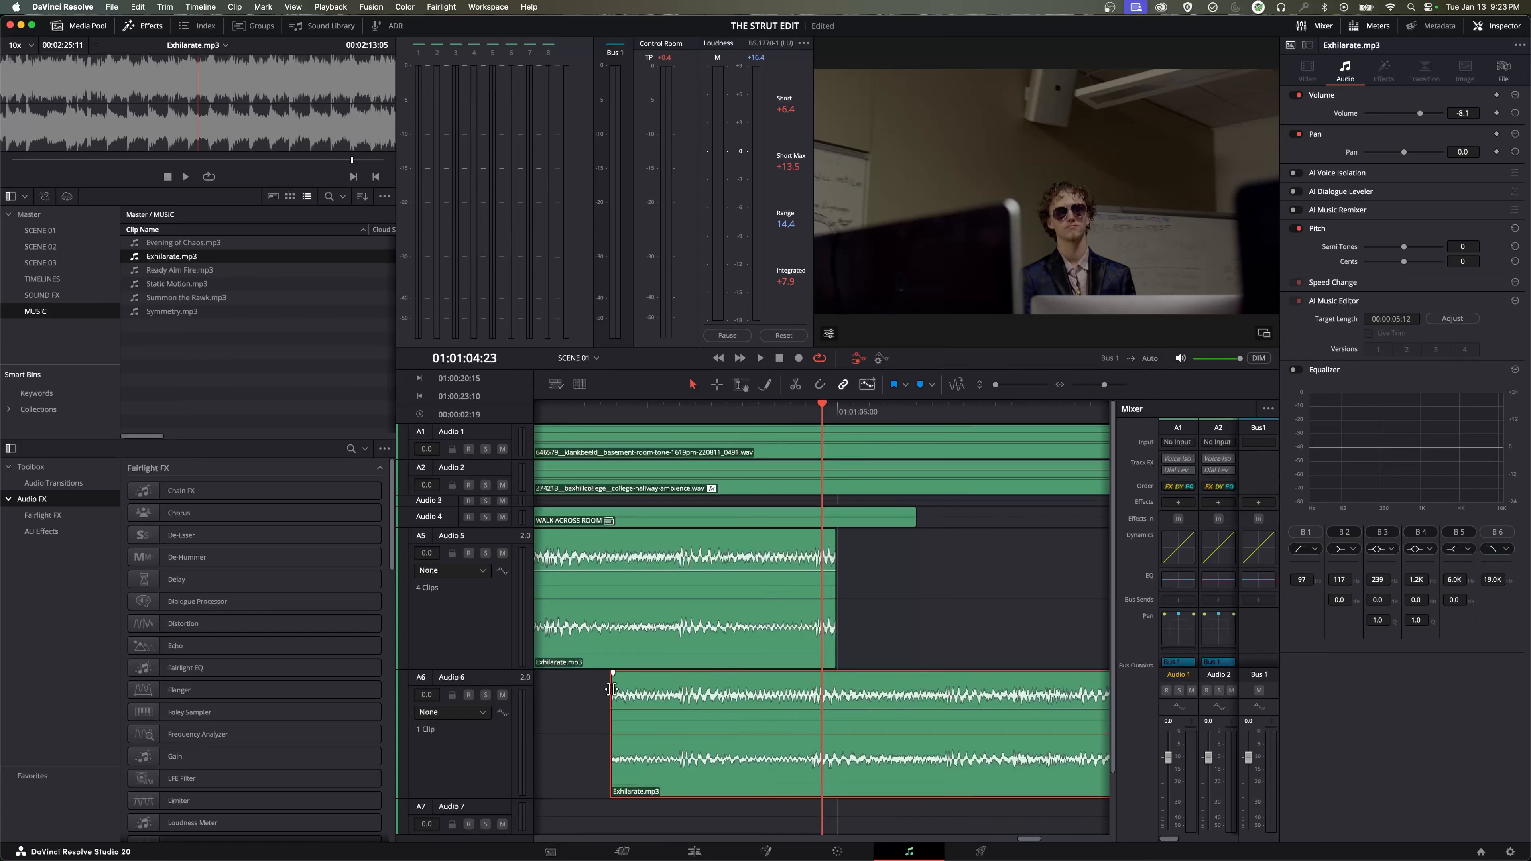
# Step: Trim the ending piece's start to about 01:01:04:11 and move it up to track Audio 5 over the first clip's end
pyautogui.moveTo(610, 689); pyautogui.dragTo(644, 698)
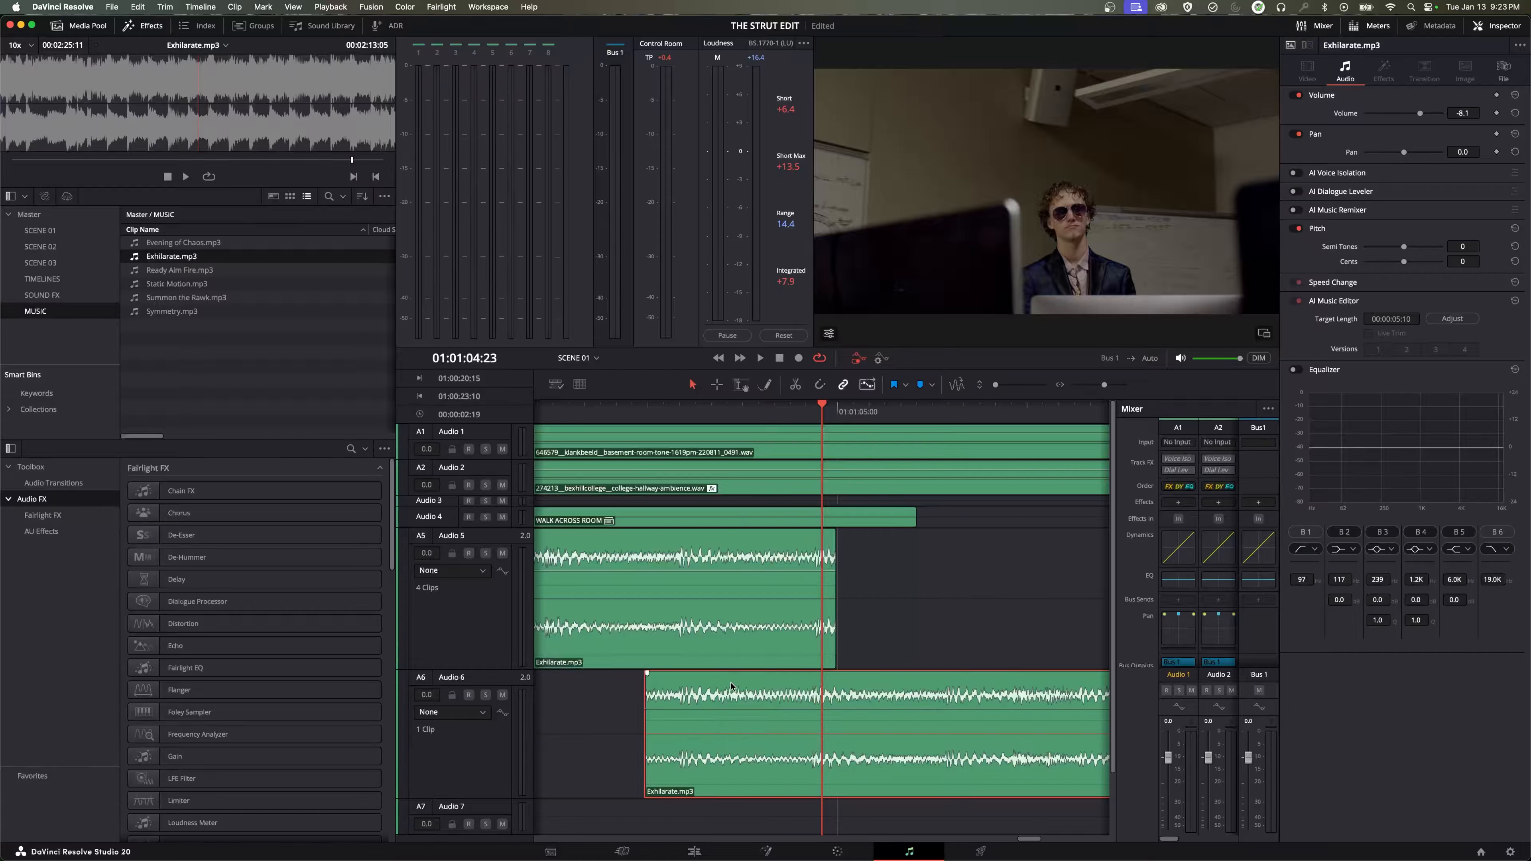
pyautogui.hotkey('alt', 'Up')
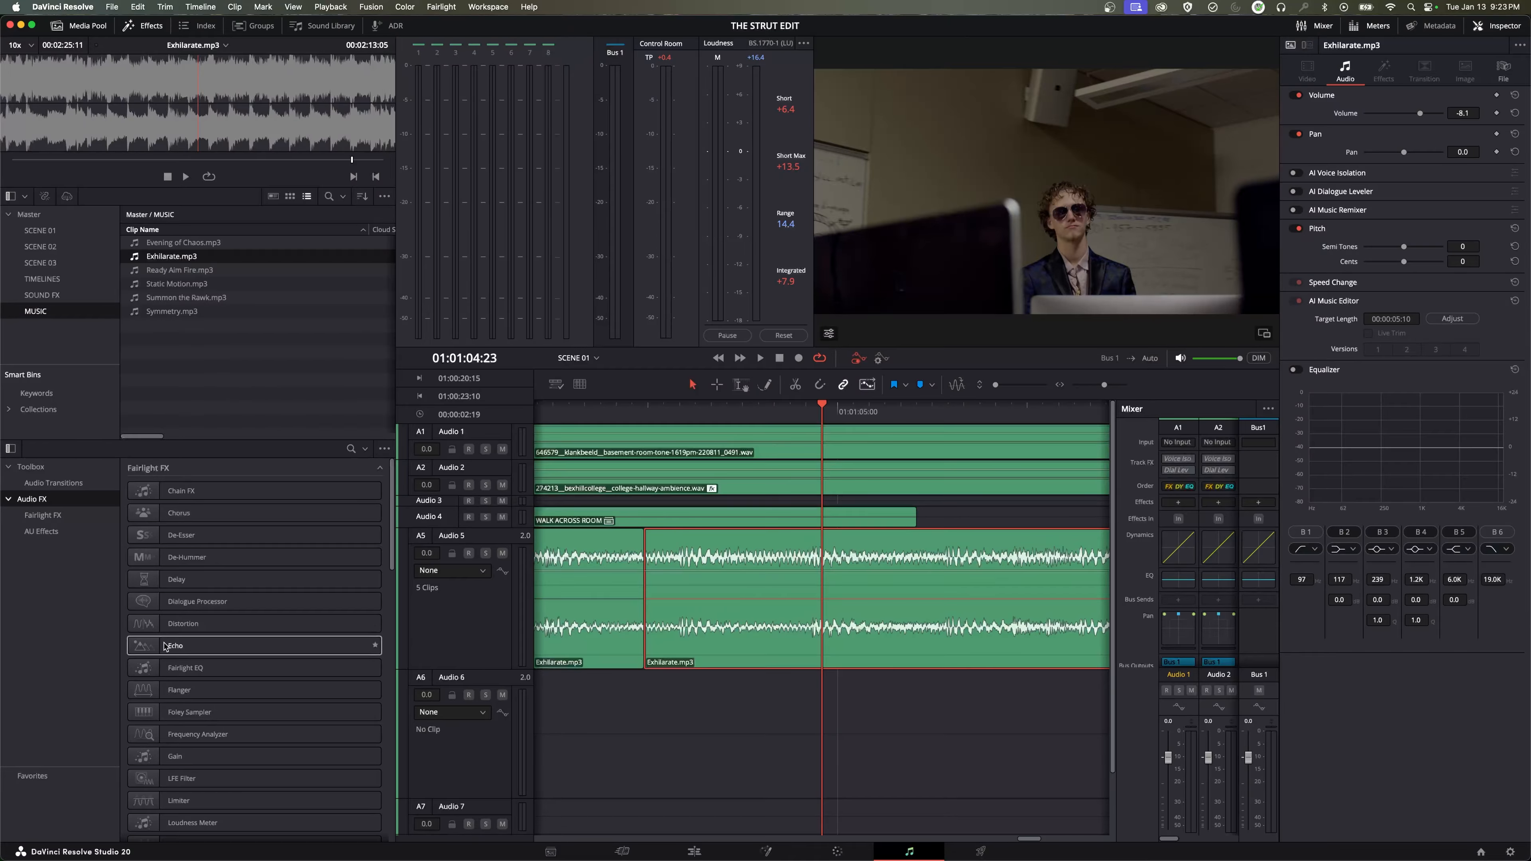
# Step: Add a Cross Fade 0 dB at the join between the two Exhilarate clips and shorten it to 15 frames
pyautogui.click(75, 486)
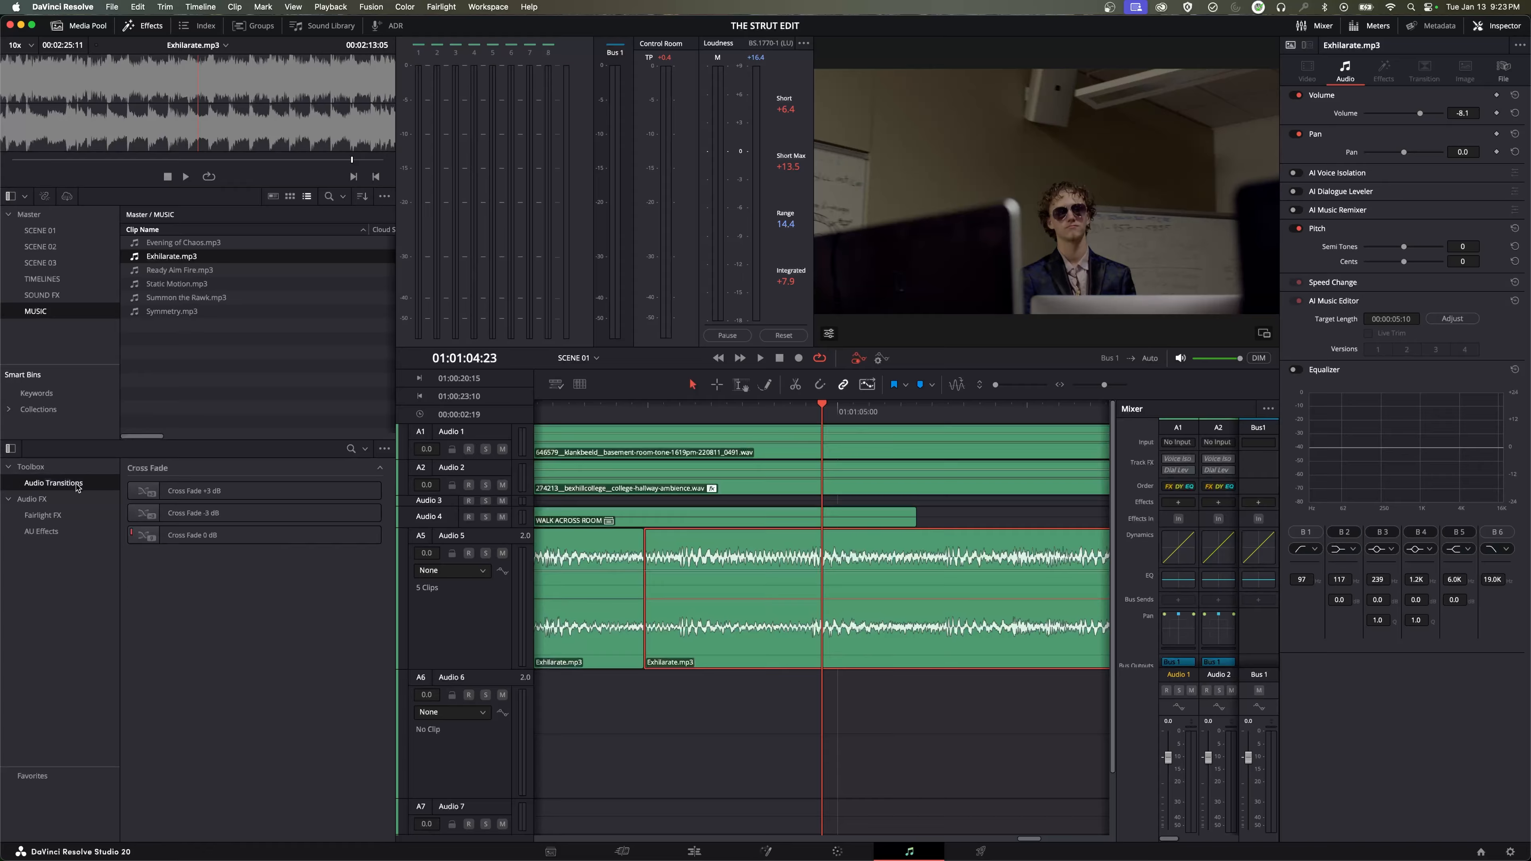
pyautogui.moveTo(181, 540); pyautogui.dragTo(645, 590)
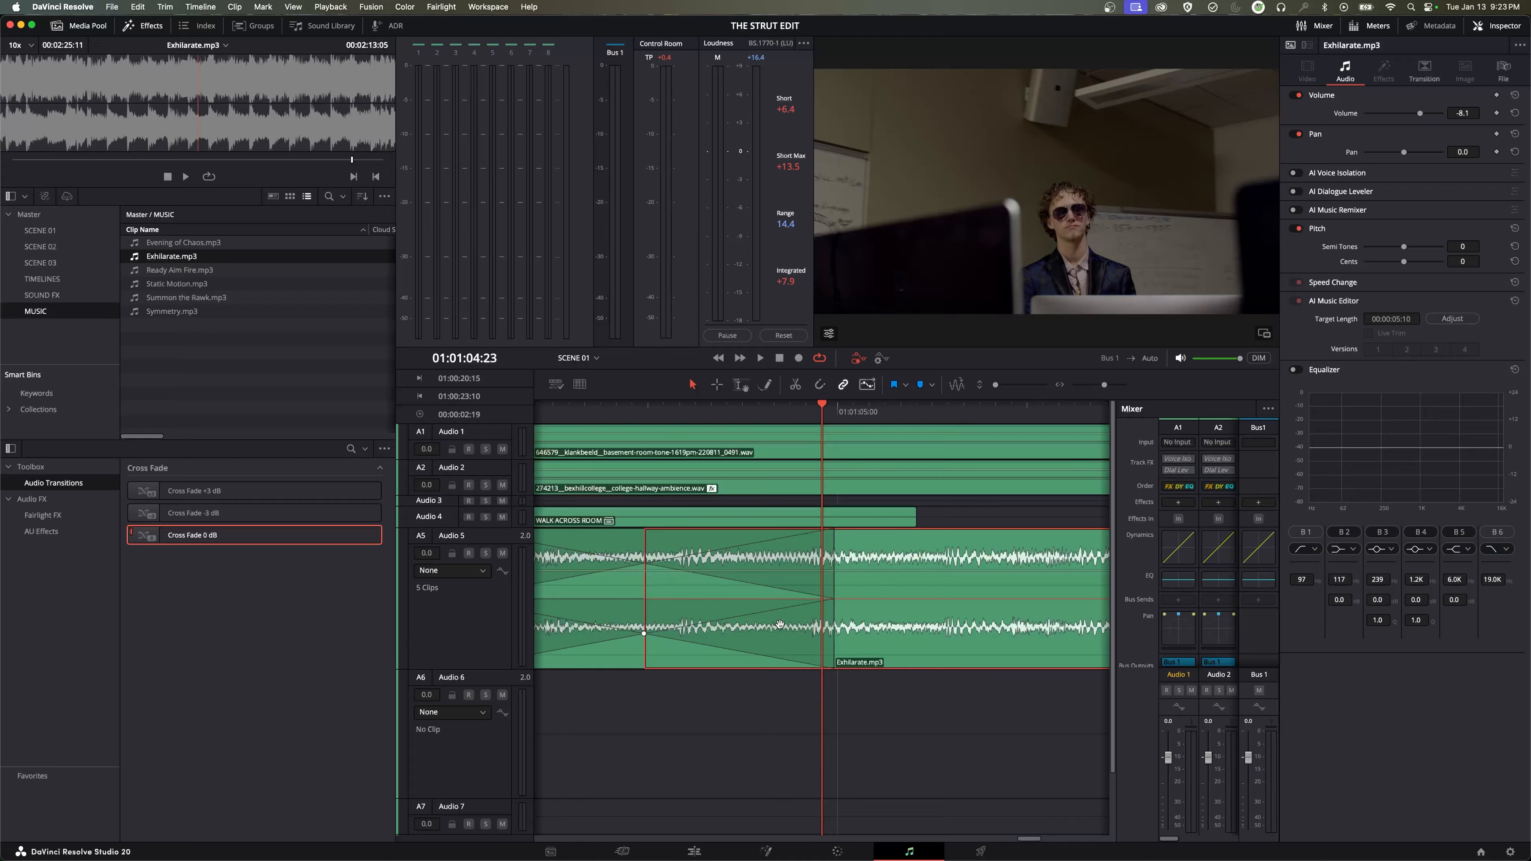
pyautogui.scroll(-5, 776, 623)
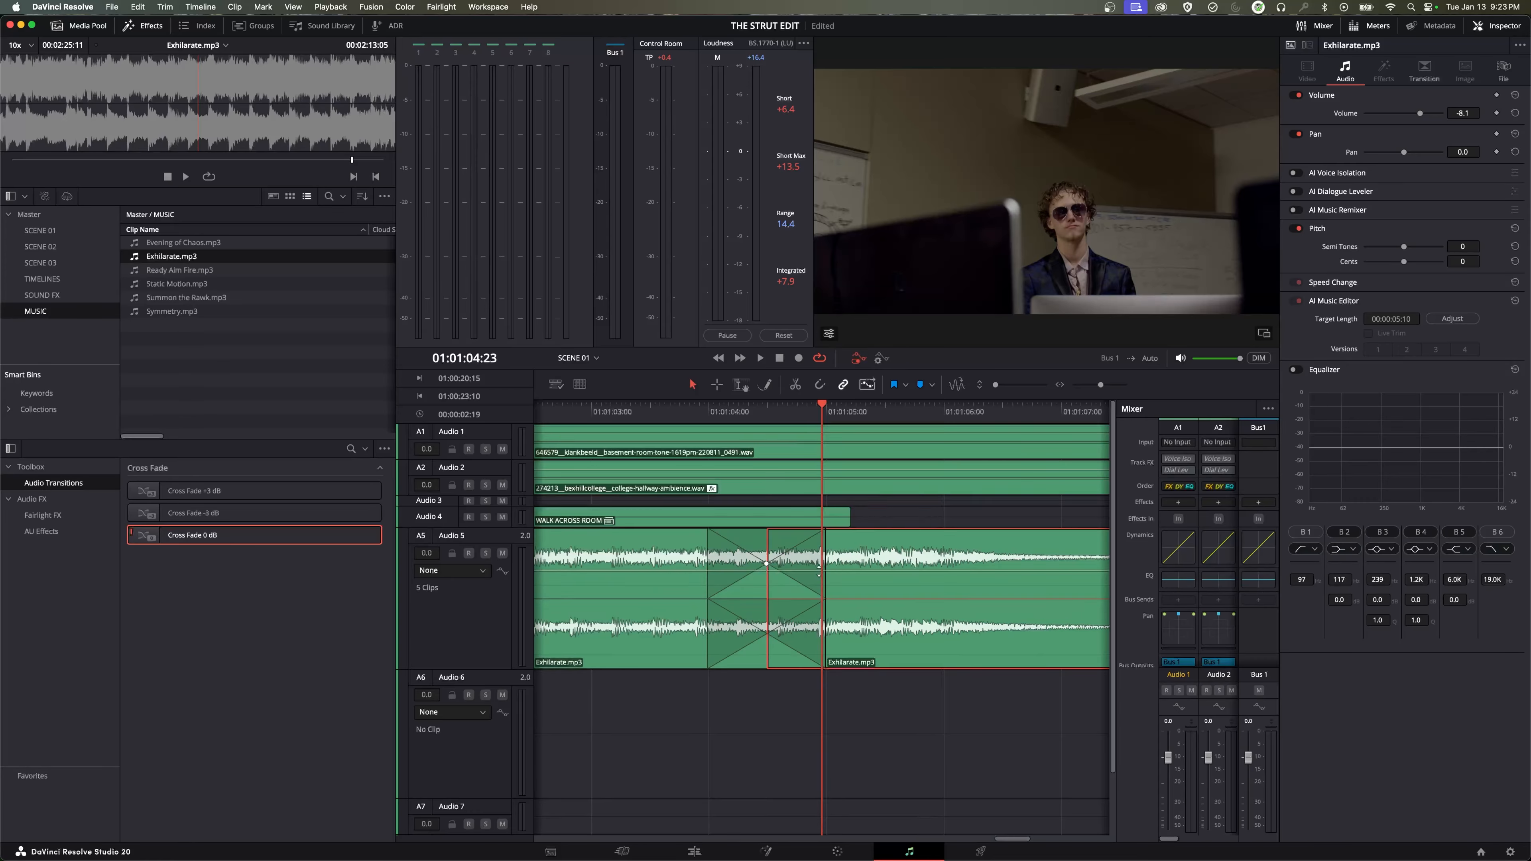
pyautogui.moveTo(825, 563); pyautogui.dragTo(723, 551)
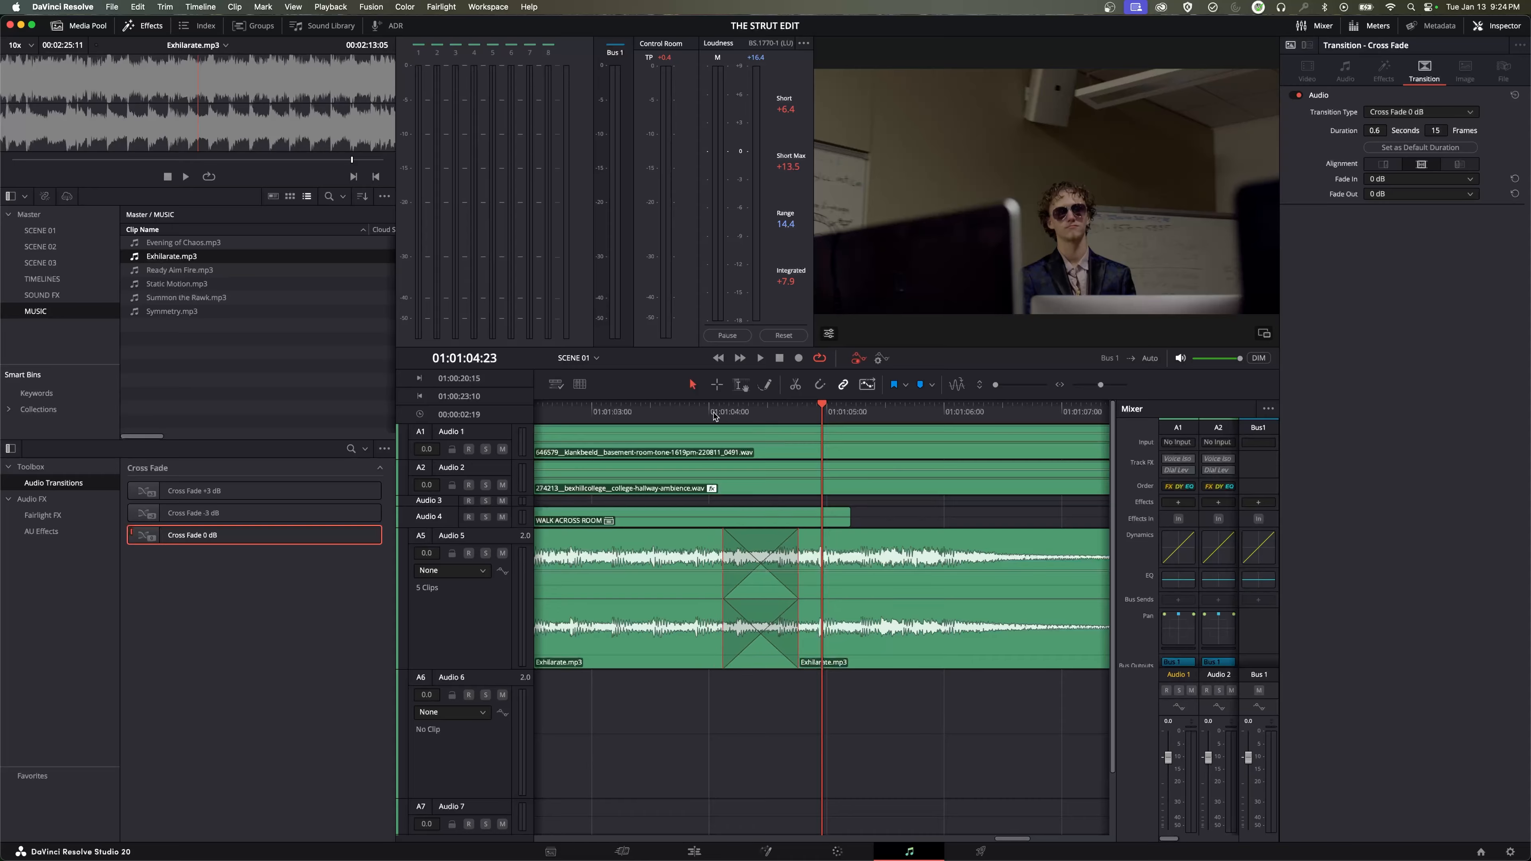
# Step: Play across the cross fade between the Exhilarate clips from about 01:01:02 to 01:01:06:02
pyautogui.click(690, 413)
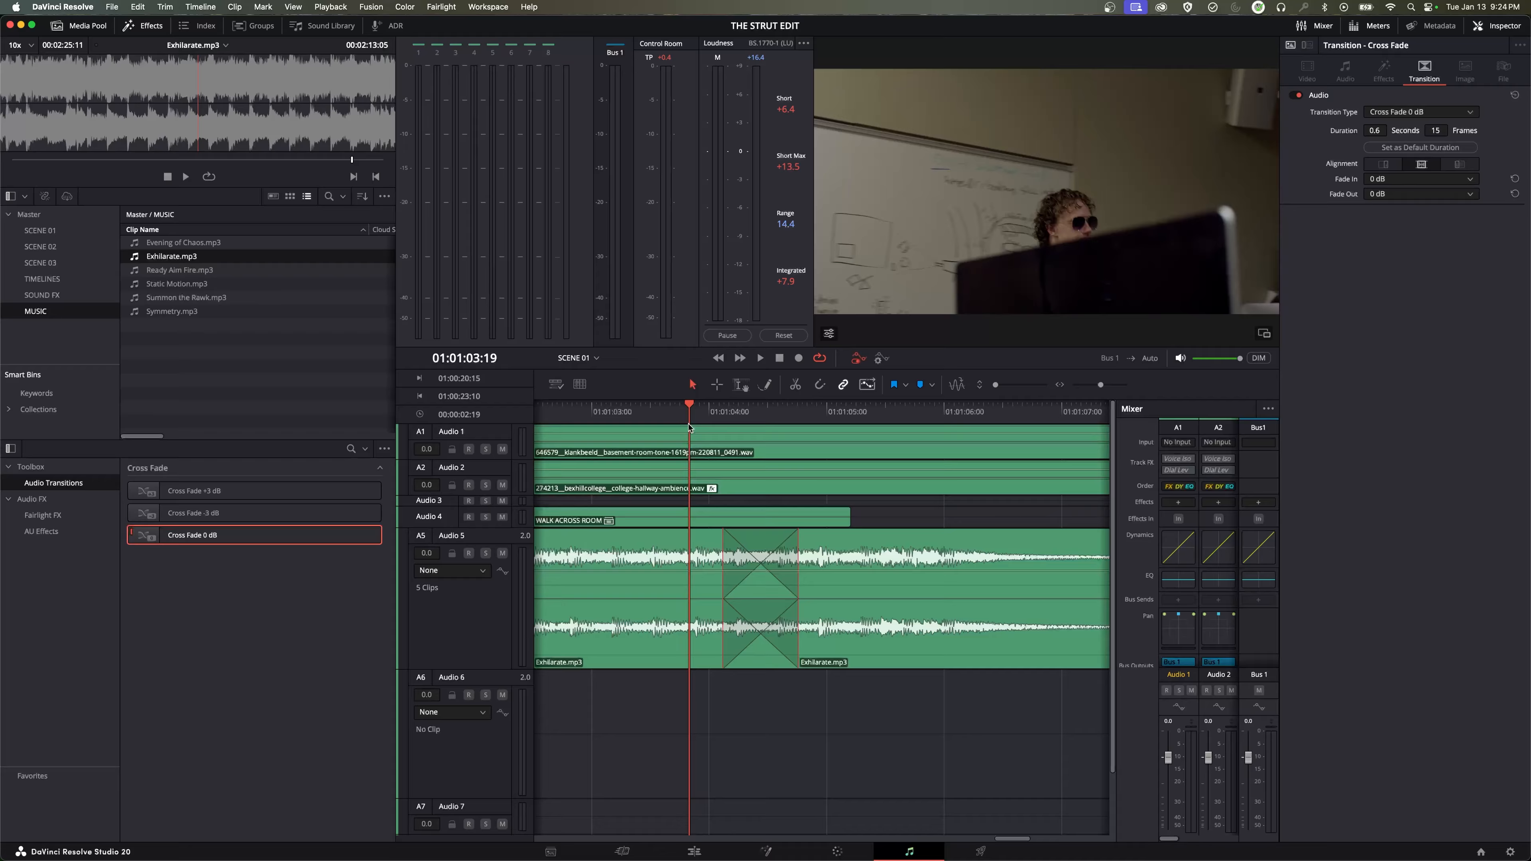
pyautogui.press('super+minus')
pyautogui.press('super+minus')
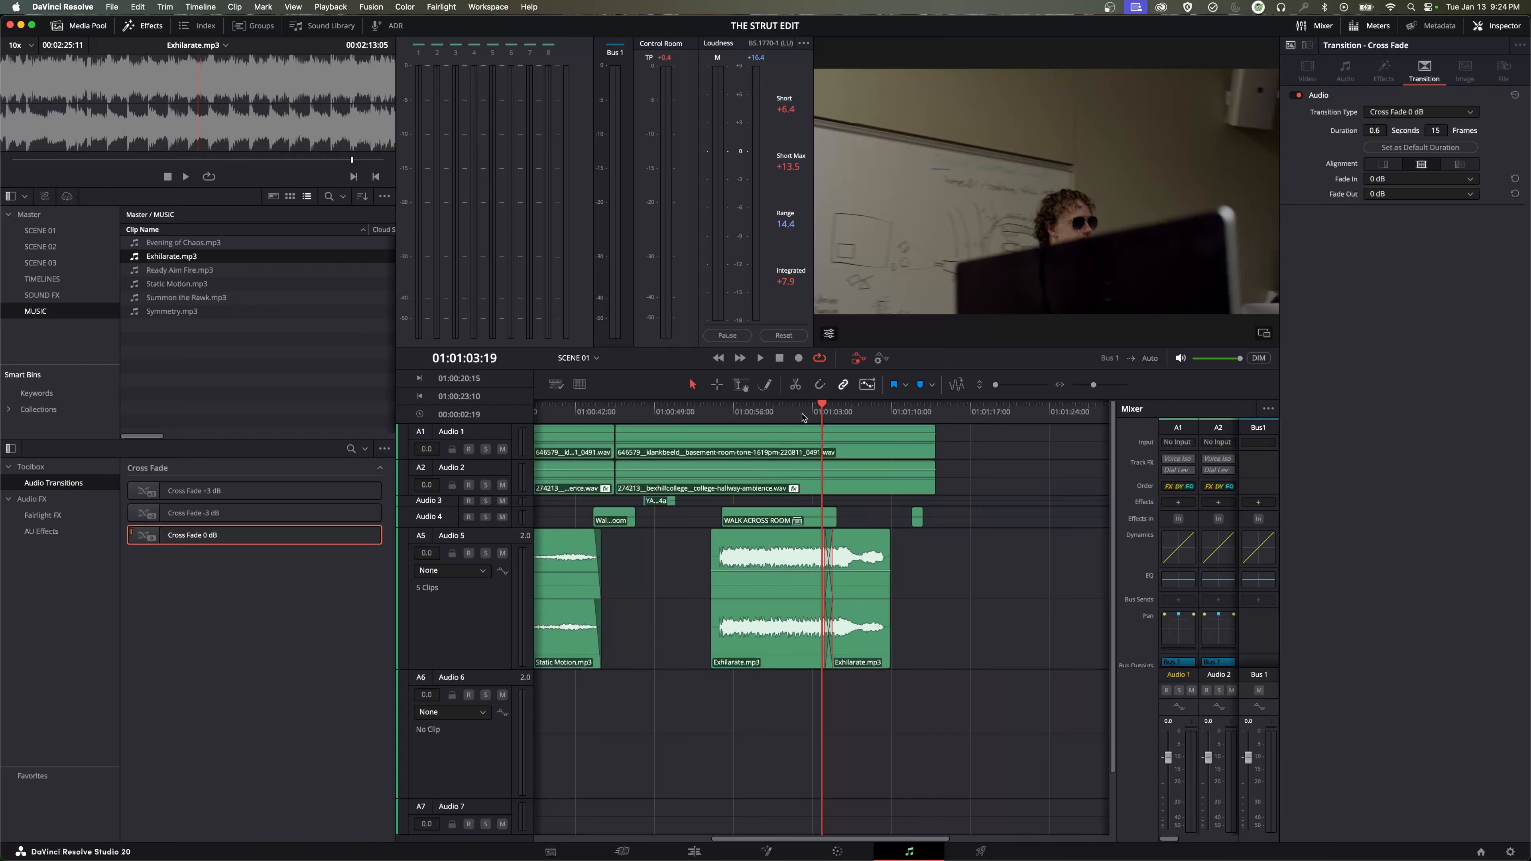
pyautogui.click(802, 414)
pyautogui.press('space')
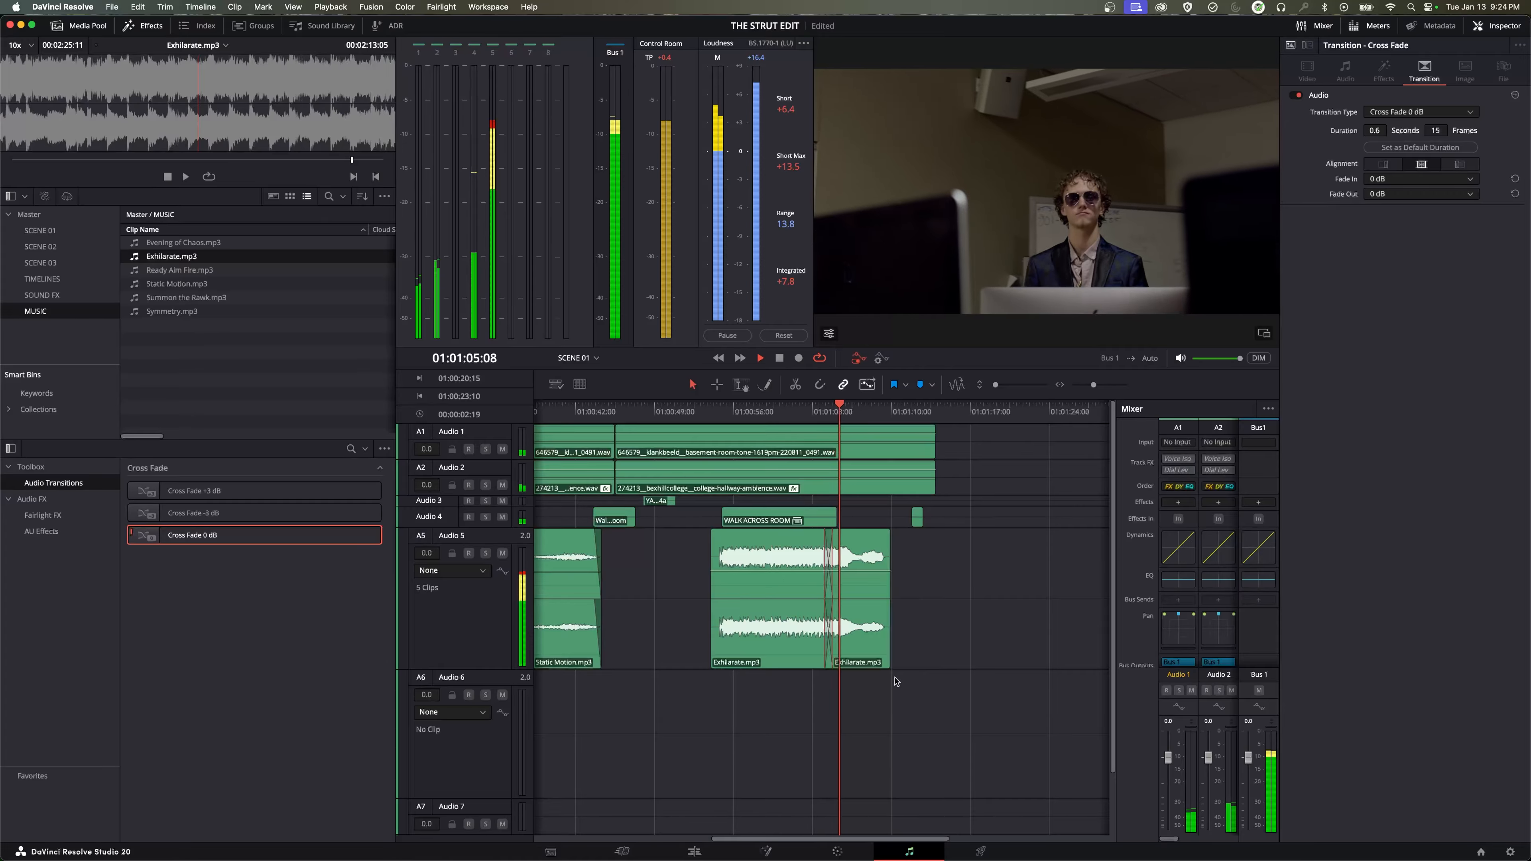
pyautogui.press('space')
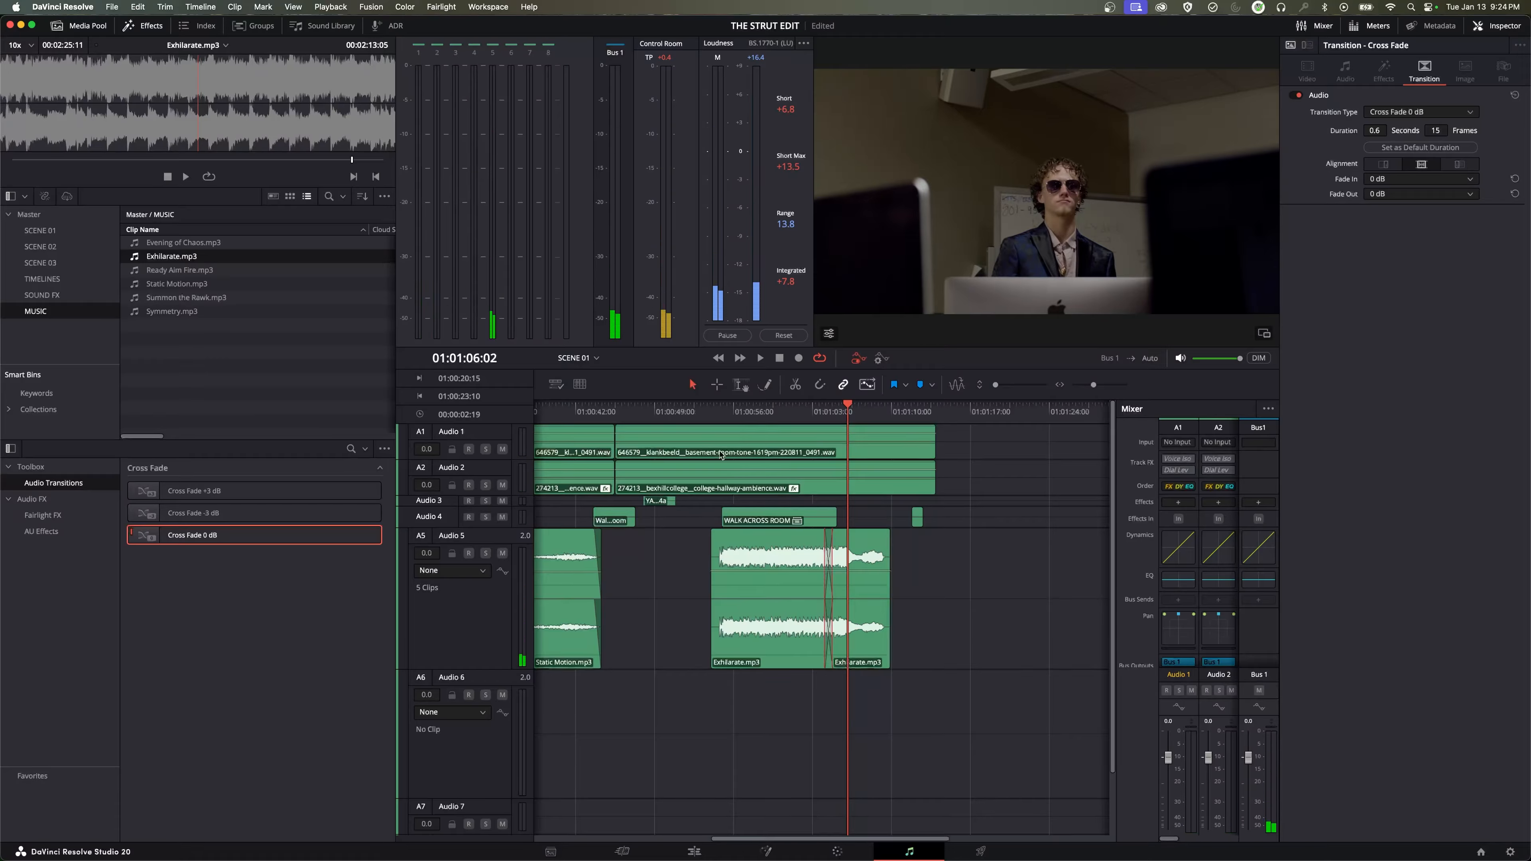
# Step: Play the whole edited Exhilarate section from 01:00:53:22 through to 01:01:11:05
pyautogui.click(711, 413)
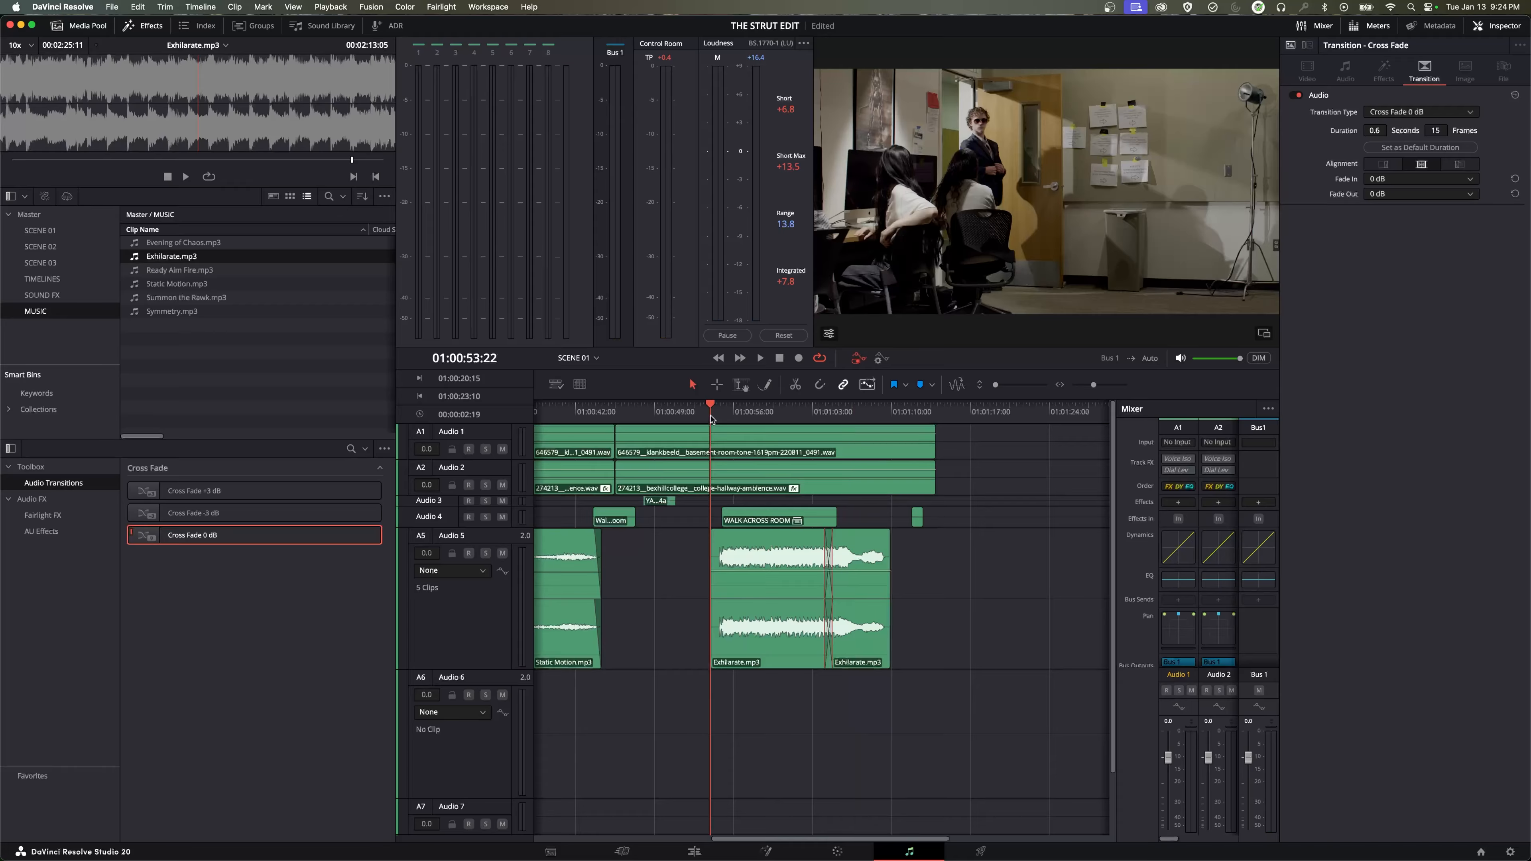
pyautogui.press('space')
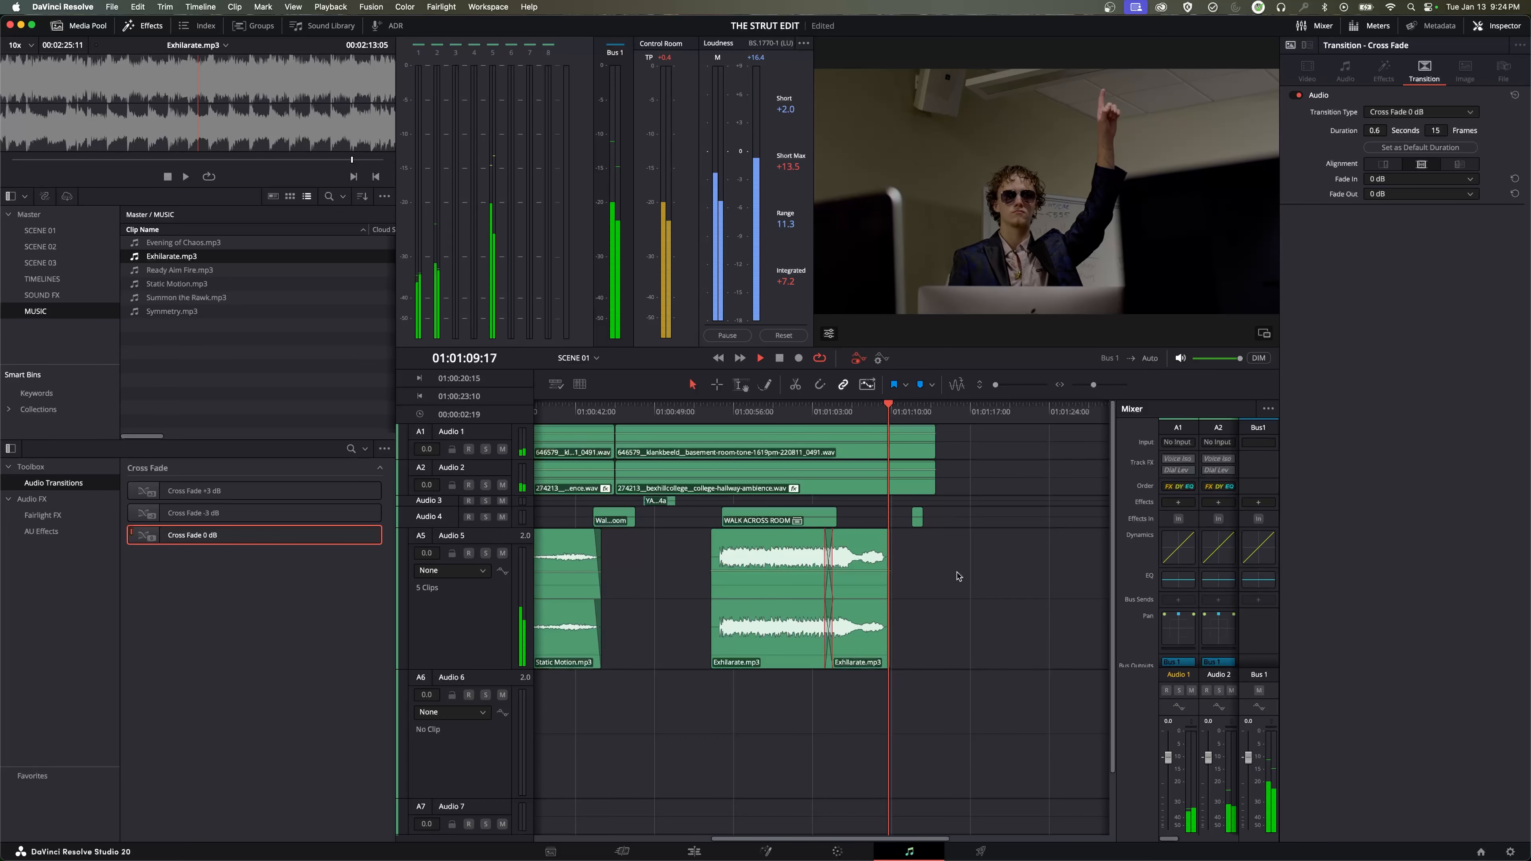
pyautogui.press('space')
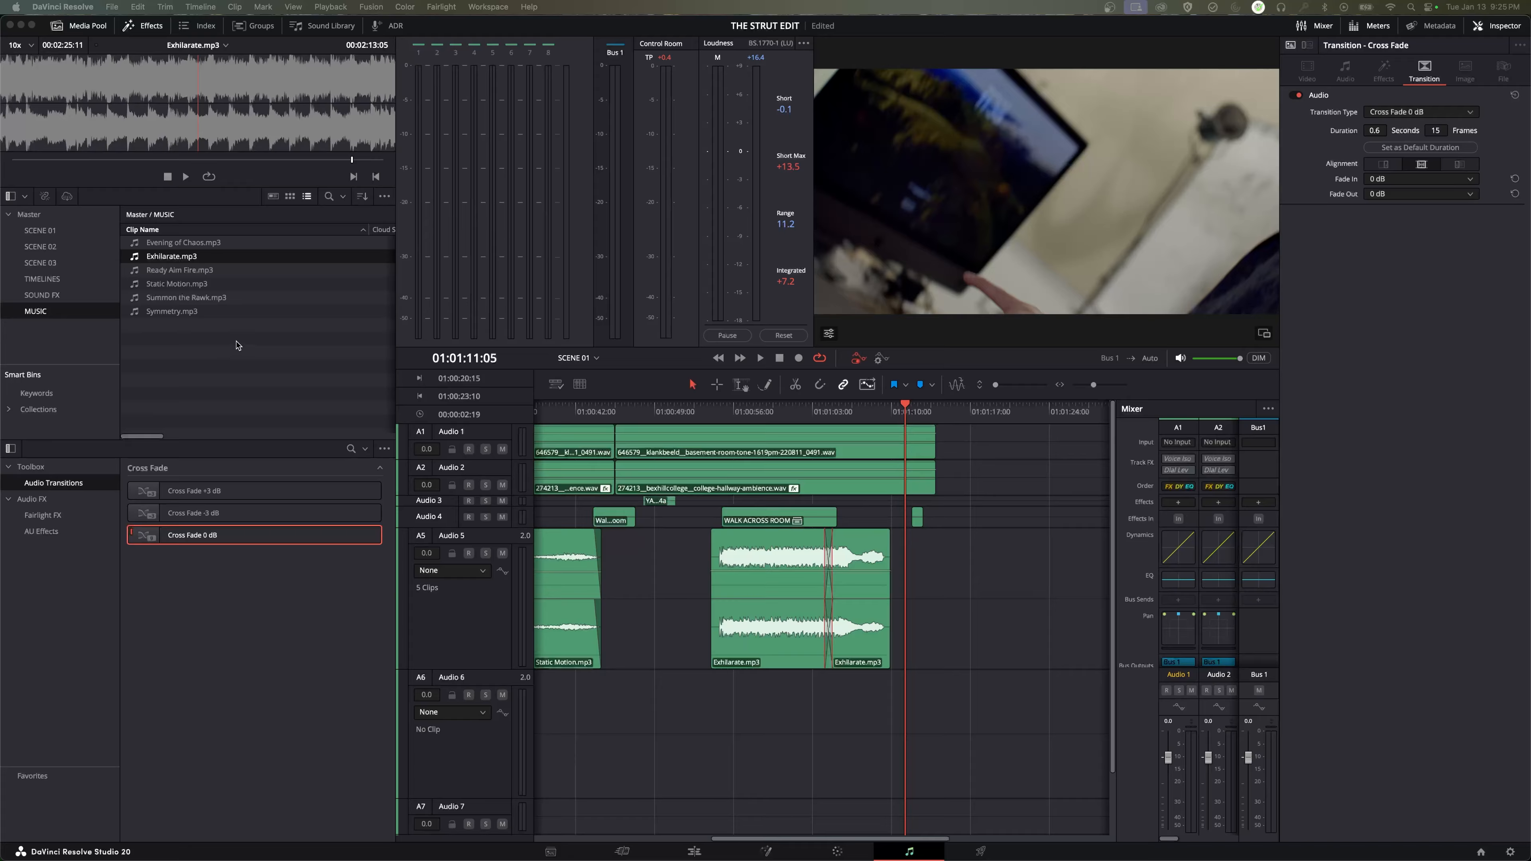
# Step: Place Ready Aim Fire.mp3 from the MUSIC bin on track Audio 6, starting at about 01:01:12:13 after the key press
pyautogui.click(158, 272)
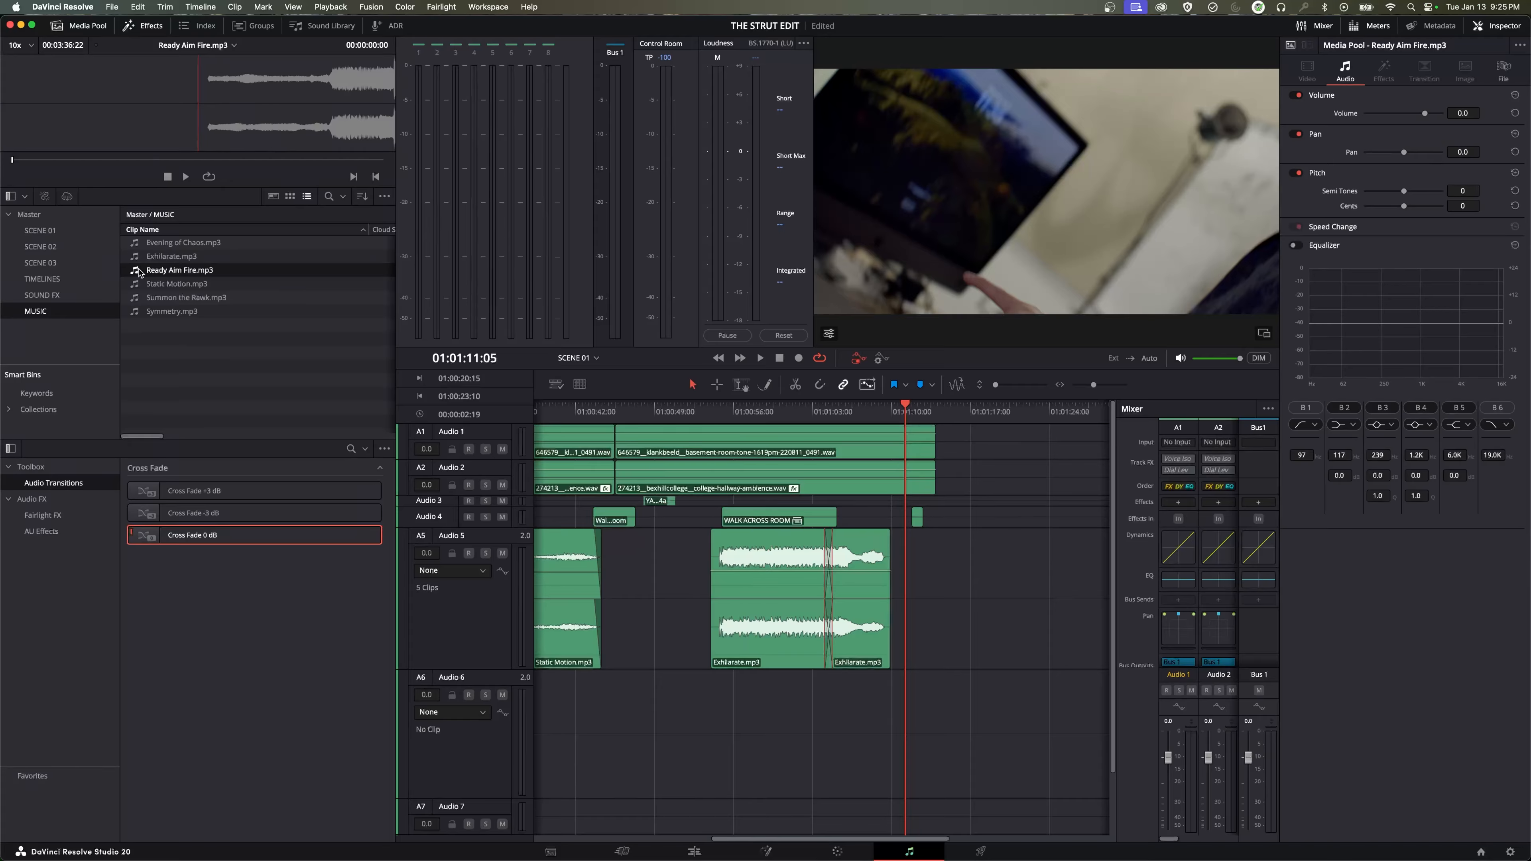
pyautogui.moveTo(139, 272); pyautogui.dragTo(904, 689)
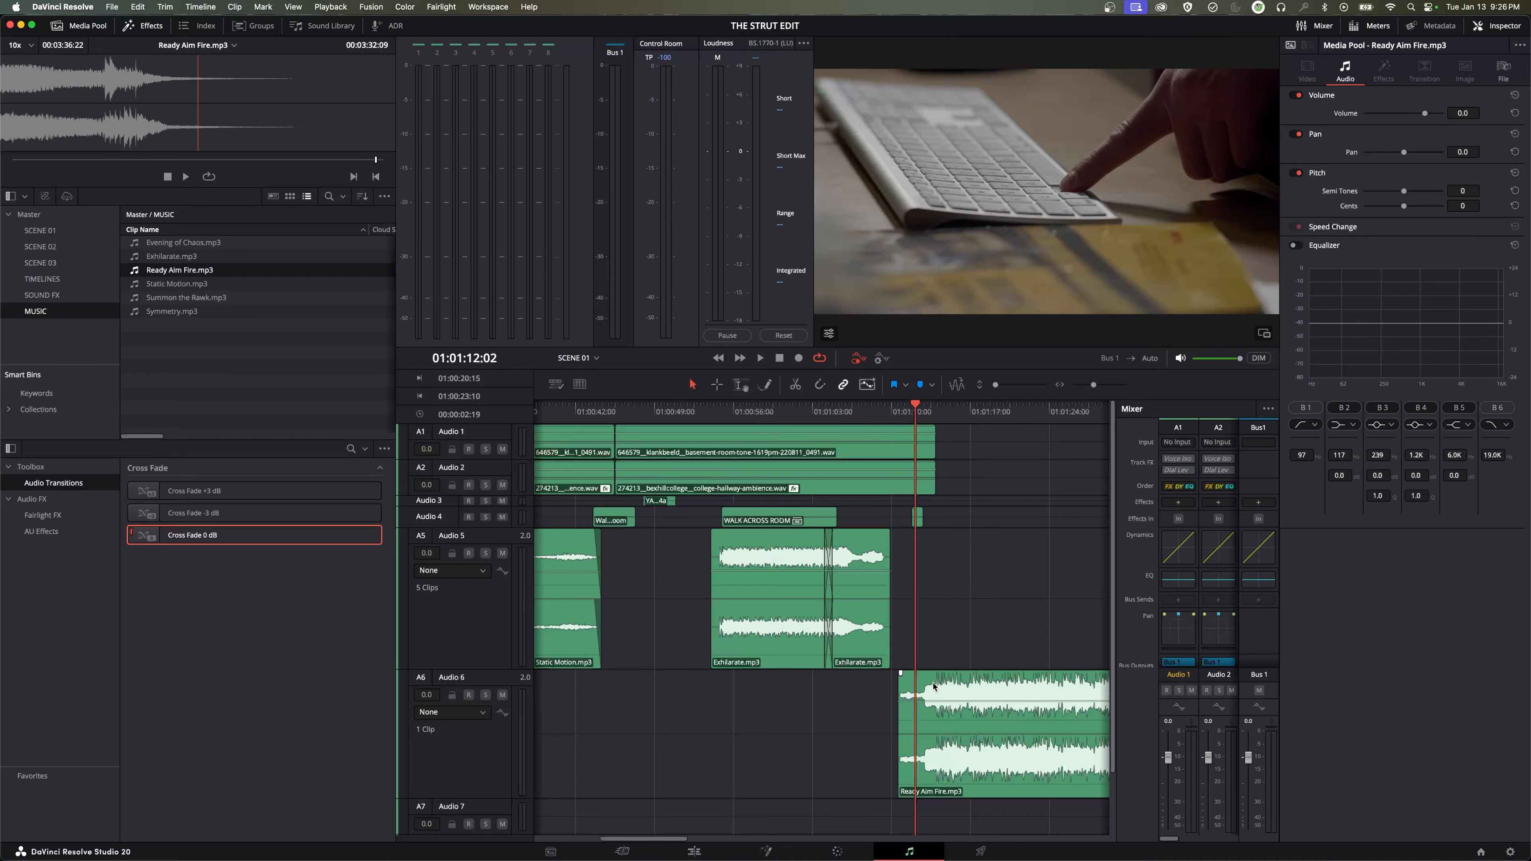
pyautogui.click(960, 695)
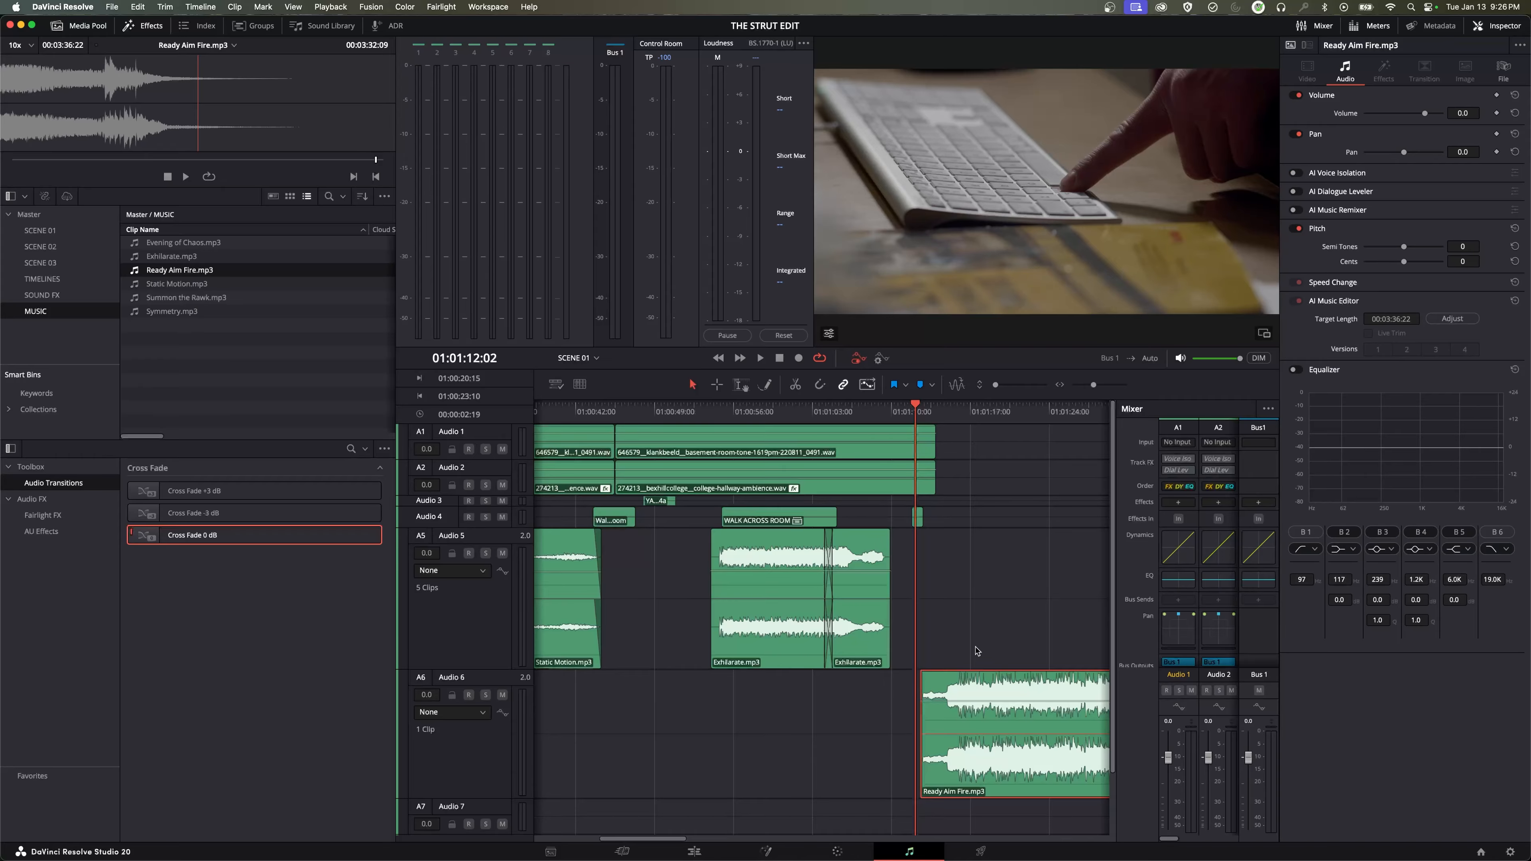
# Step: Solo track Audio 6 and play the opening of Ready Aim Fire from 01:01:12:02 to 01:01:15:06
pyautogui.hotkey('shift', 'z')
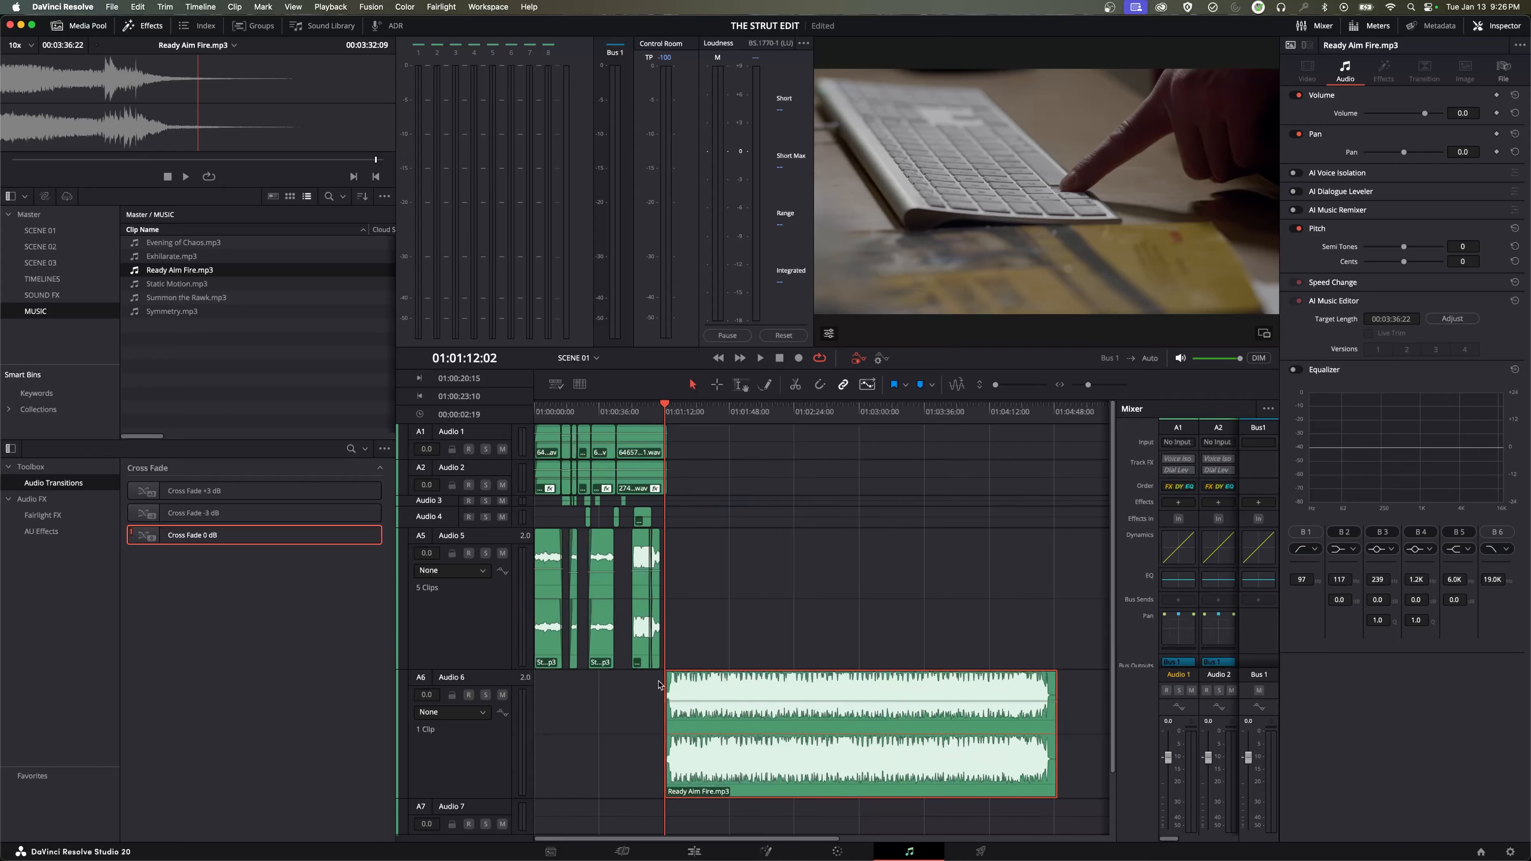
pyautogui.press('super+equal')
pyautogui.press('super+equal')
pyautogui.press('super+equal')
pyautogui.press('super+equal')
pyautogui.press('super+equal')
pyautogui.press('super+equal')
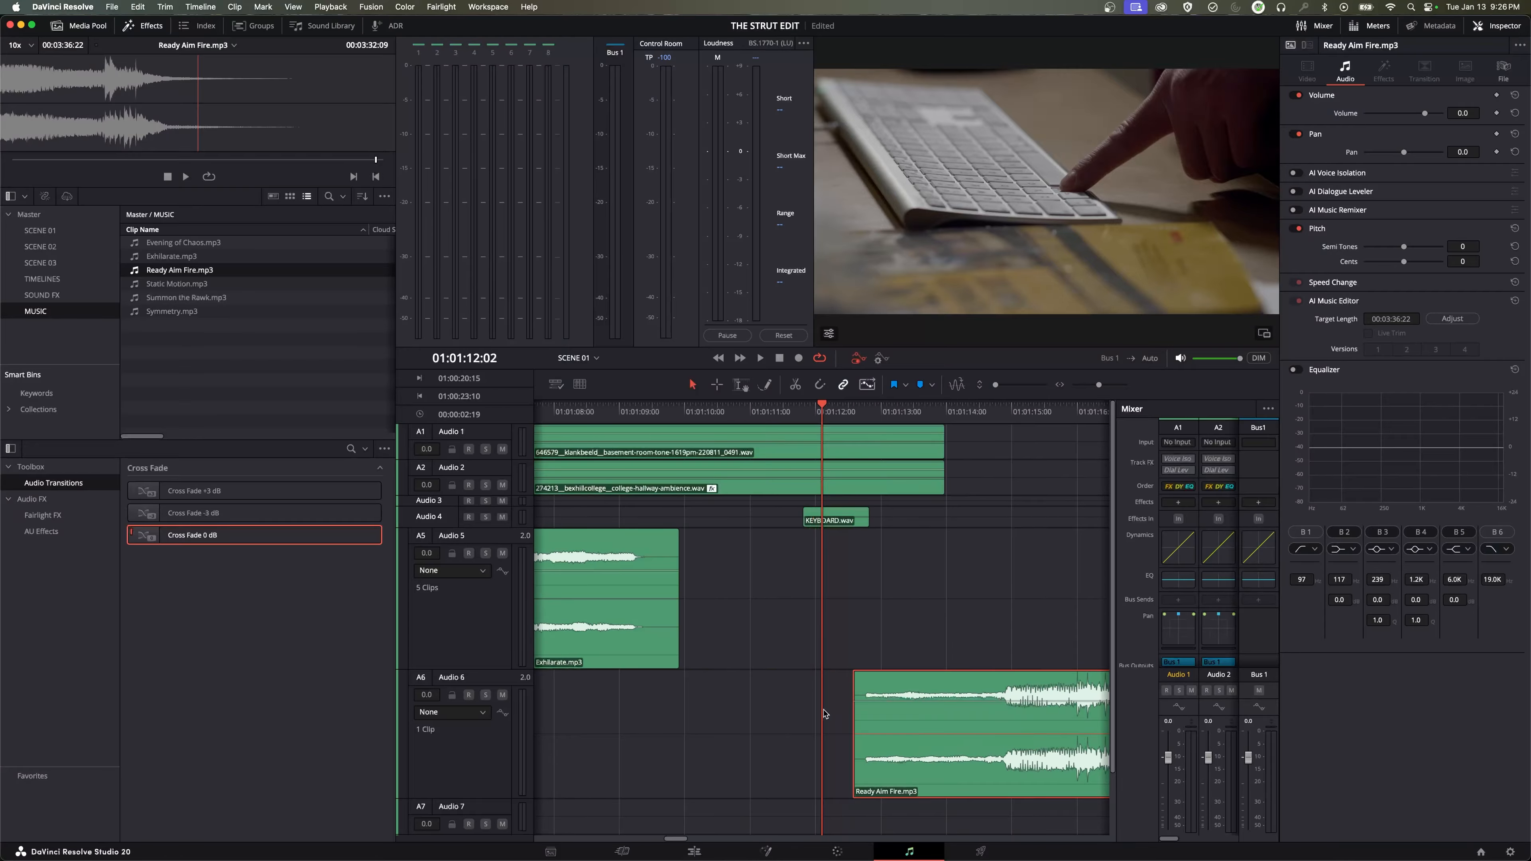
pyautogui.click(485, 696)
pyautogui.press('space')
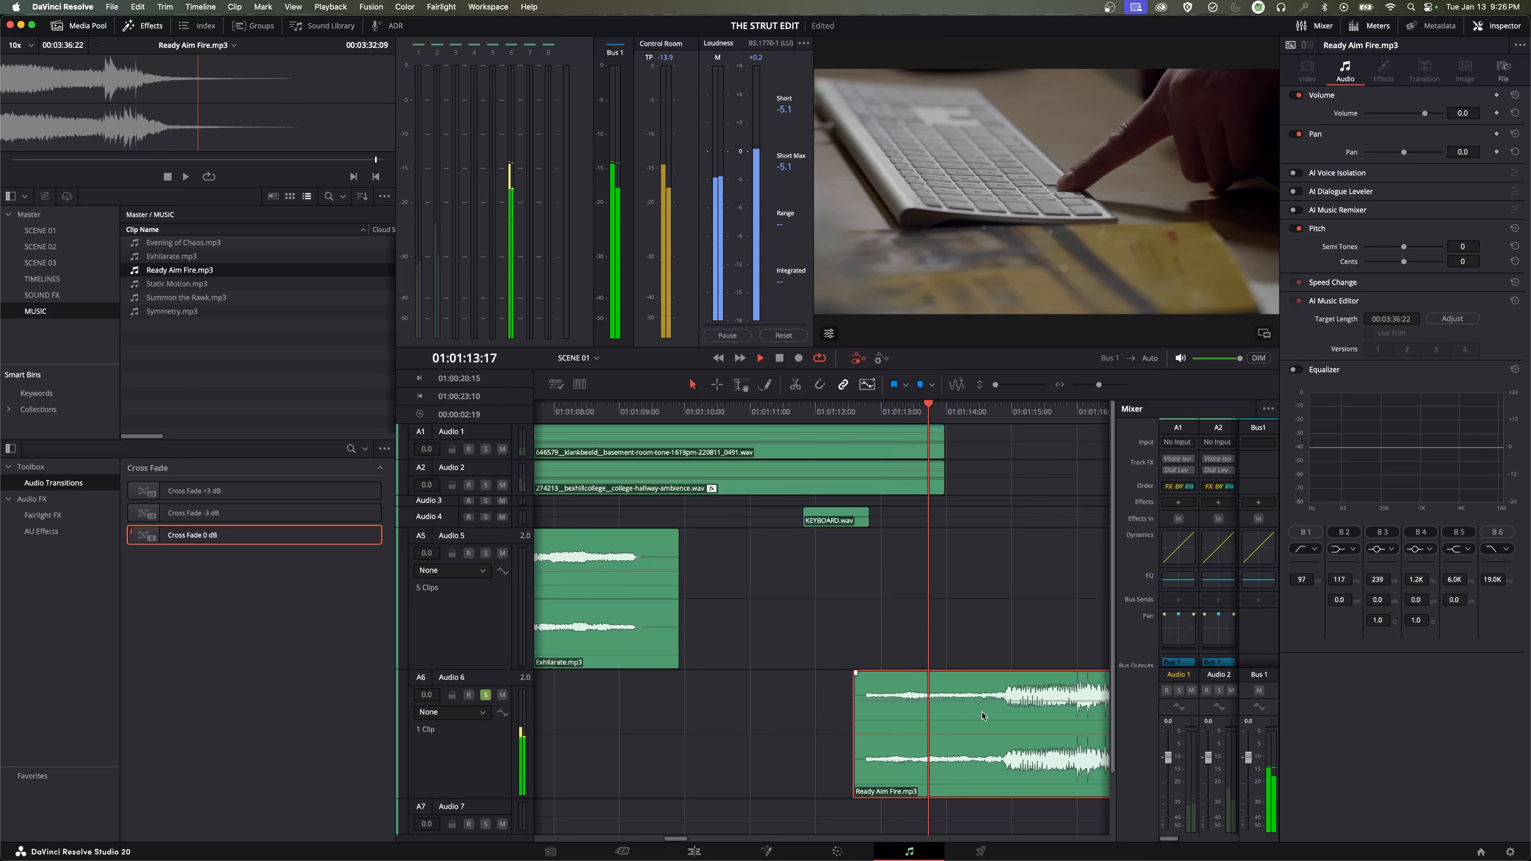
pyautogui.press('space')
pyautogui.press('space')
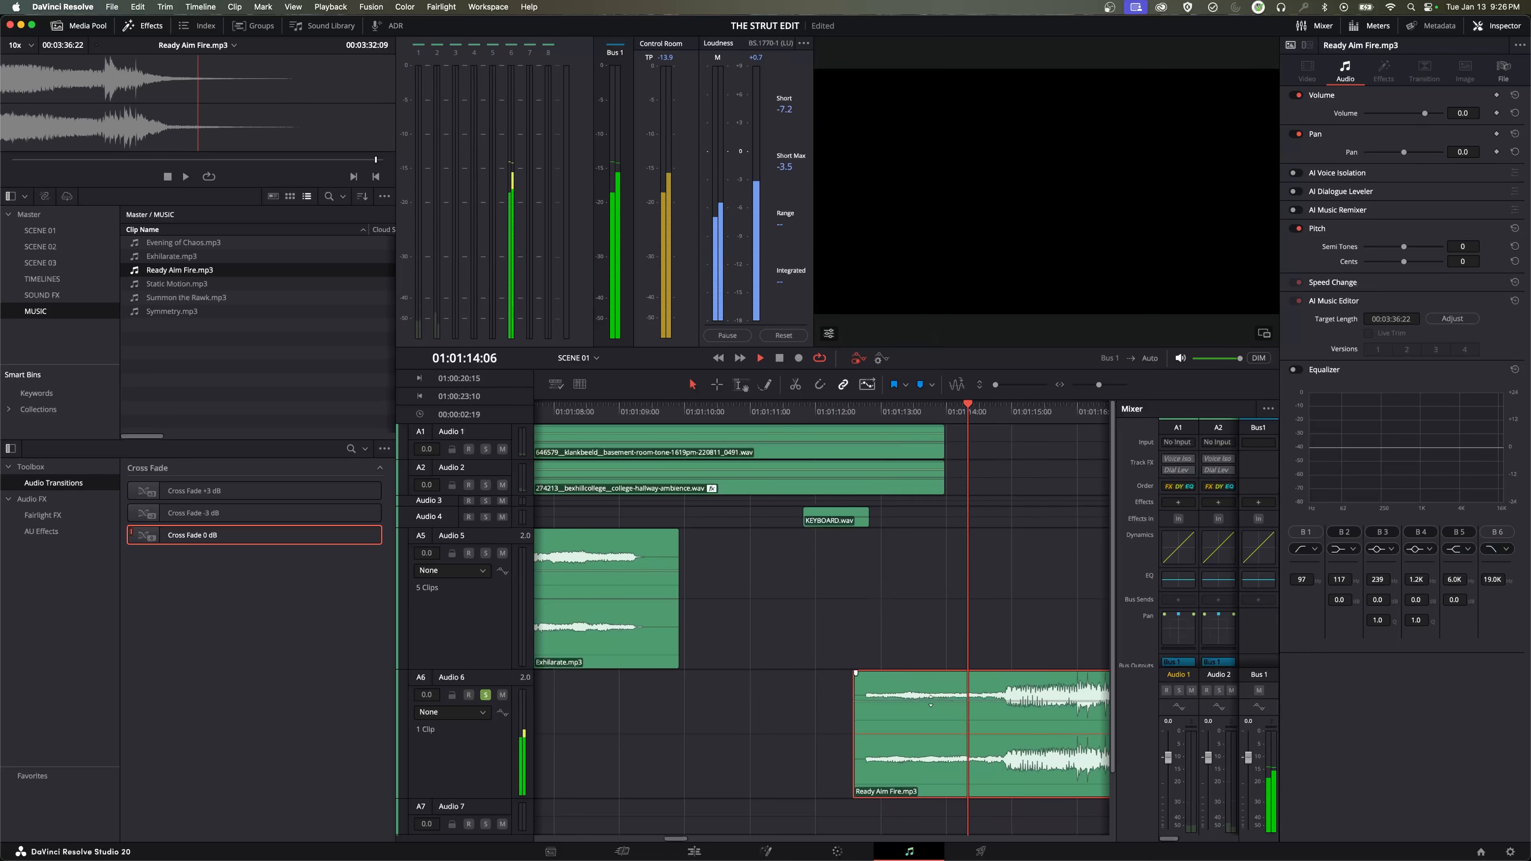
pyautogui.press('space')
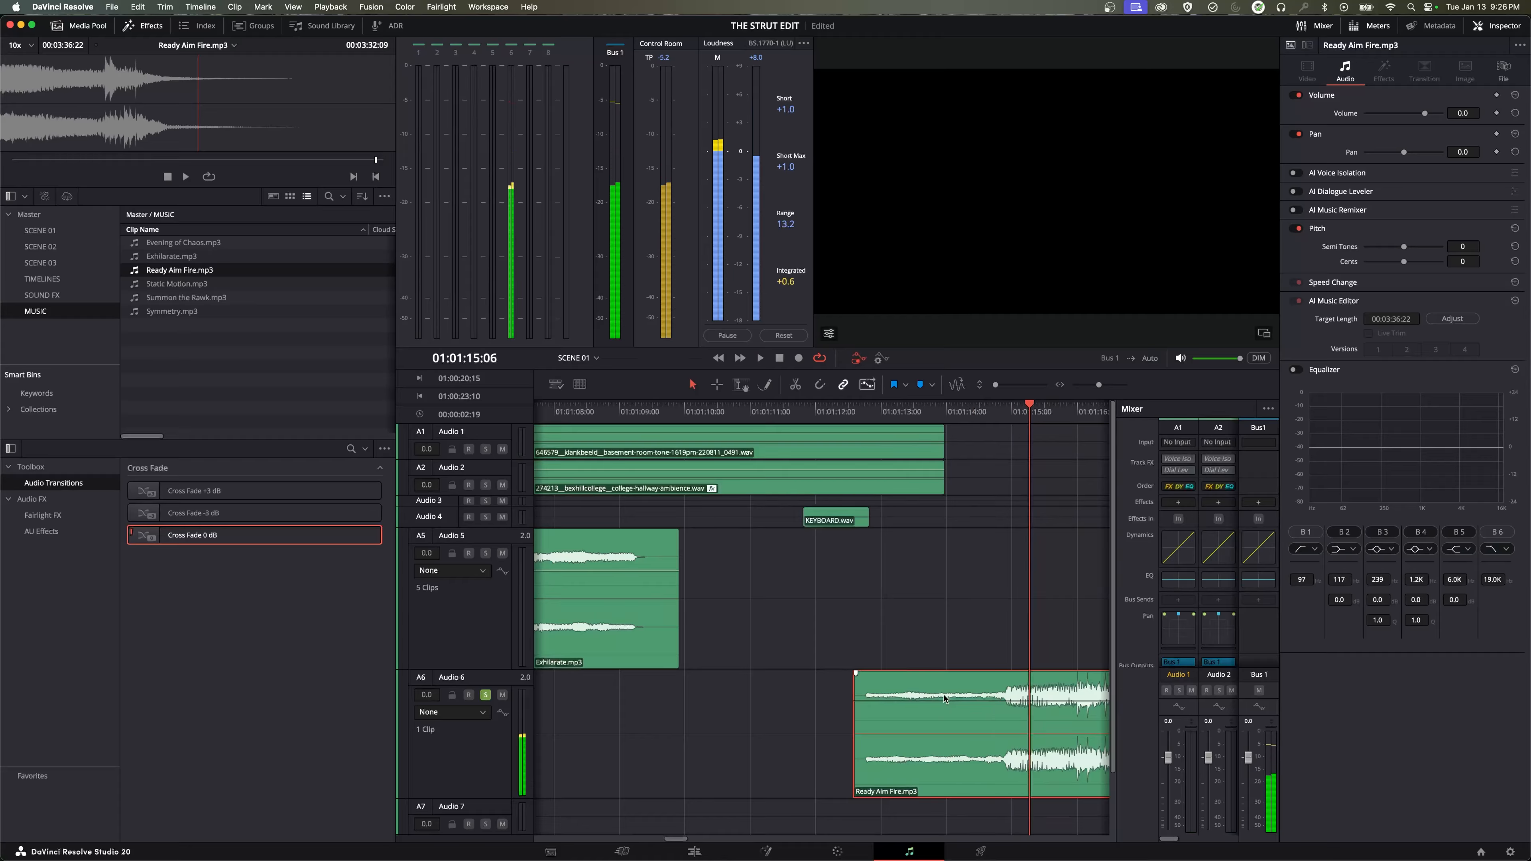
# Step: Play the ending of Ready Aim Fire on Audio 6 from 01:04:37:01 to 01:04:44:22
pyautogui.press('-')
pyautogui.click(977, 631)
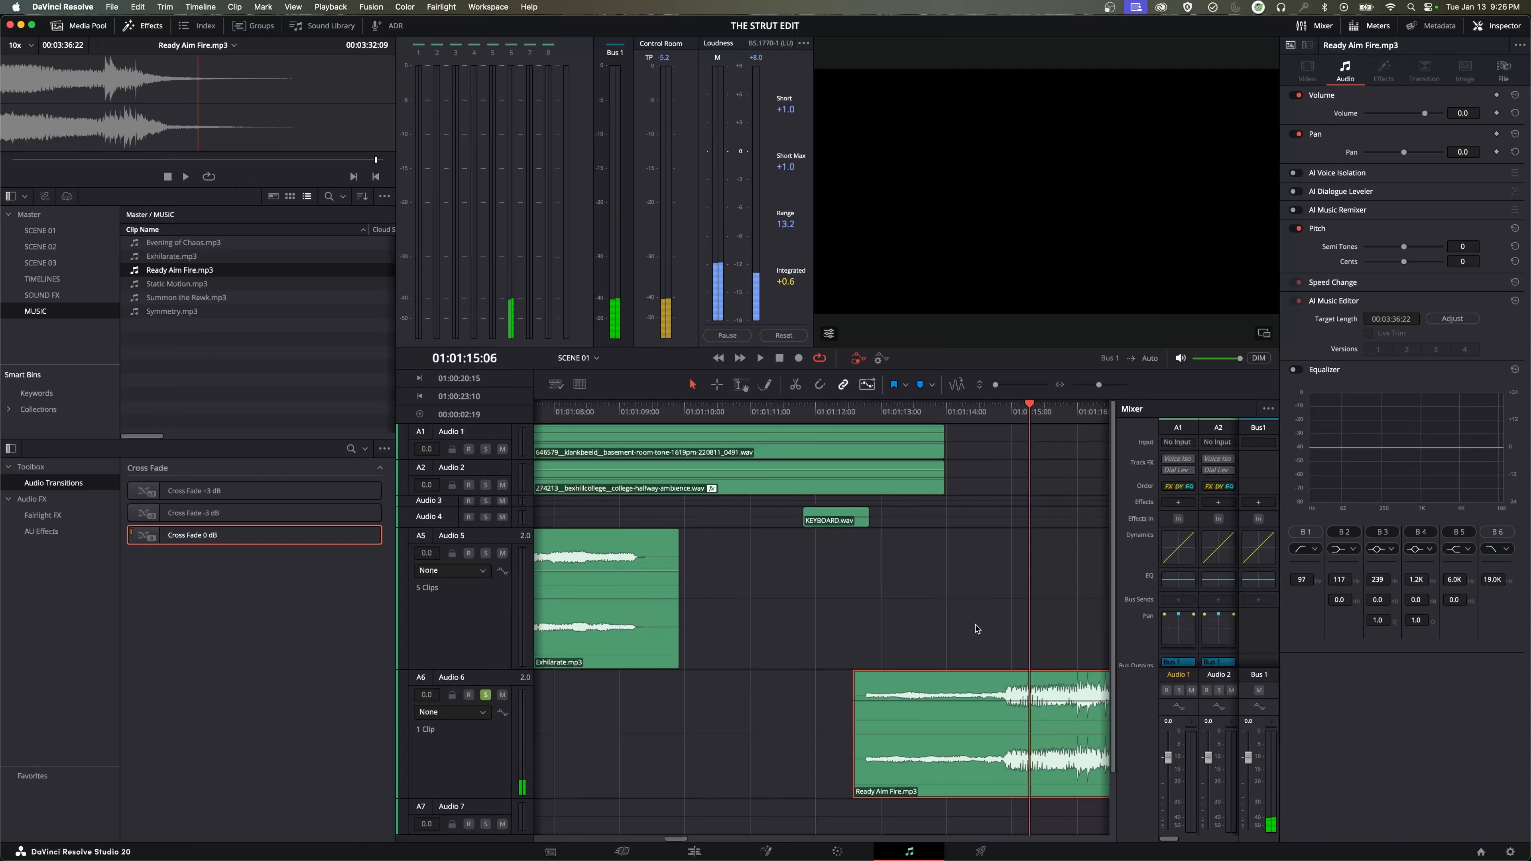
pyautogui.press('super+minus')
pyautogui.press('super+minus')
pyautogui.press('super+minus')
pyautogui.press('super+minus')
pyautogui.press('super+minus')
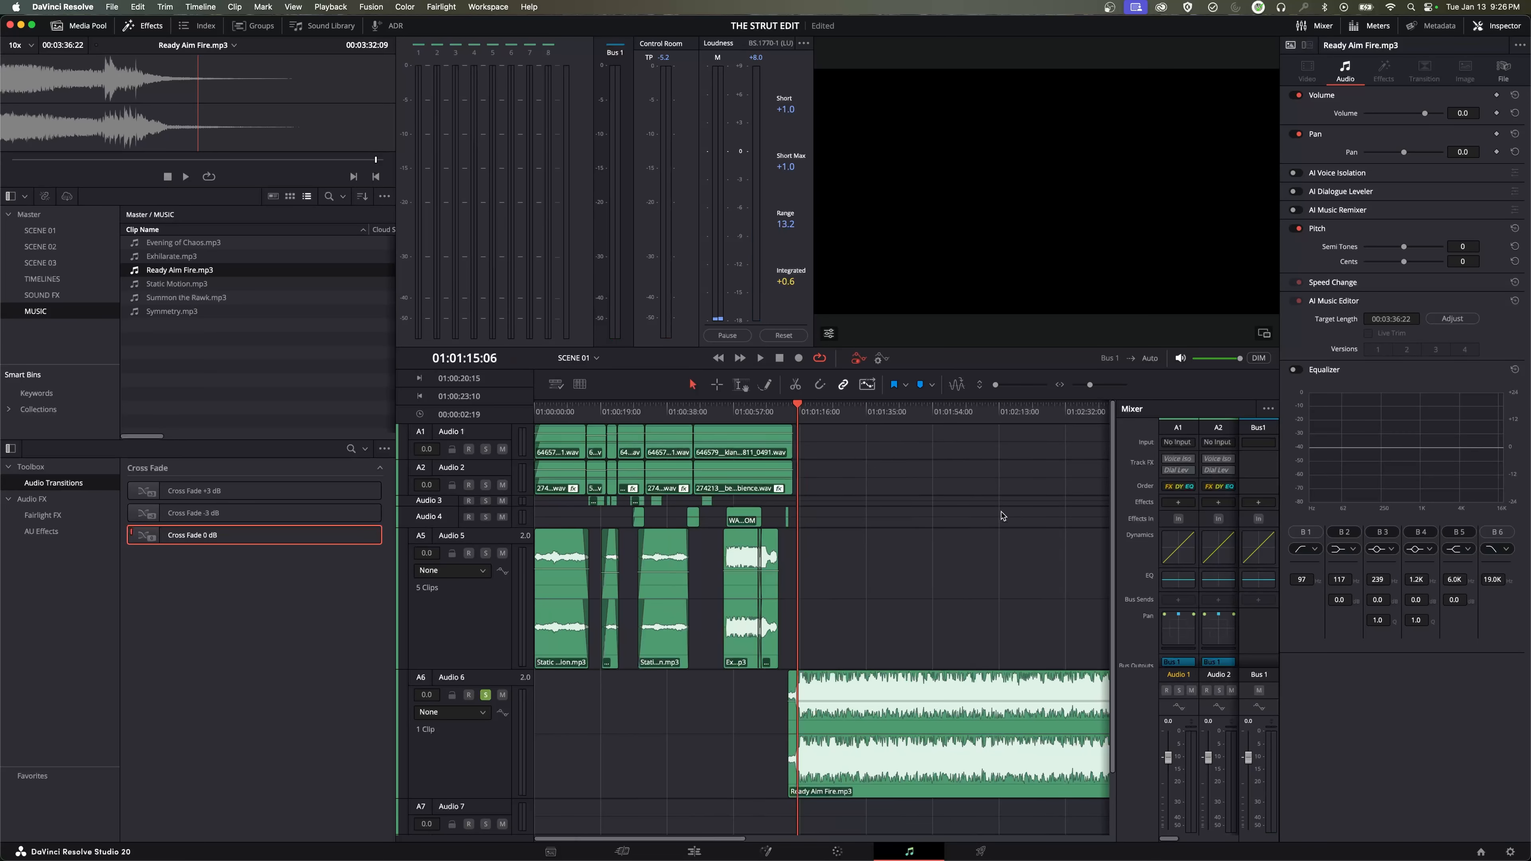
pyautogui.click(1074, 417)
pyautogui.press('super+equal')
pyautogui.press('super+equal')
pyautogui.press('super+equal')
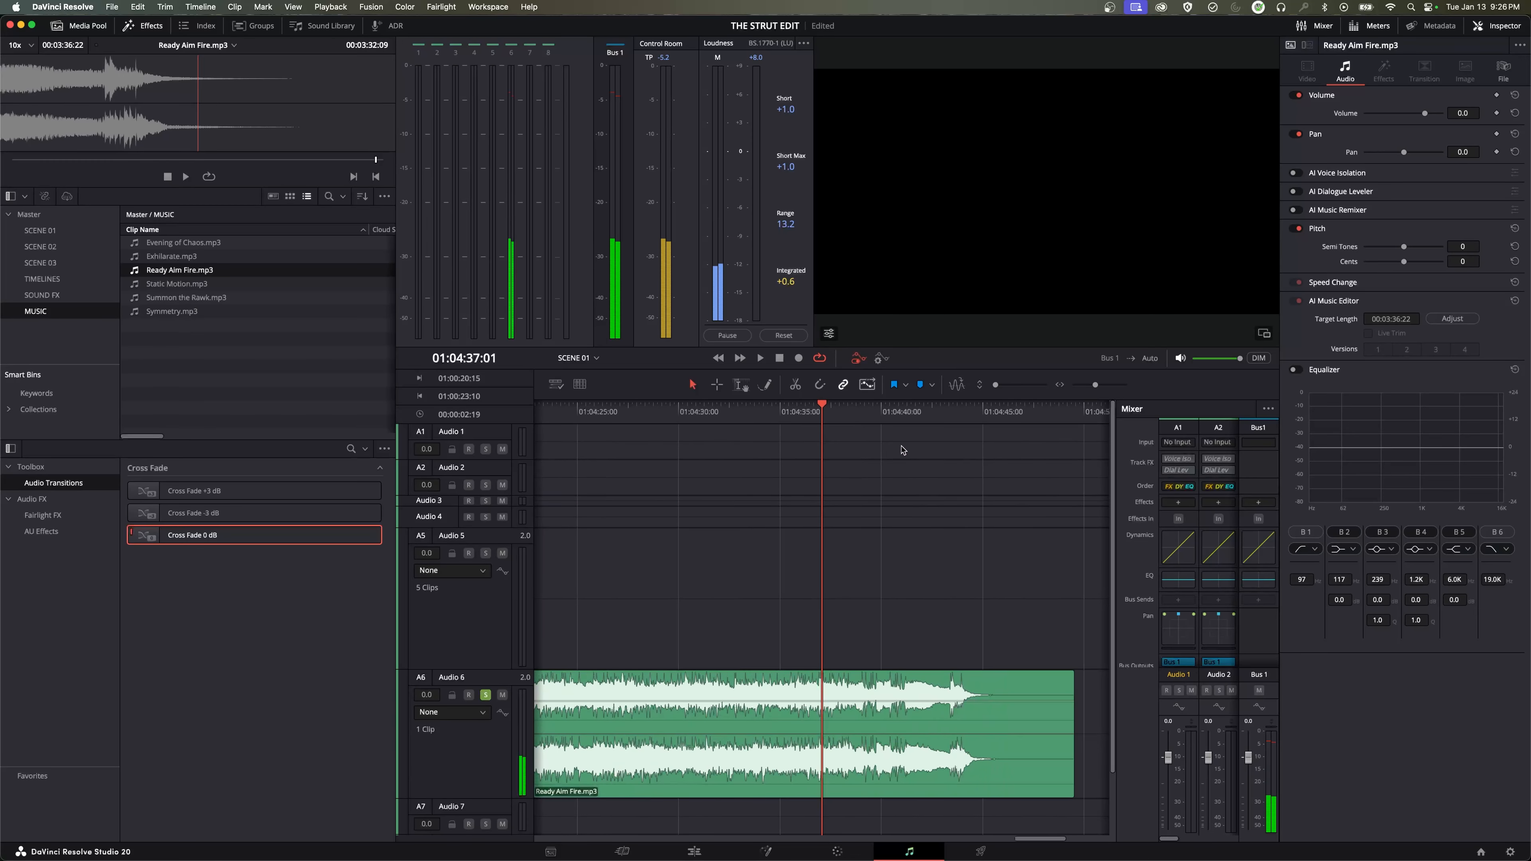
pyautogui.press('space')
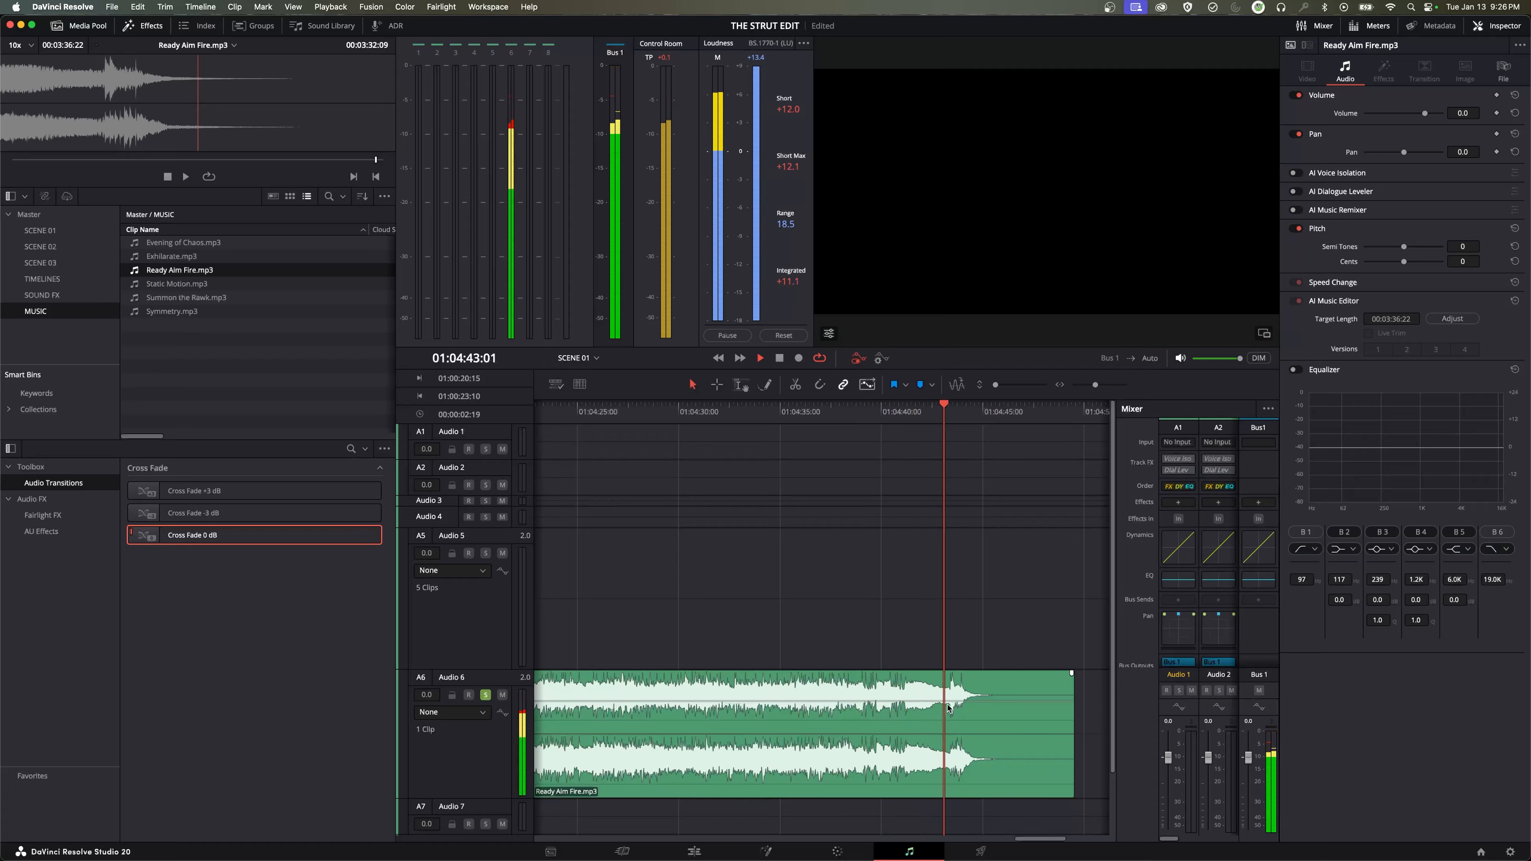
pyautogui.press('space')
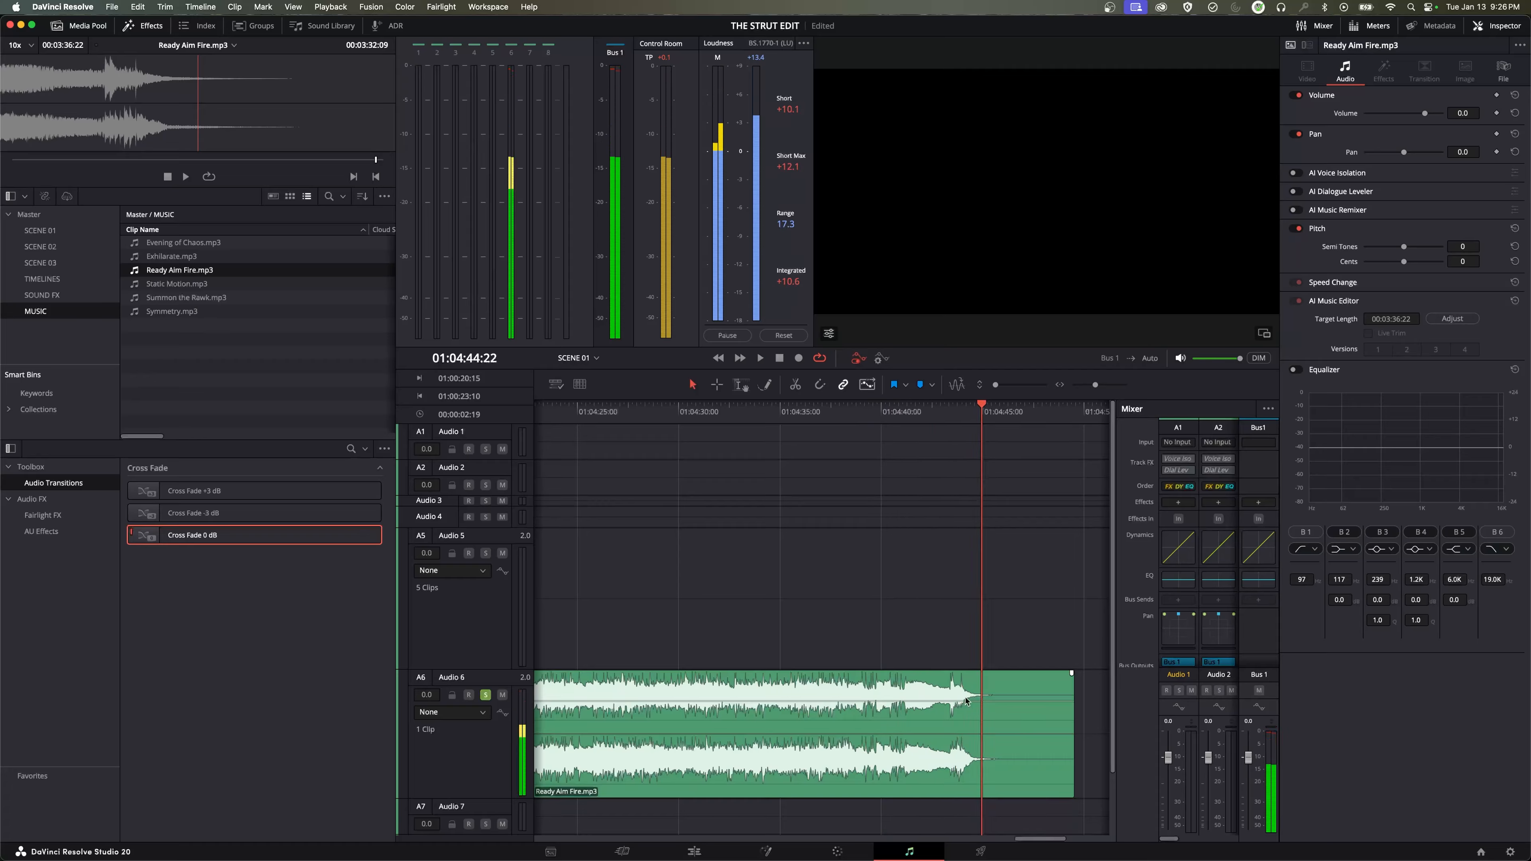
# Step: Split the Ready Aim Fire clip at 01:04:43:04, just before its final hit
pyautogui.moveTo(959, 412); pyautogui.dragTo(951, 412)
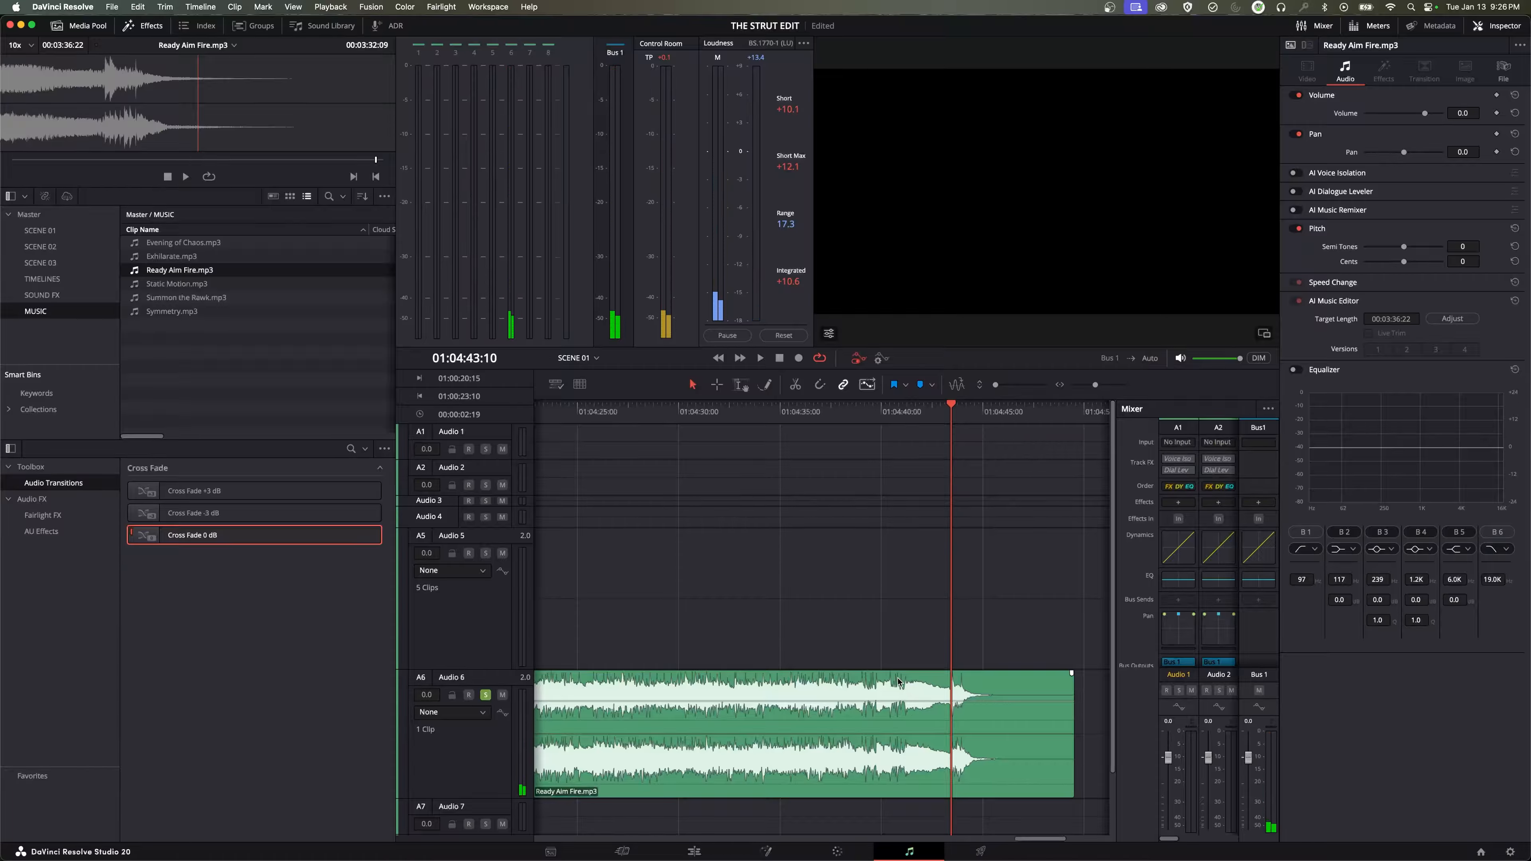
pyautogui.press('Left')
pyautogui.press('Left')
pyautogui.press('Left')
pyautogui.press('Left')
pyautogui.press('Left')
pyautogui.press('Left')
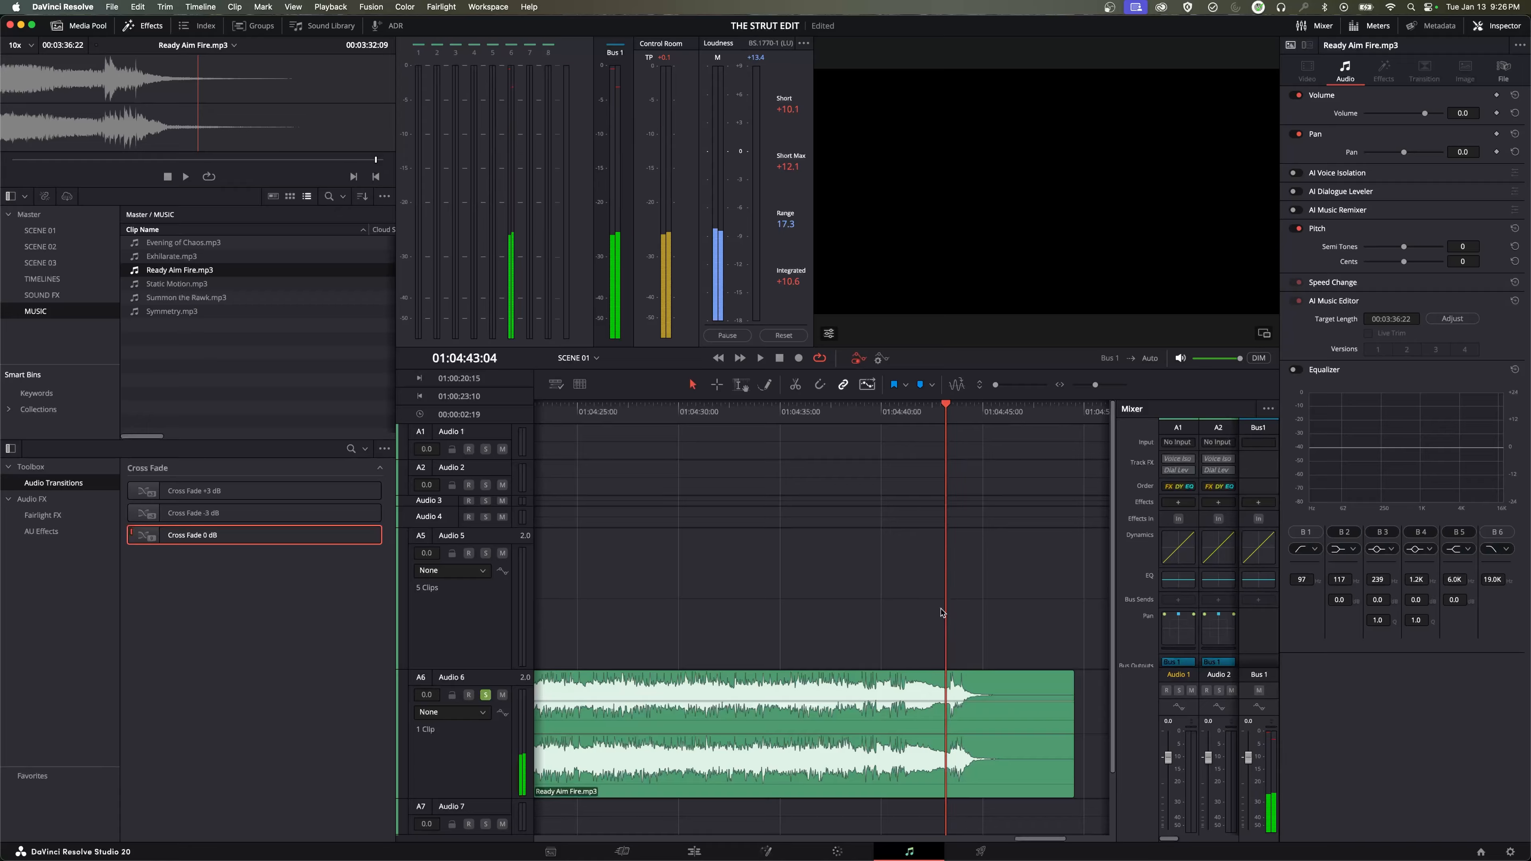
pyautogui.press('super+b')
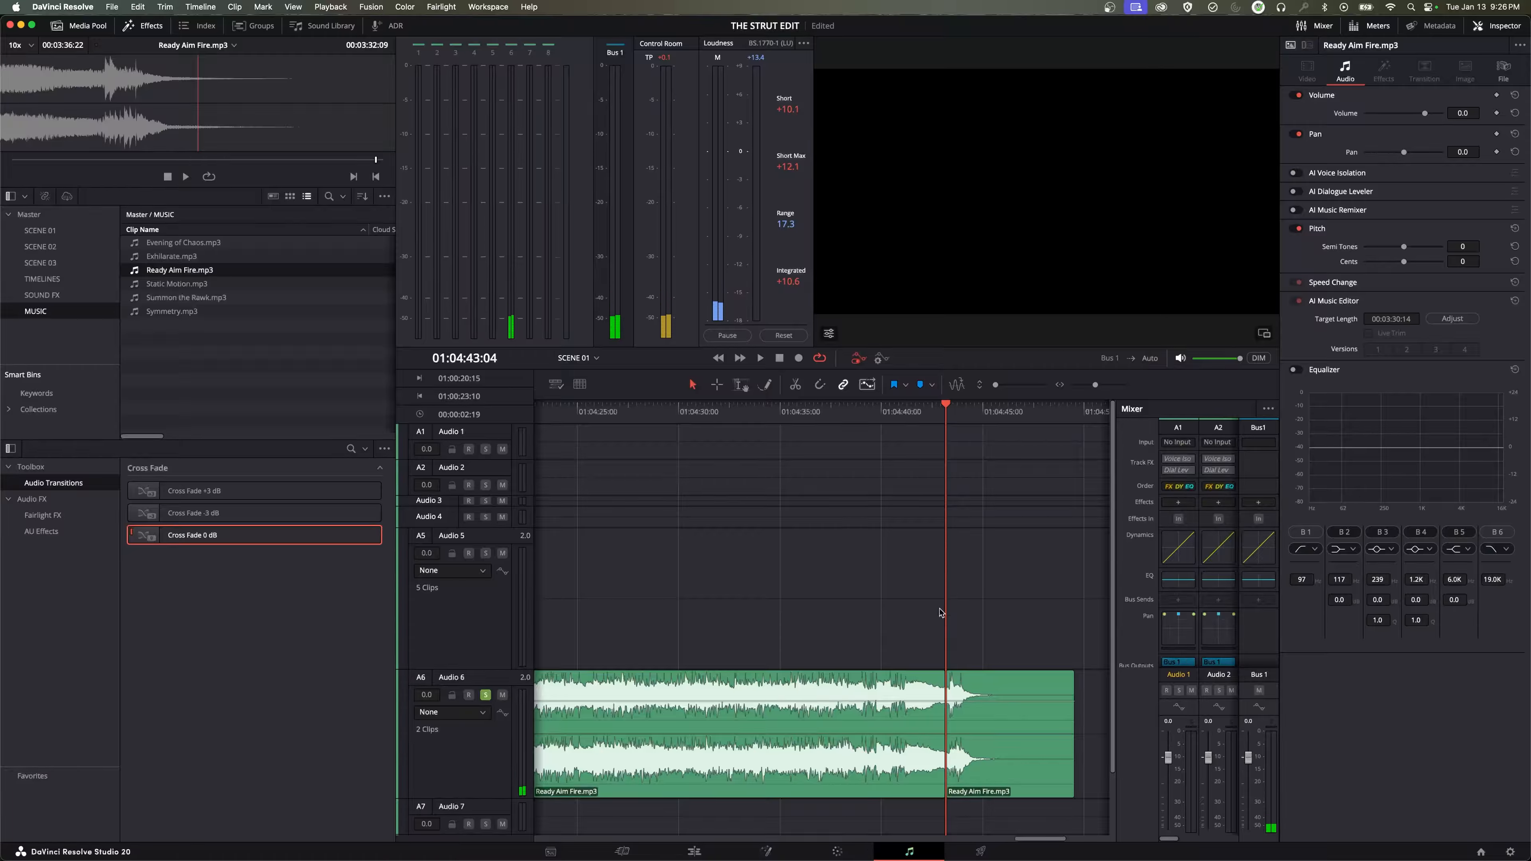
pyautogui.press('super+z')
pyautogui.click(938, 683)
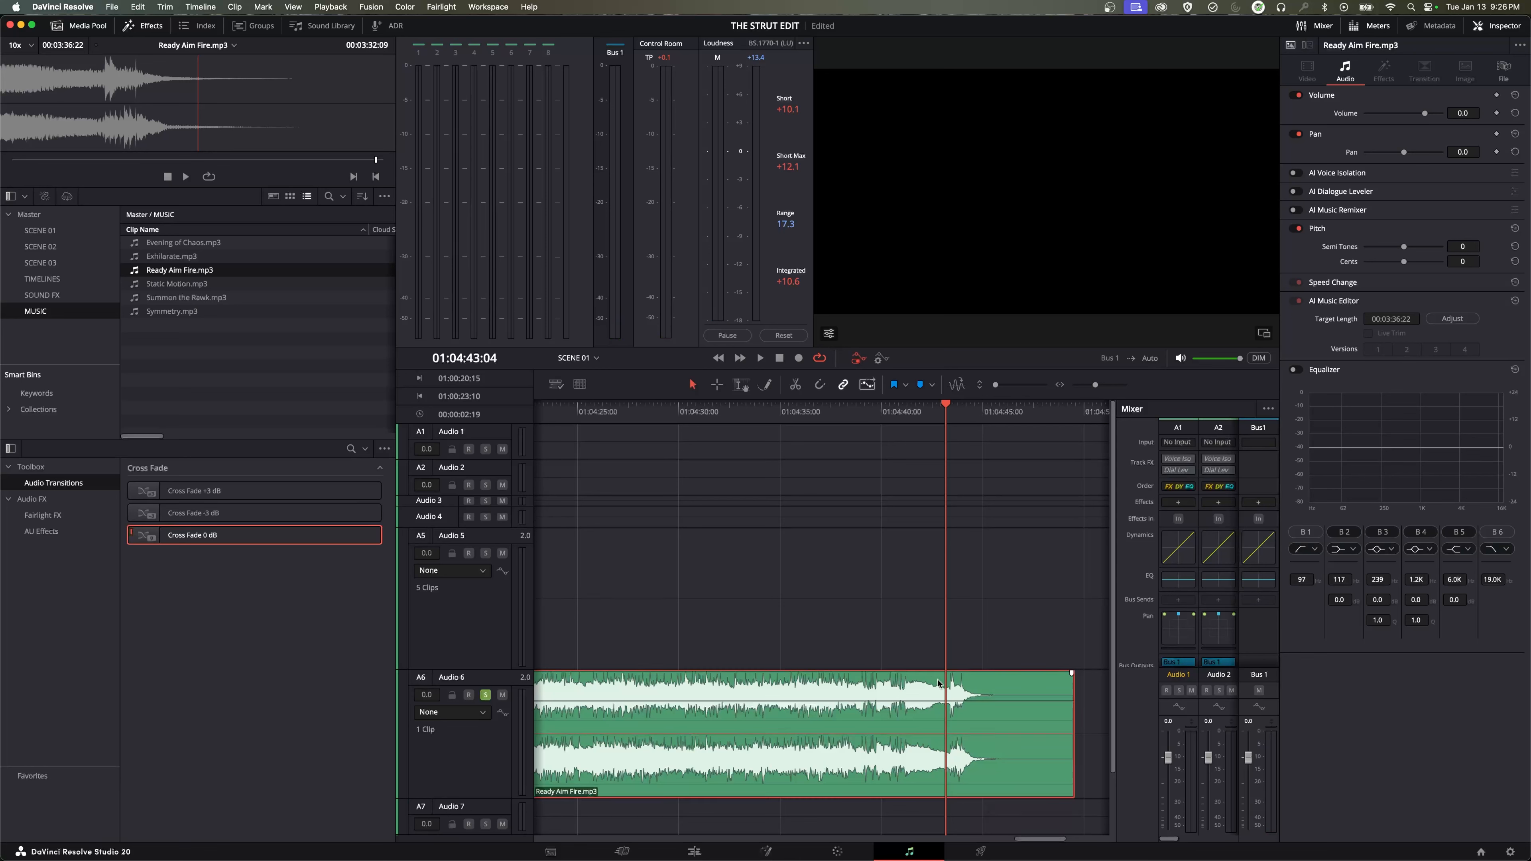
pyautogui.press('super+b')
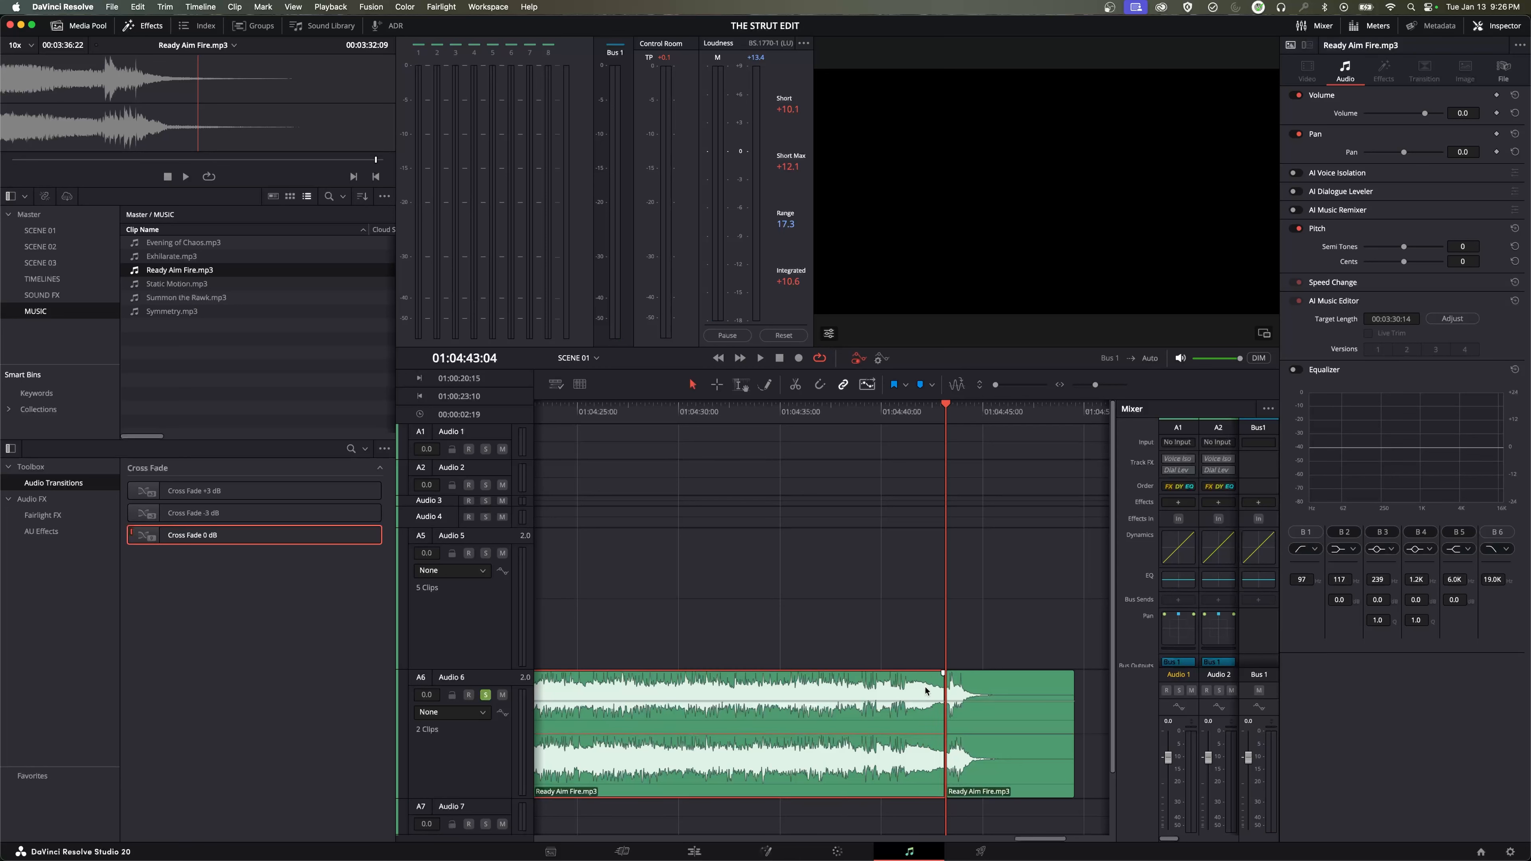
# Step: Trim the end of the long Ready Aim Fire piece to a length of 00:00:10:04 and move the split-off ending clip shortly after it on Audio 6
pyautogui.hotkey('shift', 'z')
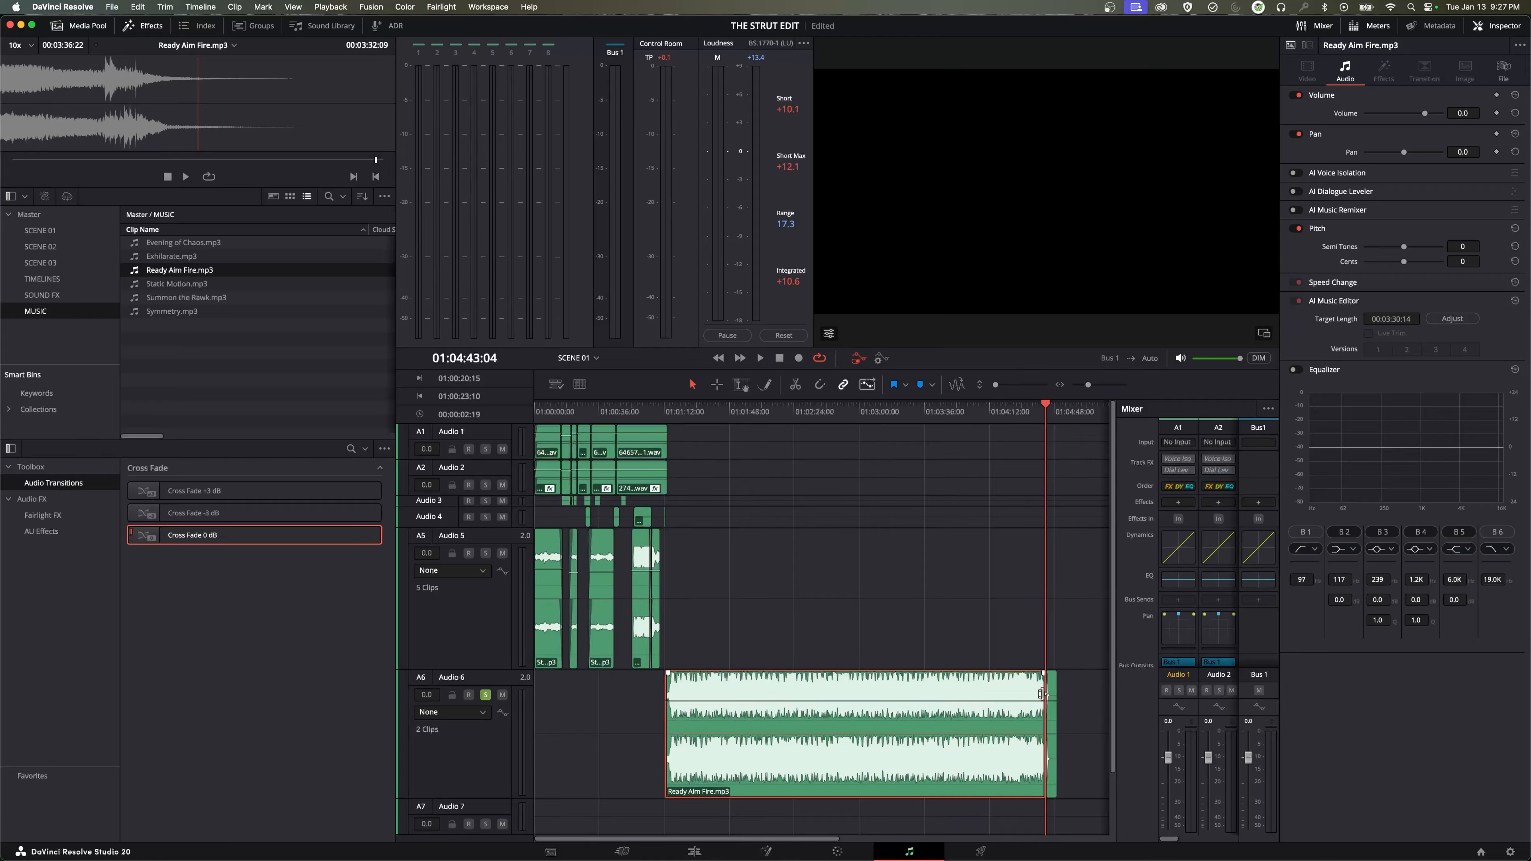
pyautogui.moveTo(1041, 693); pyautogui.dragTo(683, 703)
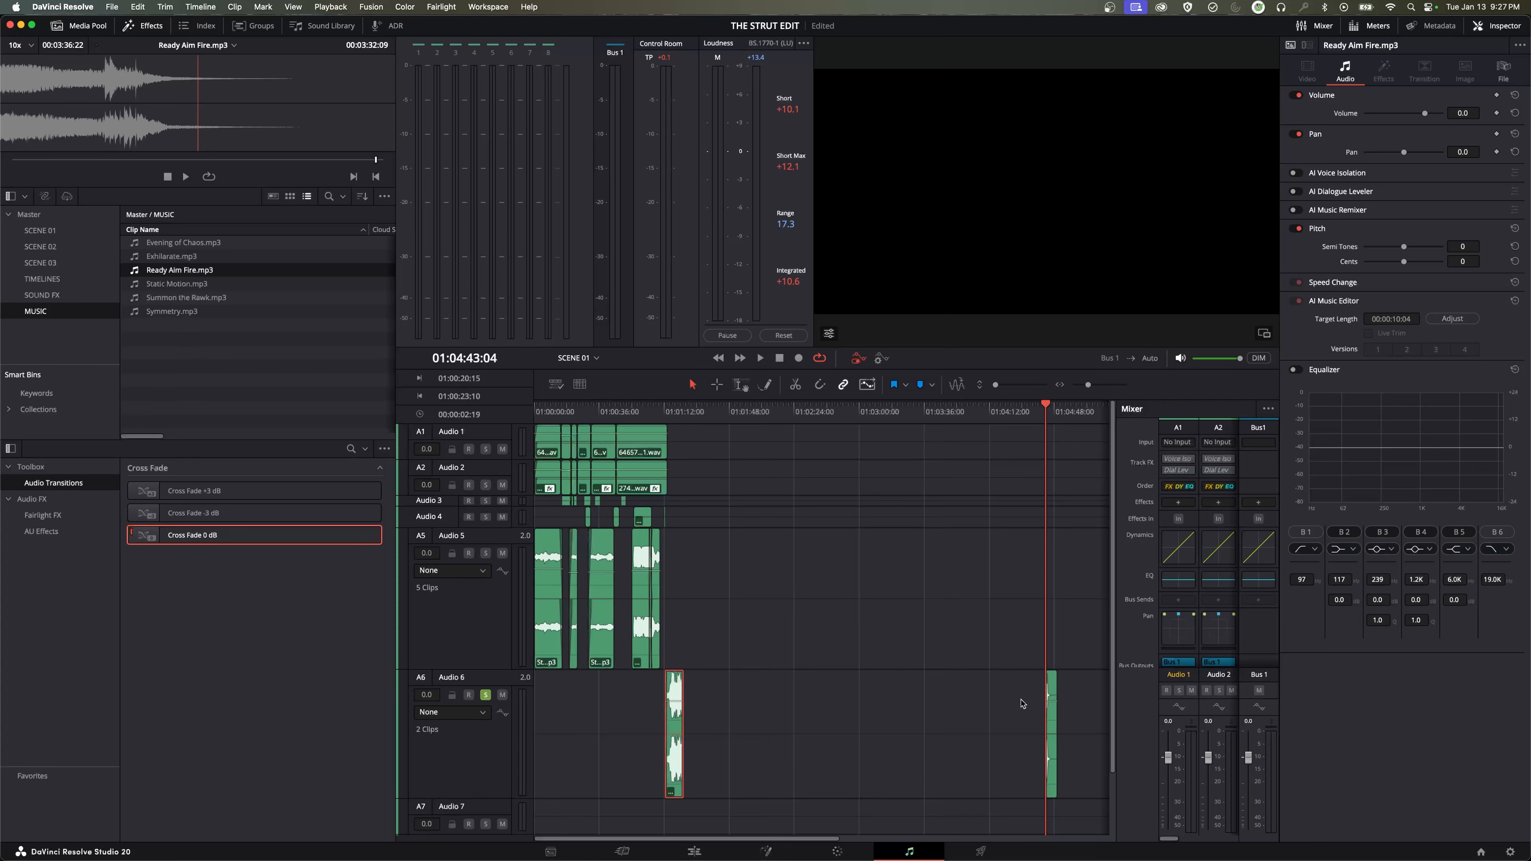
pyautogui.moveTo(1049, 691); pyautogui.dragTo(1049, 690)
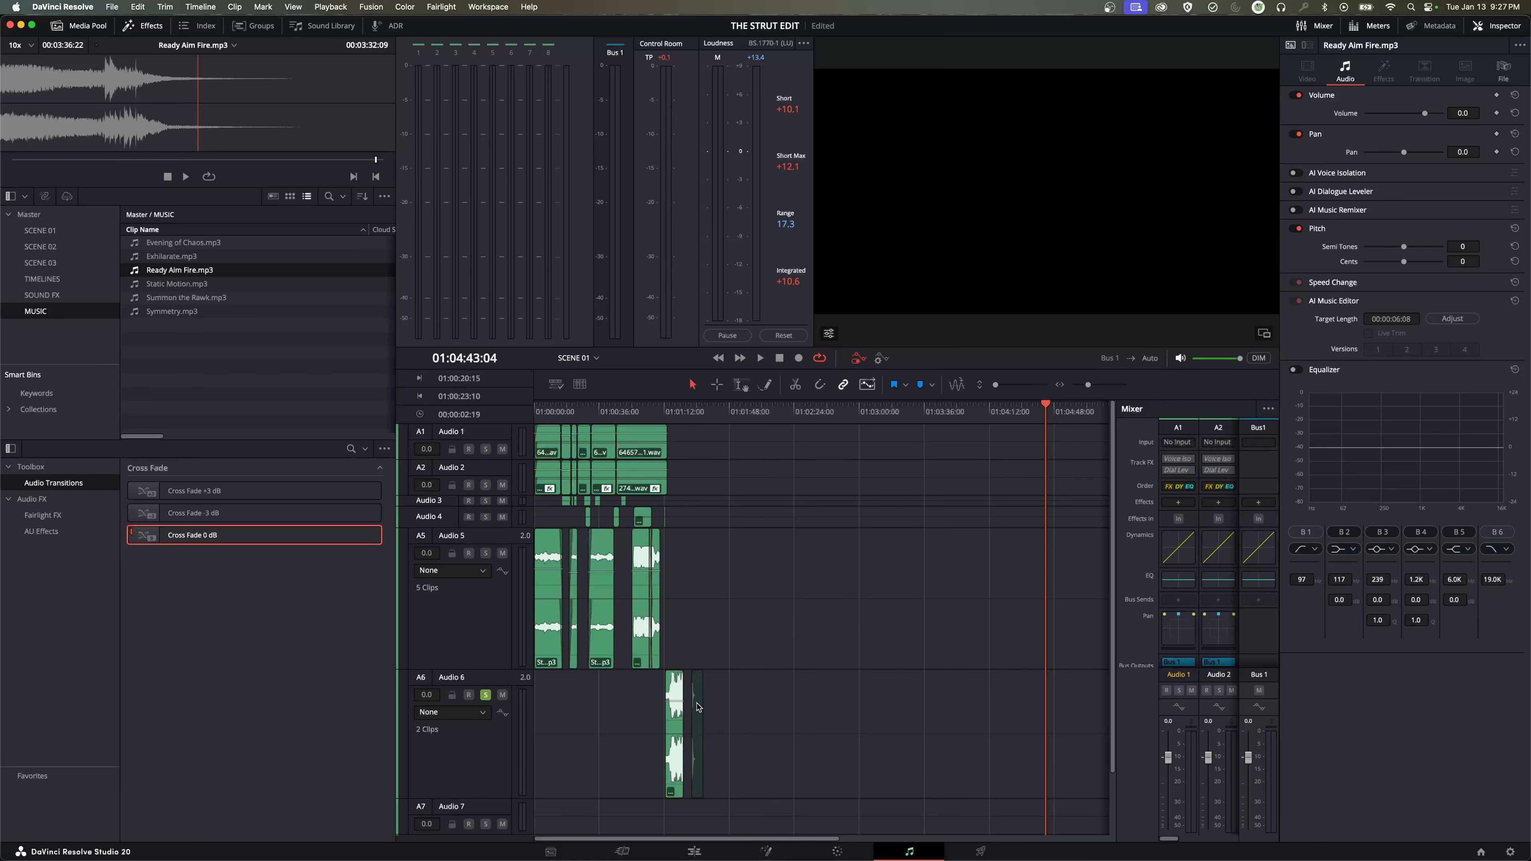
pyautogui.moveTo(697, 708); pyautogui.dragTo(698, 707)
# Step: Move the shortened Ready Aim Fire clip earlier on Audio 6 to start at about 01:01:08:18, overlapping the end of Exhilarate
pyautogui.click(656, 408)
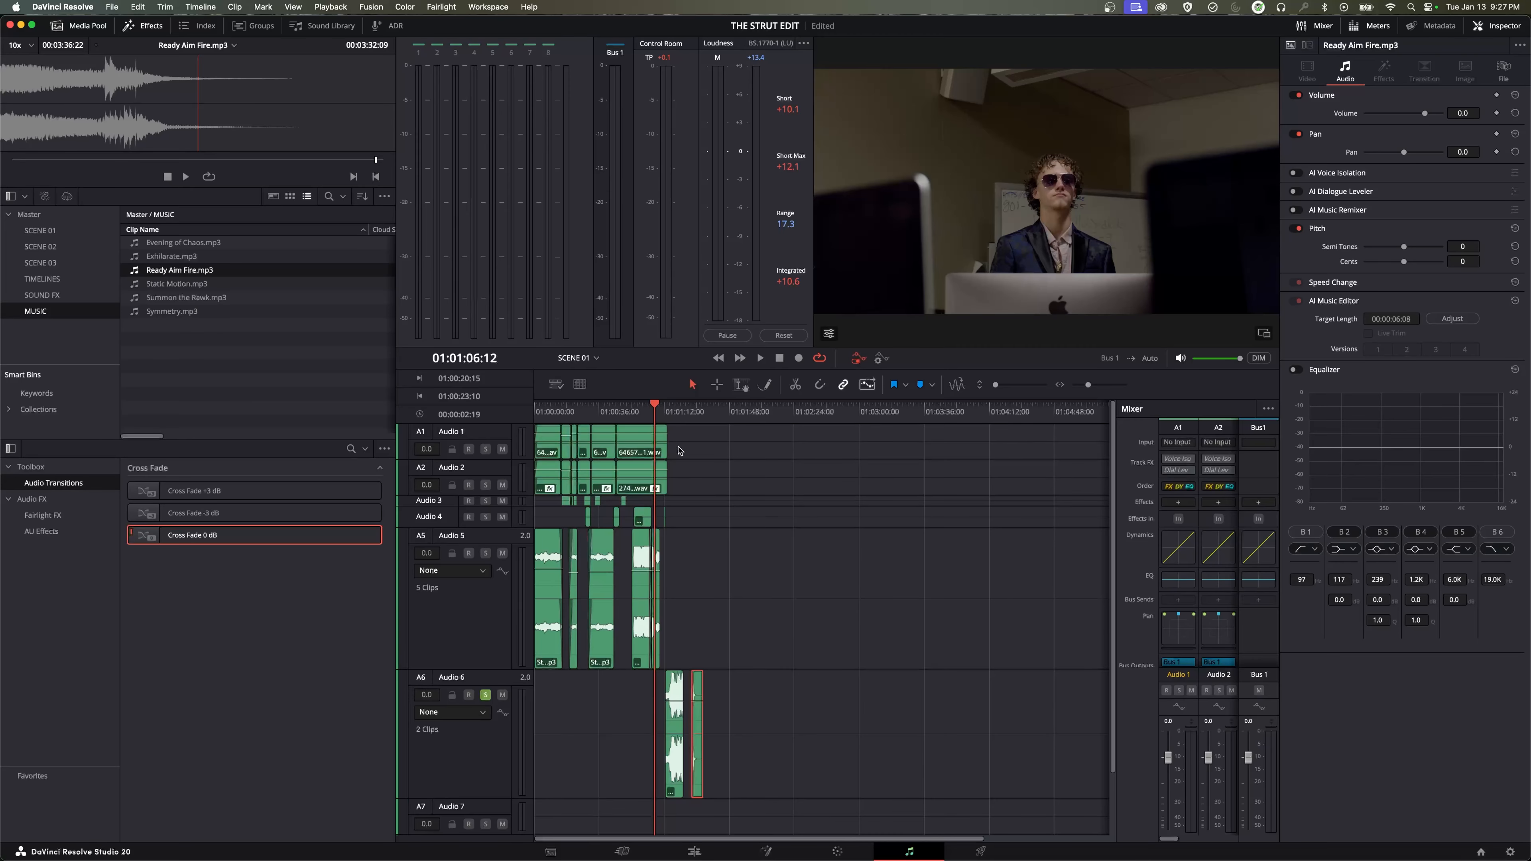
pyautogui.press('super+equal')
pyautogui.press('super+equal')
pyautogui.press('super+equal')
pyautogui.press('super+equal')
pyautogui.press('super+equal')
pyautogui.moveTo(1061, 706); pyautogui.dragTo(994, 706)
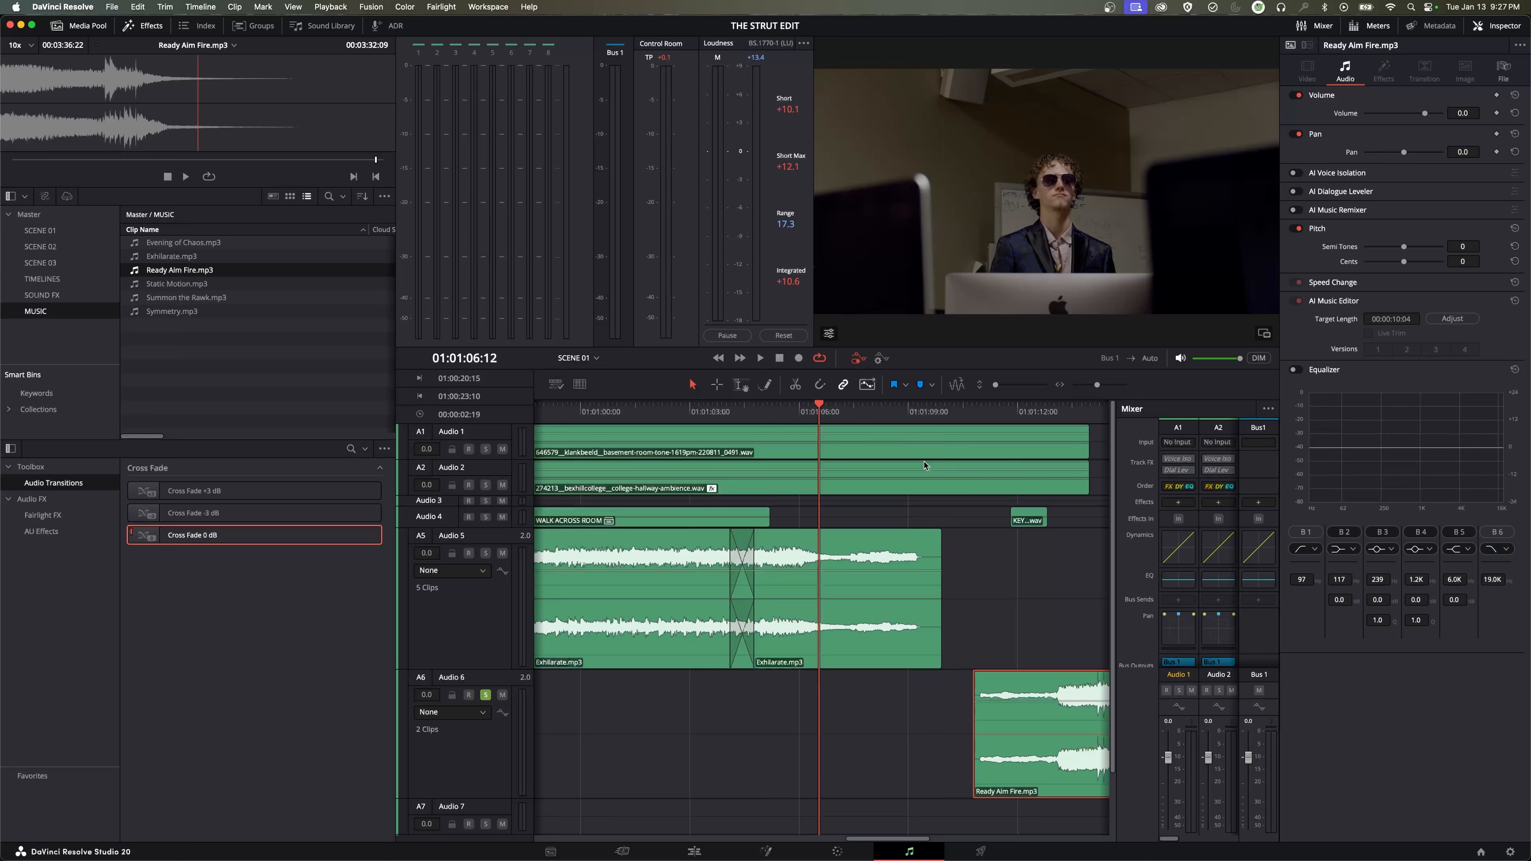
pyautogui.moveTo(911, 417)
pyautogui.mouseDown()
pyautogui.moveTo(946, 416)
pyautogui.moveTo(910, 419)
pyautogui.mouseUp()
pyautogui.moveTo(1017, 678); pyautogui.dragTo(942, 678)
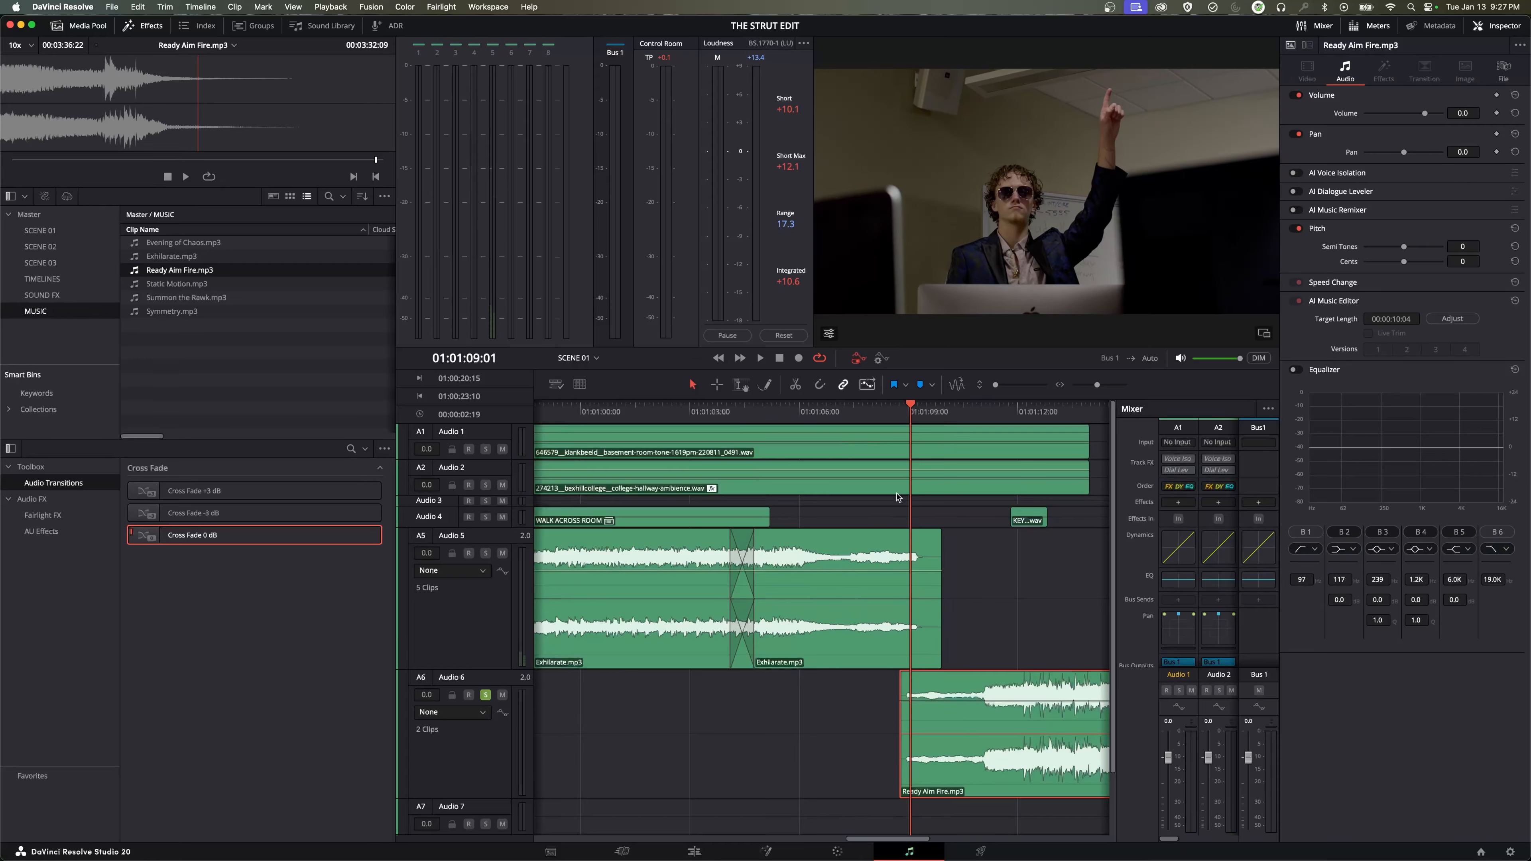
# Step: Turn off solo on track Audio 6 and play the transition from Exhilarate into Ready Aim Fire up to 01:01:10:01
pyautogui.click(862, 413)
pyautogui.press('space')
pyautogui.press('space')
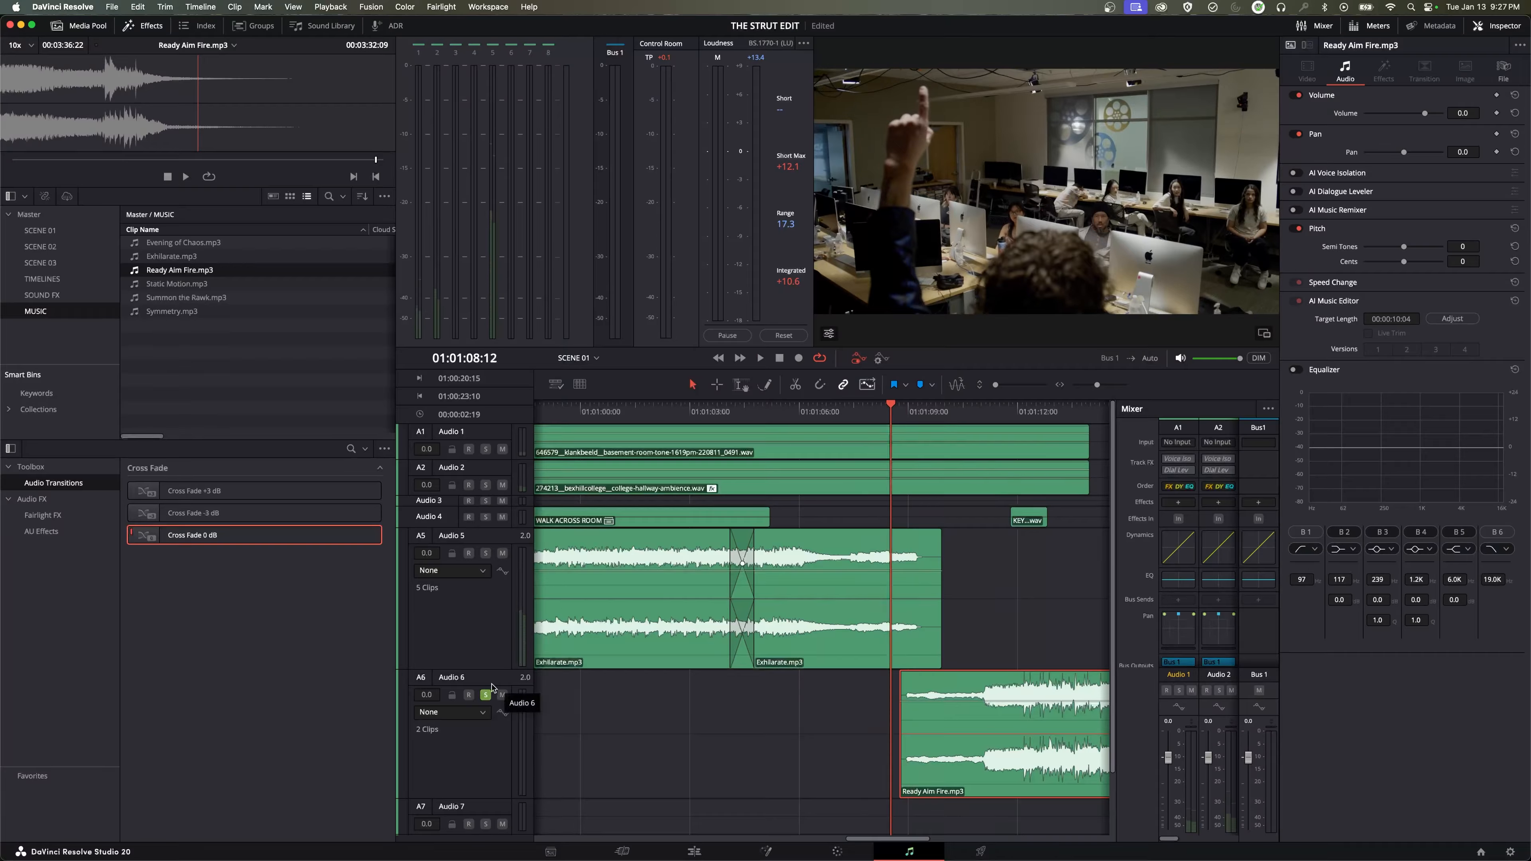
pyautogui.click(485, 695)
pyautogui.click(867, 422)
pyautogui.press('space')
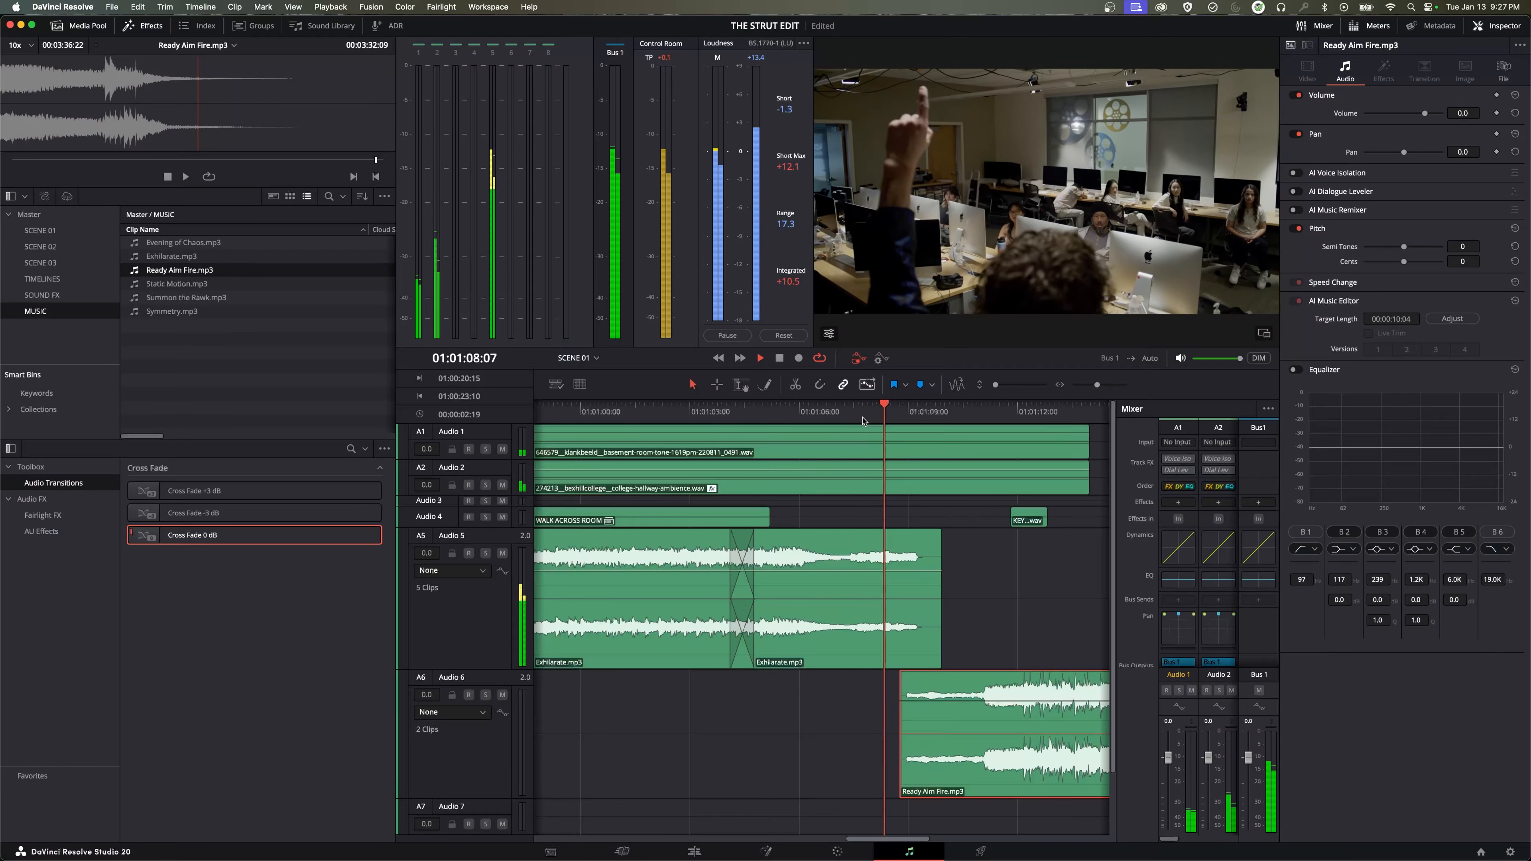
pyautogui.press('space')
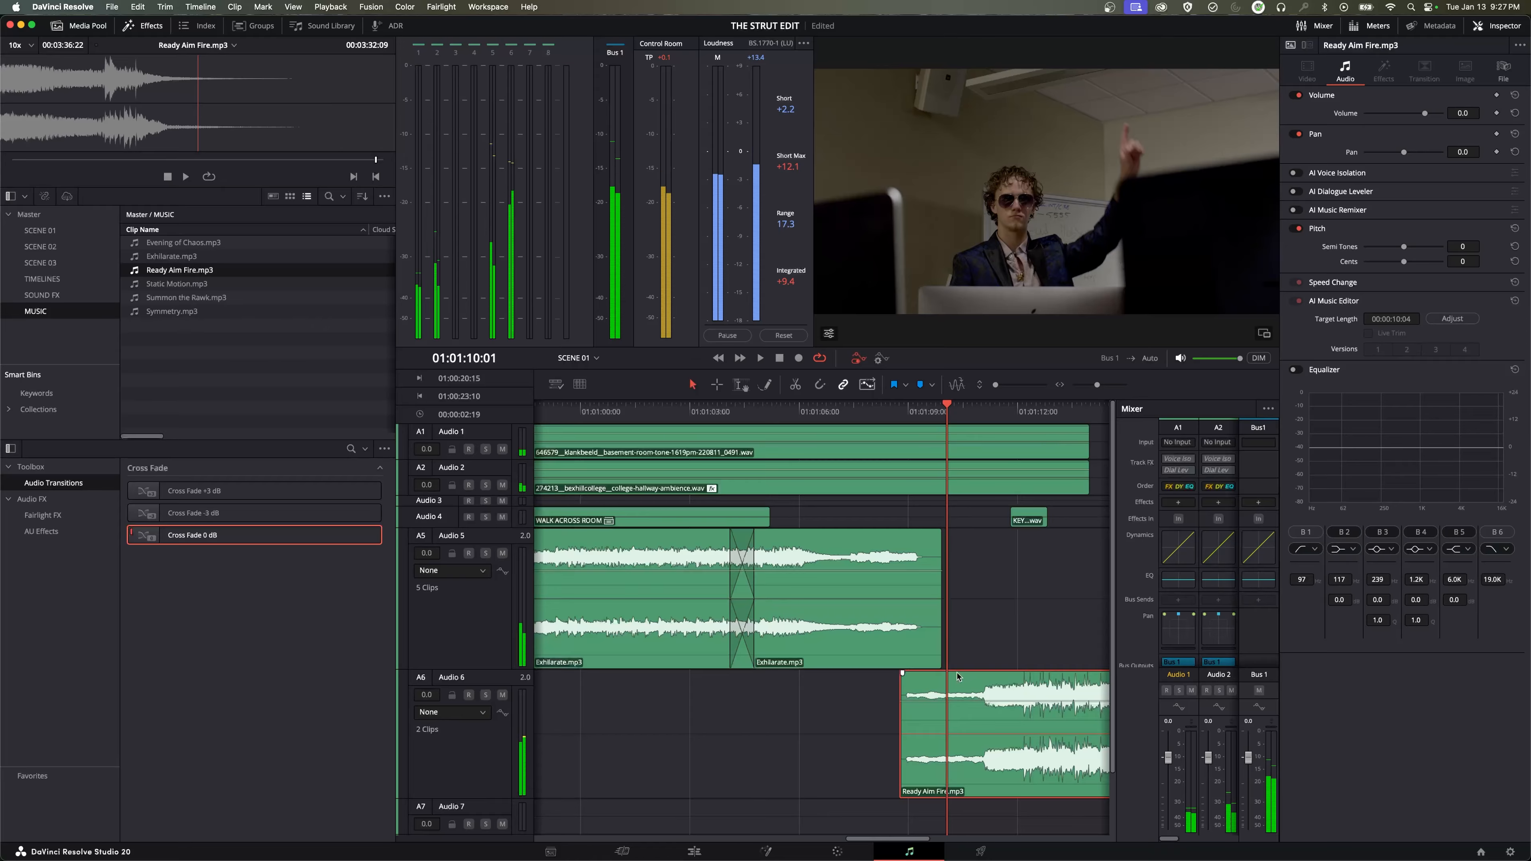
# Step: Reposition the Ready Aim Fire opening to start at about 01:01:09:07, playing up to 01:01:11:19 to judge its timing against the key press
pyautogui.moveTo(962, 685); pyautogui.dragTo(1000, 685)
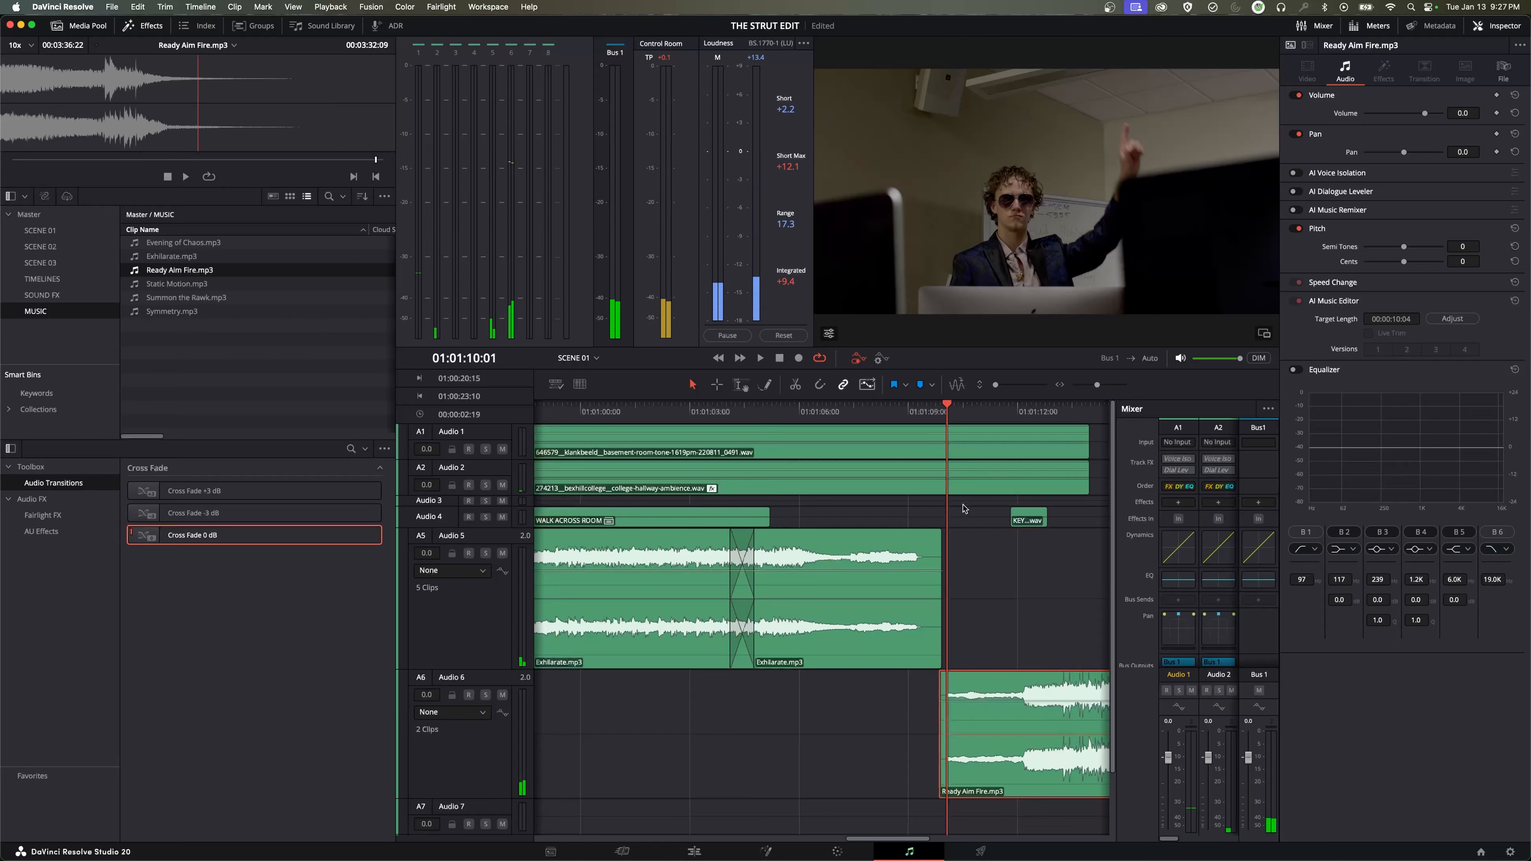
pyautogui.press('space')
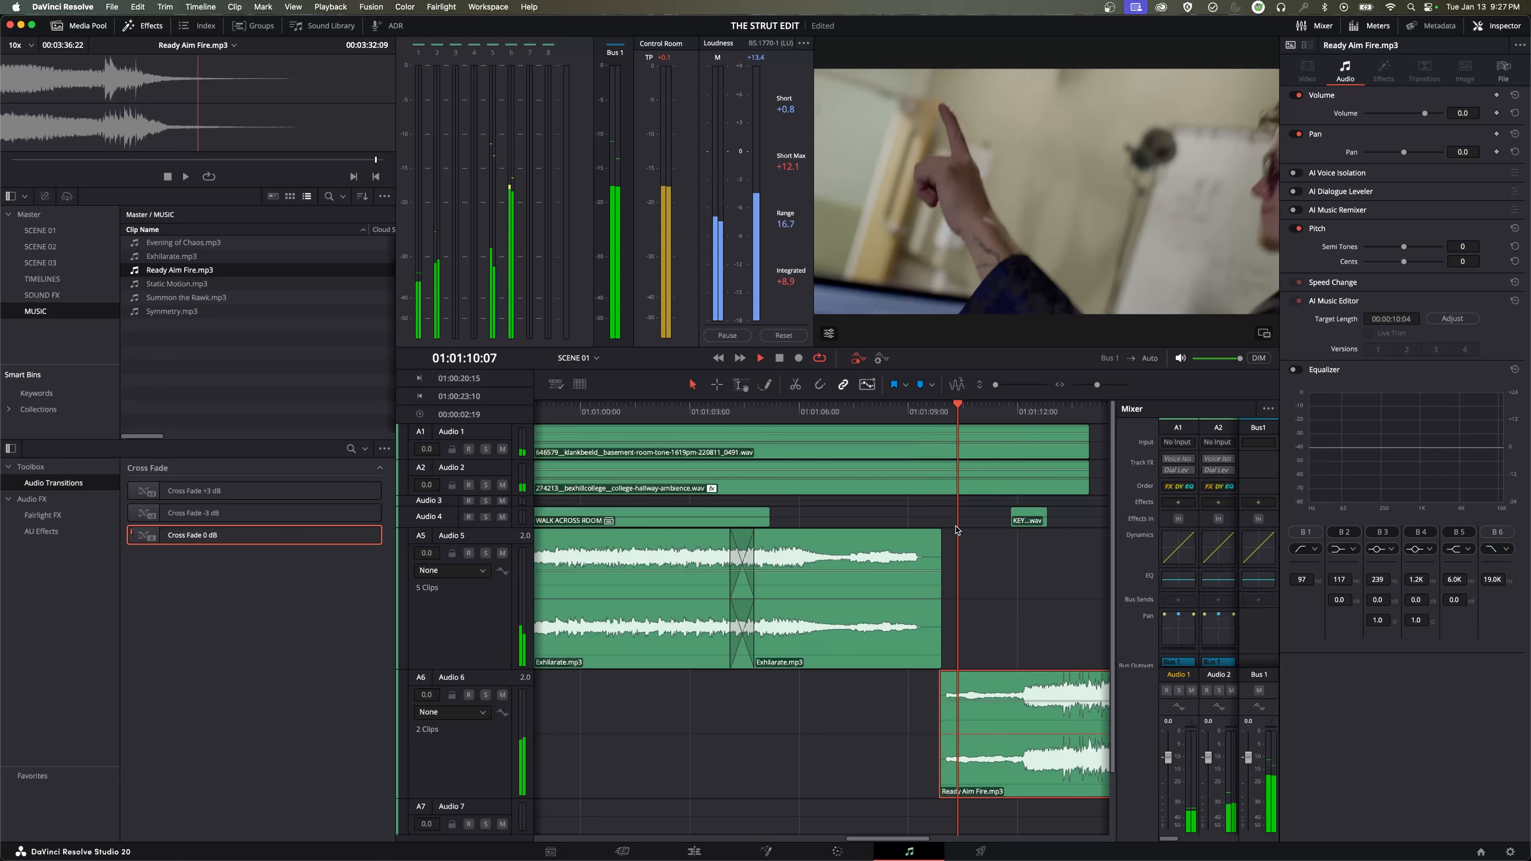
pyautogui.press('space')
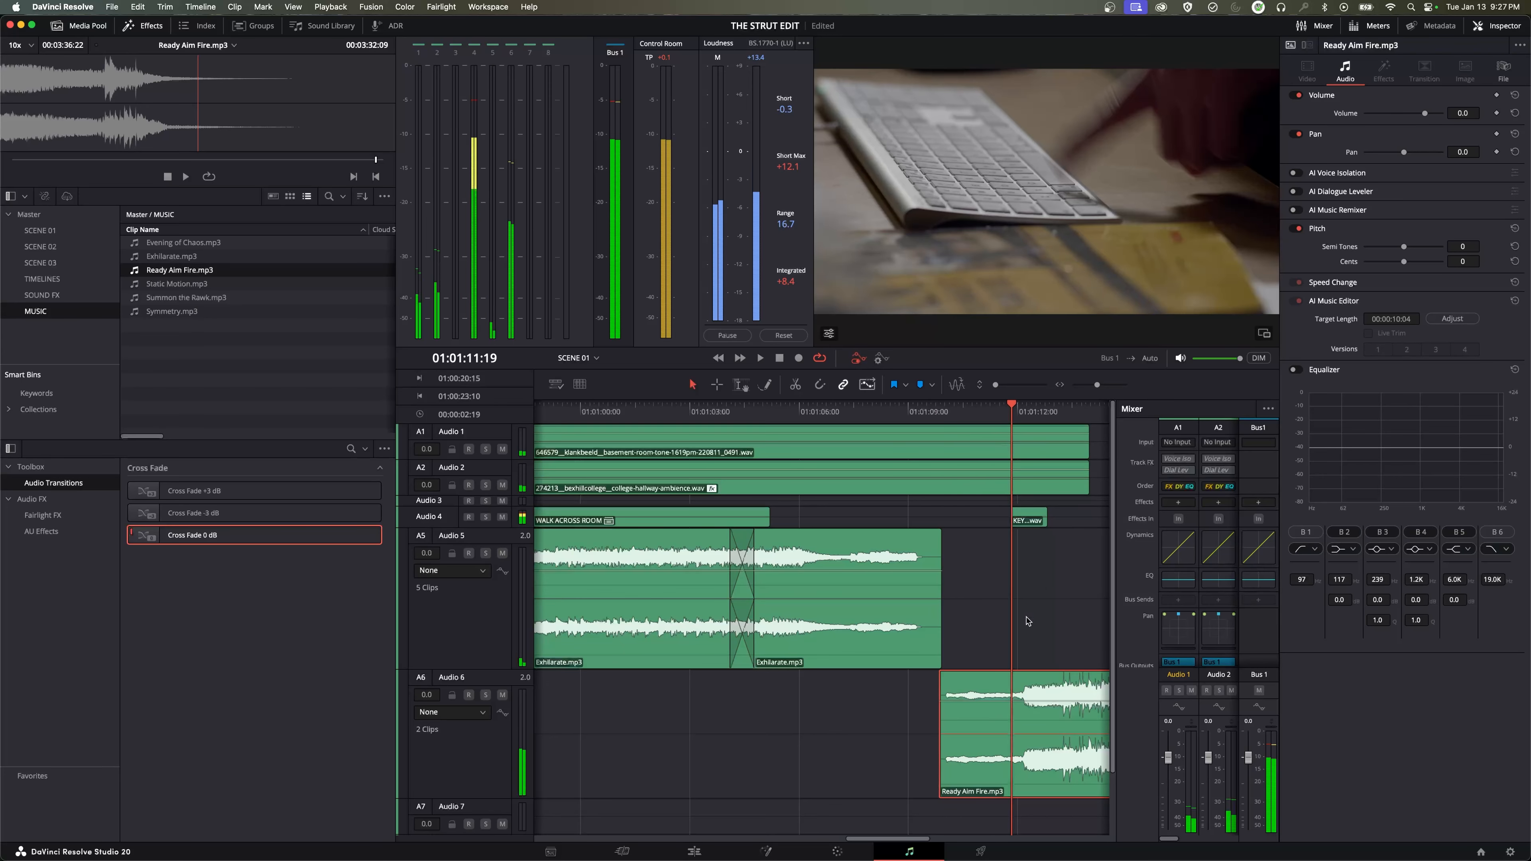
pyautogui.moveTo(1012, 684); pyautogui.dragTo(988, 685)
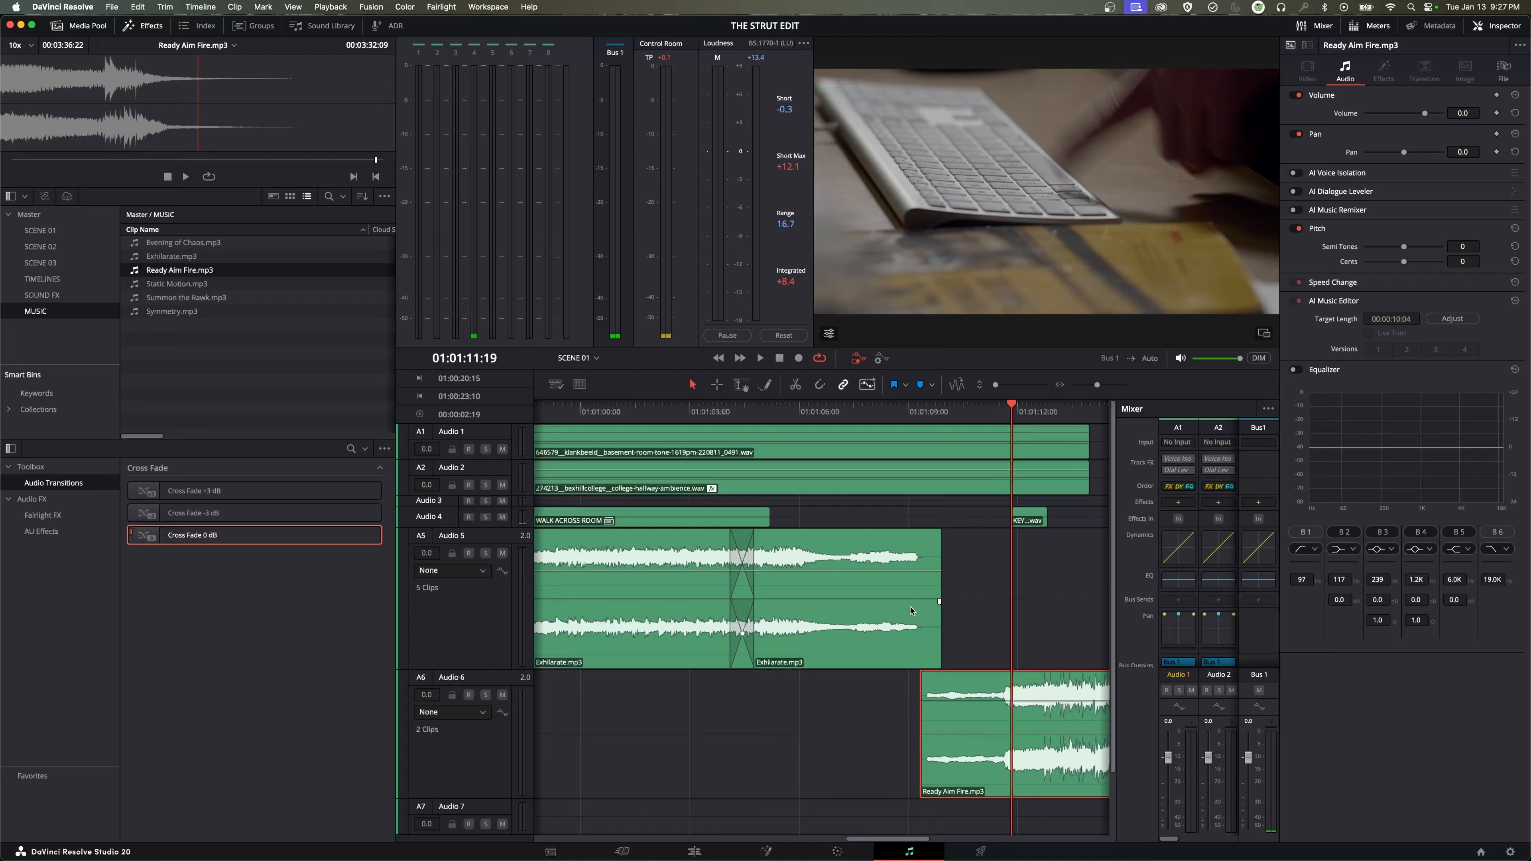
# Step: Split the Ready Aim Fire opening clip at 01:01:11:10 and delete the part after the cut
pyautogui.click(882, 427)
pyautogui.press('space')
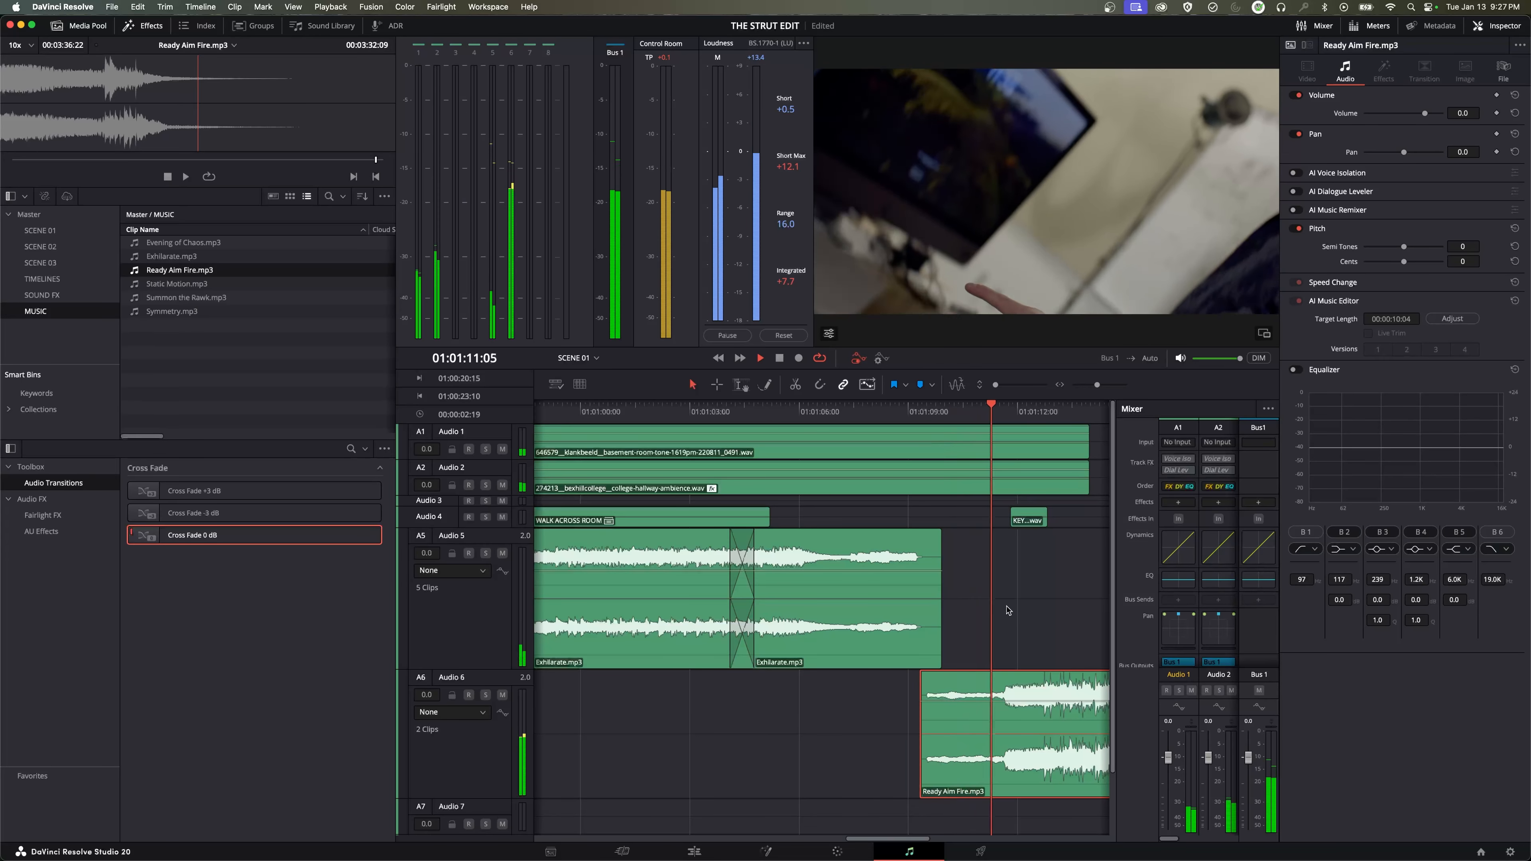
pyautogui.press('space')
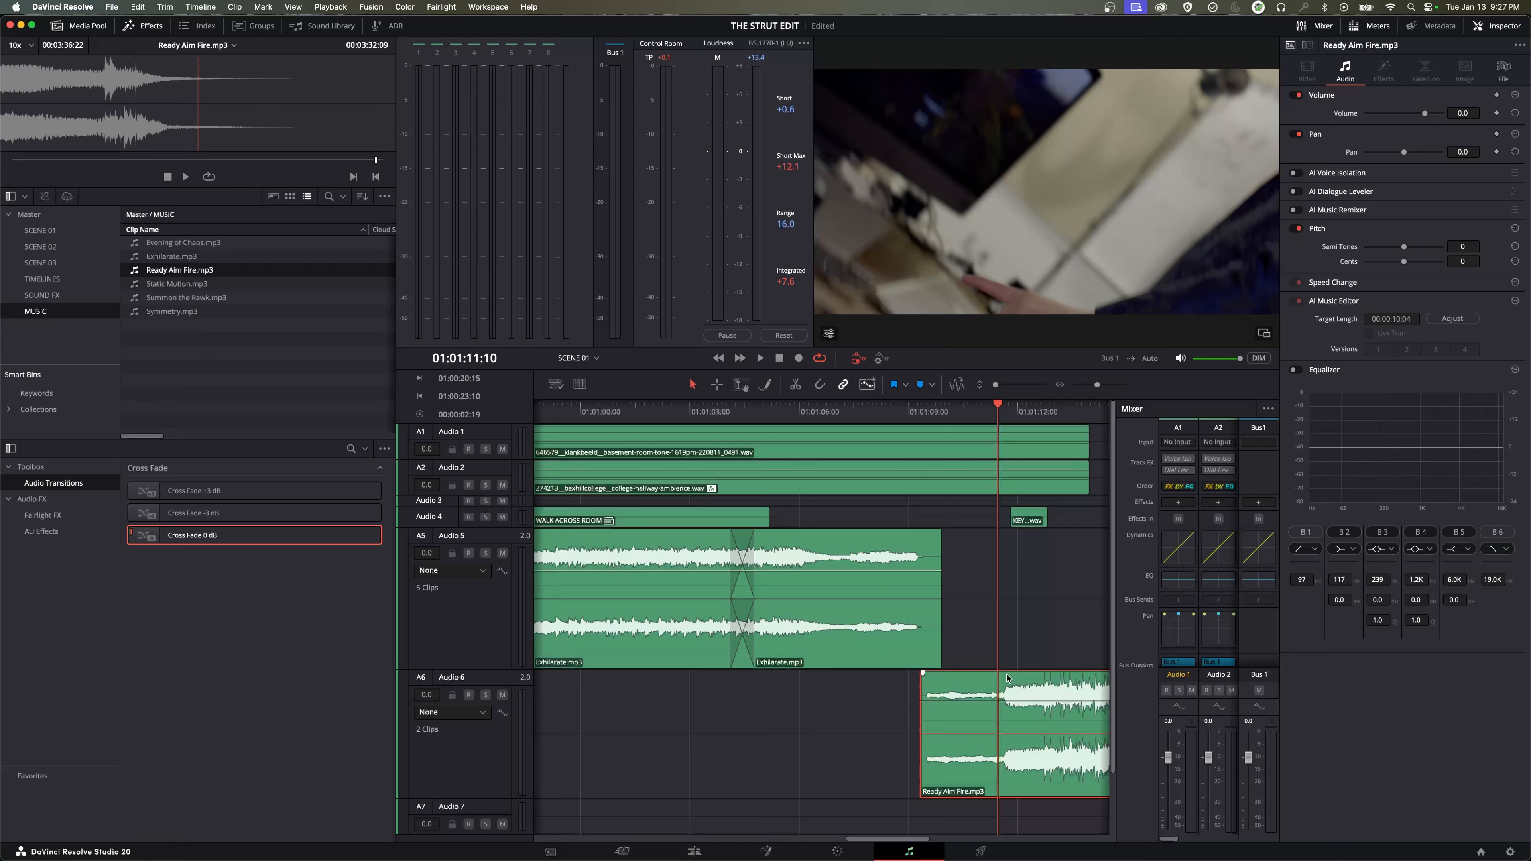
pyautogui.press('super+b')
pyautogui.click(1029, 683)
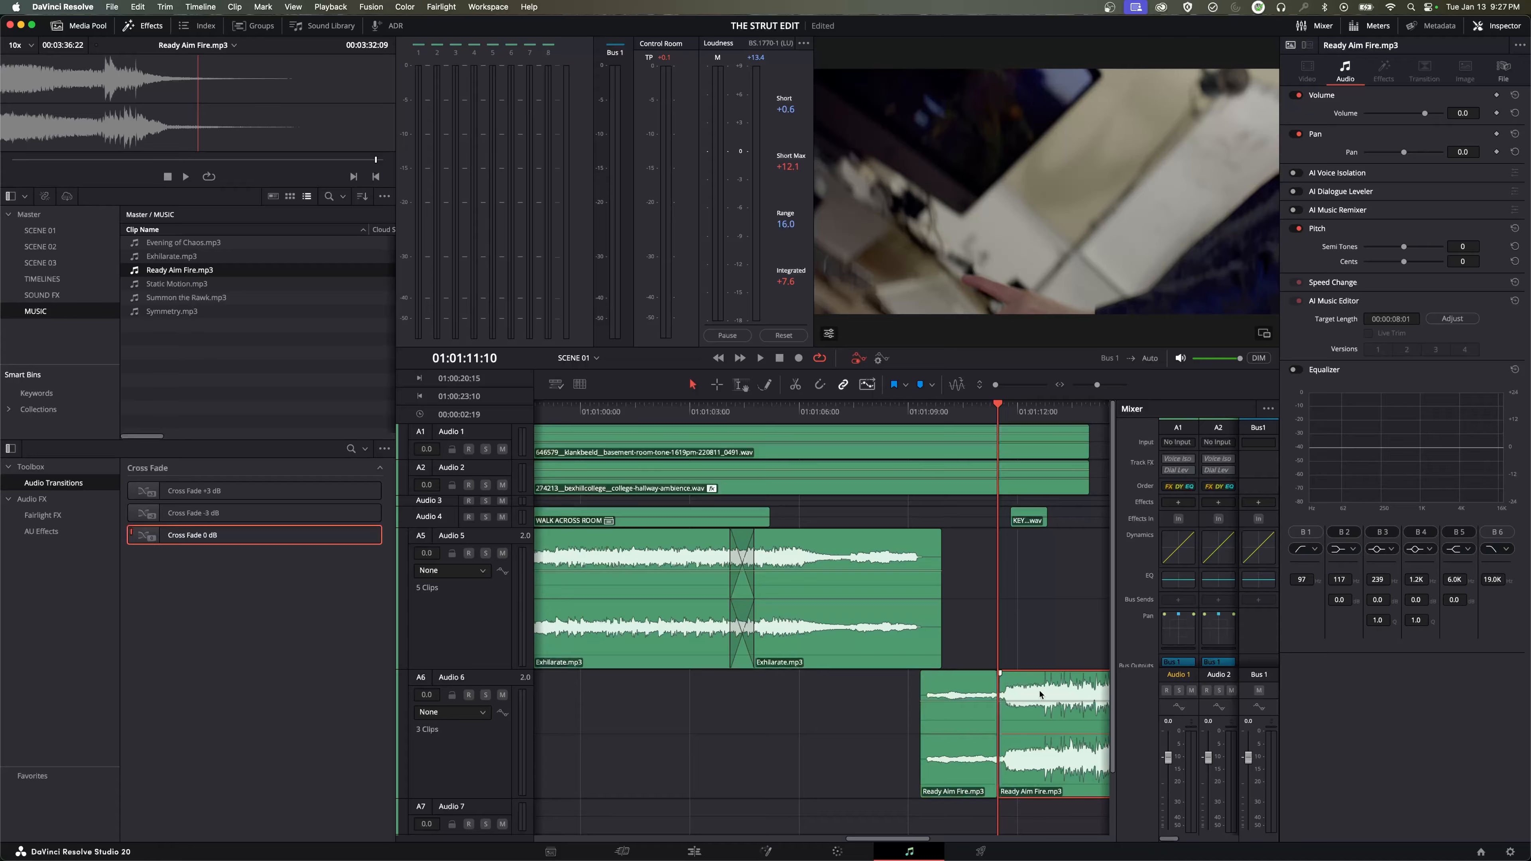
pyautogui.press('BackSpace')
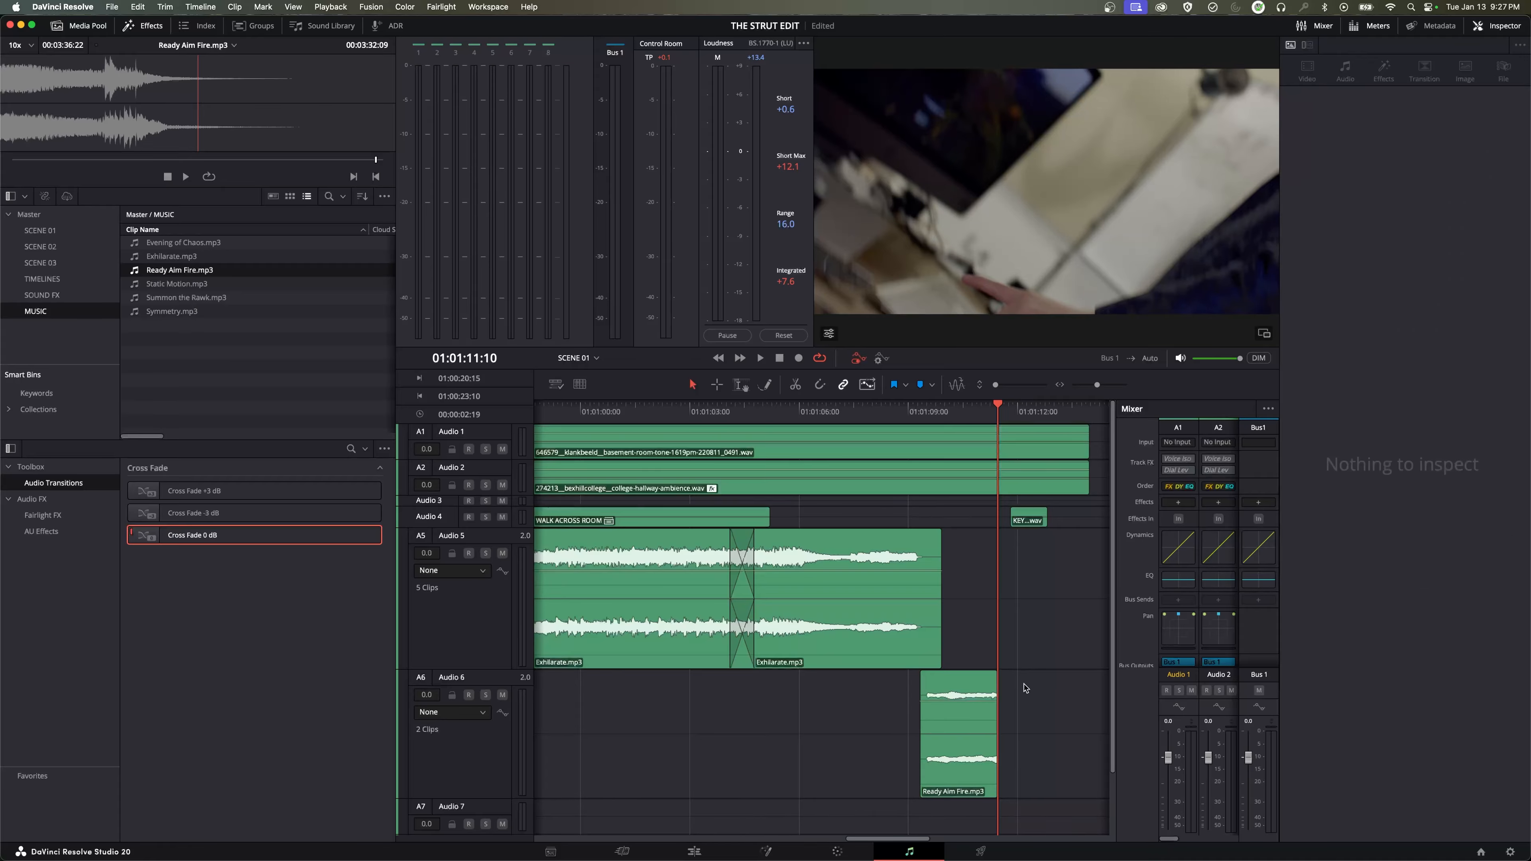
# Step: Move the Ready Aim Fire ending clip to the key press, trim its start to about 01:01:11:19, and play through to 01:01:13:02
pyautogui.press('super+minus')
pyautogui.moveTo(1032, 687); pyautogui.dragTo(873, 683)
pyautogui.press('super+equal')
pyautogui.press('super+equal')
pyautogui.press('super+equal')
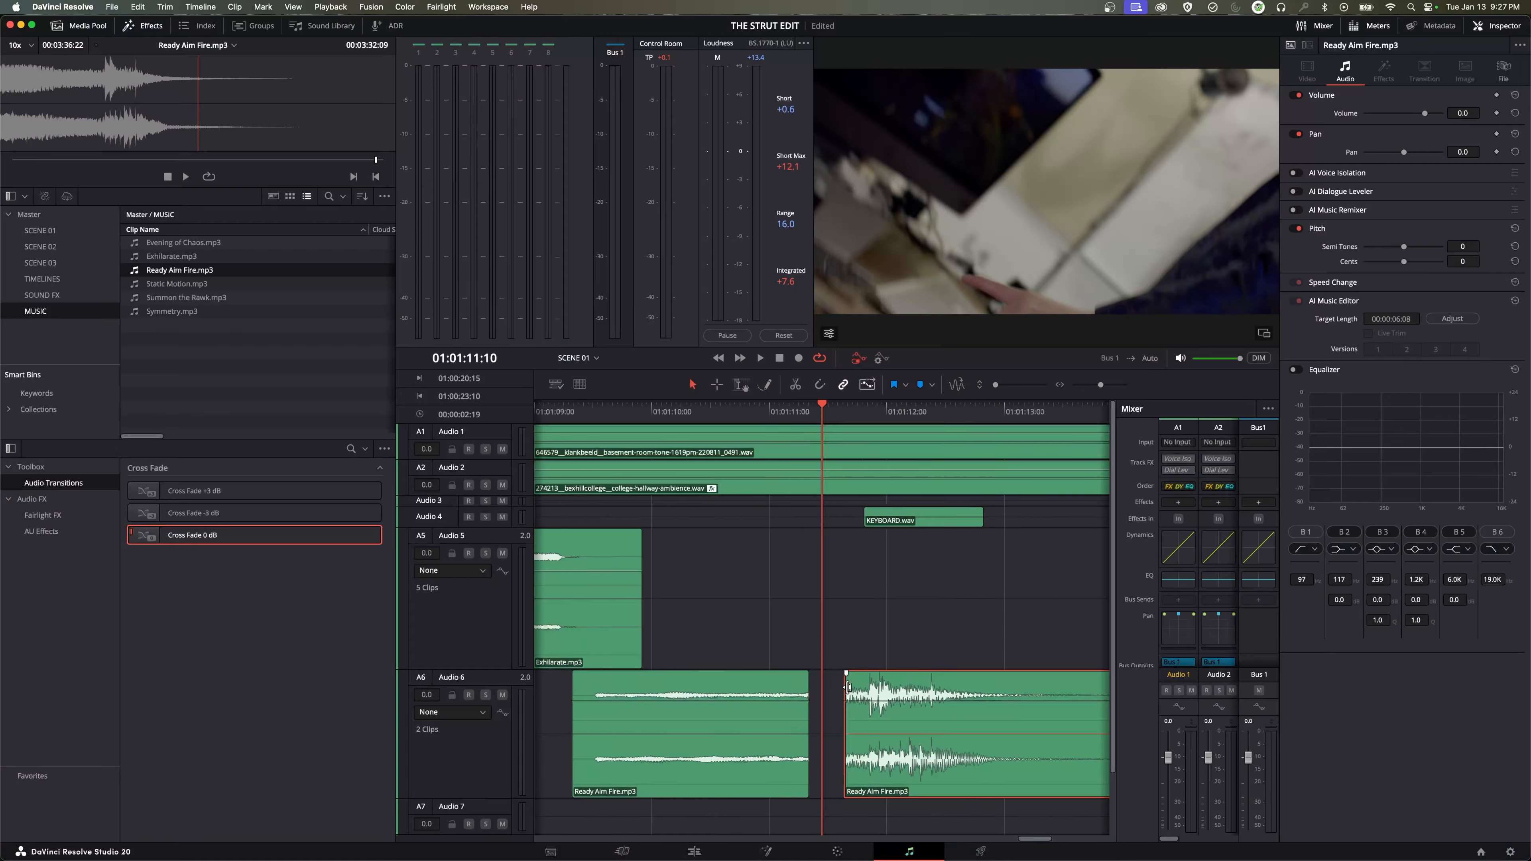
pyautogui.moveTo(847, 688); pyautogui.dragTo(864, 688)
pyautogui.press('space')
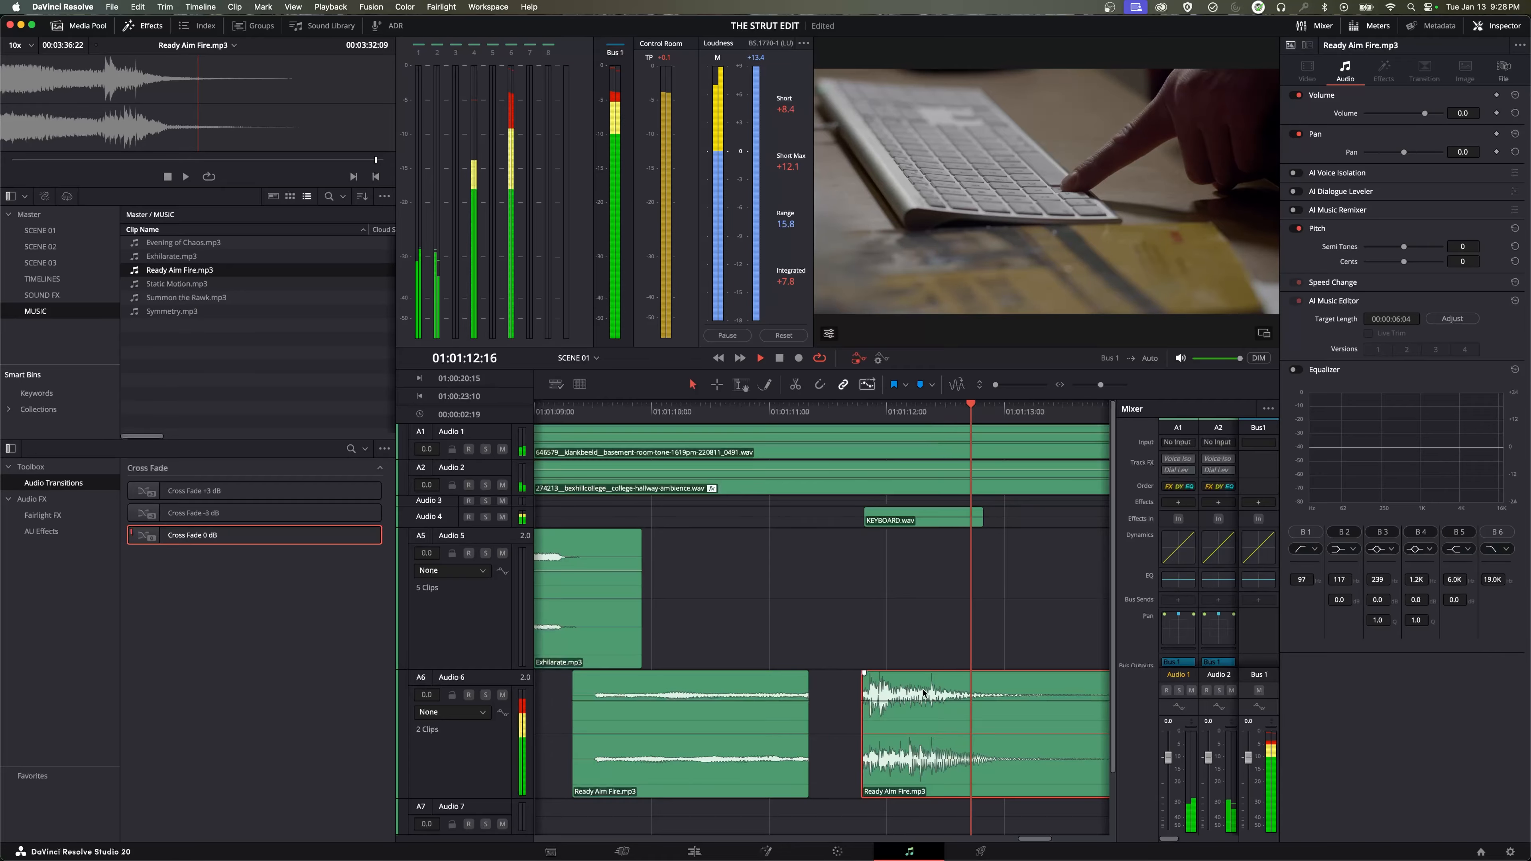
pyautogui.press('space')
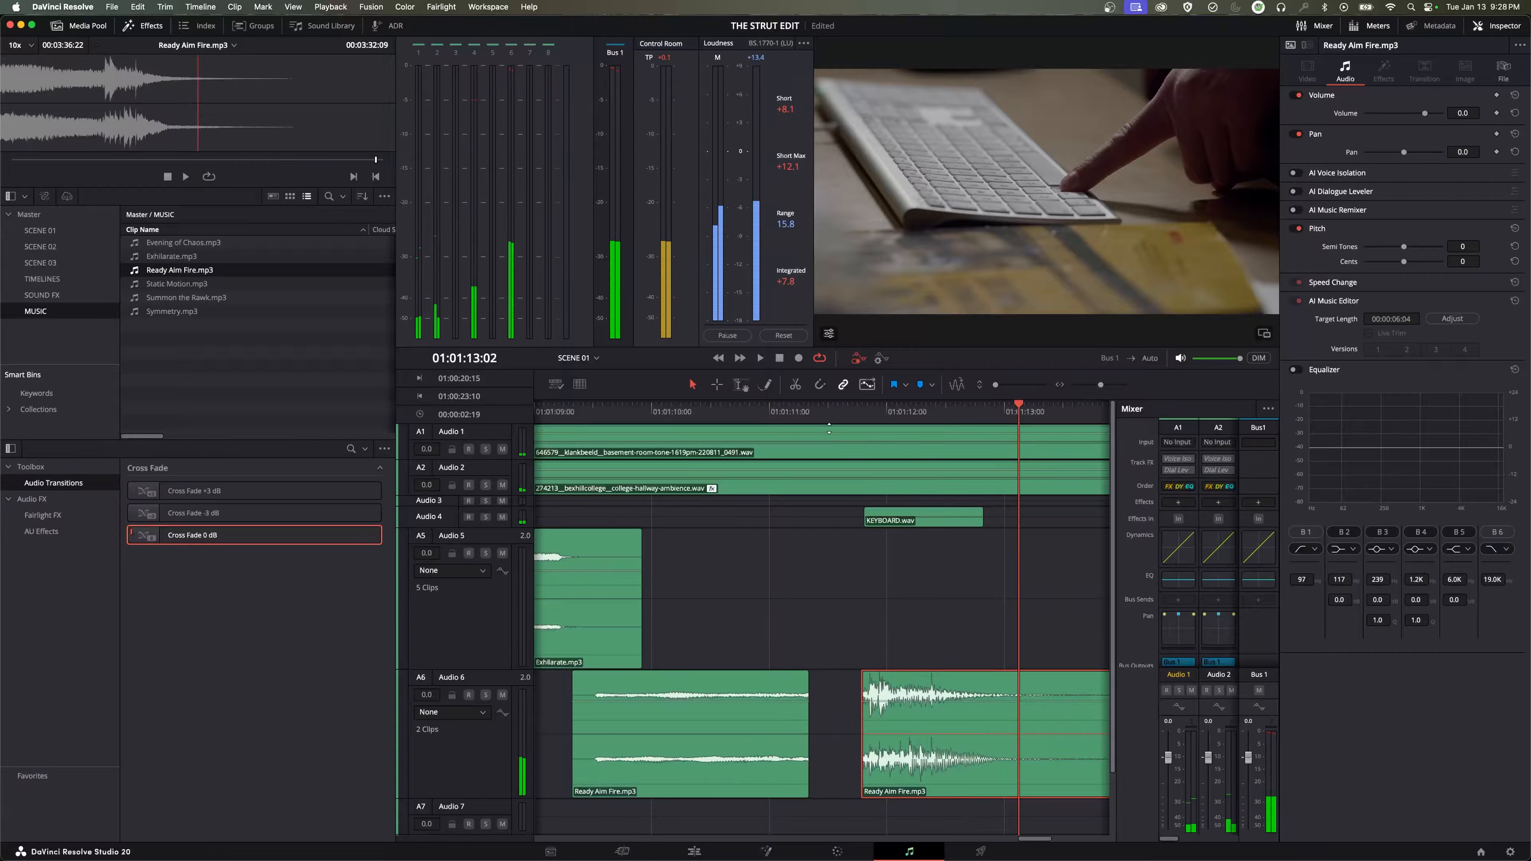
# Step: Extend the ending clip's start back to about 01:01:11:05 and add a Cross Fade 0 dB where the two Ready Aim Fire clips meet
pyautogui.moveTo(799, 418); pyautogui.dragTo(869, 430)
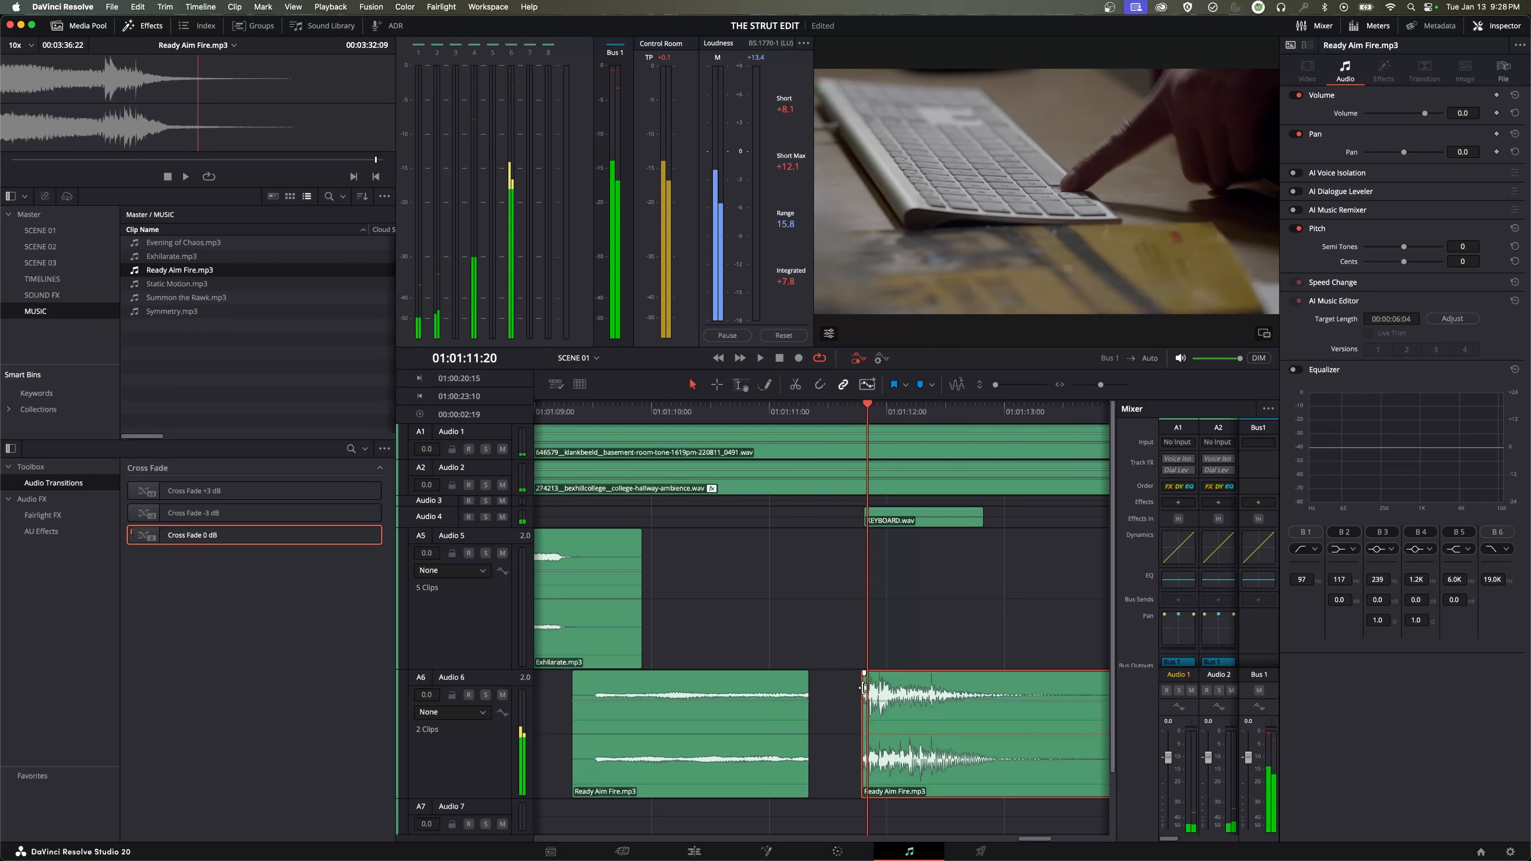
pyautogui.moveTo(863, 687); pyautogui.dragTo(796, 687)
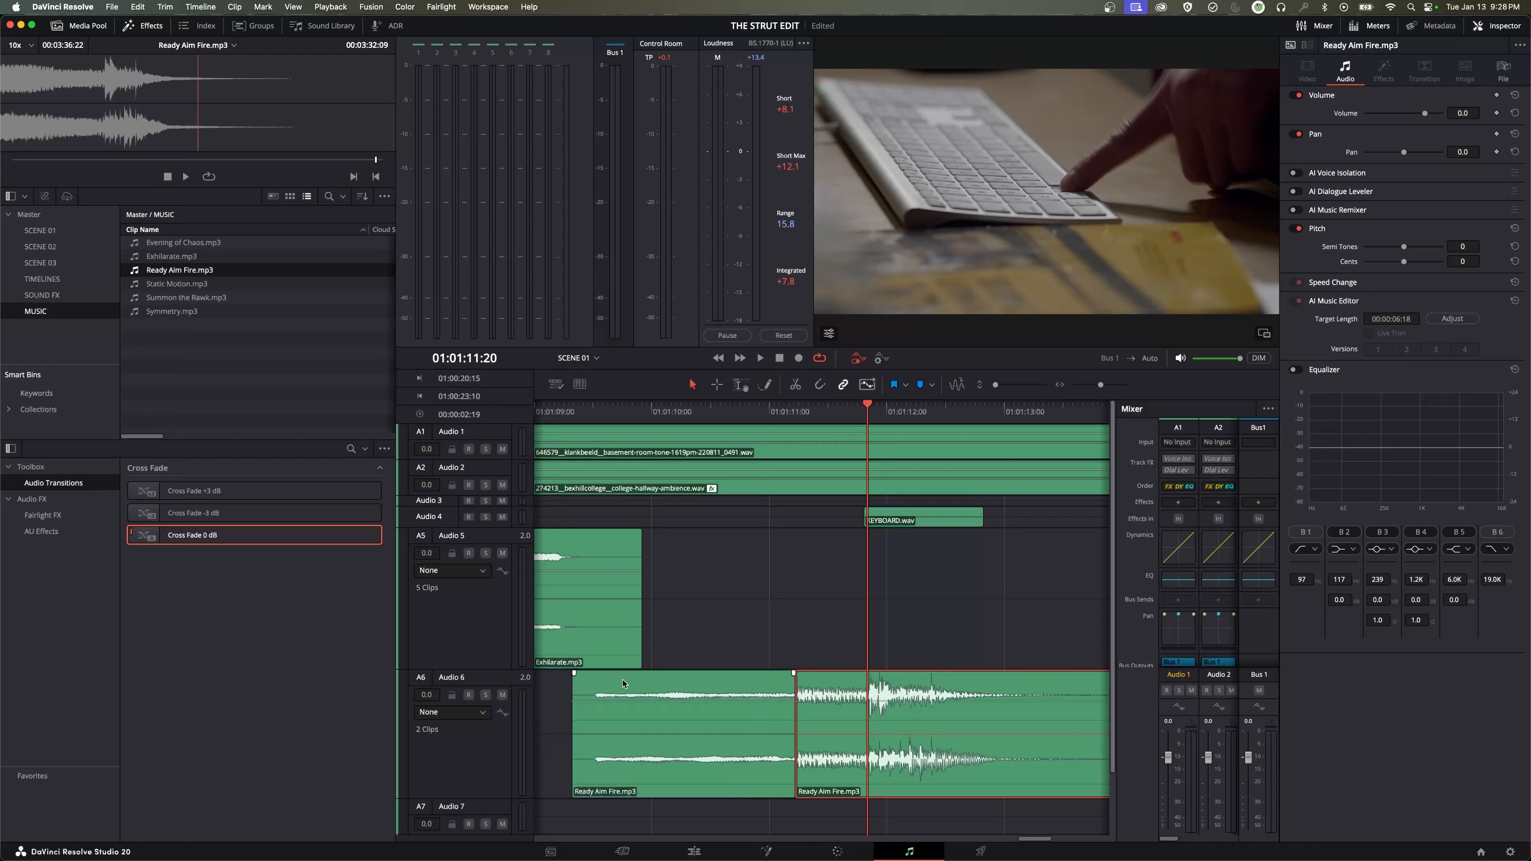
pyautogui.moveTo(151, 540); pyautogui.dragTo(835, 693)
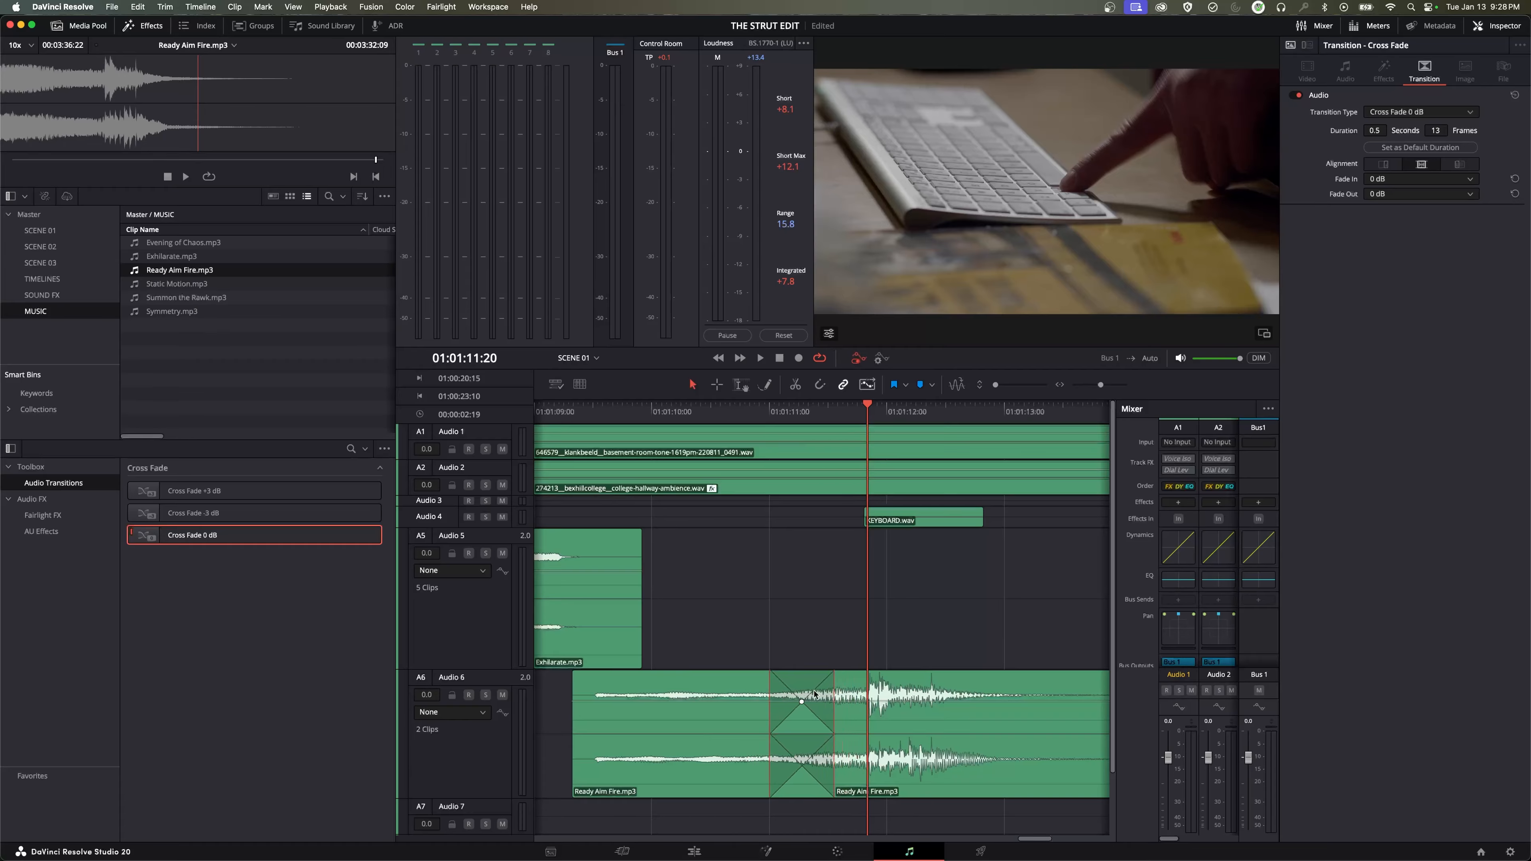
# Step: Play across the Ready Aim Fire cross fade and the key press through to 01:01:14:07
pyautogui.click(560, 442)
pyautogui.press('space')
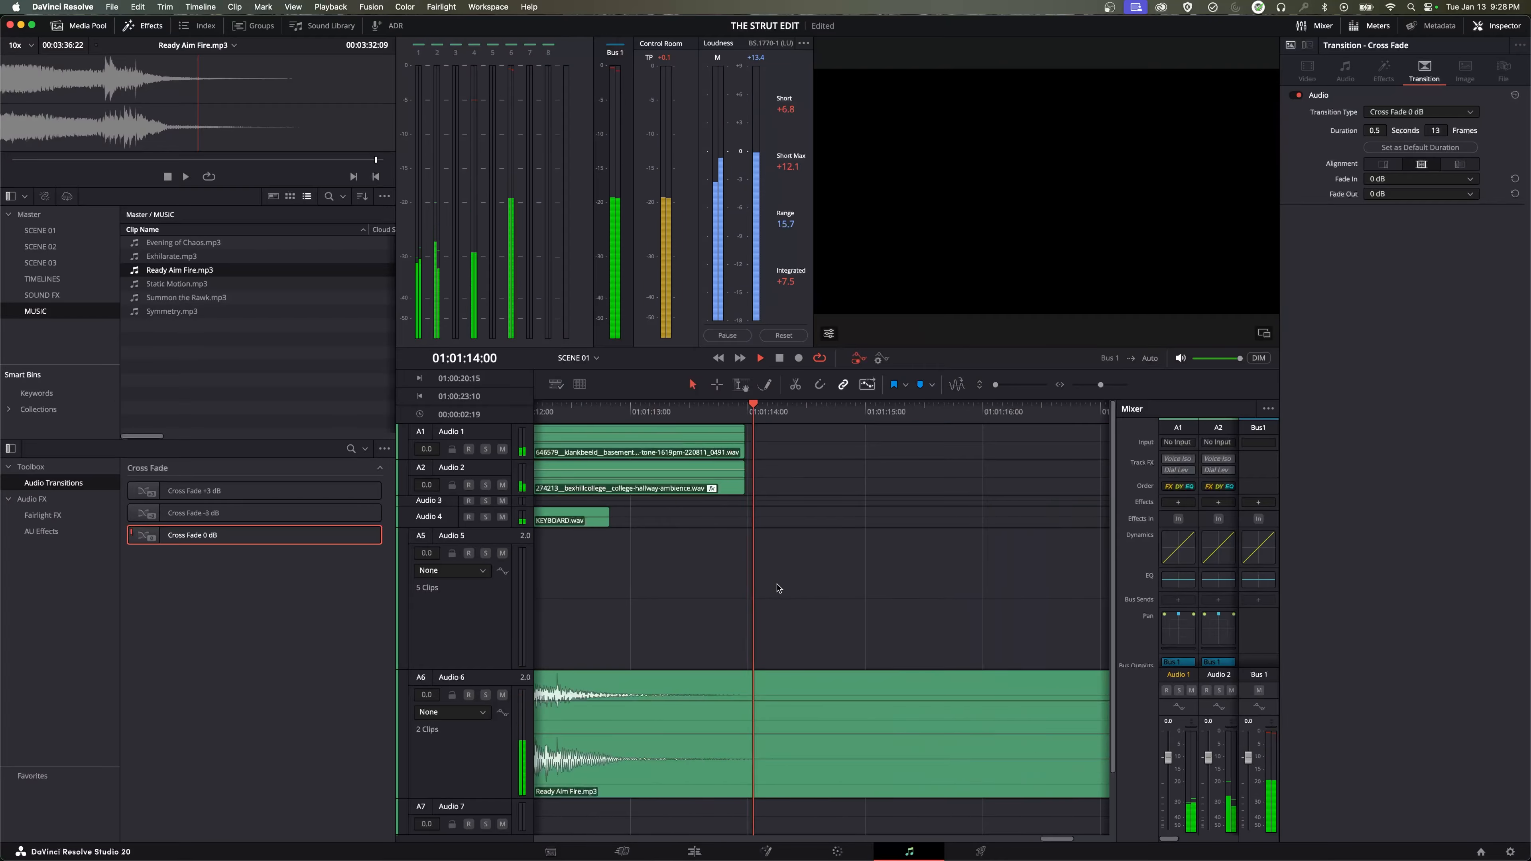
pyautogui.press('space')
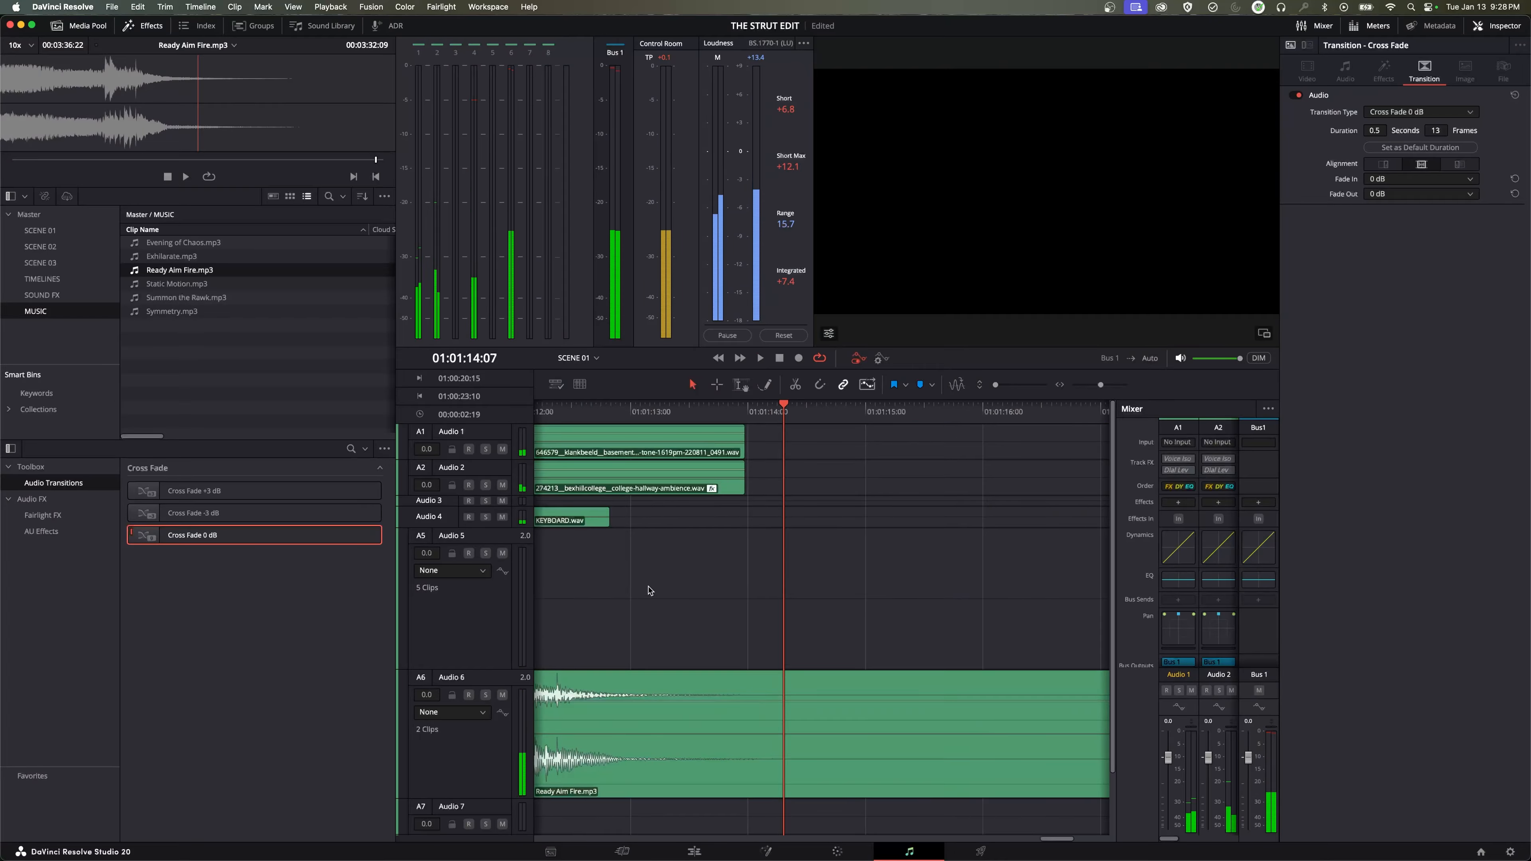
# Step: Split the Ready Aim Fire ending clip at 01:01:13:23, level with the ambience clips' end, and delete the part after the cut
pyautogui.click(769, 676)
pyautogui.moveTo(763, 415); pyautogui.dragTo(745, 421)
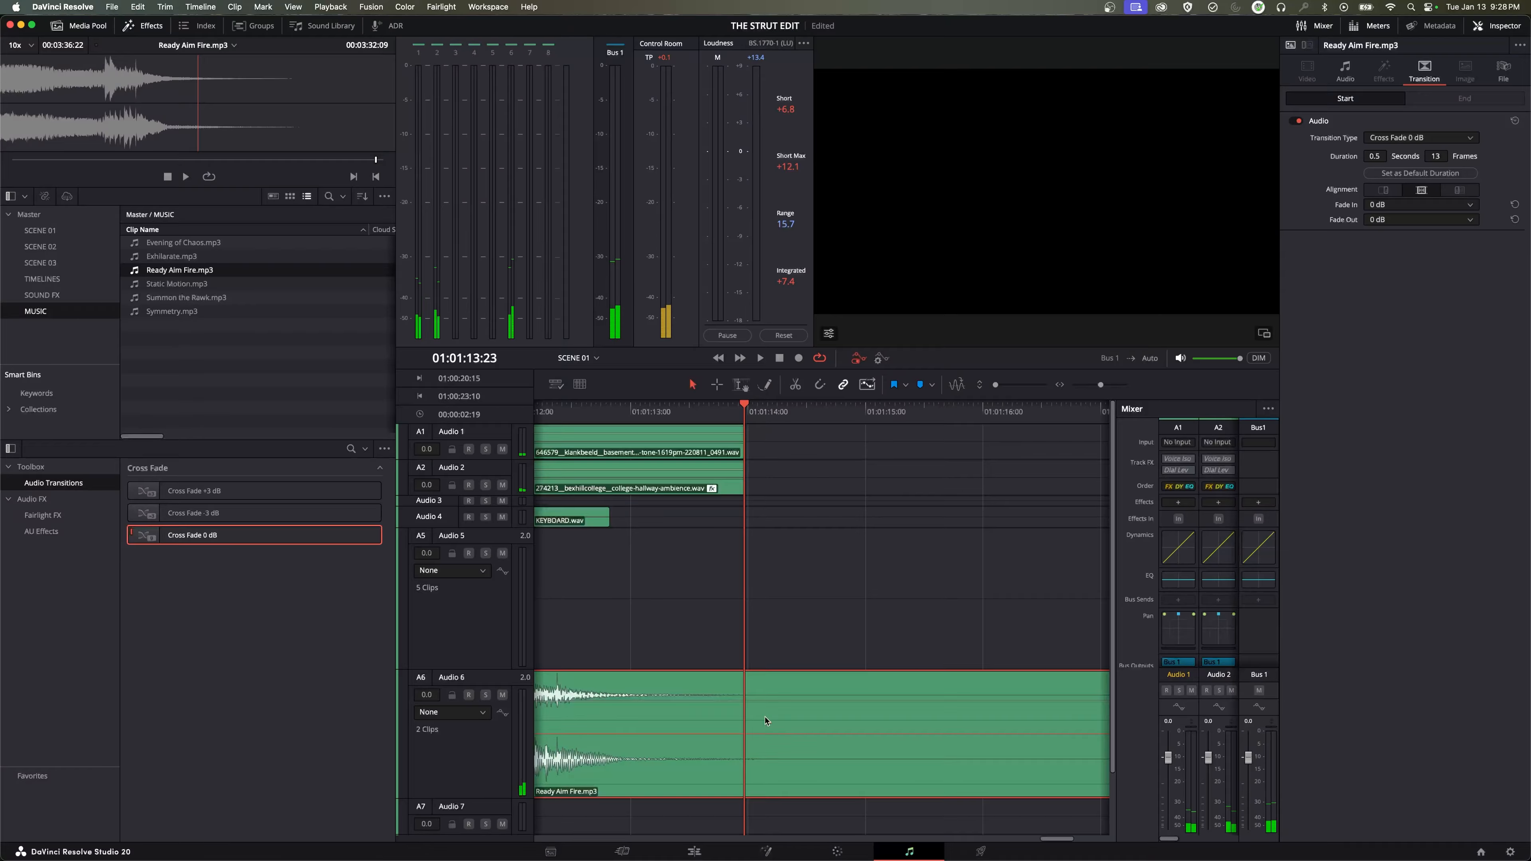
pyautogui.press('super+b')
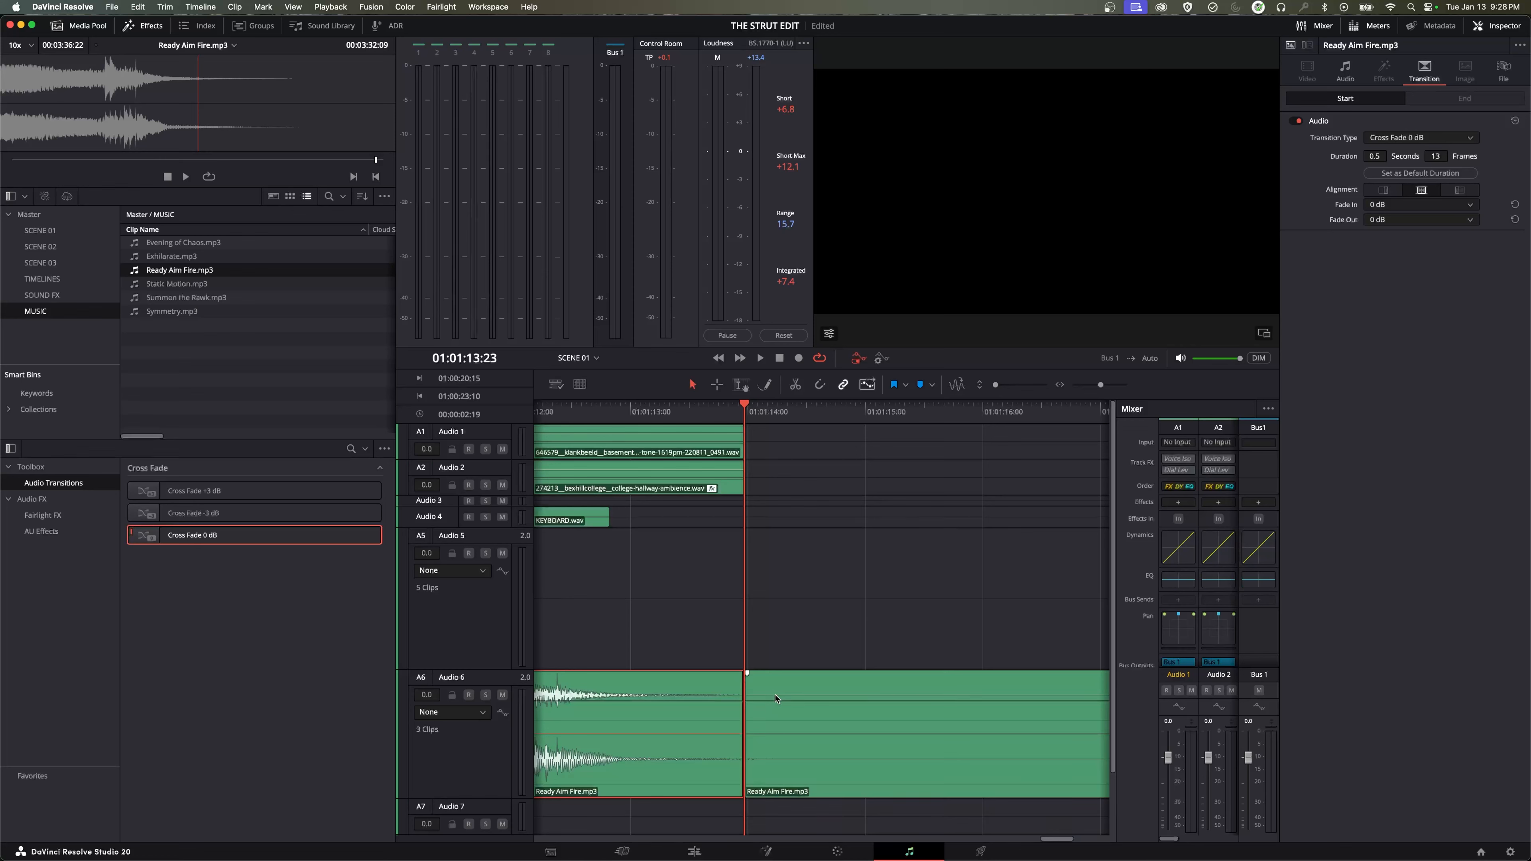
pyautogui.click(776, 699)
pyautogui.press('Delete')
# Step: Add a short fade-out to the end of the Ready Aim Fire ending clip and play across the key press
pyautogui.click(731, 684)
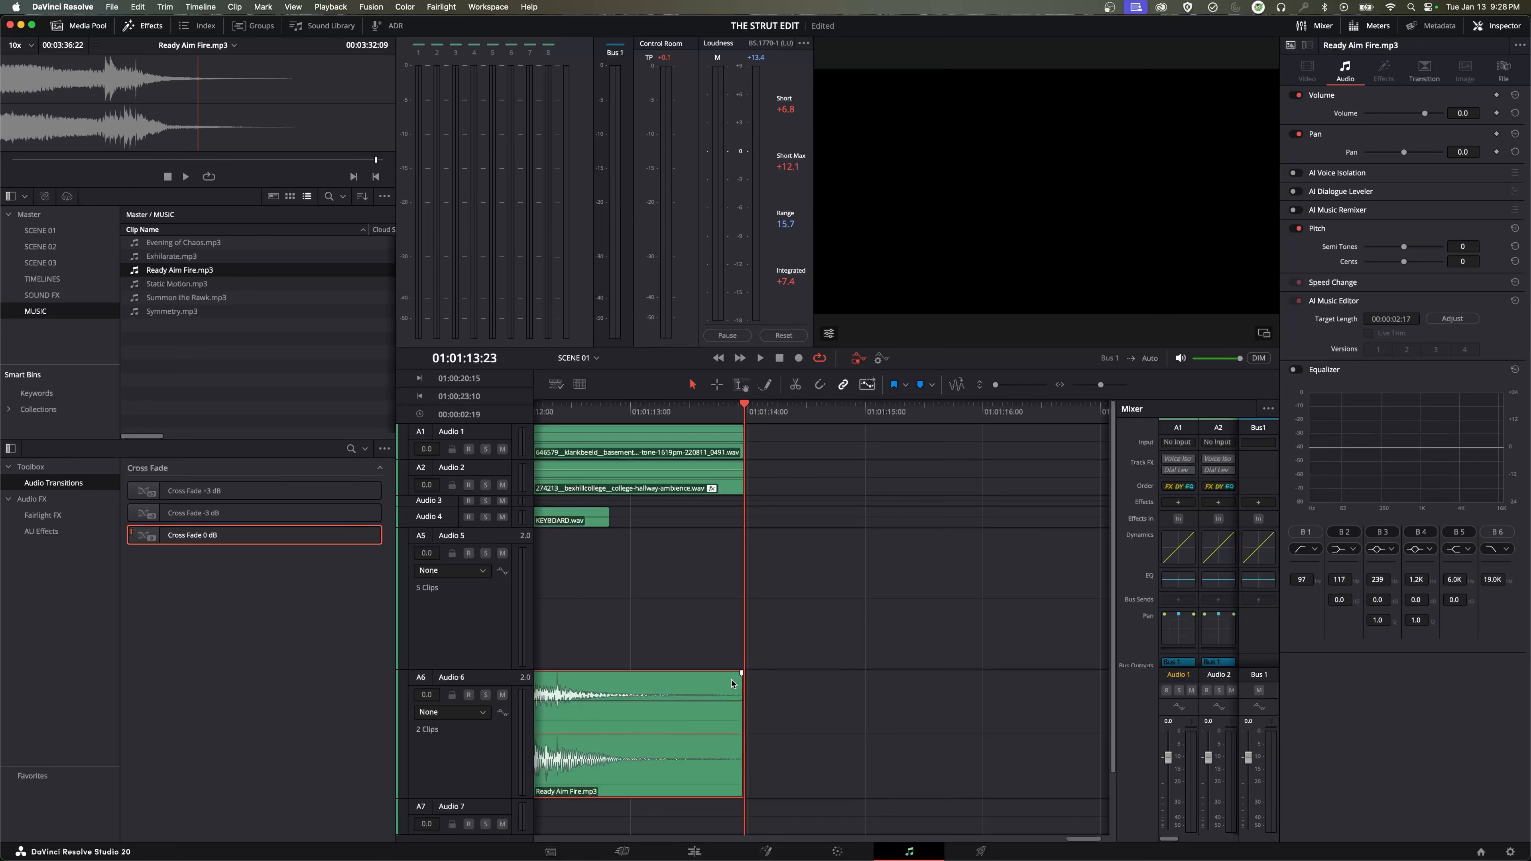
pyautogui.moveTo(741, 674); pyautogui.dragTo(722, 673)
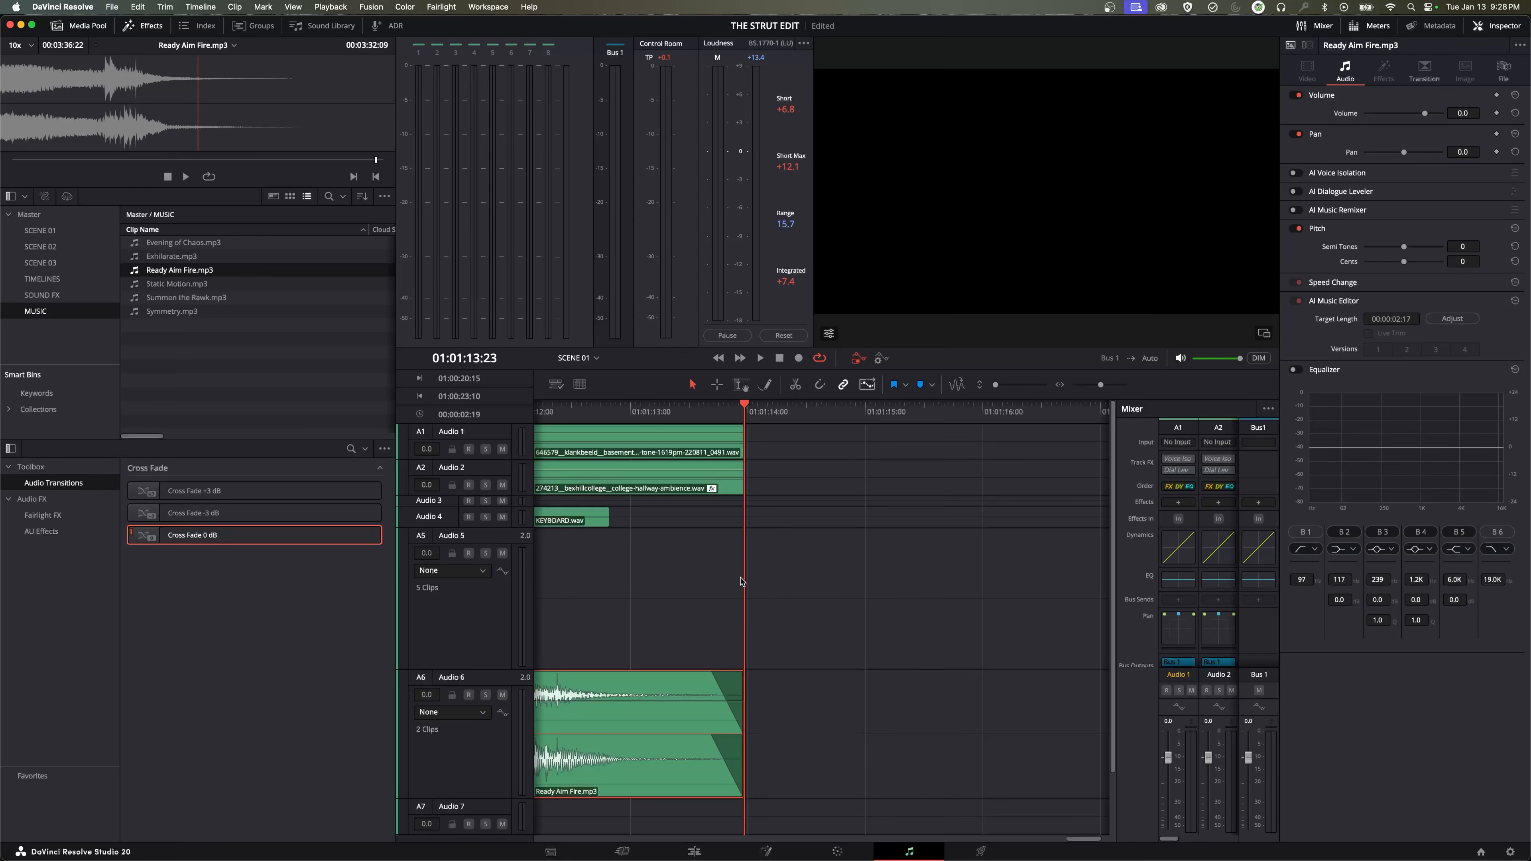
pyautogui.click(619, 412)
pyautogui.press('space')
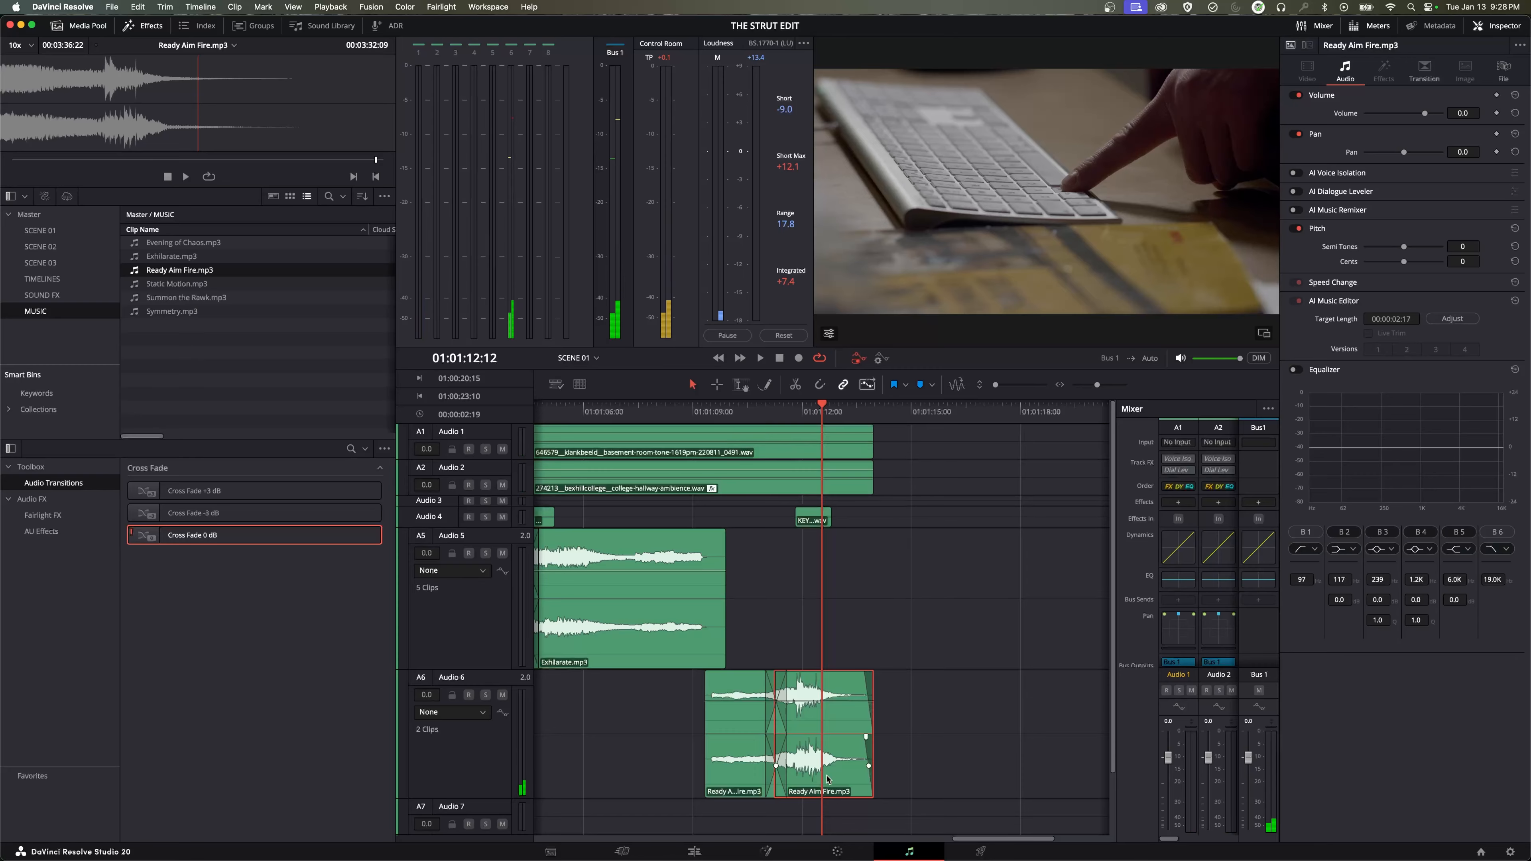
# Step: Play the Ready Aim Fire section, lower the ending clip's volume to -6.0 dB, and play the section again
pyautogui.click(776, 413)
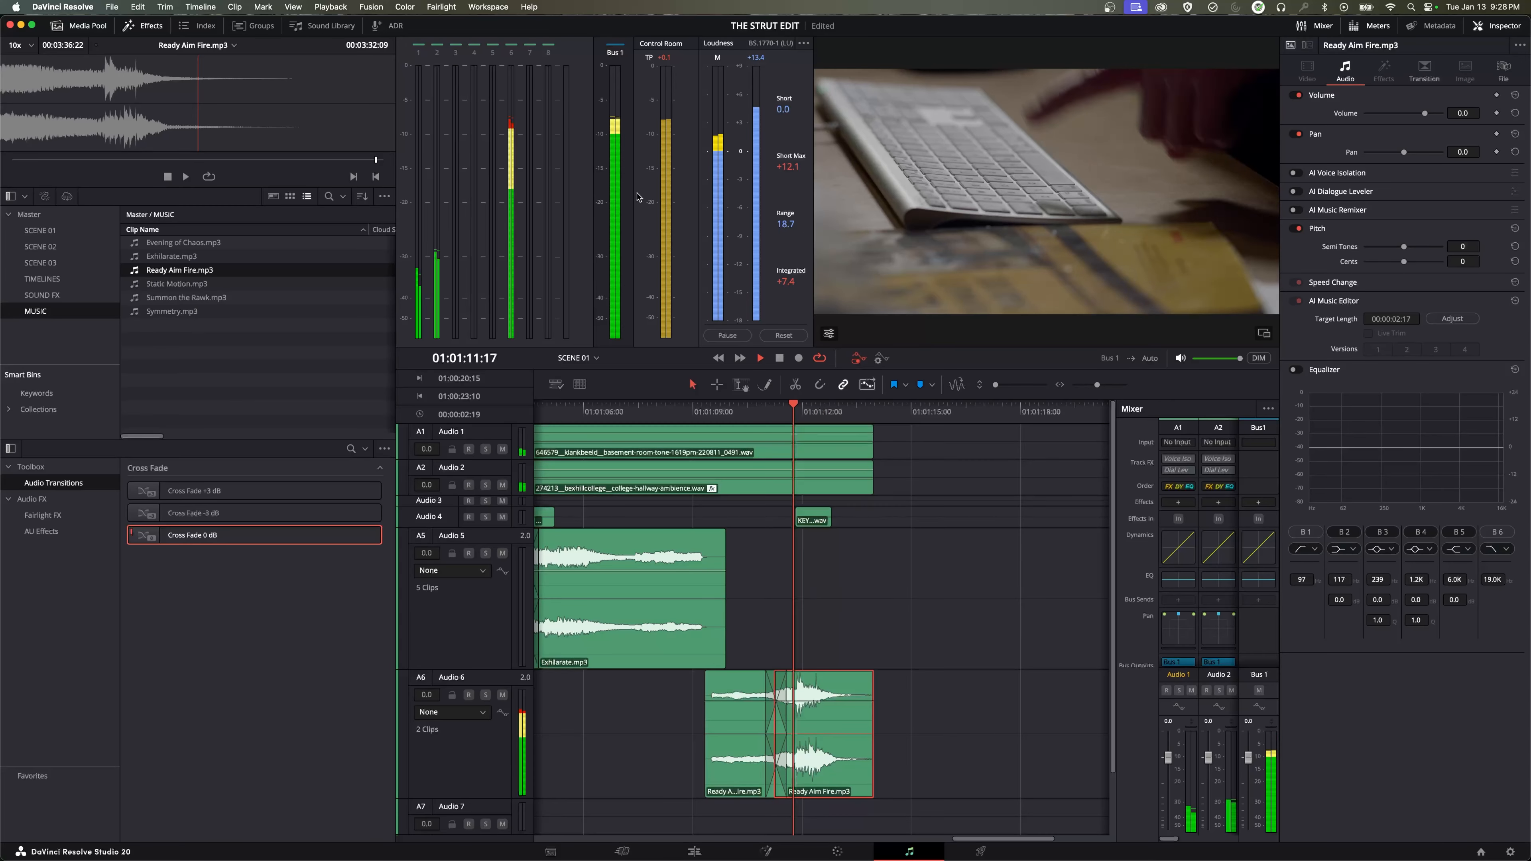
pyautogui.press('space')
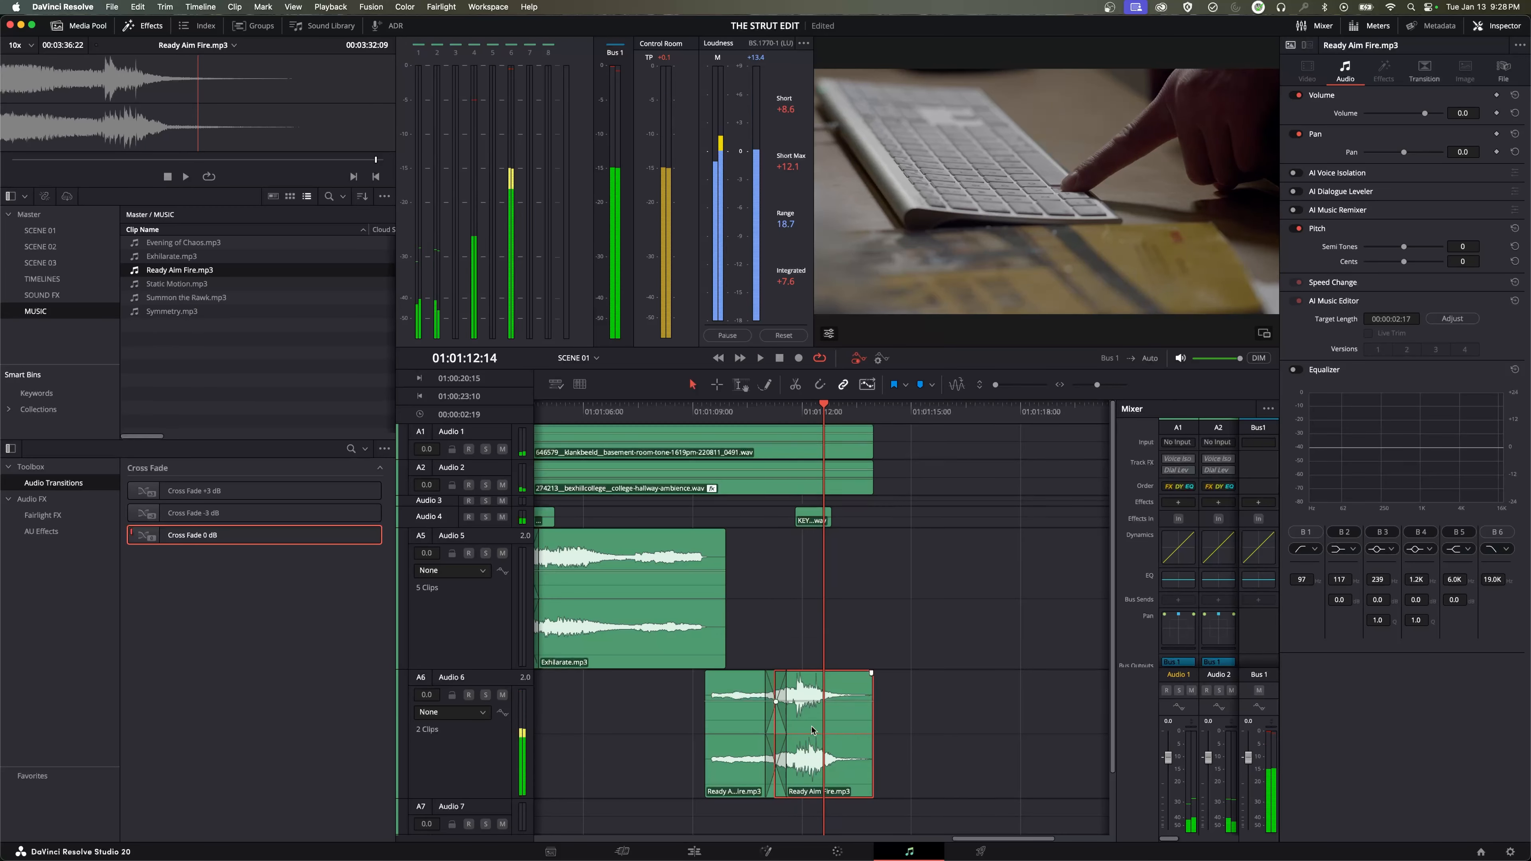
pyautogui.moveTo(811, 701); pyautogui.dragTo(811, 703)
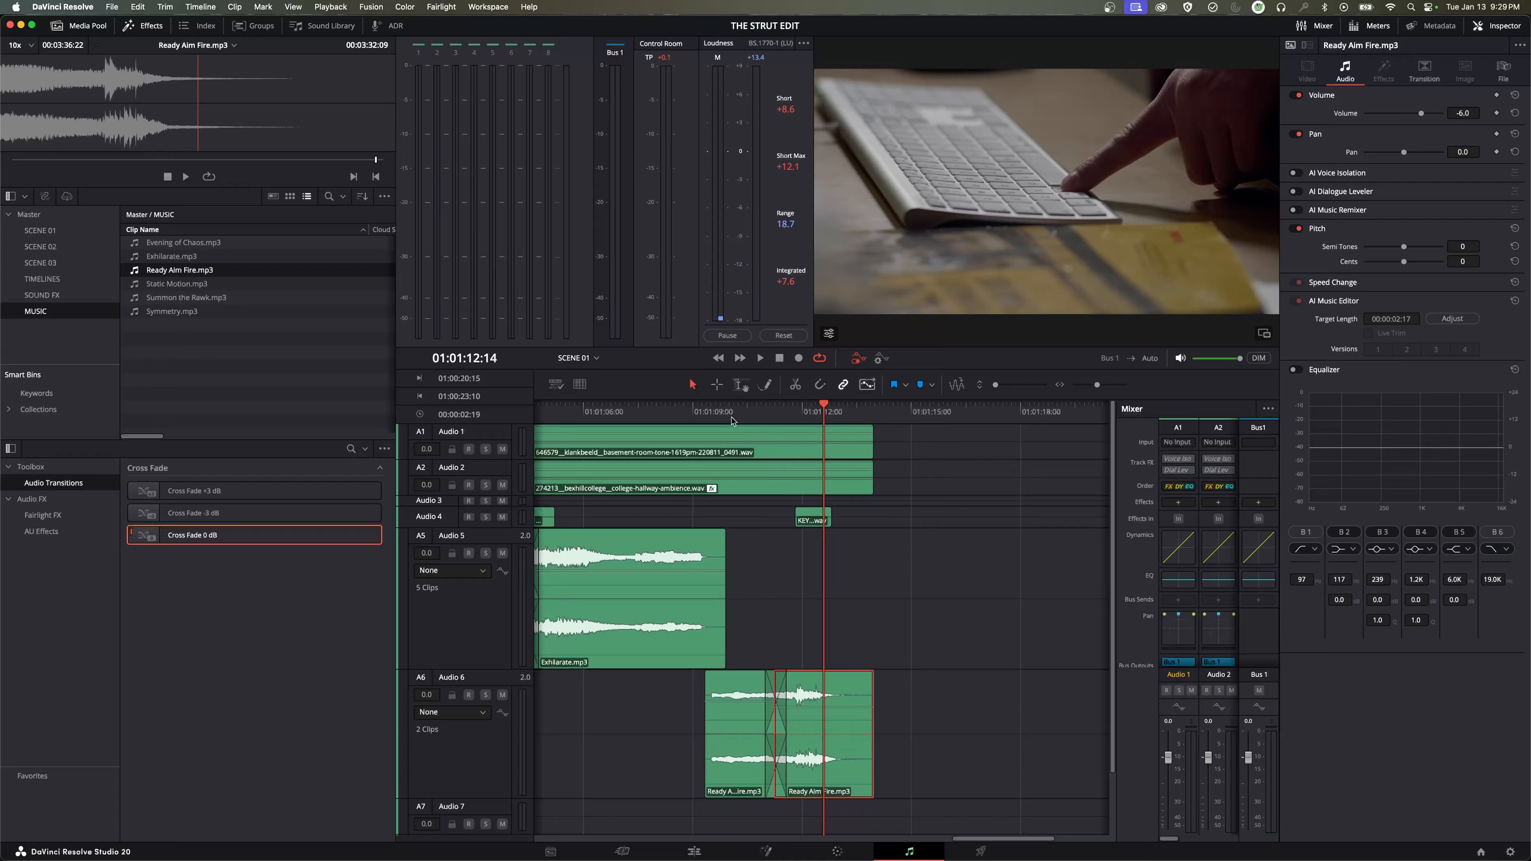
pyautogui.click(710, 412)
pyautogui.press('space')
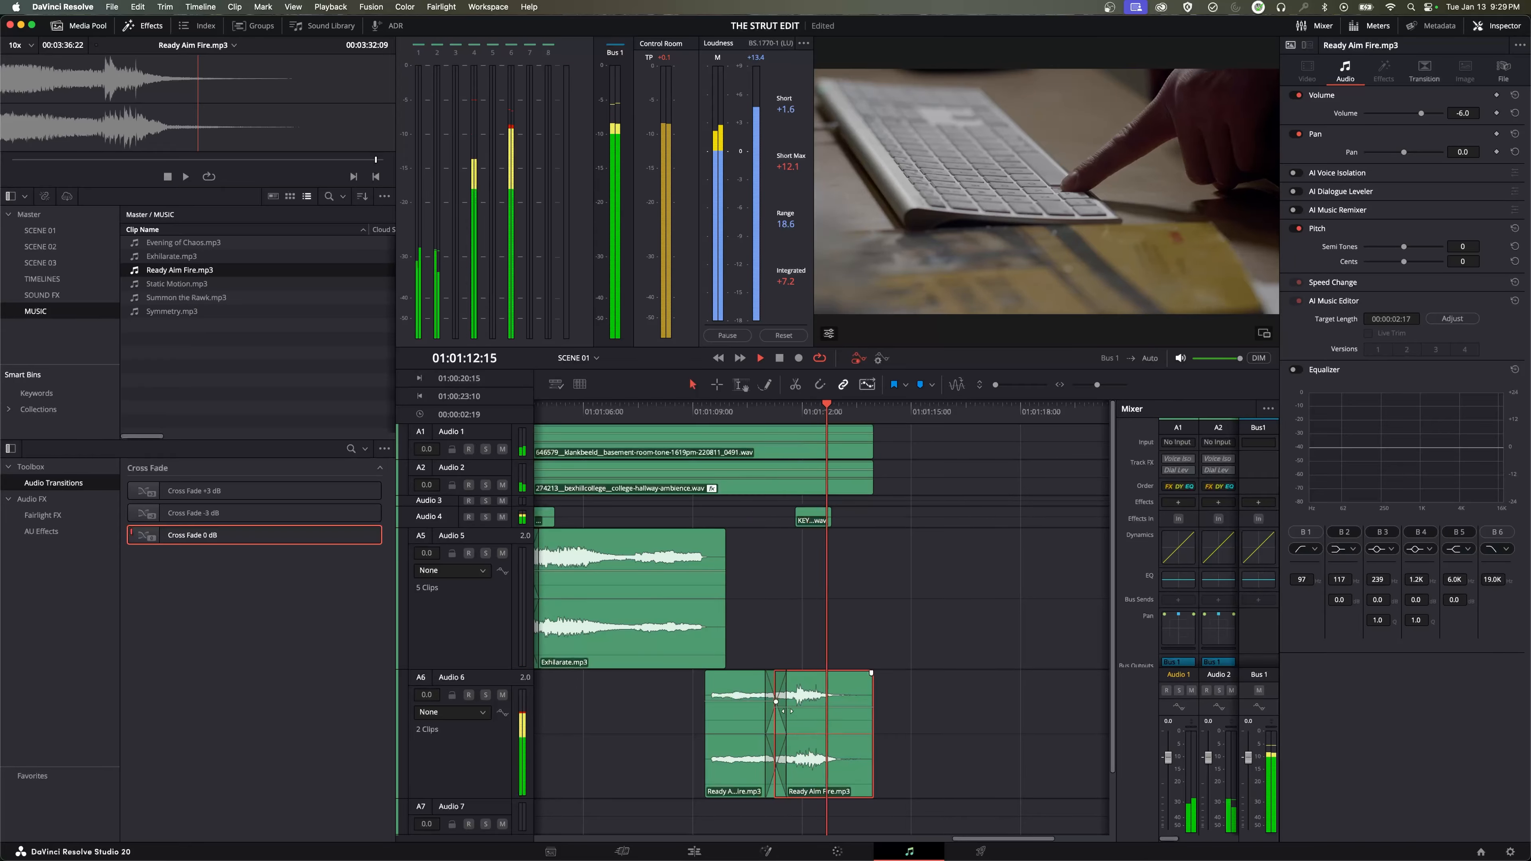
pyautogui.click(812, 462)
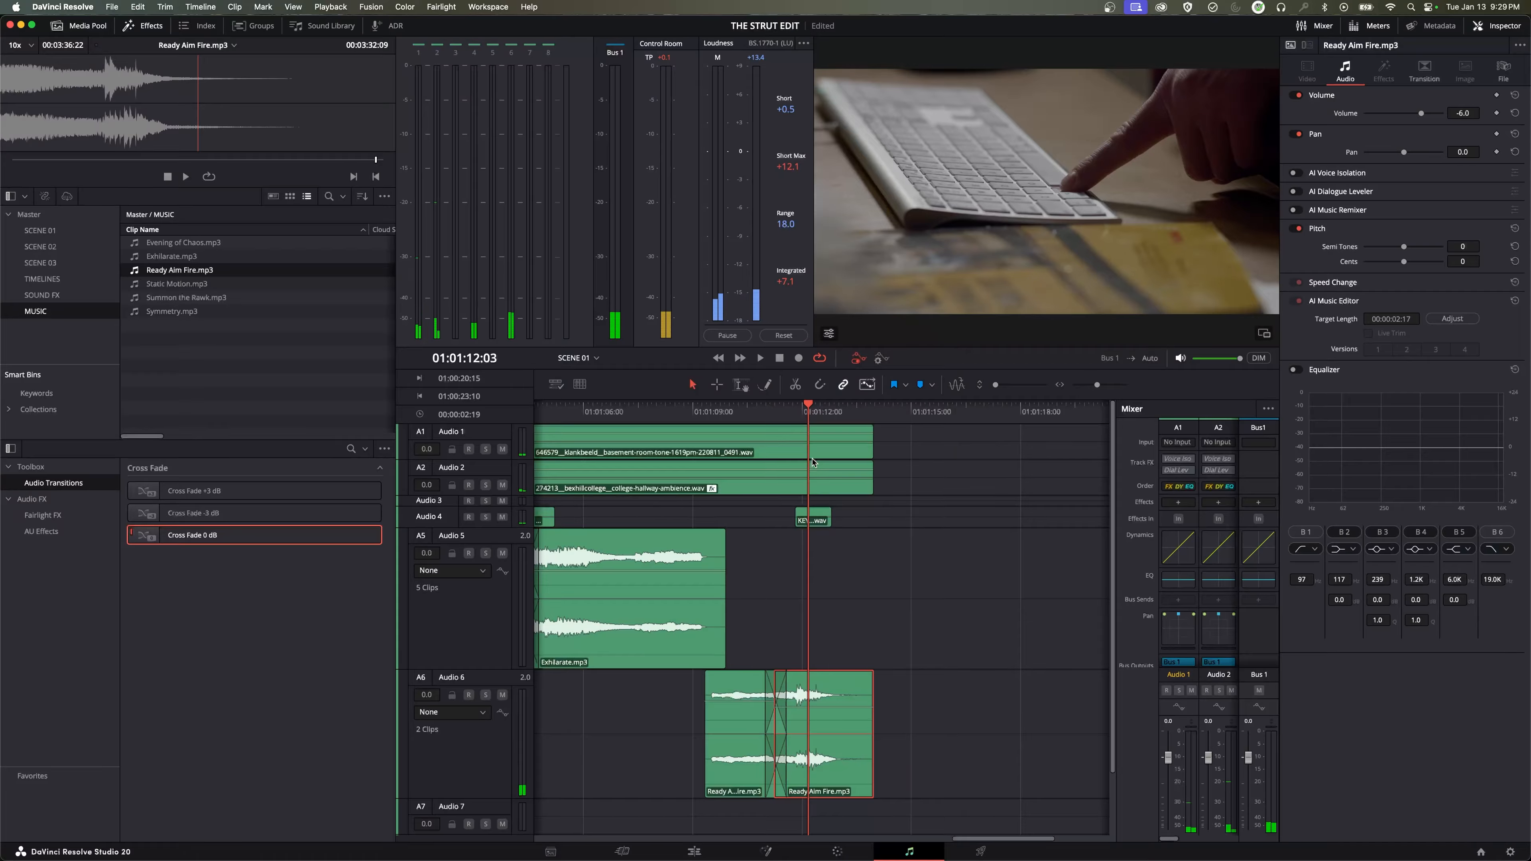
# Step: Enlarge the Audio 4 track and slightly raise the volume of the KEYBOARD.wav clip at the key press
pyautogui.press('super+equal')
pyautogui.press('super+equal')
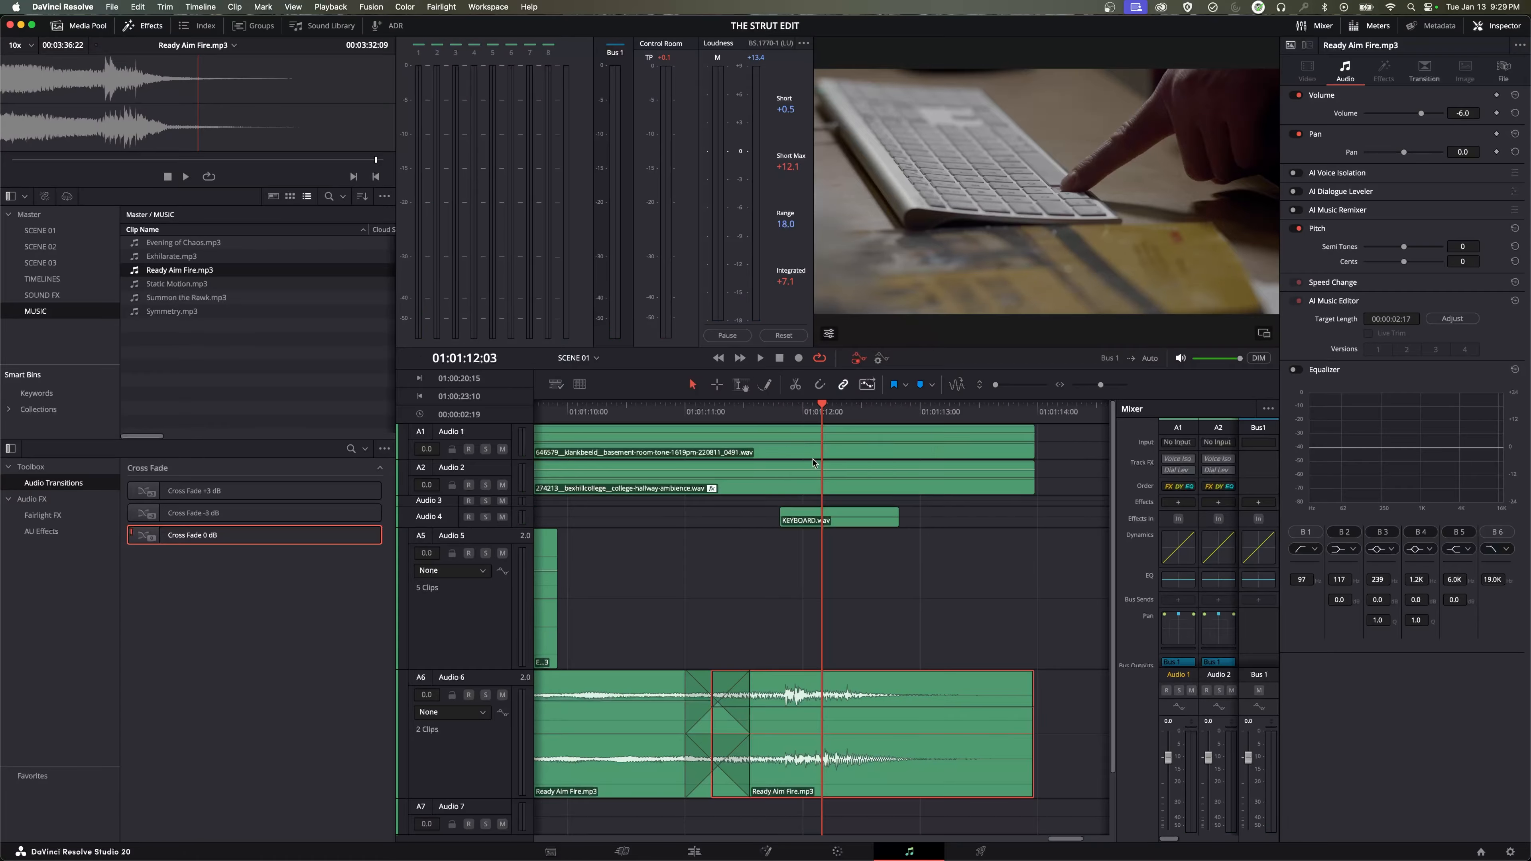
pyautogui.moveTo(502, 526); pyautogui.dragTo(503, 591)
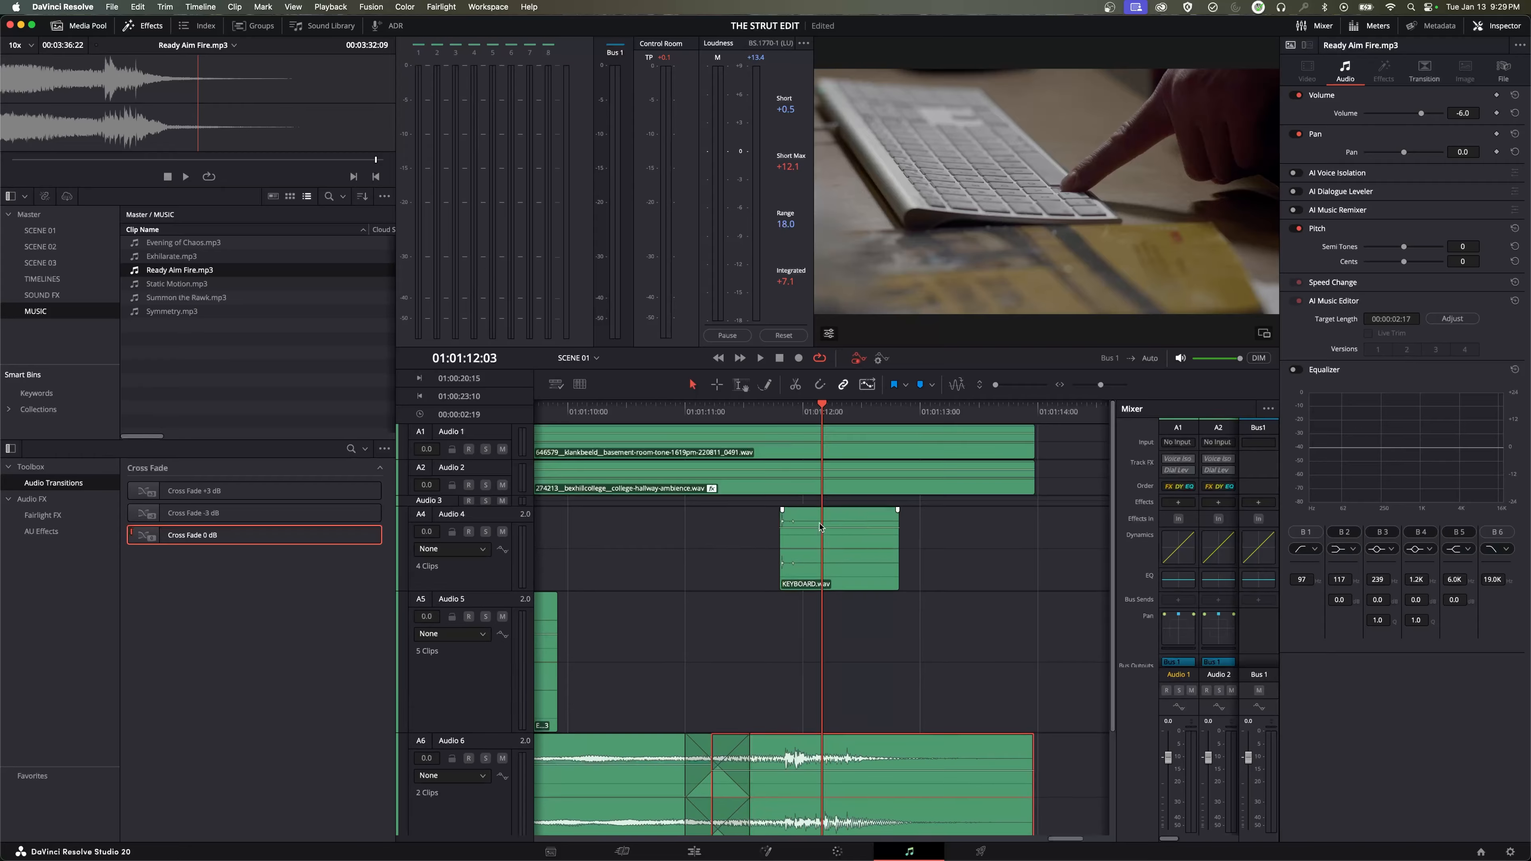
pyautogui.moveTo(820, 526); pyautogui.dragTo(820, 518)
# Step: Solo Audio 4, play the KEYBOARD.wav clip from 01:01:11:17 and again from 01:01:11:12, and turn the solo off
pyautogui.click(774, 414)
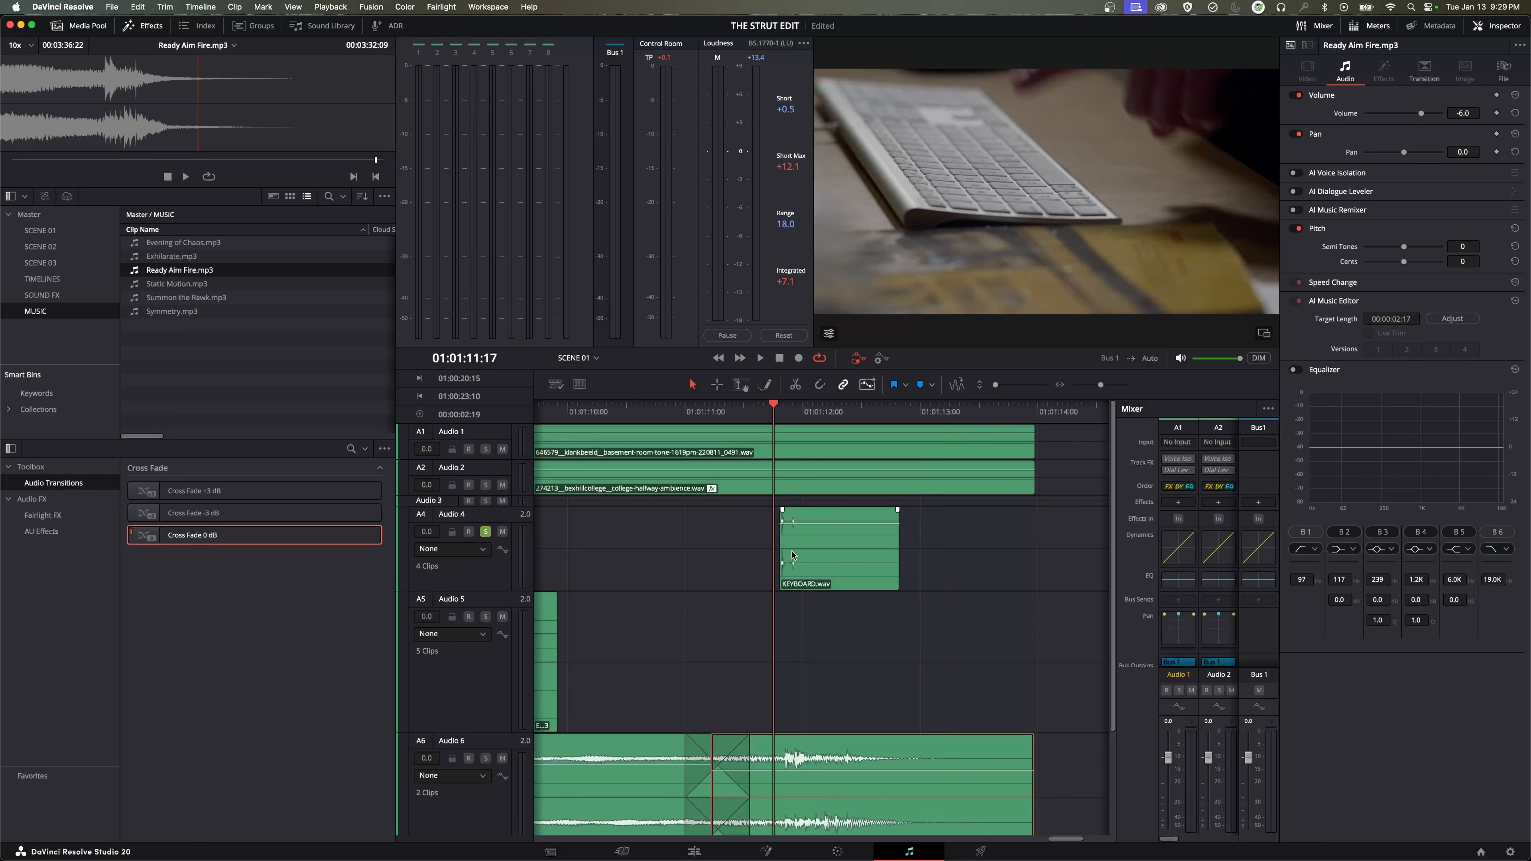
pyautogui.press('space')
pyautogui.press('space')
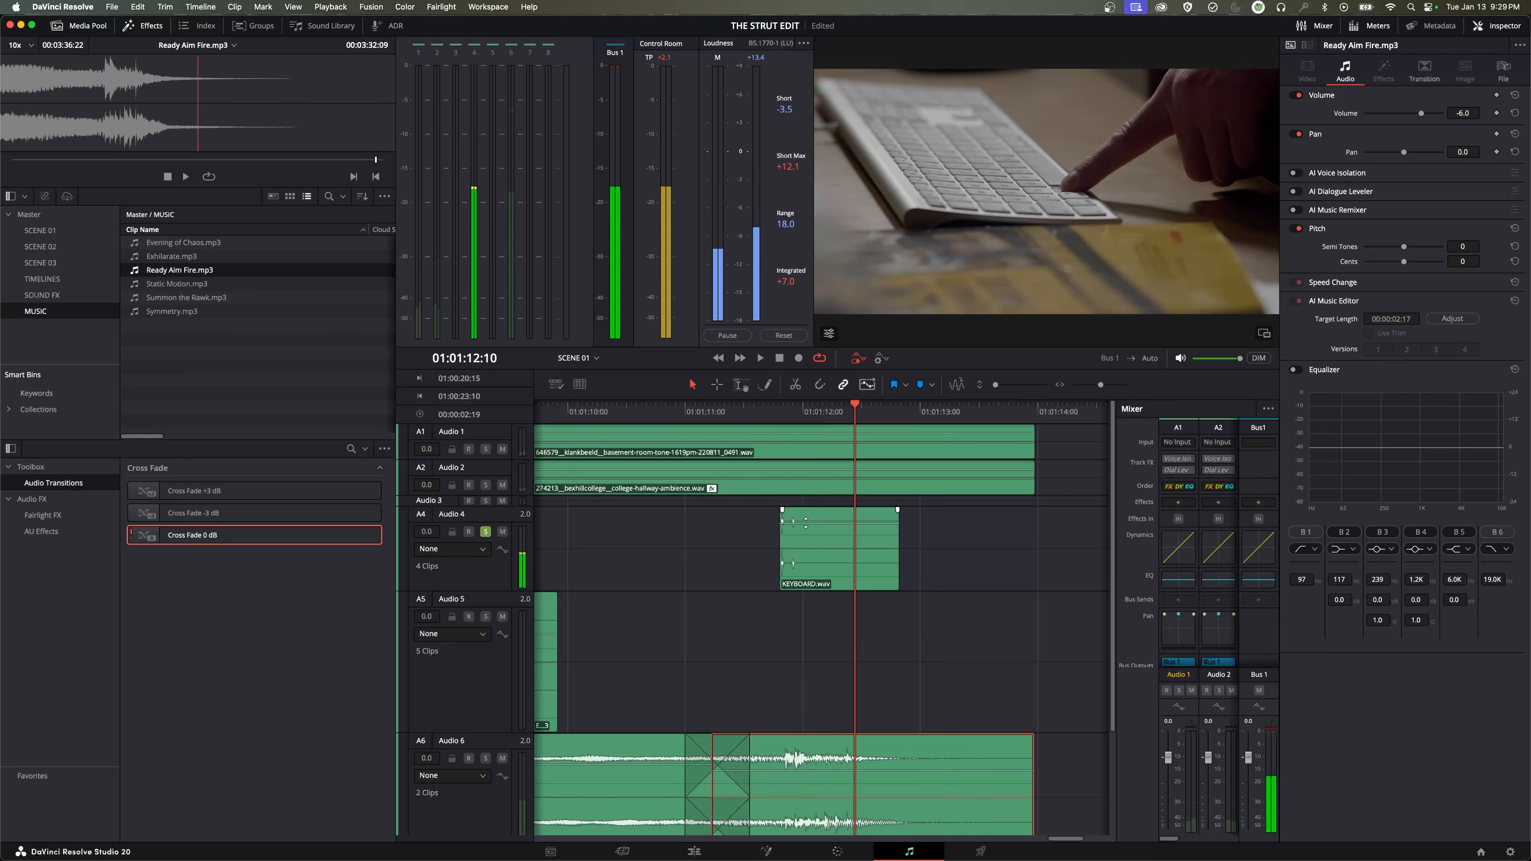
pyautogui.click(749, 413)
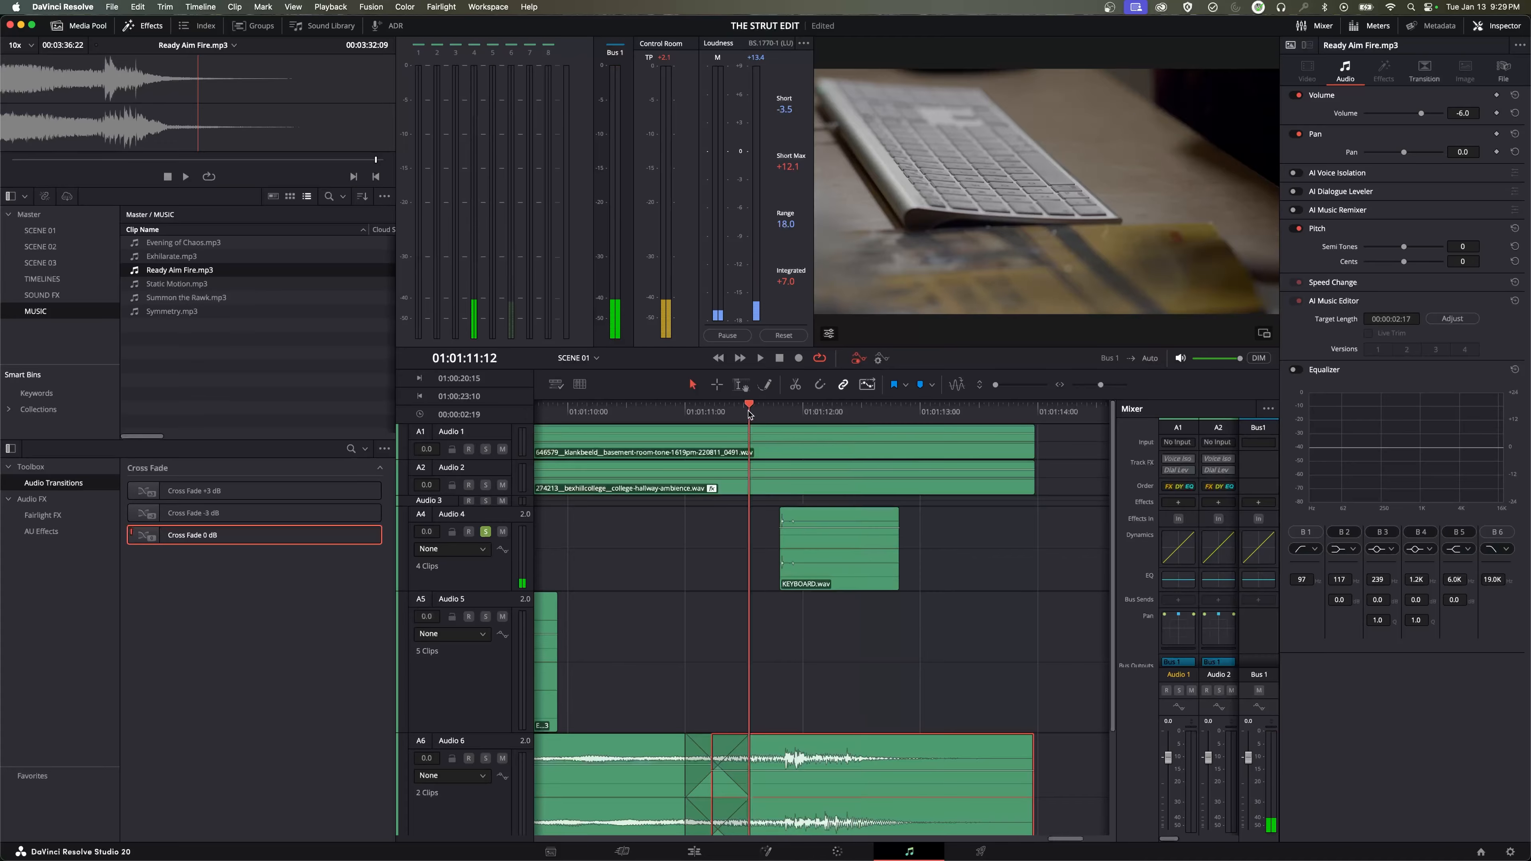
pyautogui.press('space')
pyautogui.press('space')
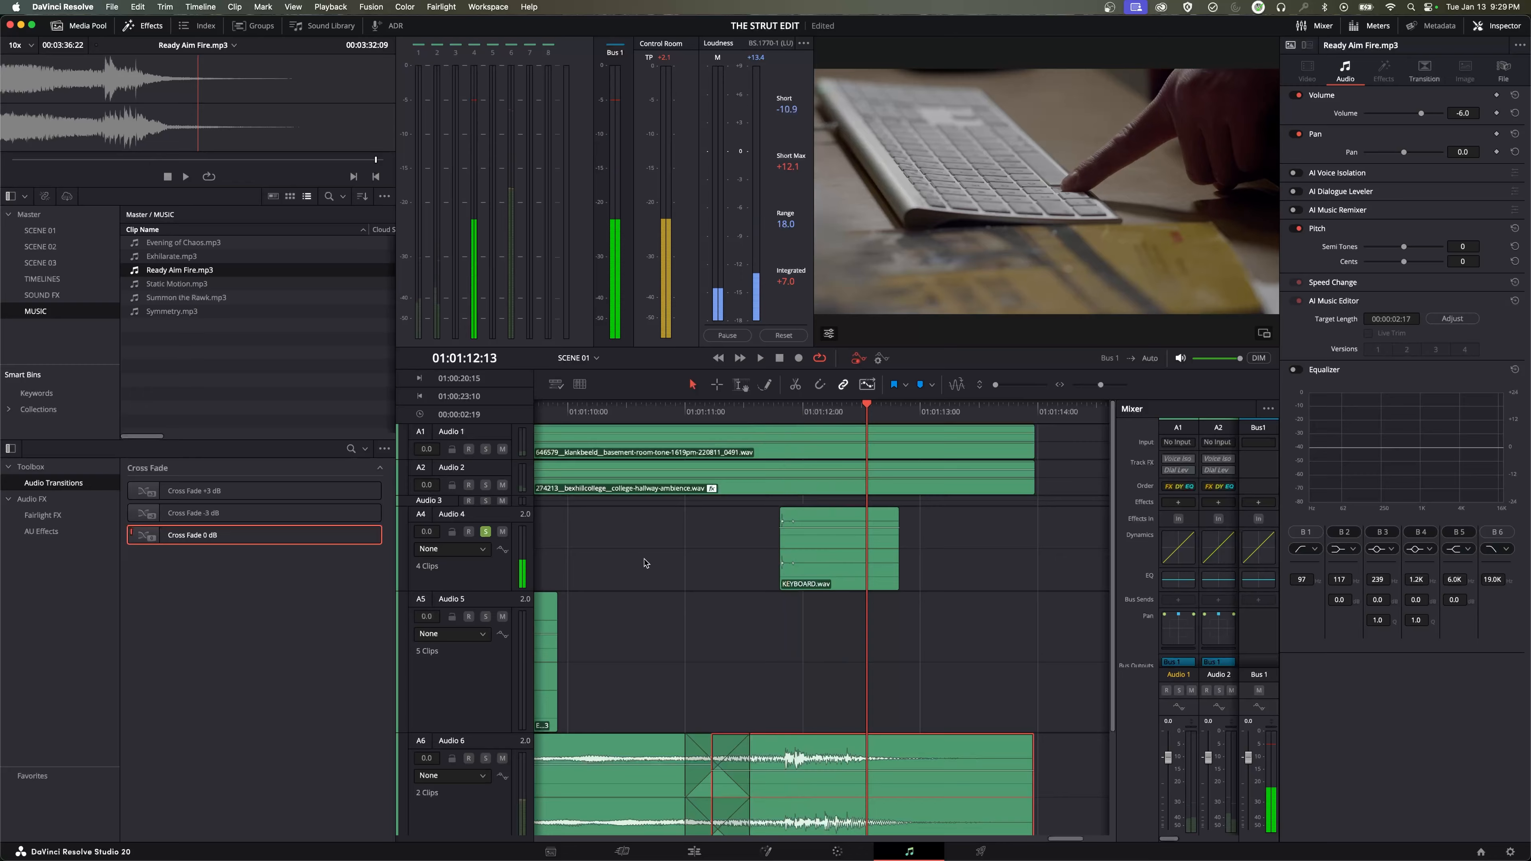
pyautogui.click(485, 531)
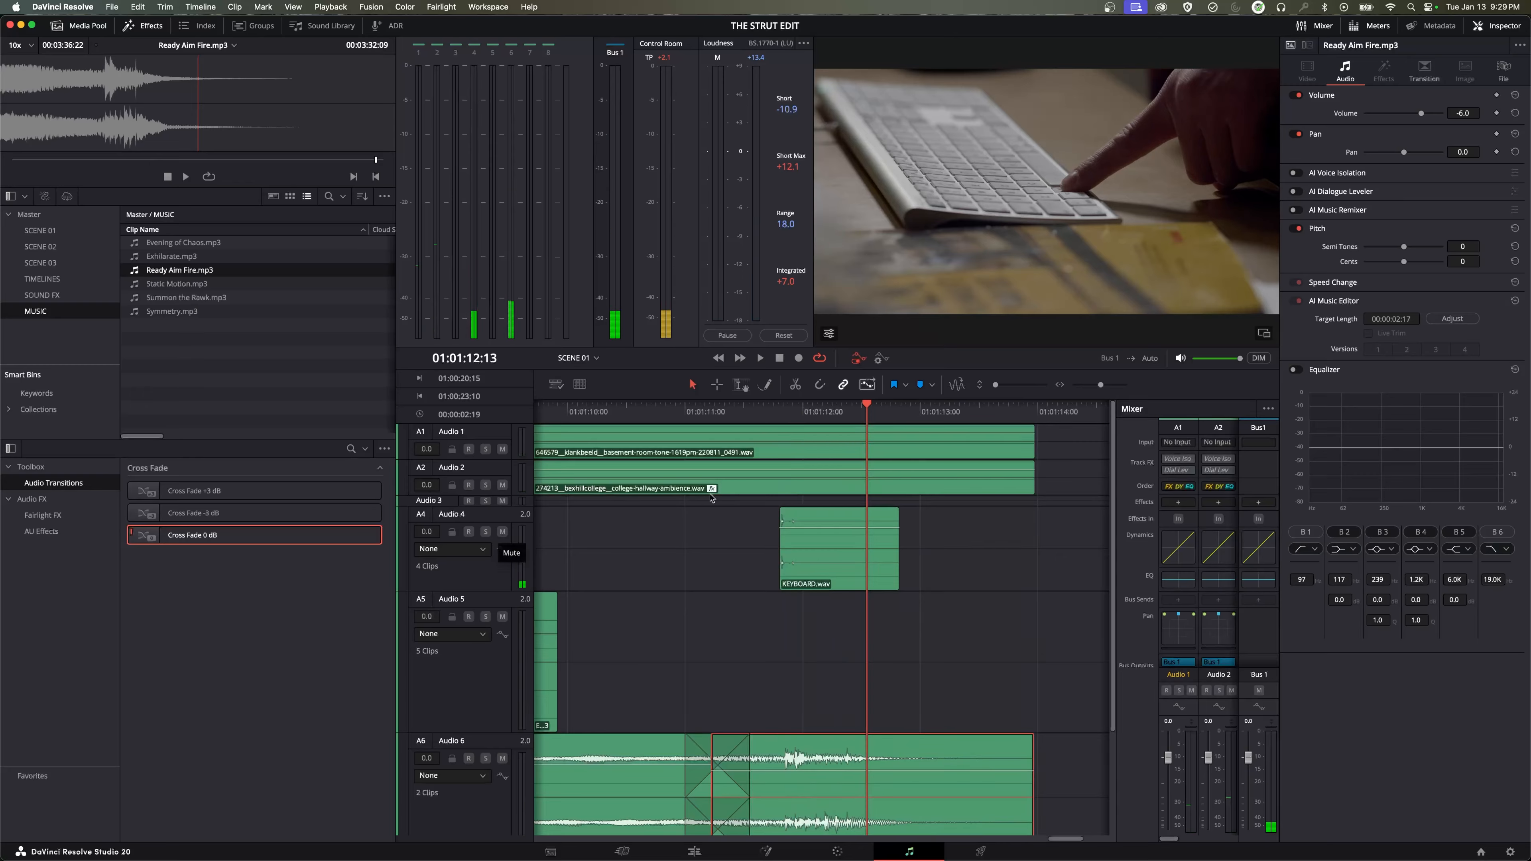
# Step: Play the full mix across the Ready Aim Fire cross fade and the key press through to 01:01:13:18
pyautogui.moveTo(729, 417); pyautogui.dragTo(673, 415)
pyautogui.press('space')
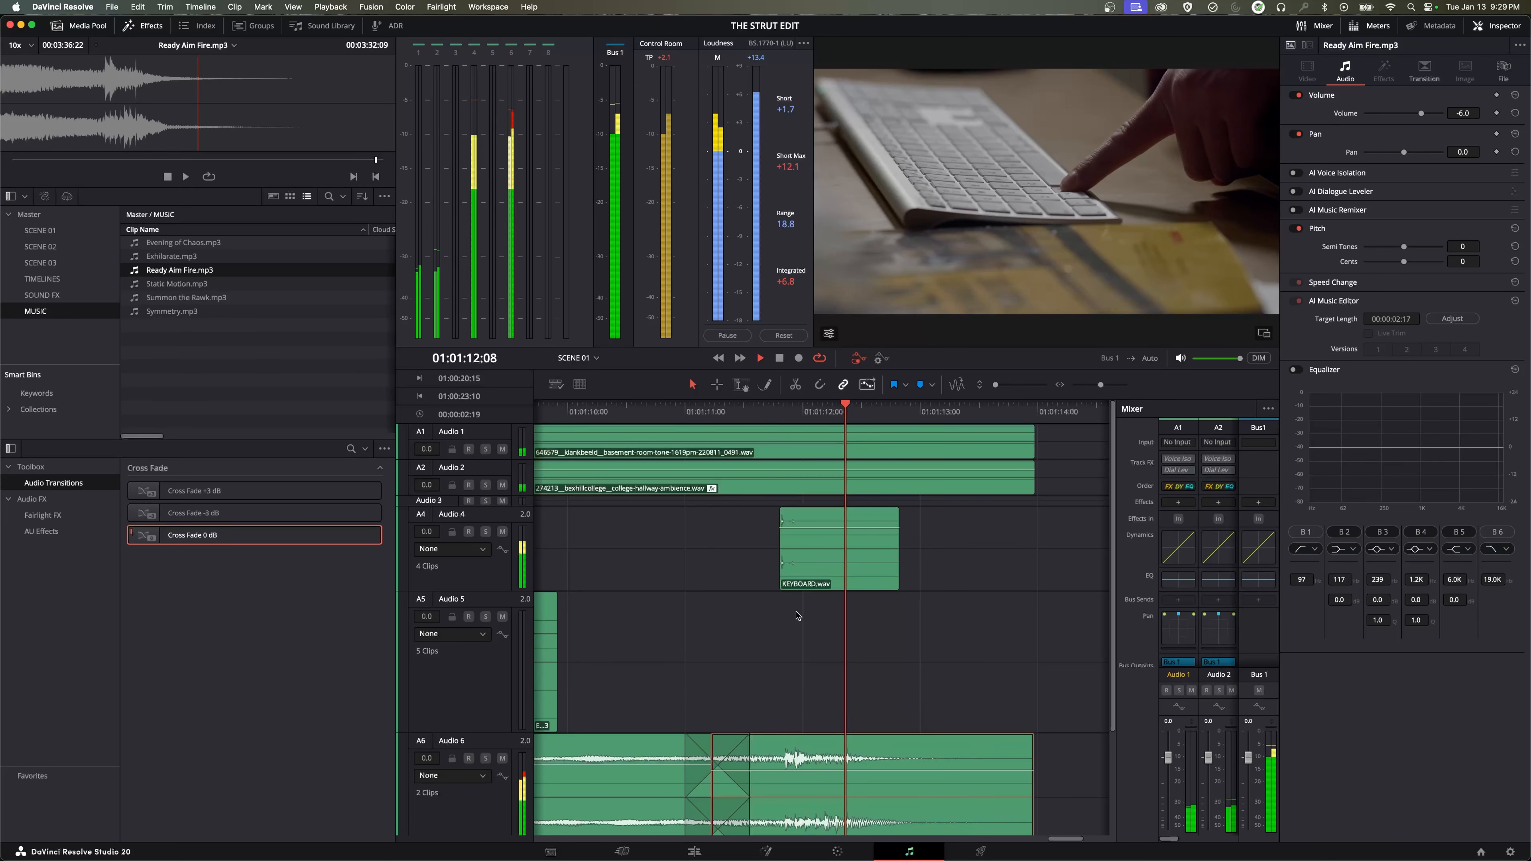
pyautogui.press('space')
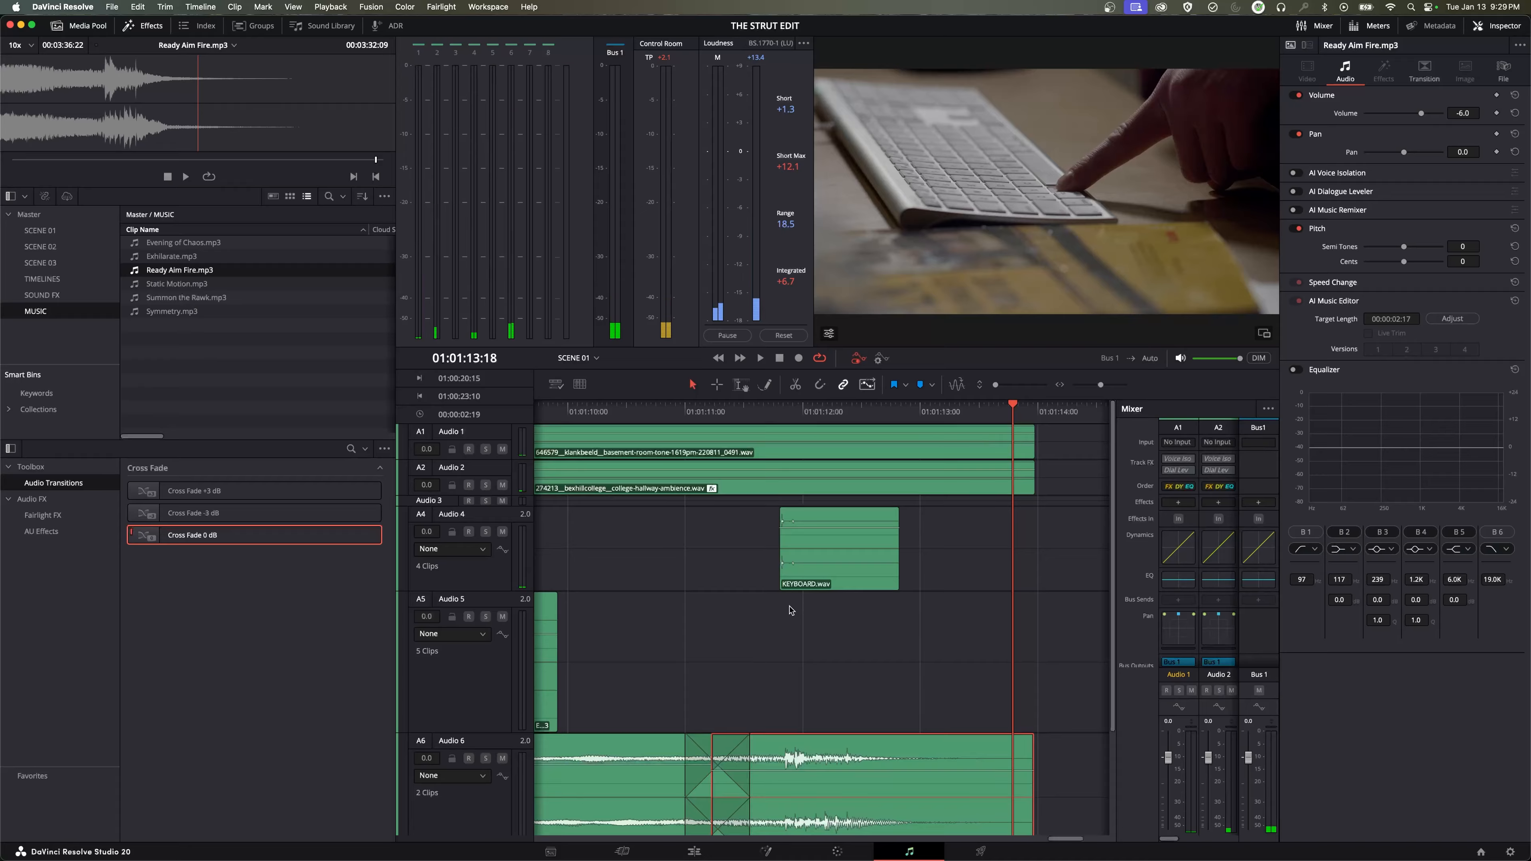
# Step: Fit the whole SCENE 01 timeline in view, look at the Color page, and return to the Fairlight page
pyautogui.hotkey('shift', 'z')
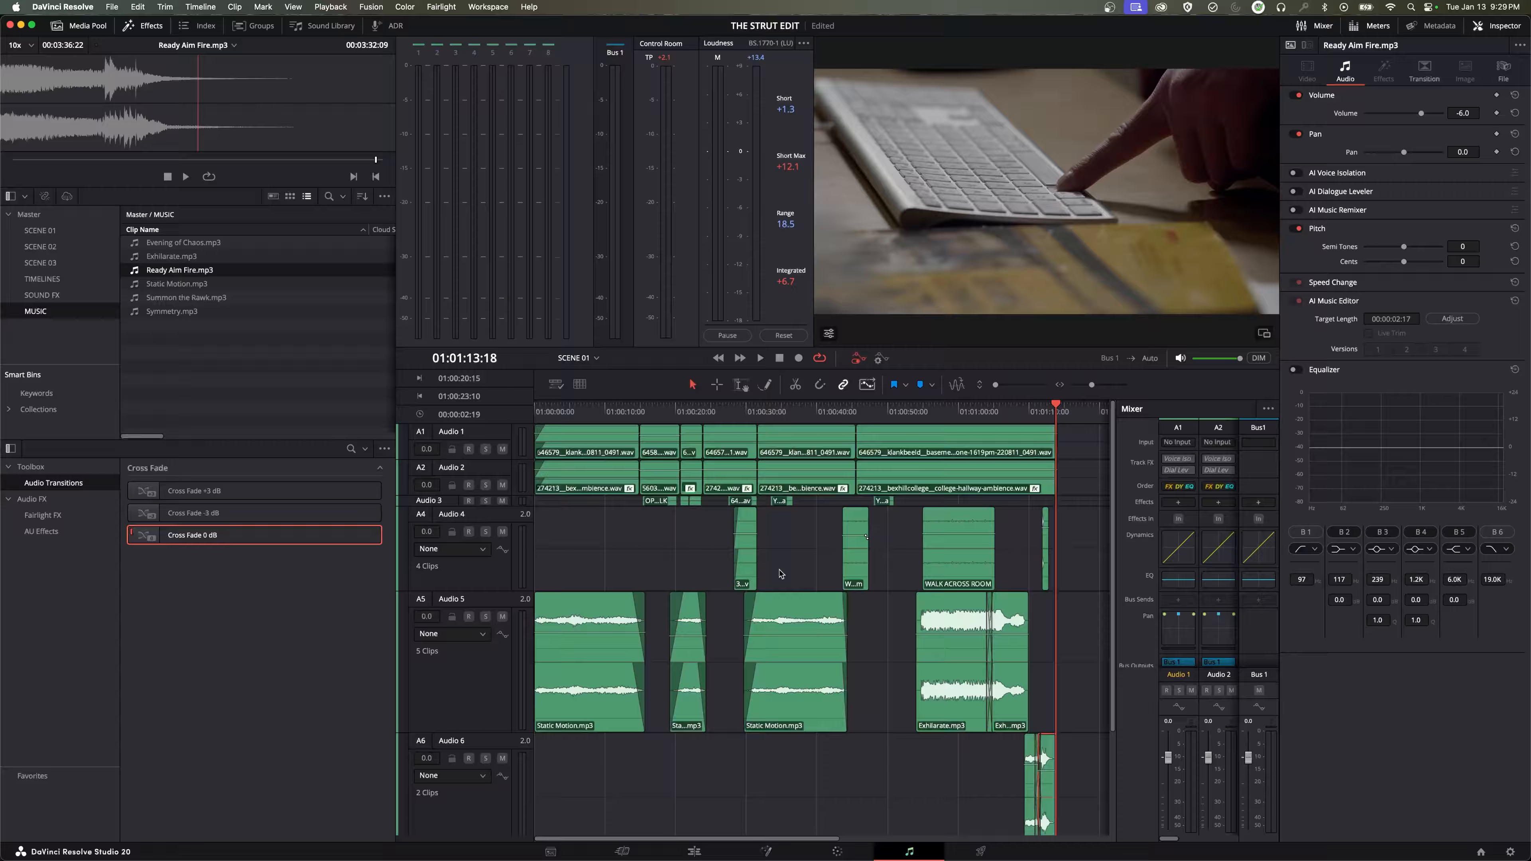
pyautogui.click(838, 851)
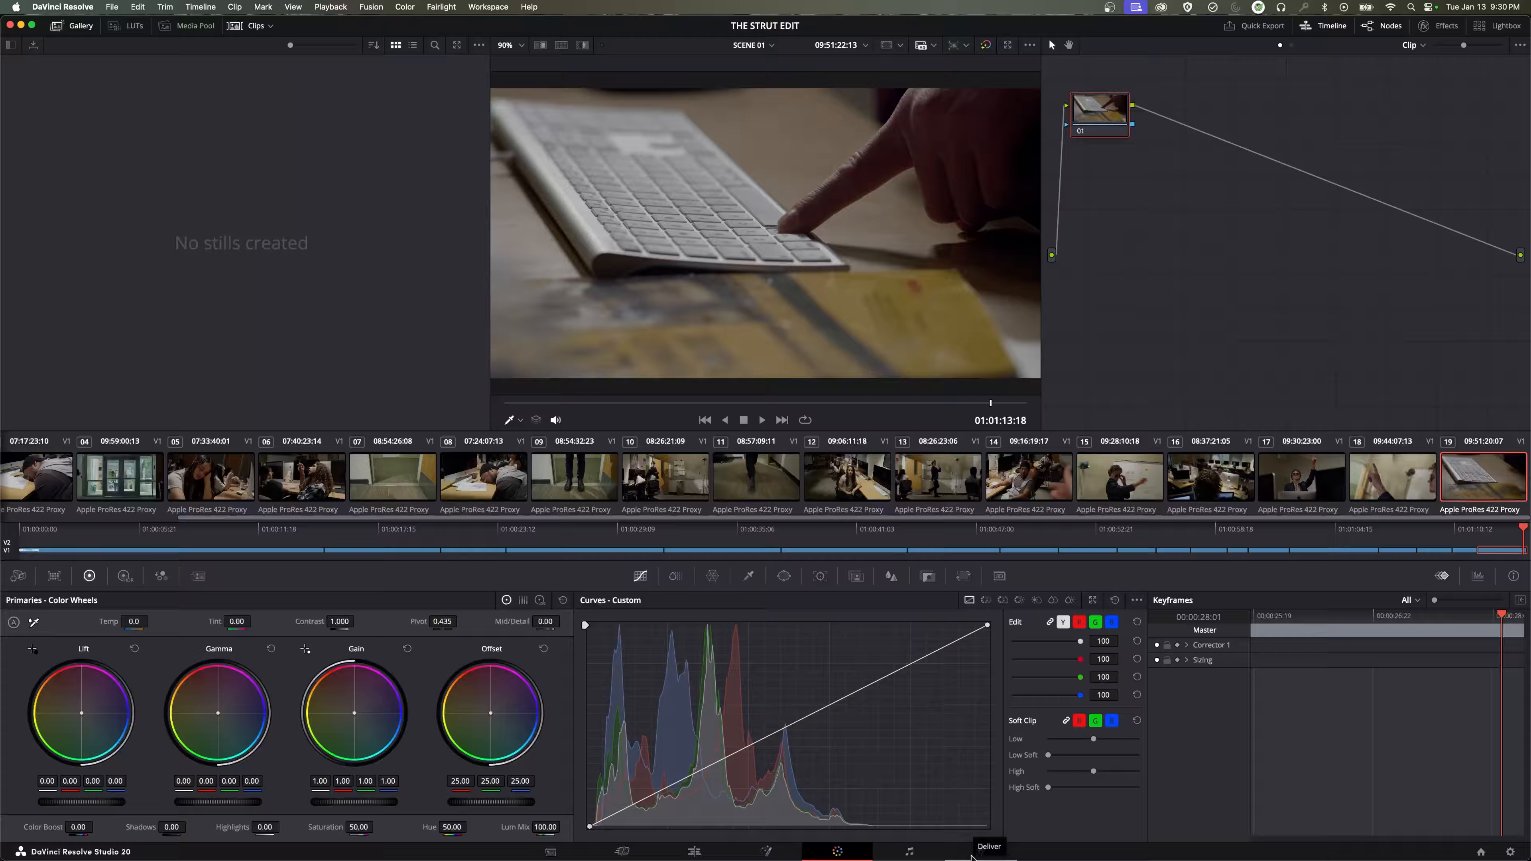
pyautogui.click(909, 852)
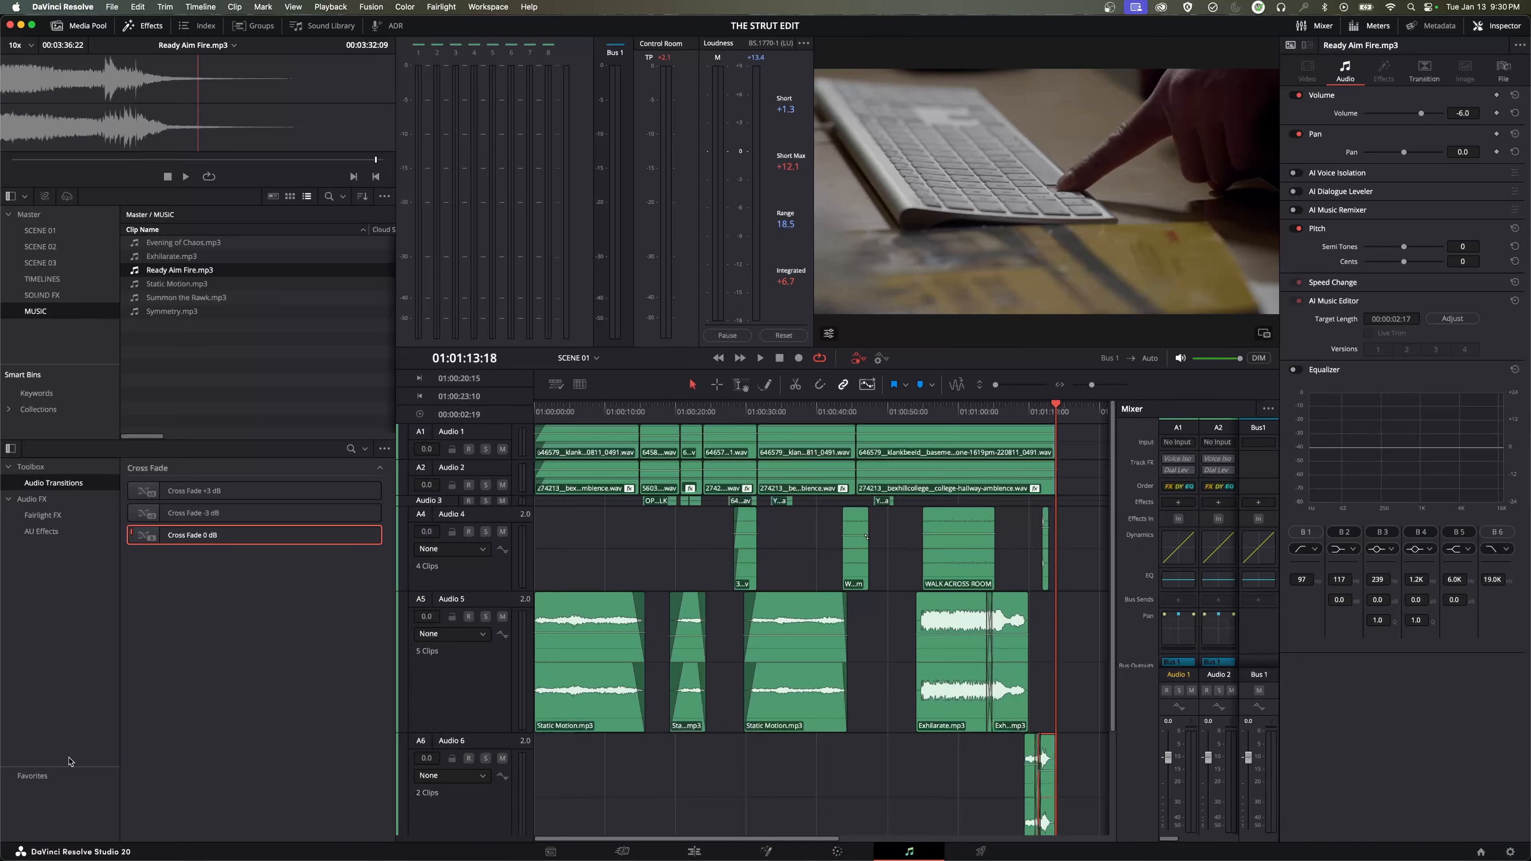